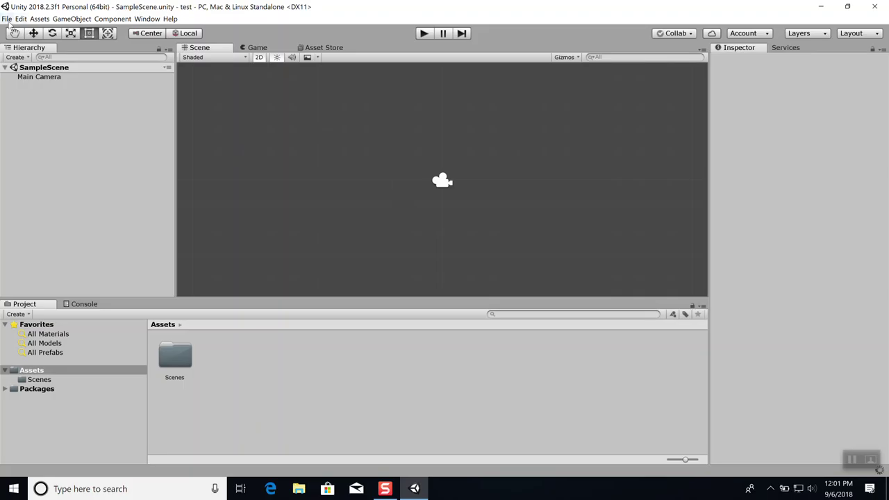
Import 250px-Pink_Panther.png and Bugs_bunny.png from the Pictures folder into the project's Assets
right_click(235, 379)
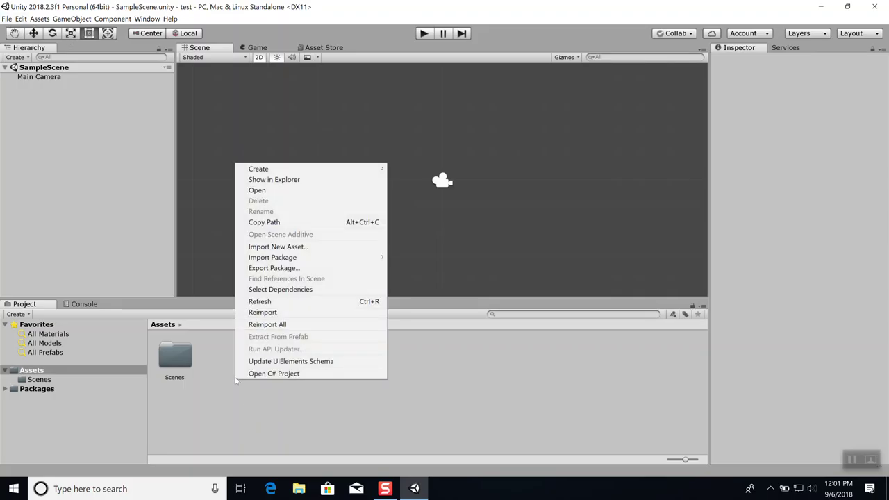
click(283, 247)
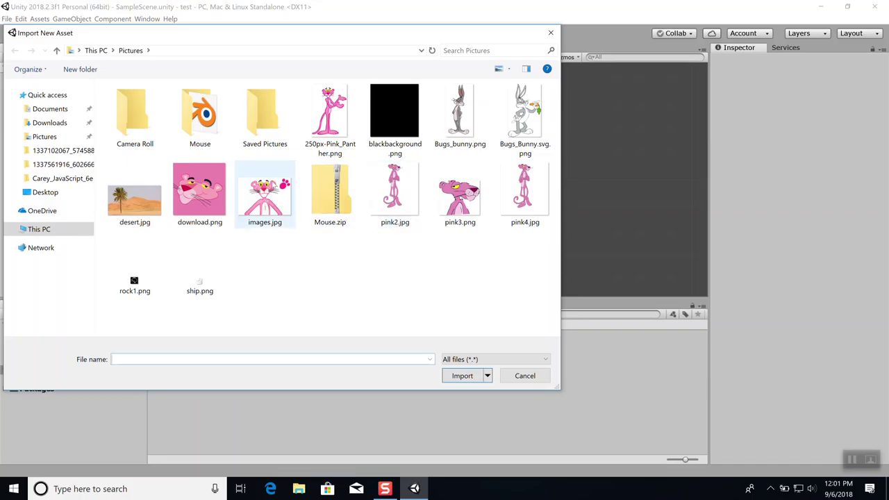
click(338, 114)
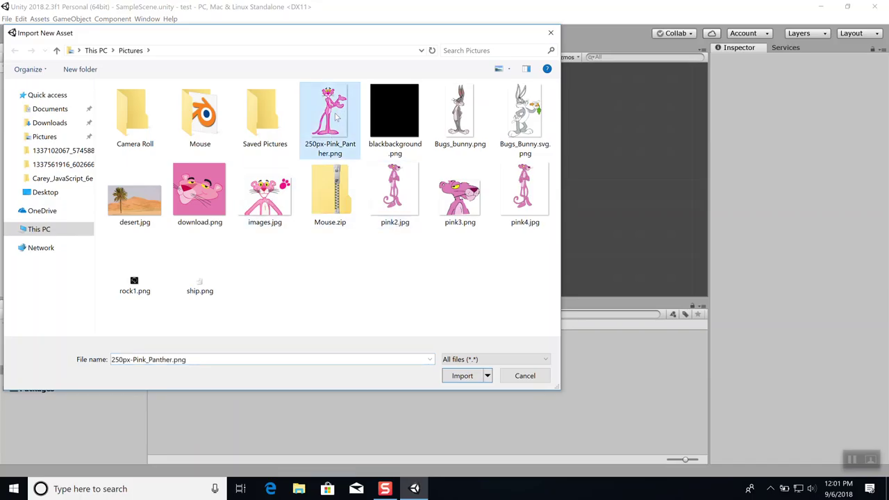
ctrl+click(461, 117)
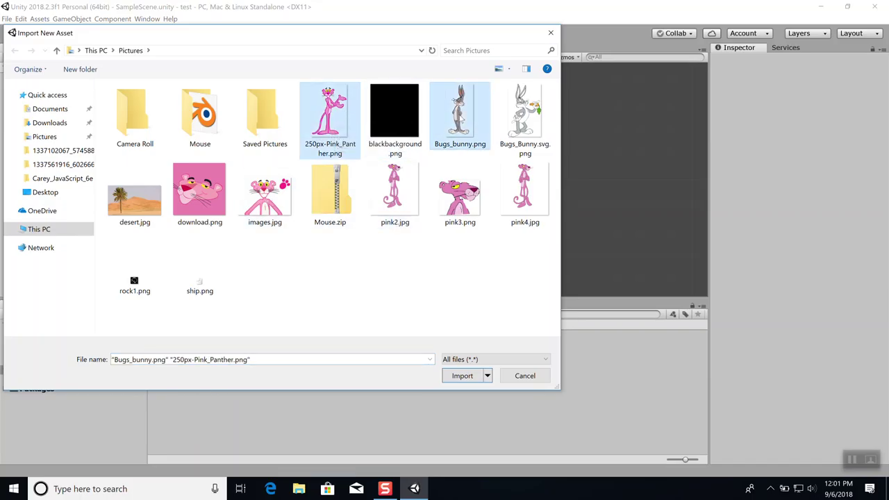
click(461, 374)
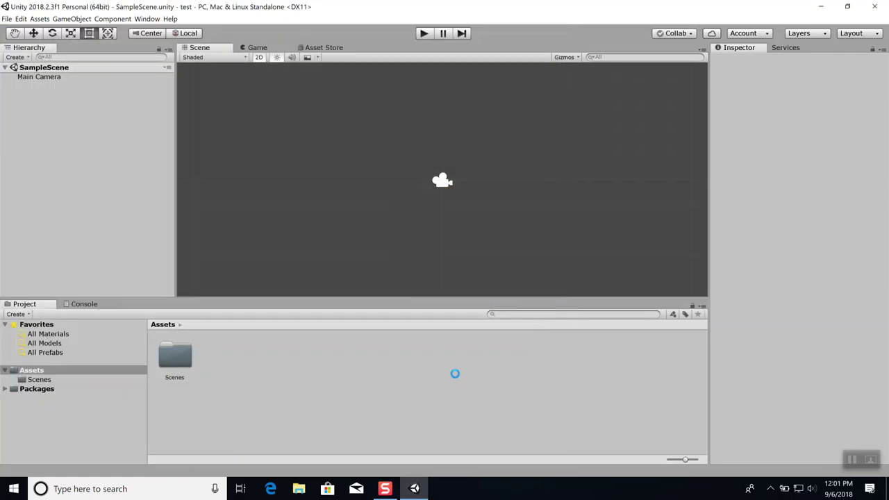
Place the Pink Panther and Bugs Bunny sprites in the scene, scaling Bugs Bunny to about 0.37 at about X 1.65, Y 1.18
drag(222, 354, 286, 149)
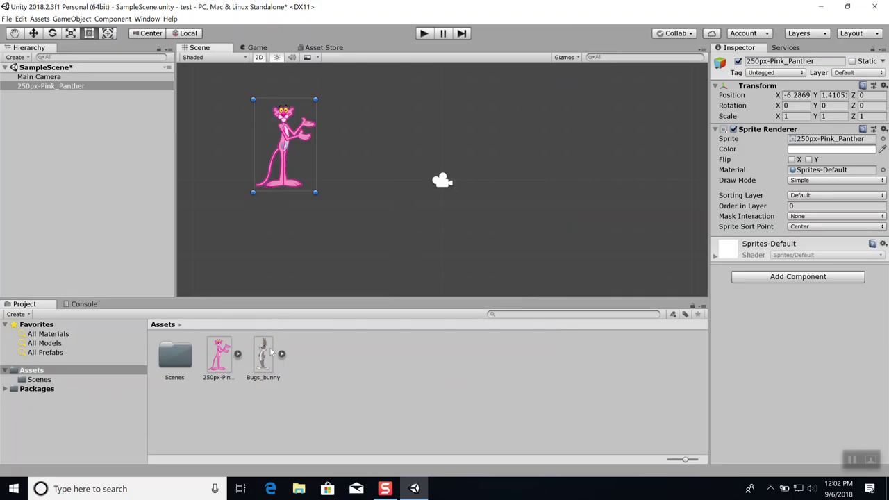
drag(444, 257, 545, 157)
drag(602, 279, 541, 159)
drag(522, 121, 541, 166)
drag(559, 205, 544, 173)
drag(536, 142, 482, 156)
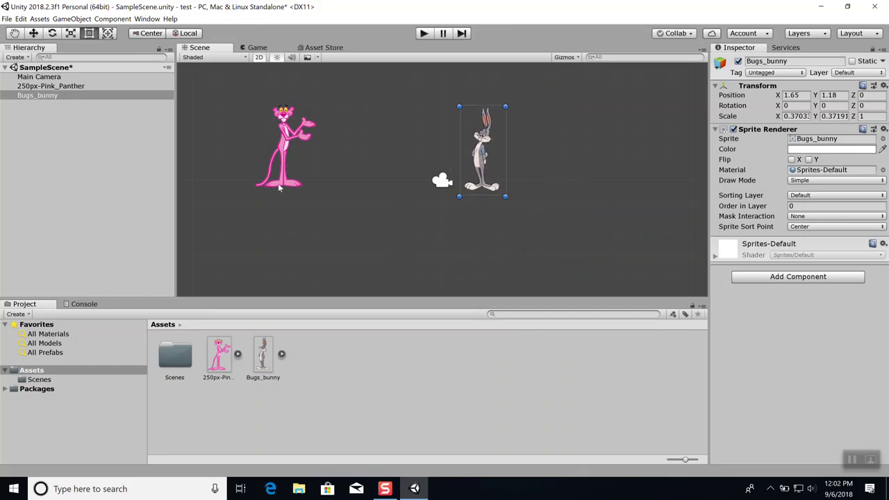
Shrink the Pink Panther sprite to a scale of about 0.84 by 0.79 and position it at about X -5.49, Y 1.16
click(281, 170)
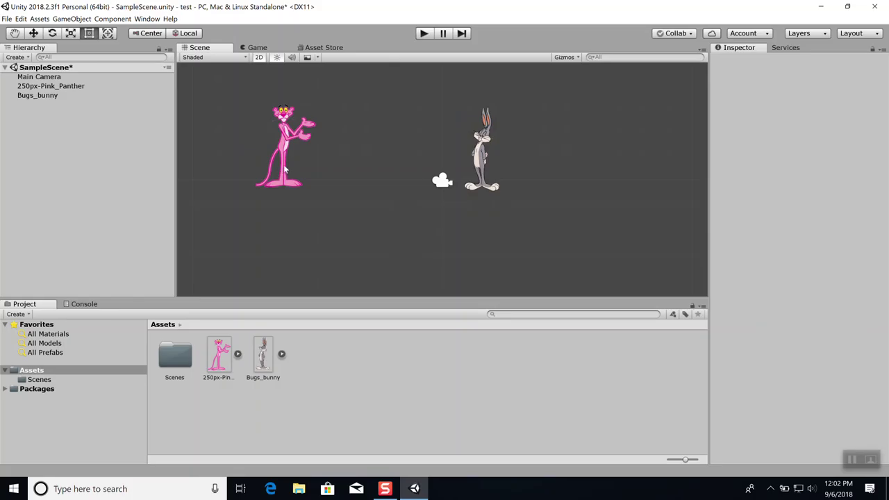
click(283, 168)
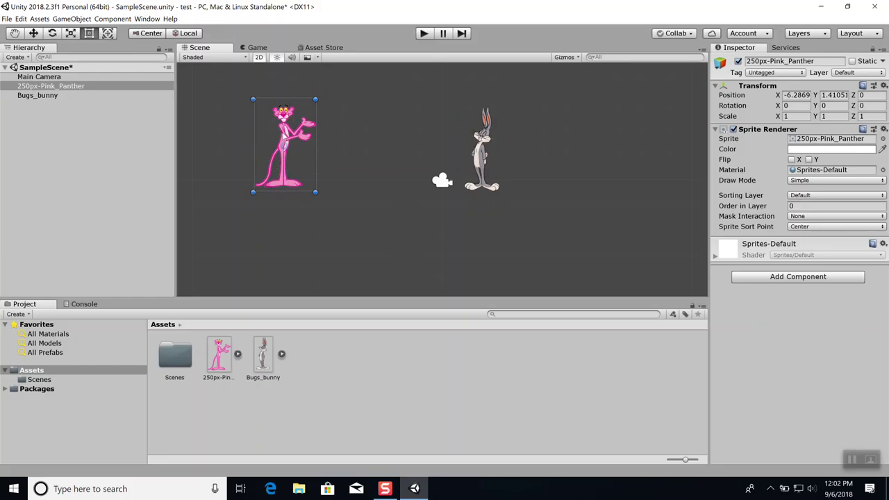
drag(315, 192, 323, 173)
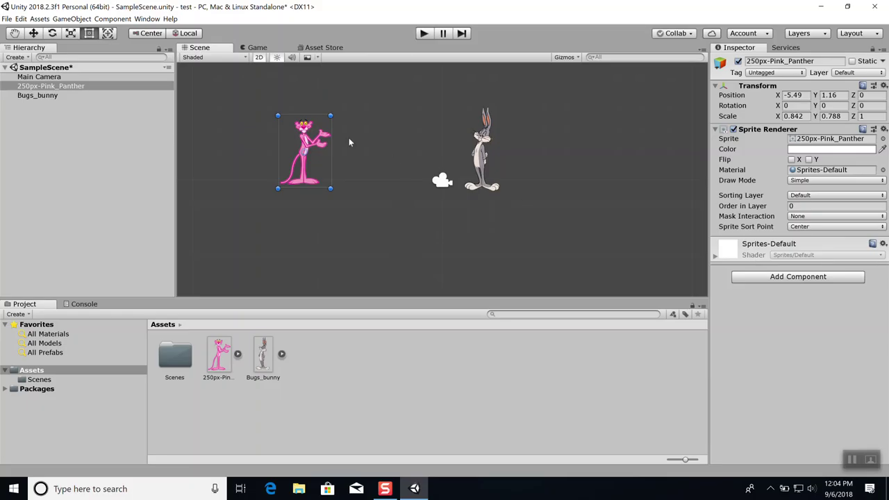
Create a new script component named Playermovement on the Pink Panther object
click(795, 278)
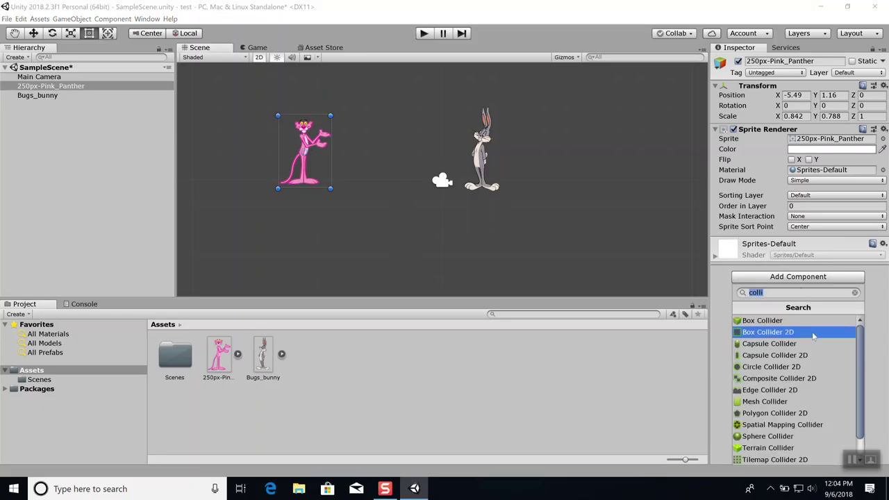
scroll(806, 354, down, 1)
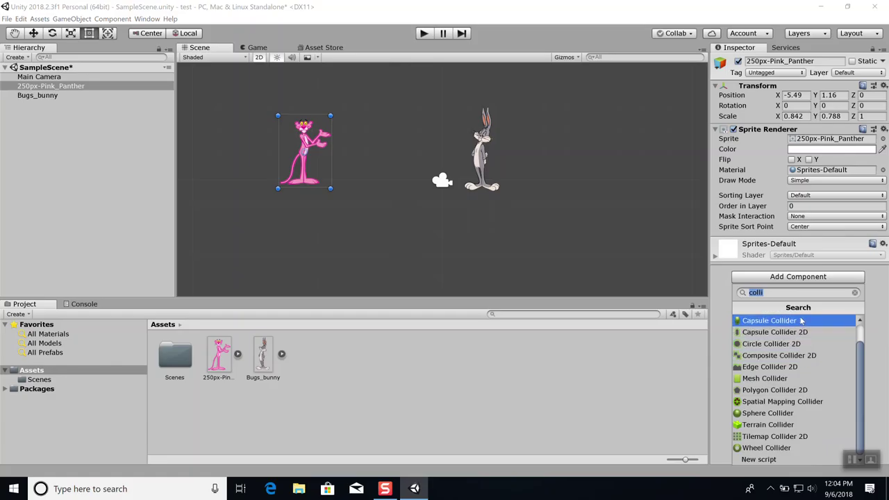
key(BackSpace)
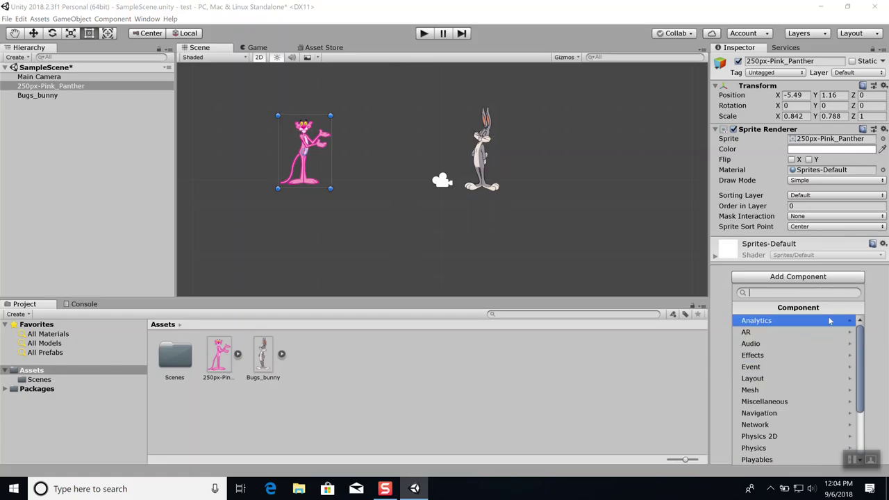
scroll(809, 372, down, 3)
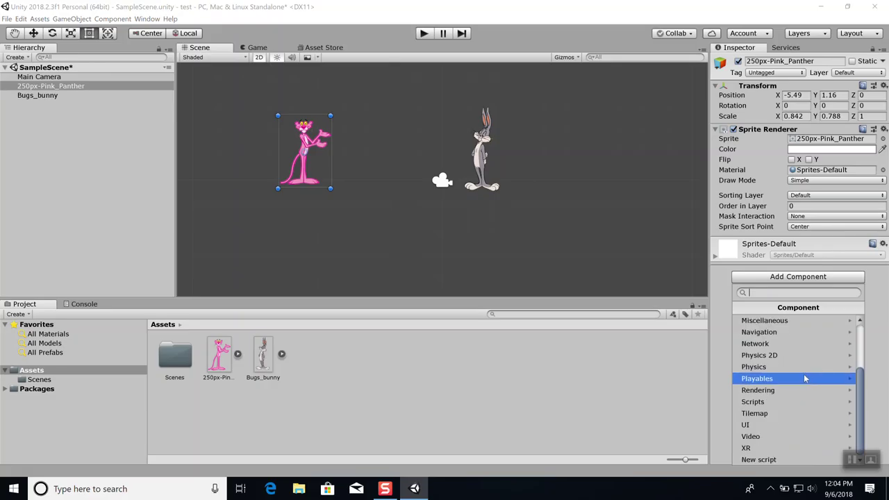
click(772, 459)
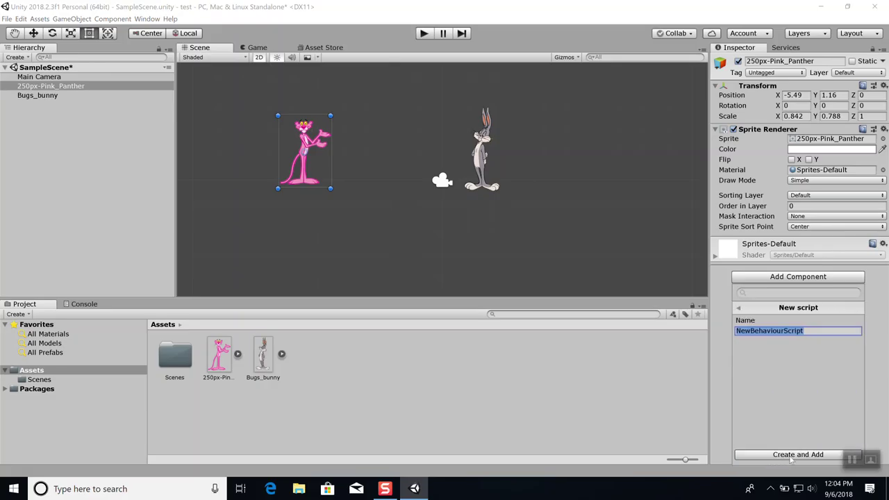
text(Playe)
key(BackSpace)
text(ermovement)
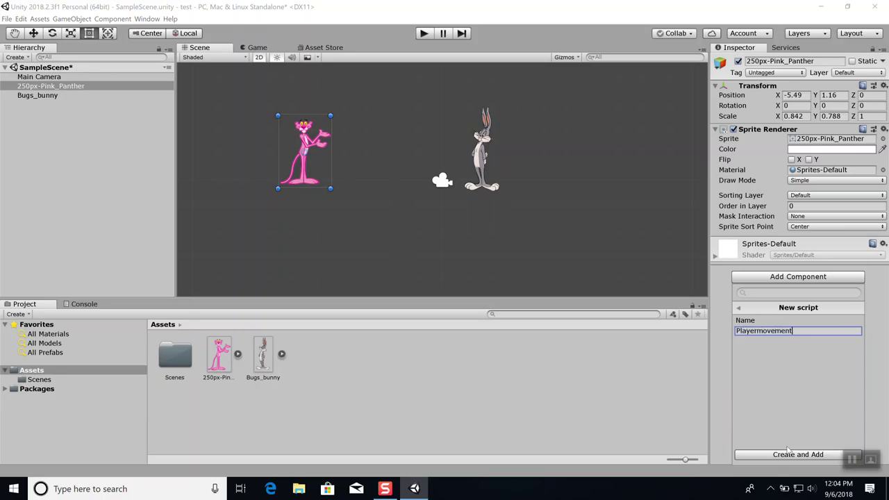
click(798, 456)
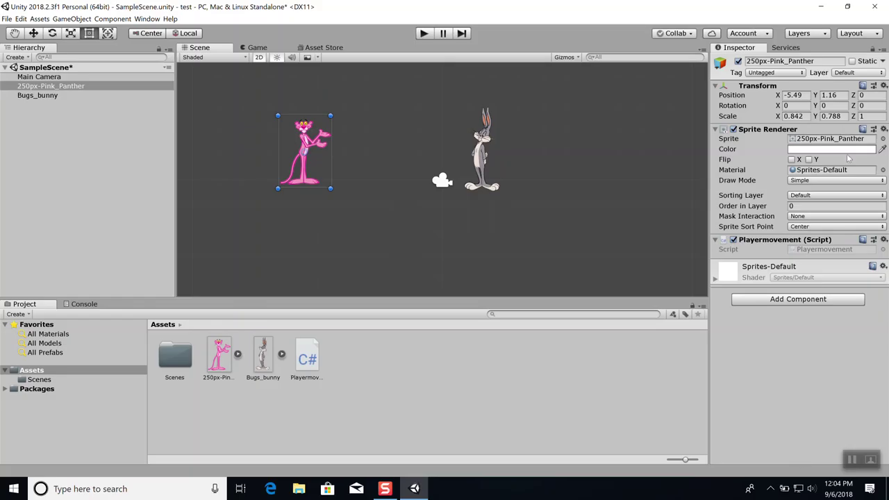
Open the Playermovement script in Visual Studio and declare "Vector2 pos;" at the start of the Update method
double_click(307, 356)
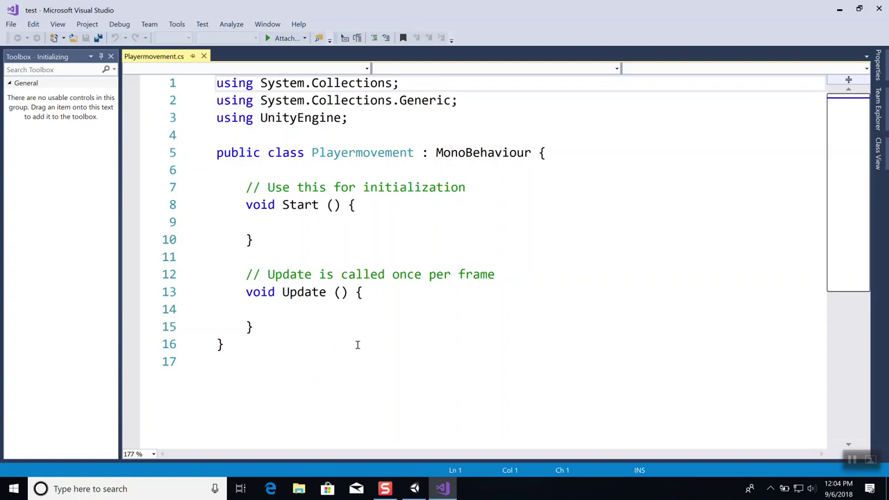
click(384, 295)
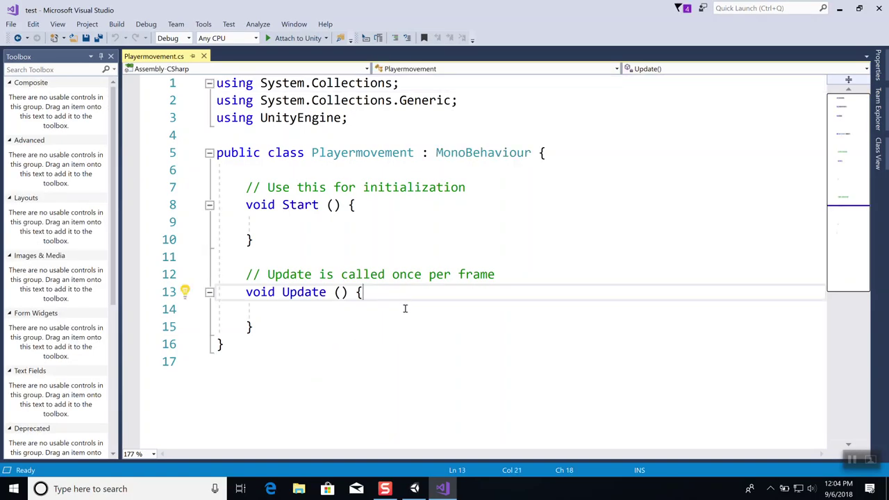
key(Return)
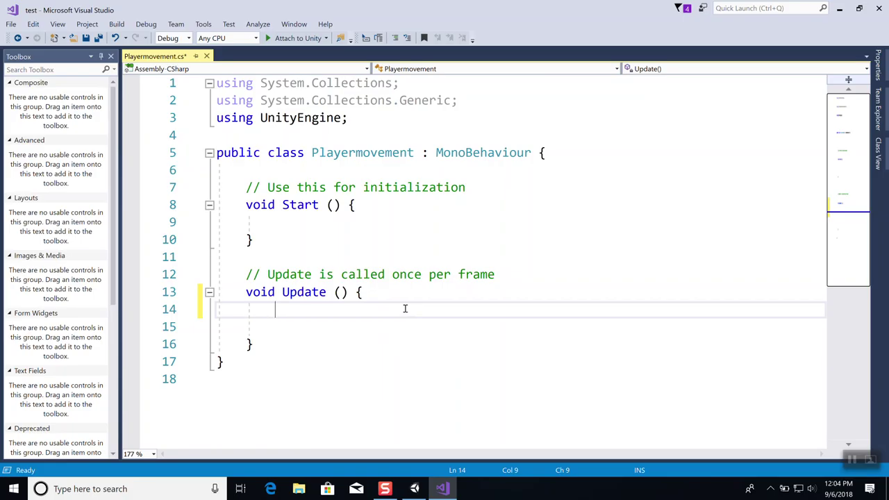
text(vect)
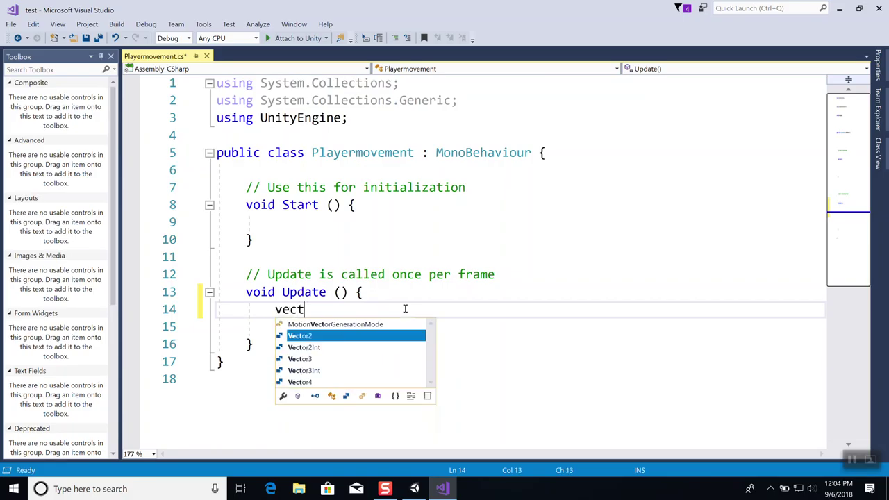
text( po)
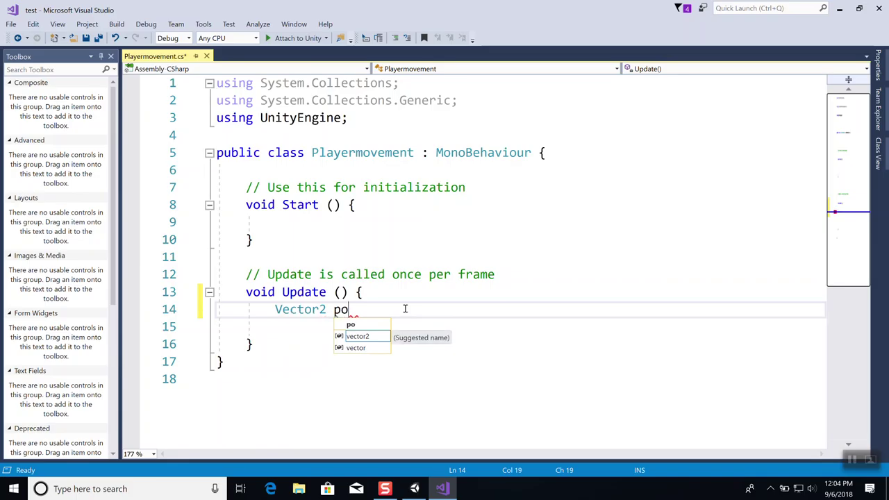
text(s =)
key(BackSpace)
key(BackSpace)
key(BackSpace)
text(;)
key(Return)
Assign the object's current position to the variable with "pos = this.transform.position;" below its declaration in Update
text(pos =)
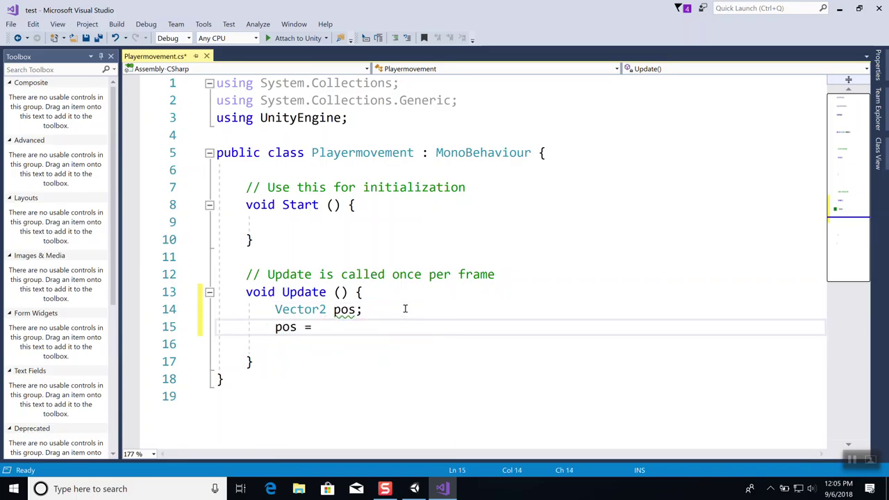
text( this.)
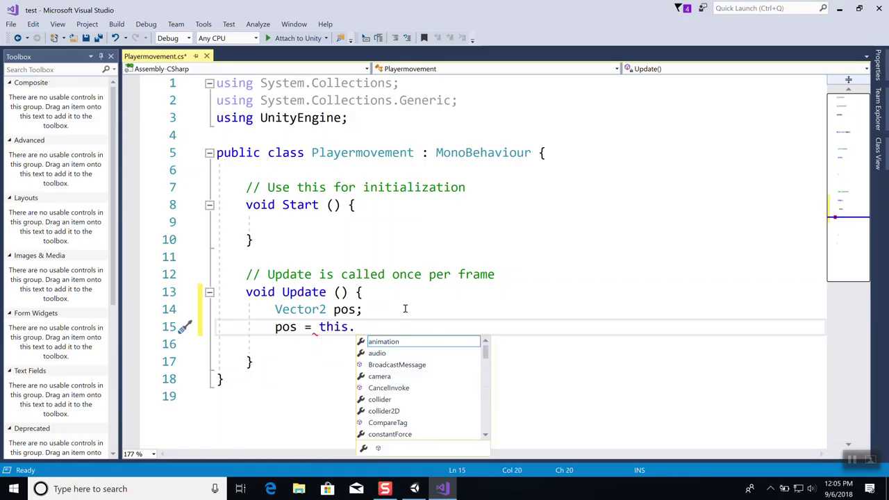
text(transform.)
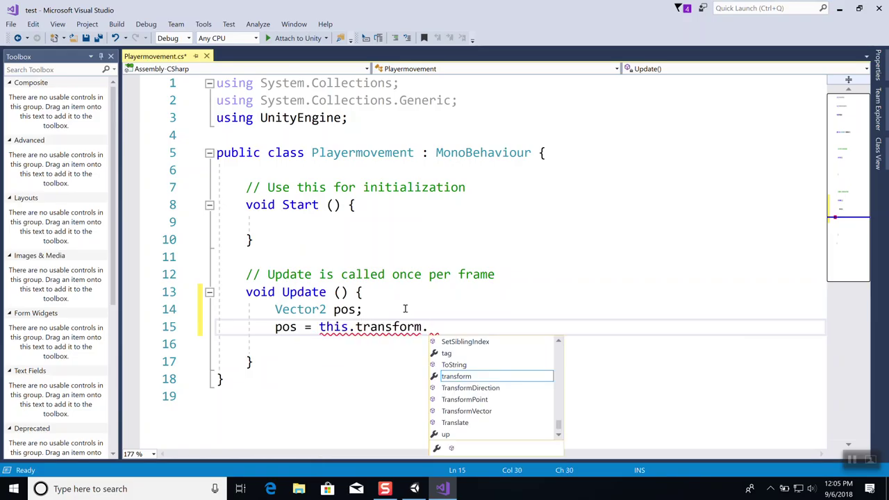
text(pos)
key(Escape)
text(ition;)
key(Return)
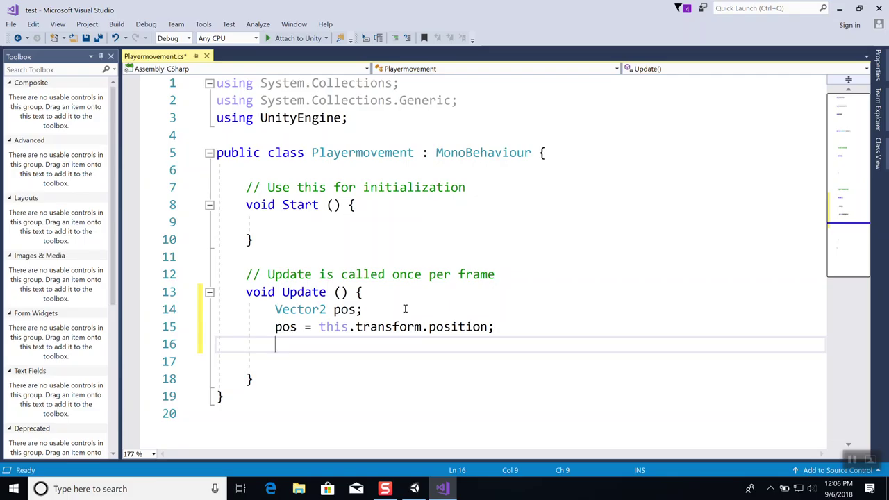
Add the condition "if (Input.GetKeyDown(KeyCode.RightArrow))" below the position assignment in Update
text(if ()
text(Input.get)
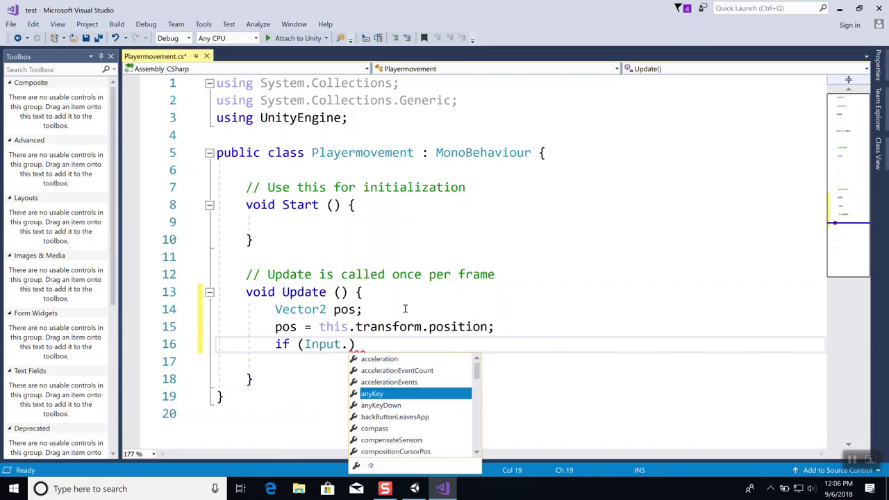
text(k)
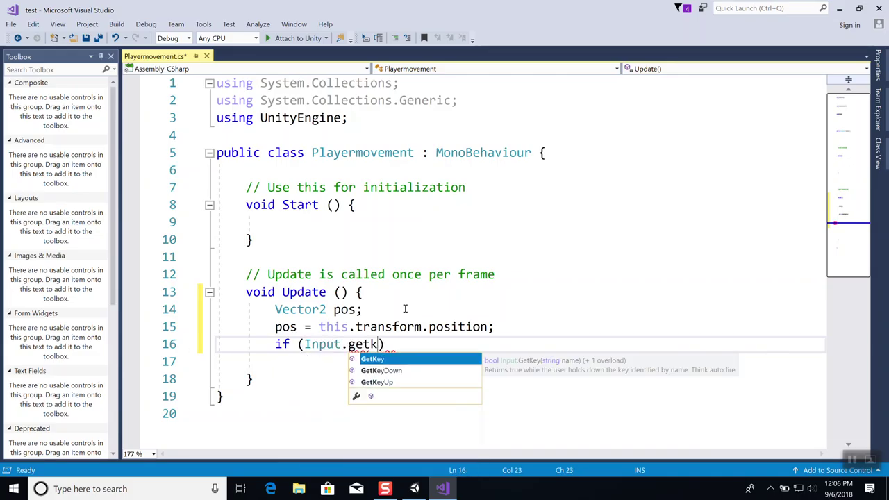
key(Down)
key(Tab)
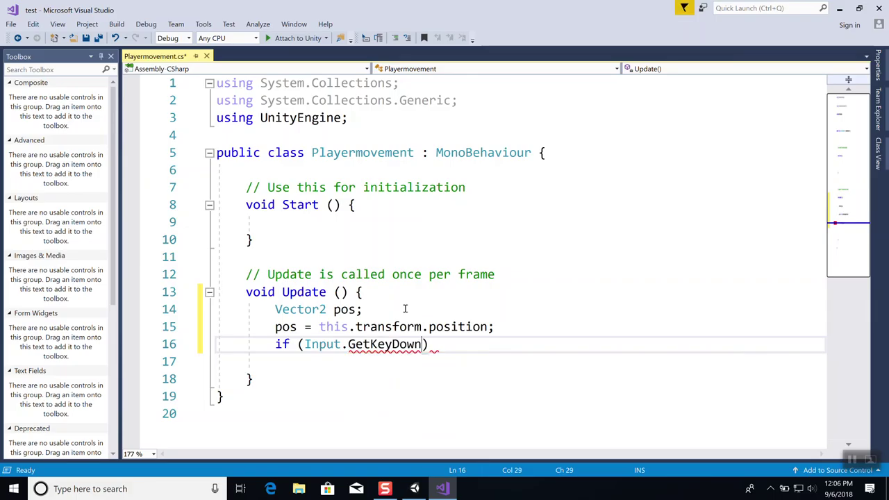
text((KeyC)
text(ode.Rig)
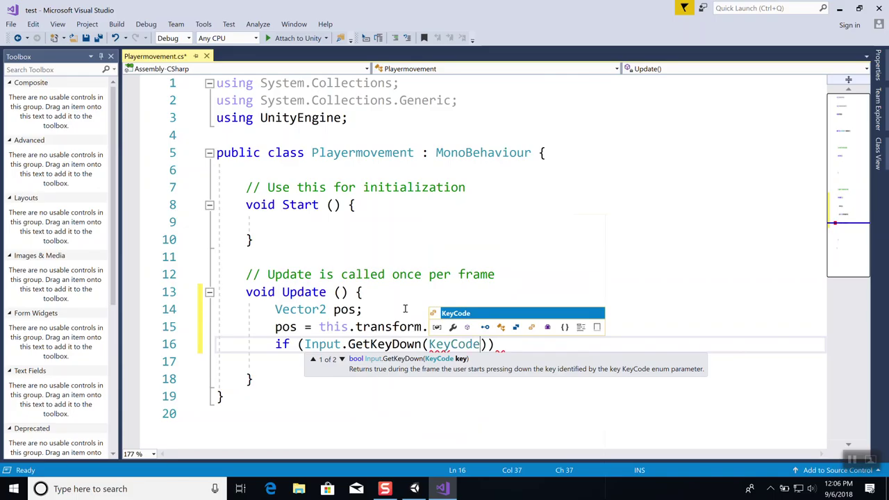
text(htarr)
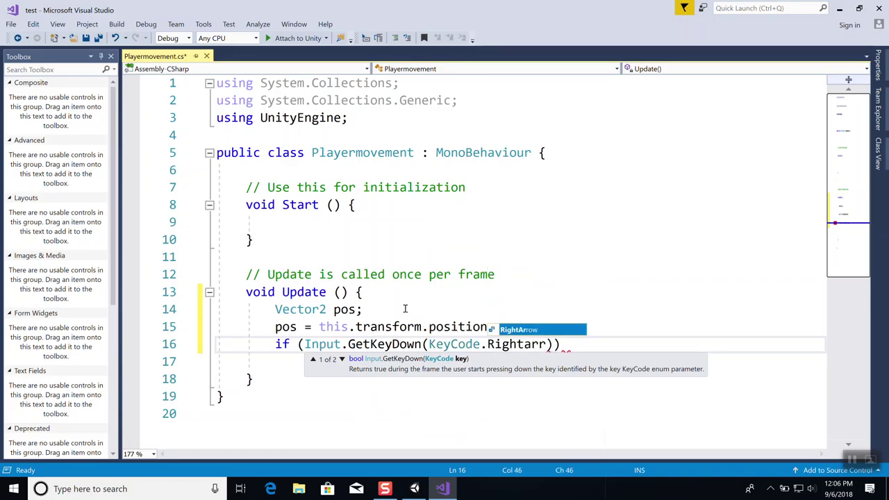
key(Tab)
text()))
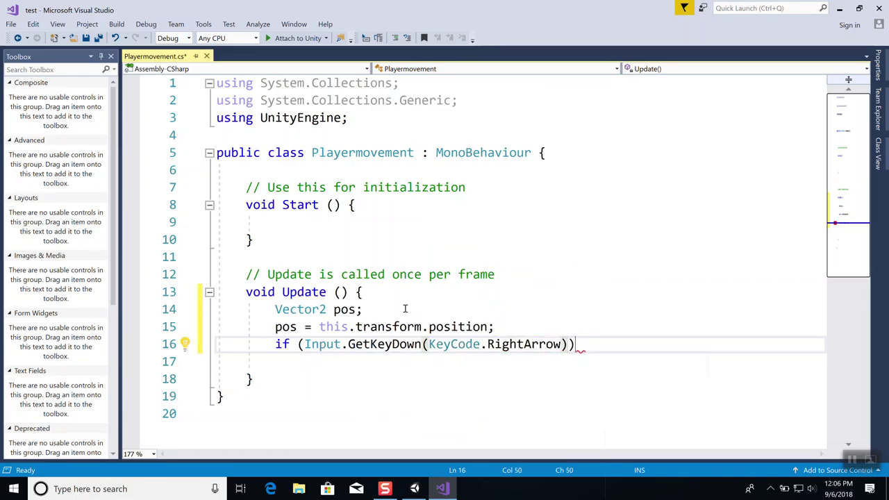
Make the right-arrow condition increase the horizontal position with "pos.x = pos.x + 0.2f;"
key(Return)
text(pos.x = p)
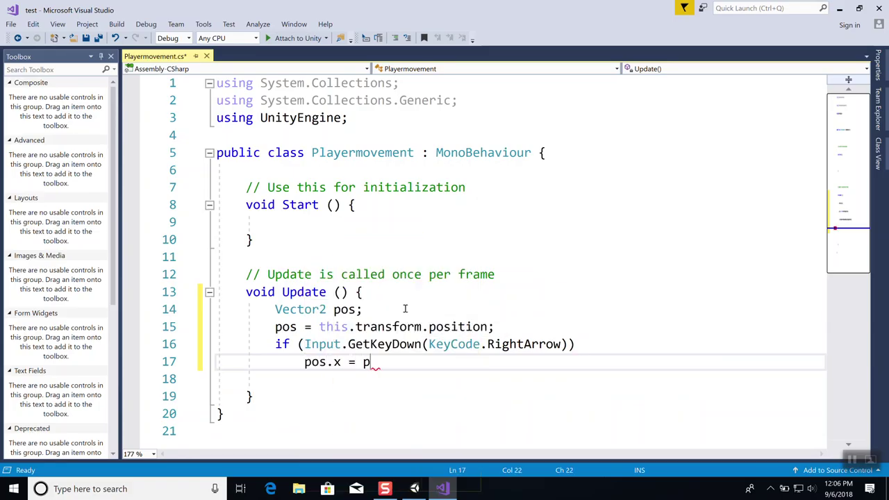
text(os.x + 0.2f;)
key(Return)
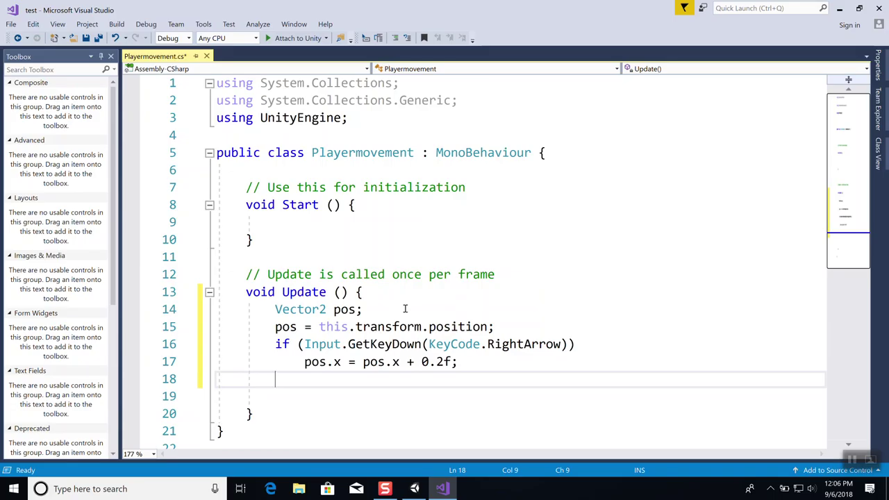
Add the condition "if (Input.GetKeyDown(KeyCode.LeftArrow))" below the right-arrow block in Update
text(if ()
text(Input.ge)
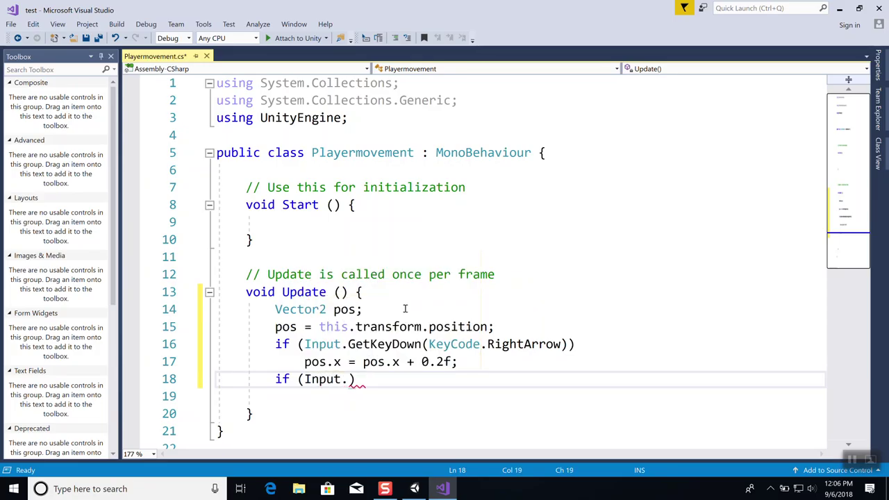
text(t)
key(Tab)
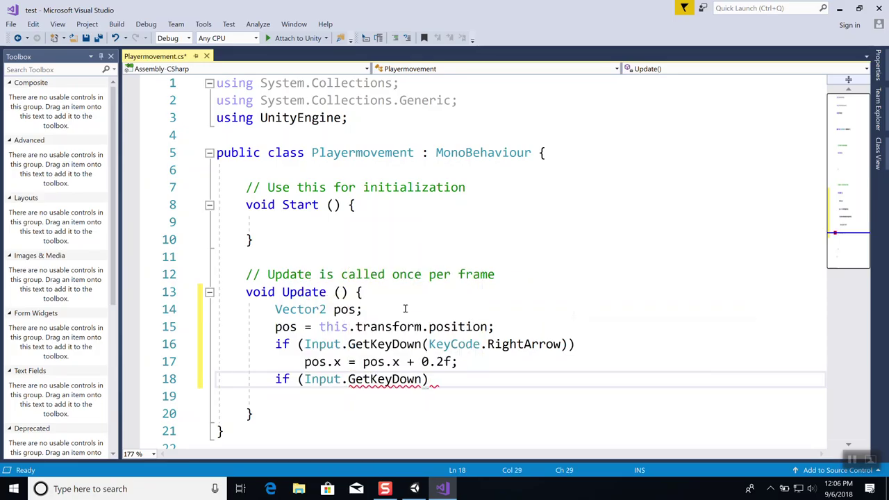
text((KeyCo)
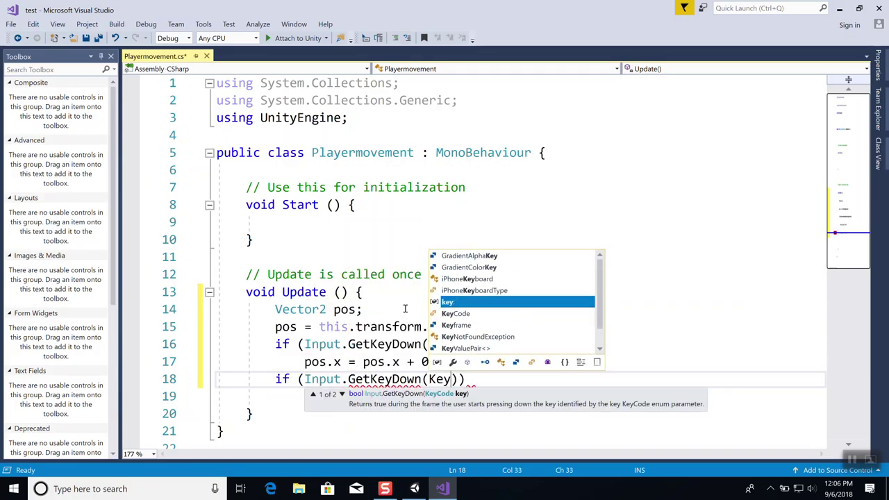
text(de)
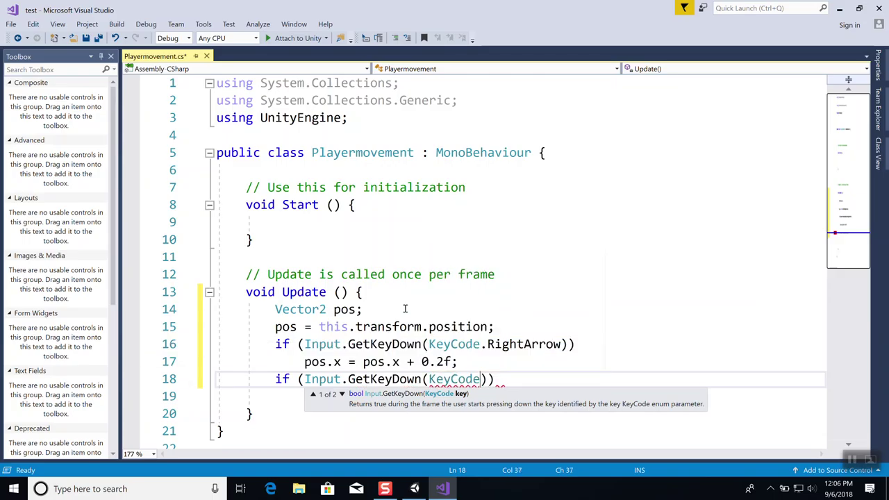
text(.left)
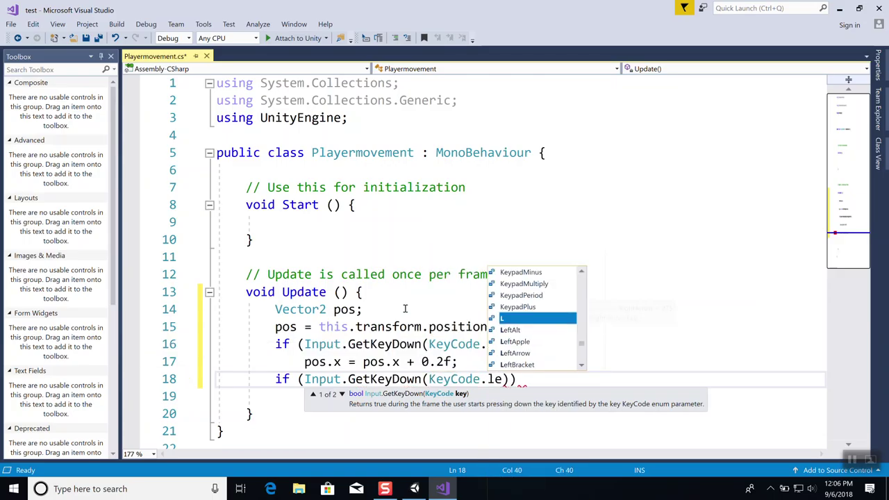
text(ar)
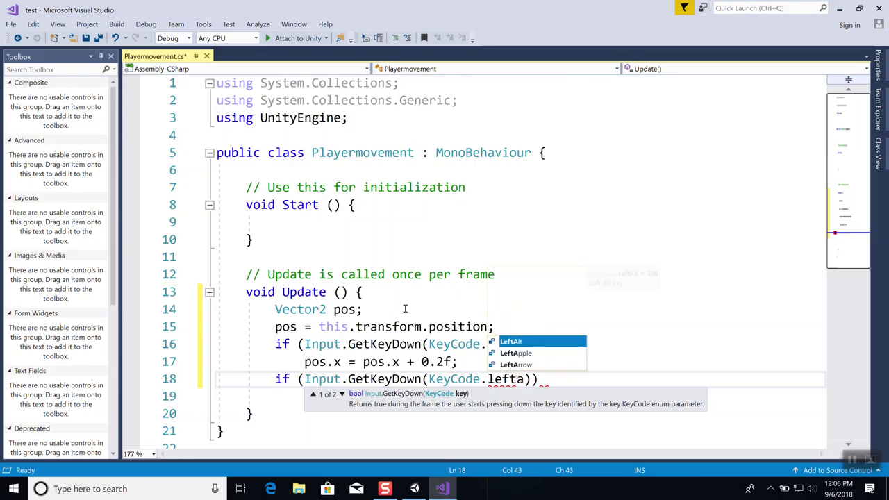
key(Tab)
key(End)
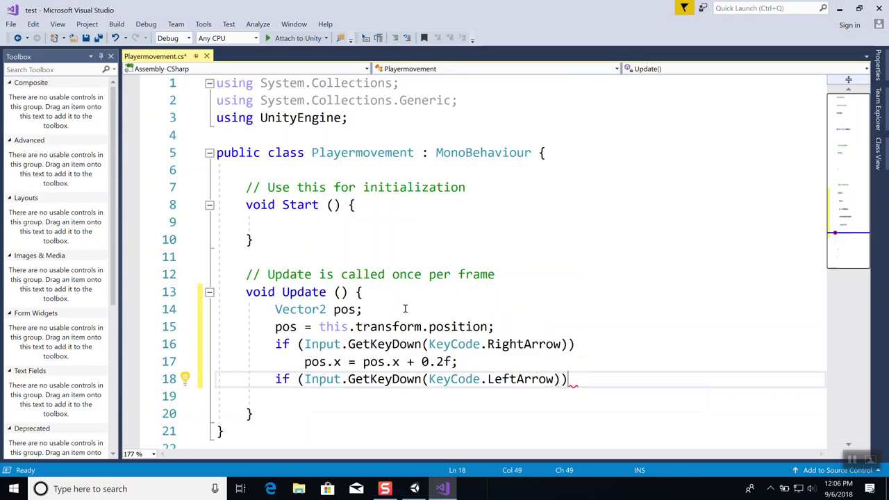
Make the left-arrow condition decrease the horizontal position with "pos.x = pos.x - 0.2f;"
key(Return)
text(pos.x)
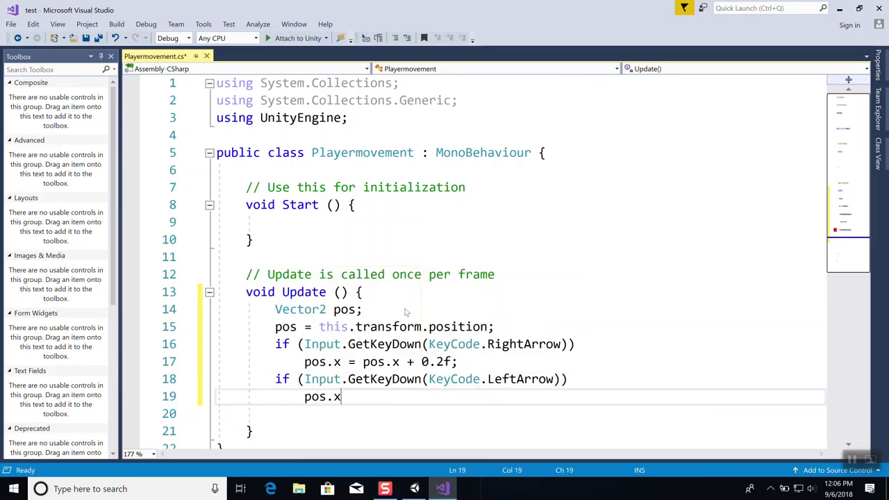
text( = po)
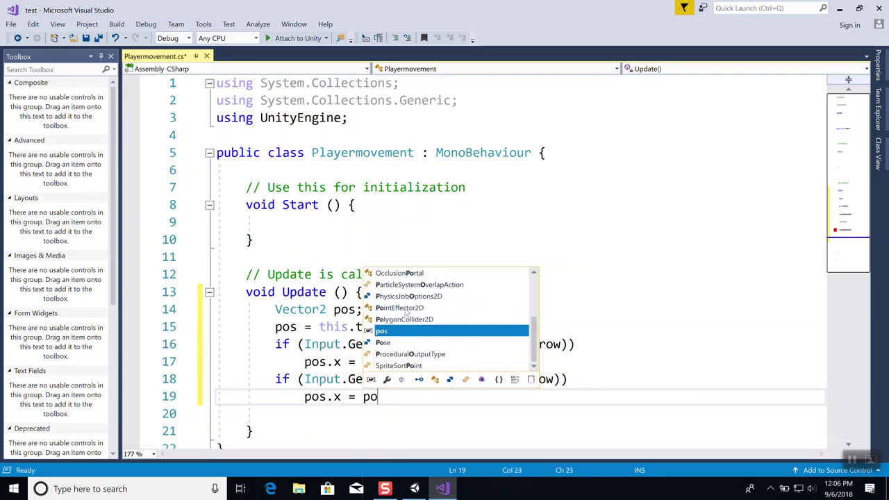
text(s.x - 0)
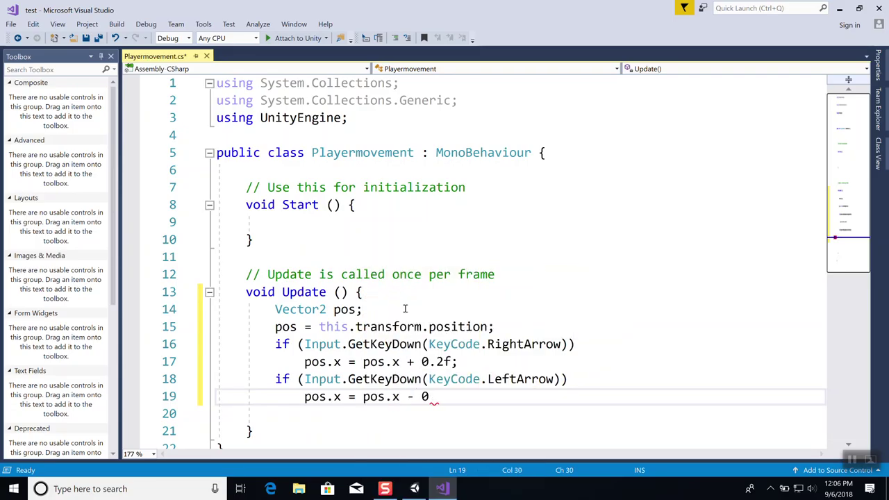
text(.2f;)
key(Return)
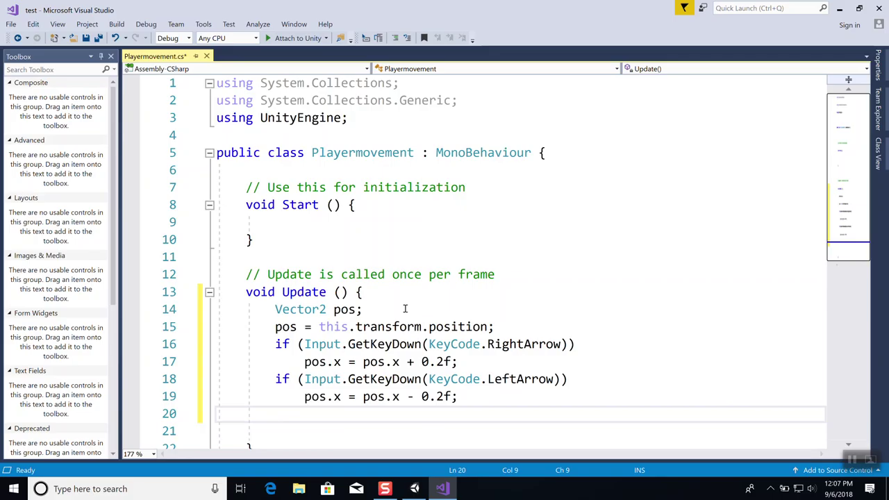
Add the condition "if (Input.GetKeyDown(KeyCode.UpArrow))" below the left-arrow block in Update
text(if (Input.)
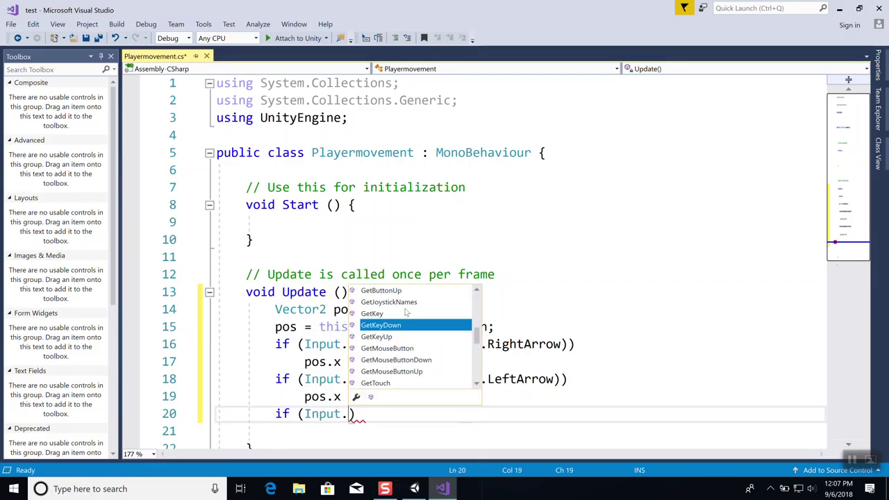
text(get)
key(Tab)
text(()
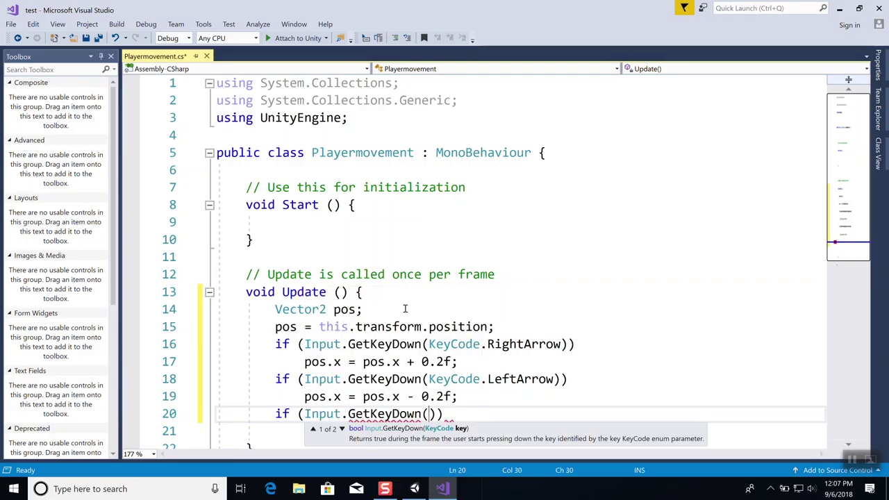
text(KeyCode.)
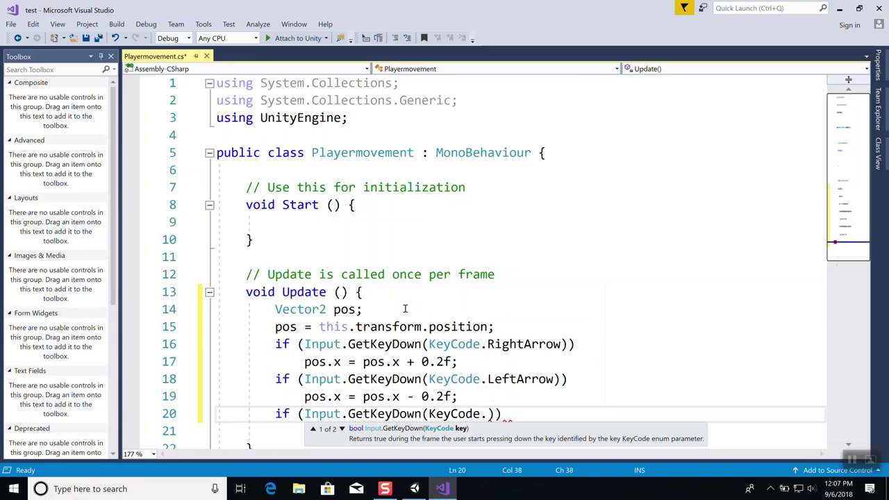
text(Up)
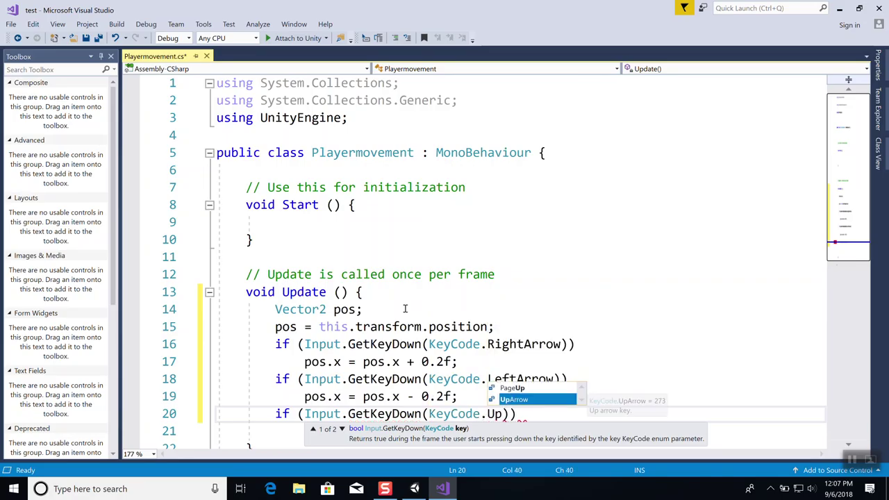
key(Tab)
text()))
Make the up-arrow condition increase the vertical position with "pos.y = pos.y + 0.2f;"
key(Return)
text(pos.y = pos.y + 0.2f;)
key(Return)
Add the condition "if (Input.GetKeyDown(KeyCode.DownArrow))" below the up-arrow block in Update
text(if (Input.)
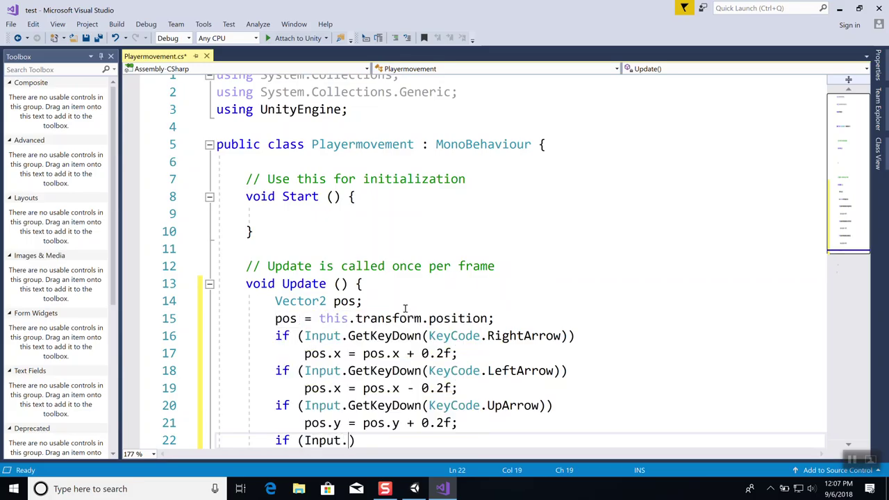
text(get)
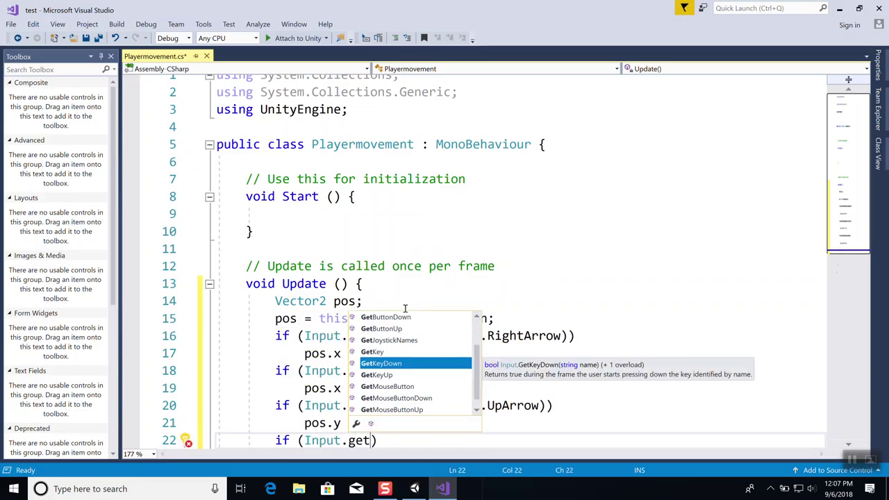
text(K)
key(Tab)
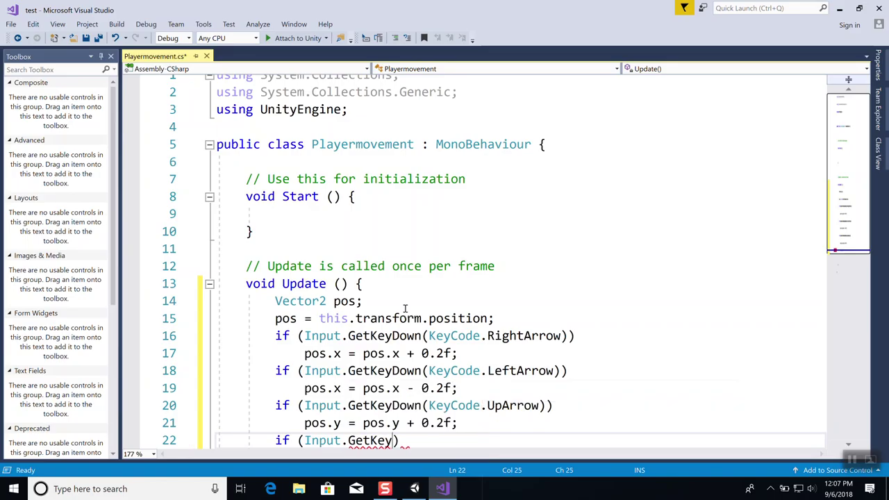
text(Down(Key)
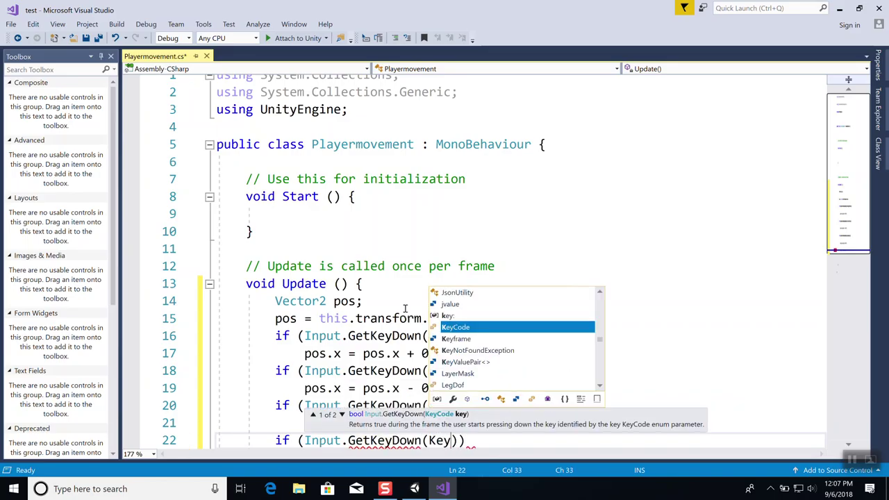
text(co)
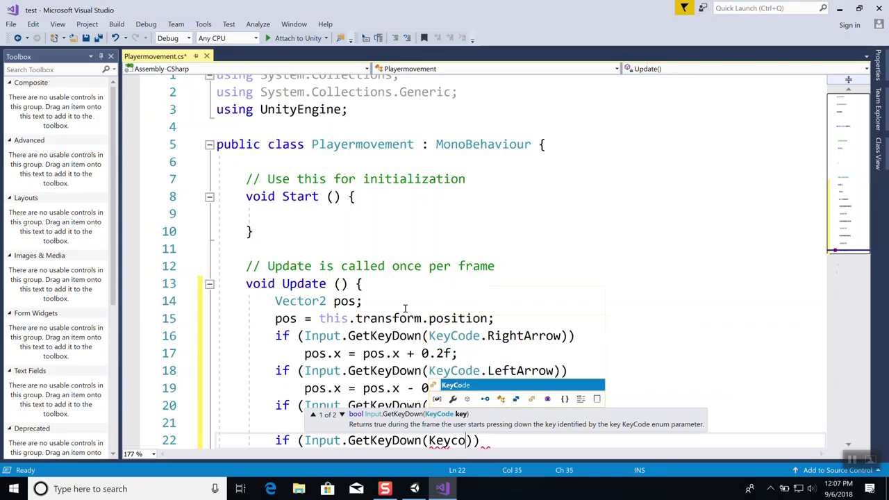
key(Tab)
text(.dow)
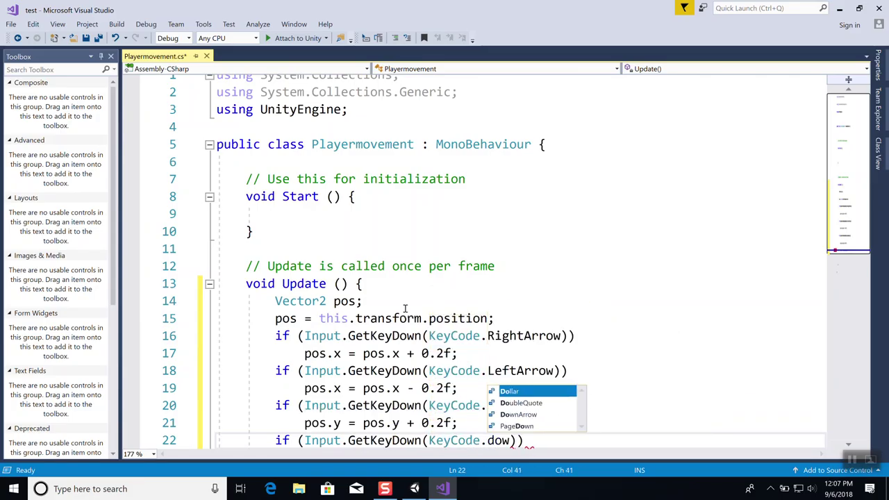
key(Tab)
text()))
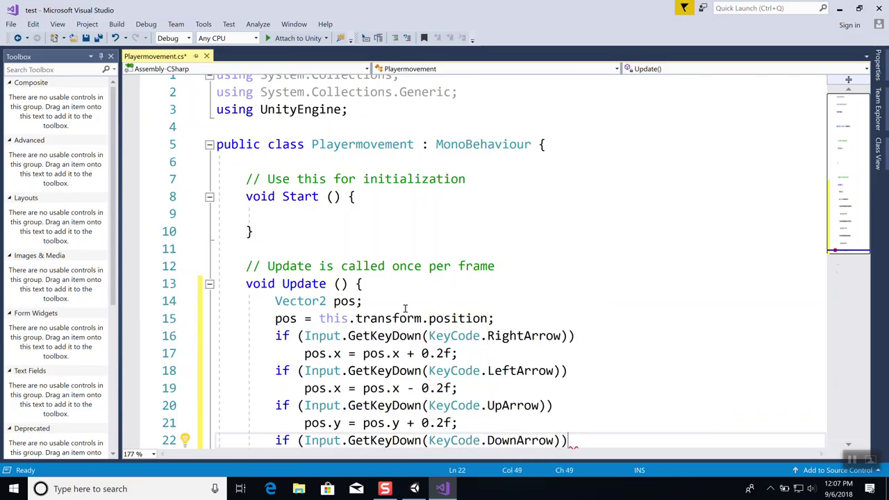
Make the down-arrow condition decrease the vertical position with "pos.y = pos.y - 0.2f;"
key(Return)
text(pos.y )
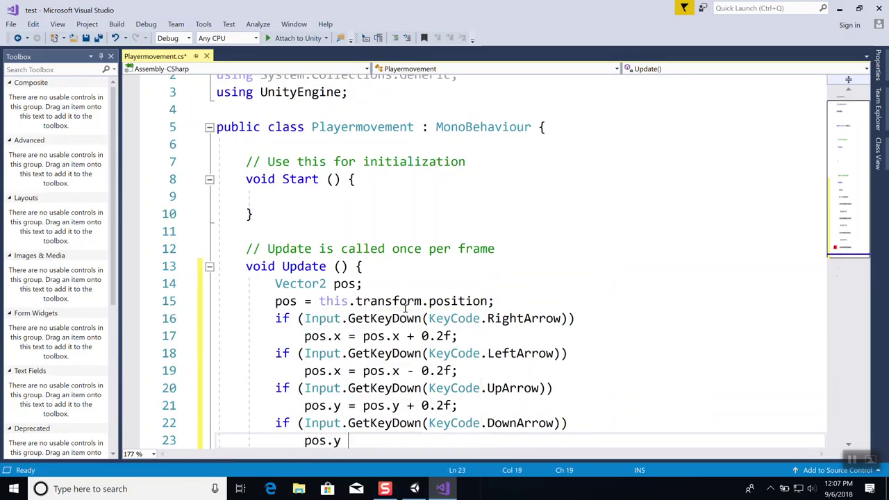
text(= pos.y - 0.2f;)
key(Return)
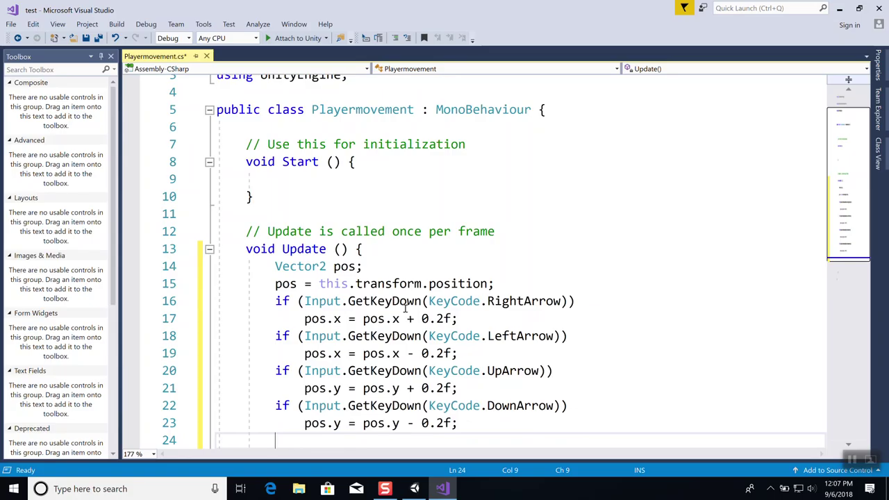
Write the changed position back to the object with "this.transform.position = pos;" after the four conditions in Update
text(thi)
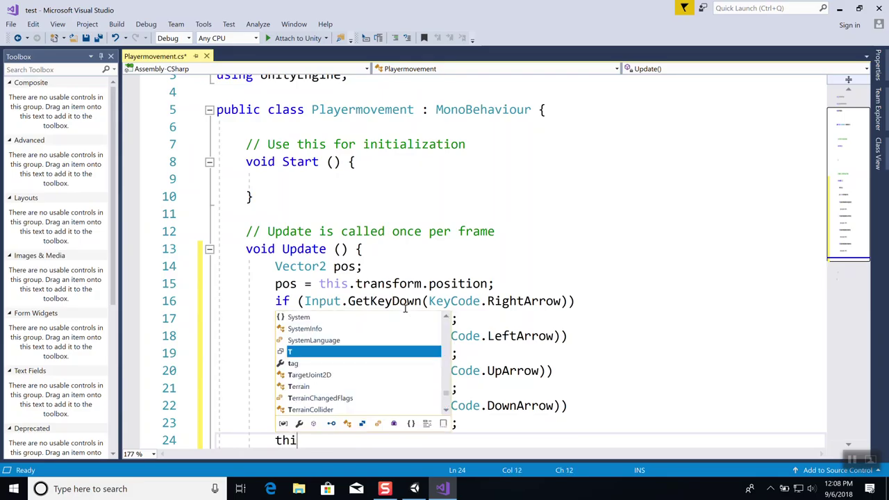
text(s.transform.pos)
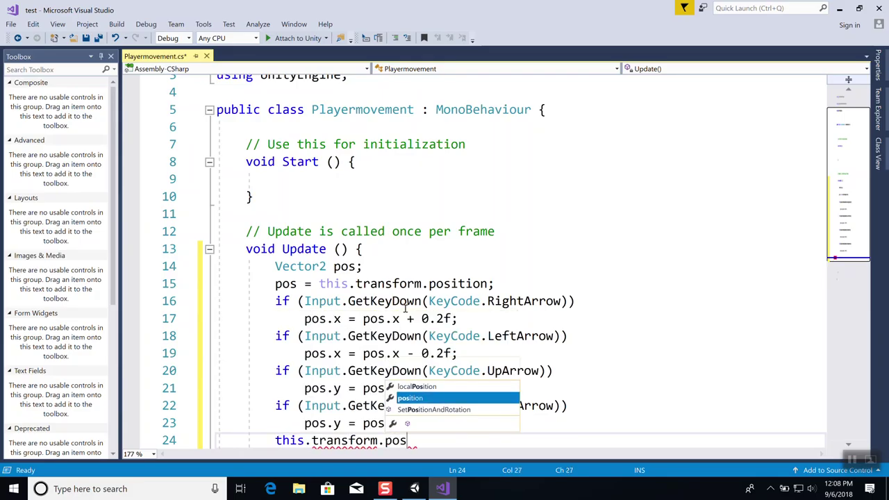
text(ition = pos;)
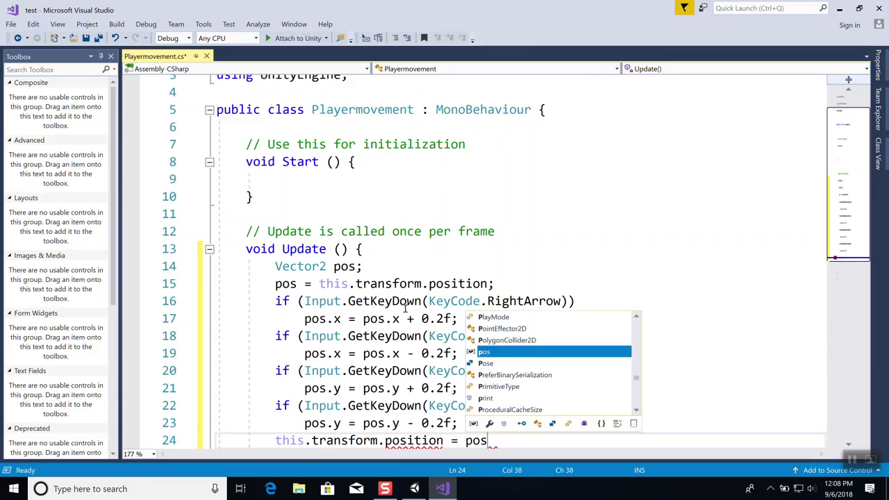
key(Return)
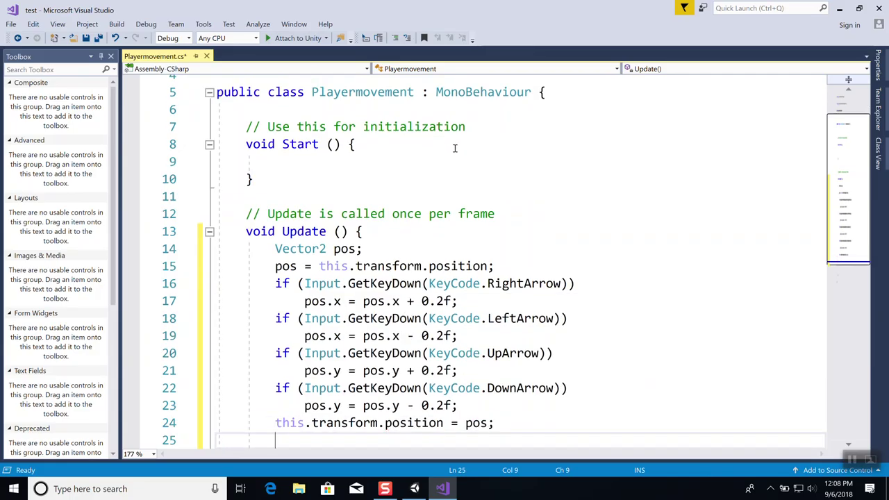
Save and build the completed Playermovement script by attaching the debugger to Unity, and switch to the Unity editor
scroll(454, 147, down, 4)
scroll(473, 171, up, 1)
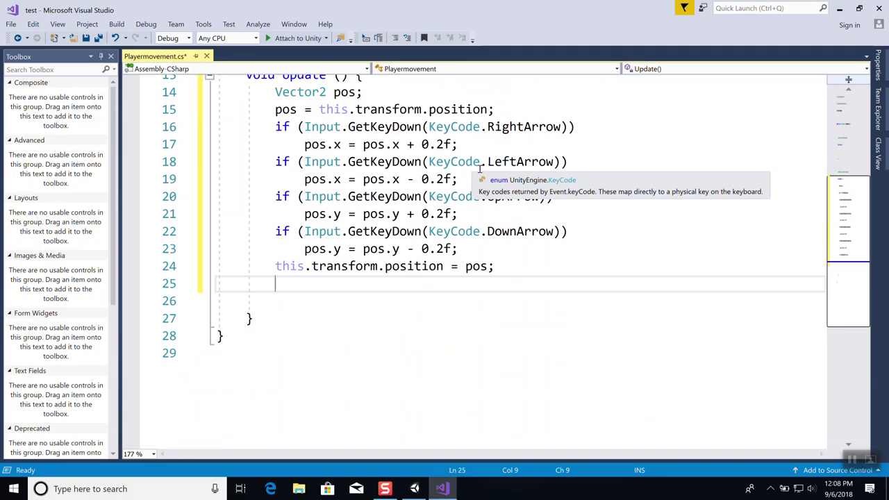
scroll(475, 169, up, 1)
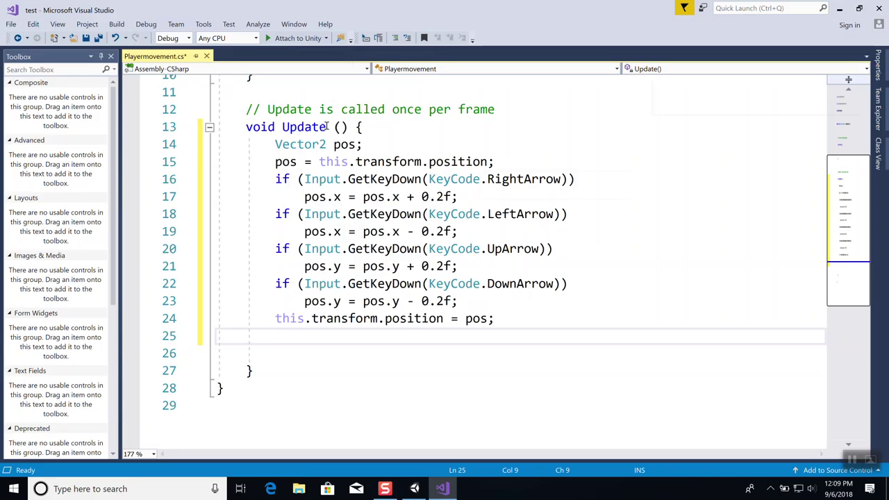
click(289, 39)
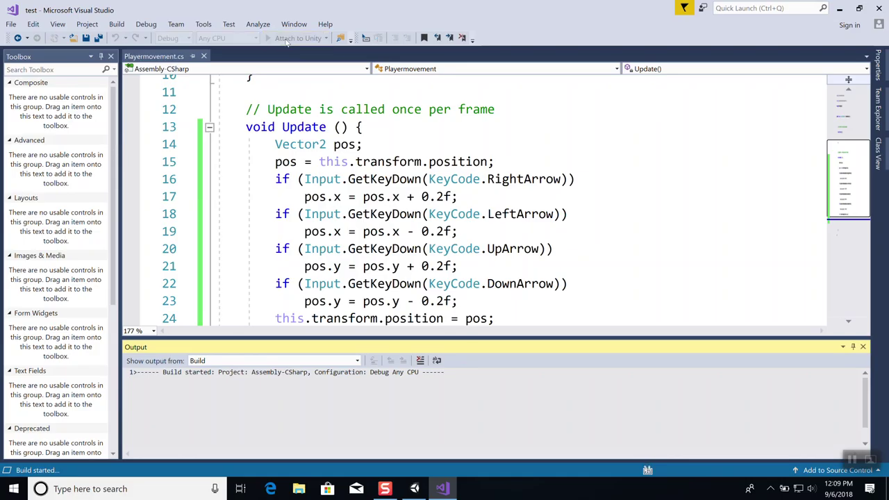
click(415, 489)
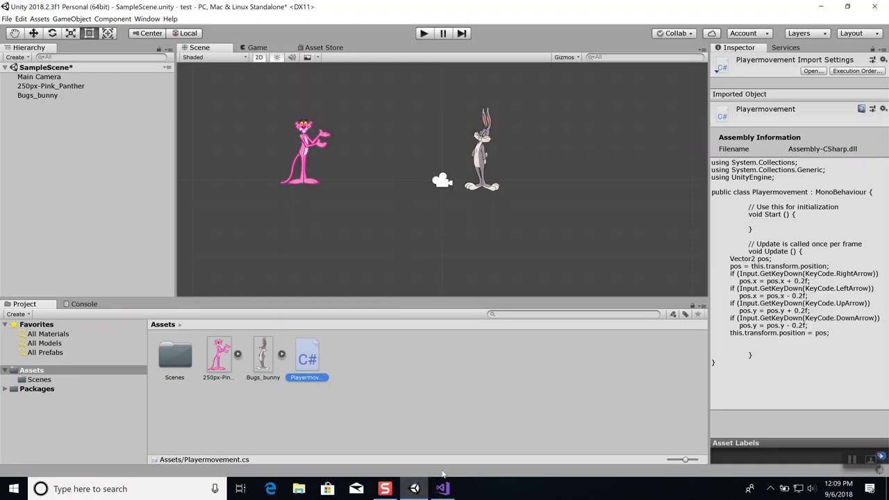
Run the scene in play mode and test the script by moving the Pink Panther rightward toward Bugs Bunny
click(424, 33)
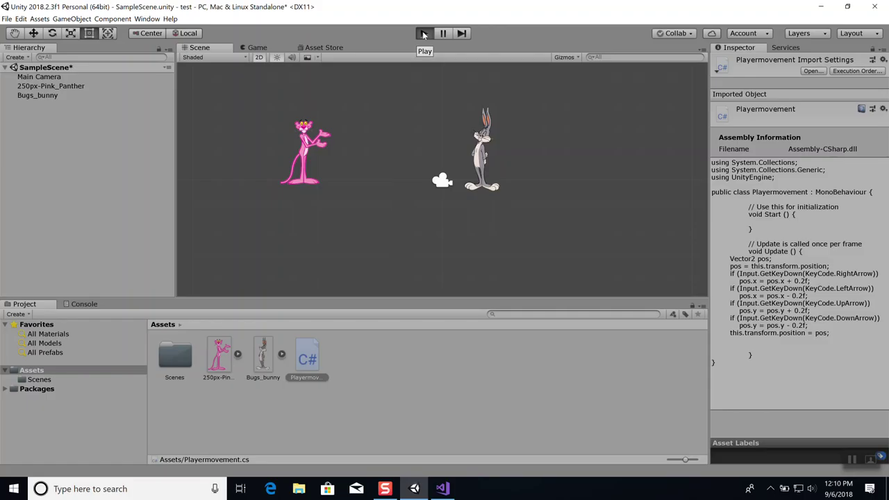
click(424, 33)
key(Right)
key(Right)
key(Right)
key(Right)
key(Right)
key(Right)
key(Right)
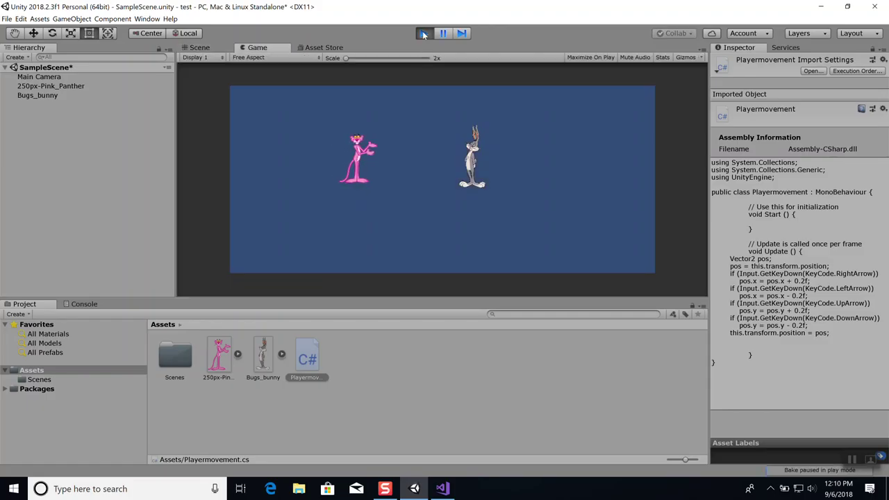
key(Right)
key(Right)
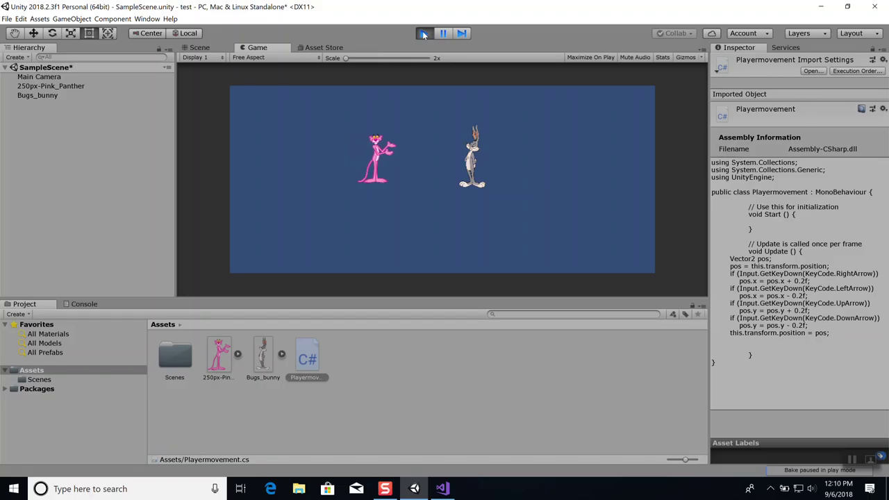
Move the Pink Panther rightward toward Bugs Bunny in repeated single steps, and stop play mode
key(Right)
key(Right)
key(Right)
key(Right)
key(Right)
key(Right)
key(Right)
key(Right)
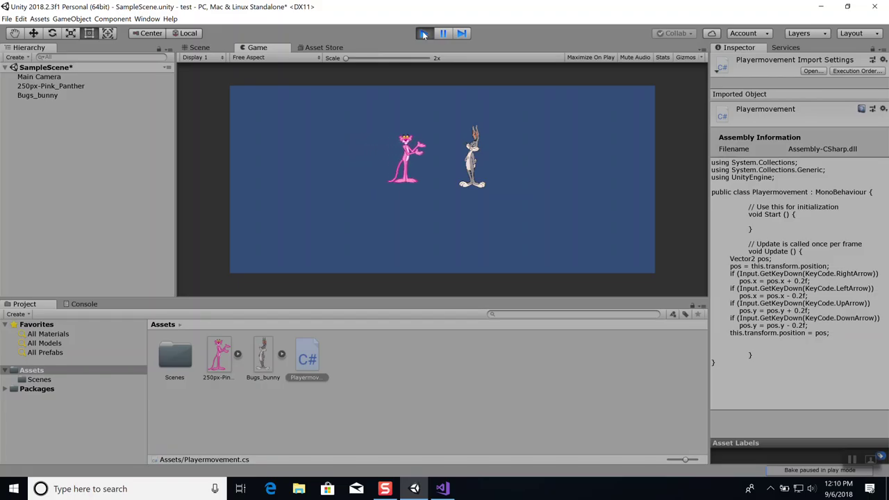
key(Right)
key(Right)
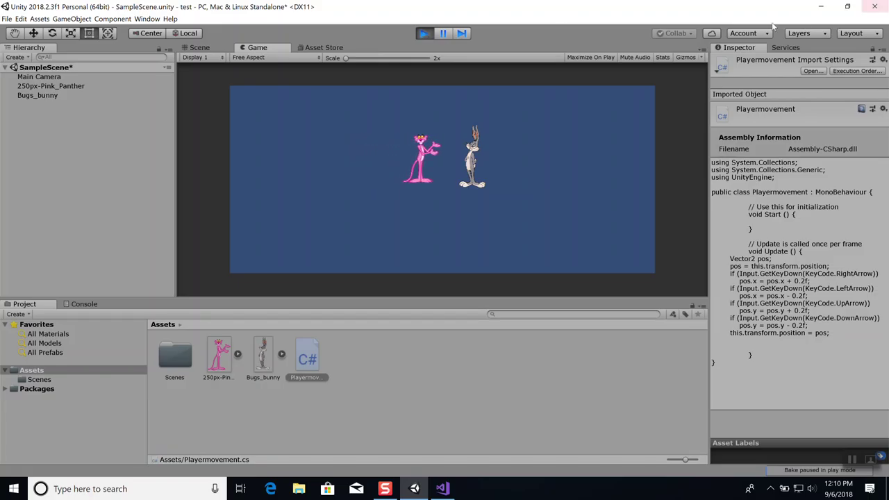
click(423, 34)
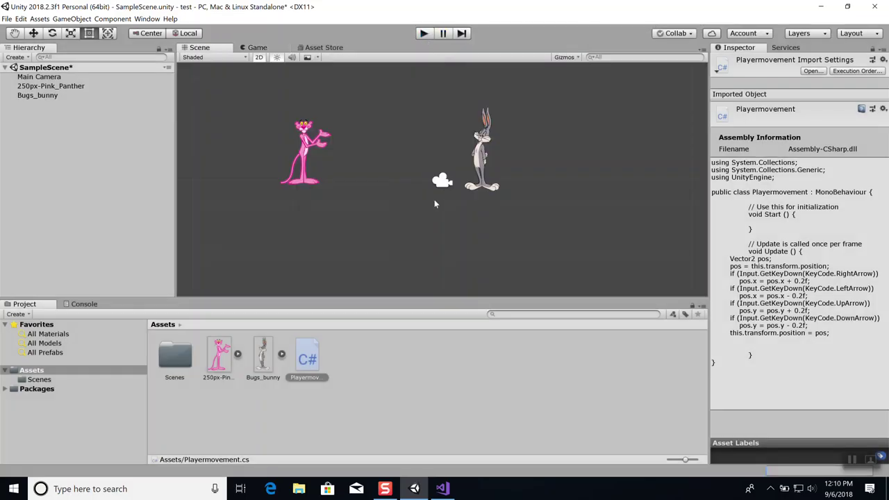
Switch to Visual Studio, stop the debugging session, and close the Output pane
click(442, 488)
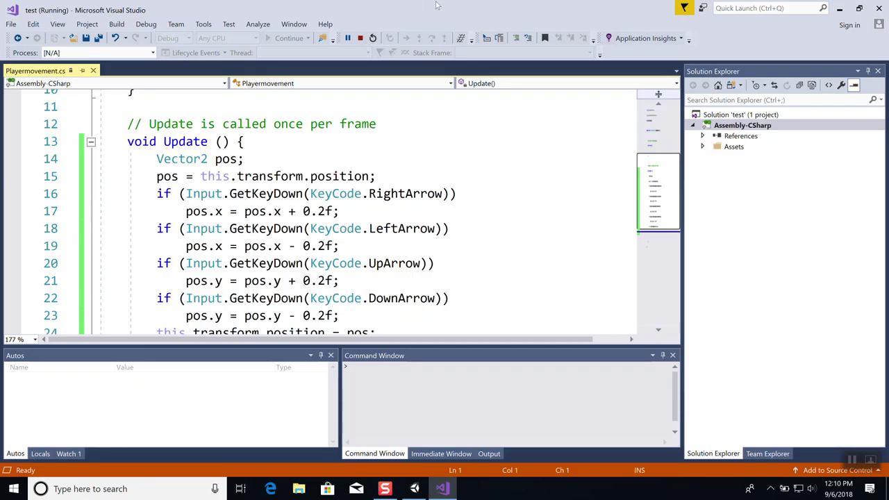
click(360, 39)
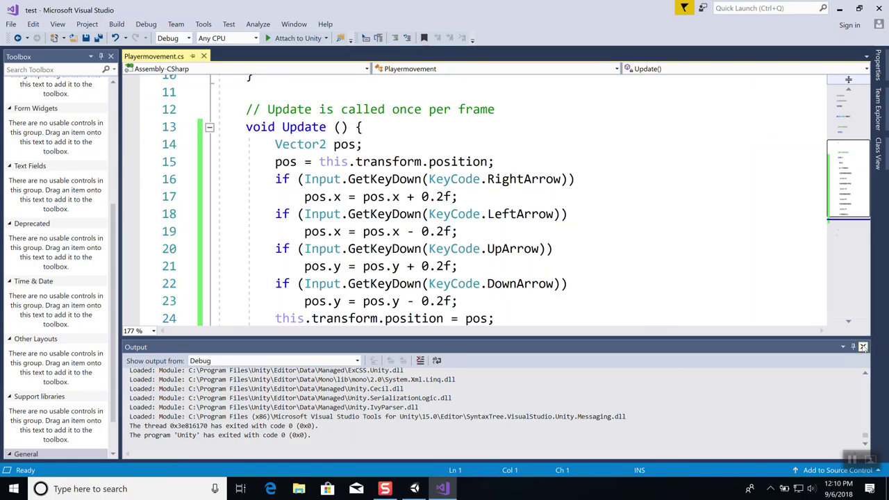
click(862, 347)
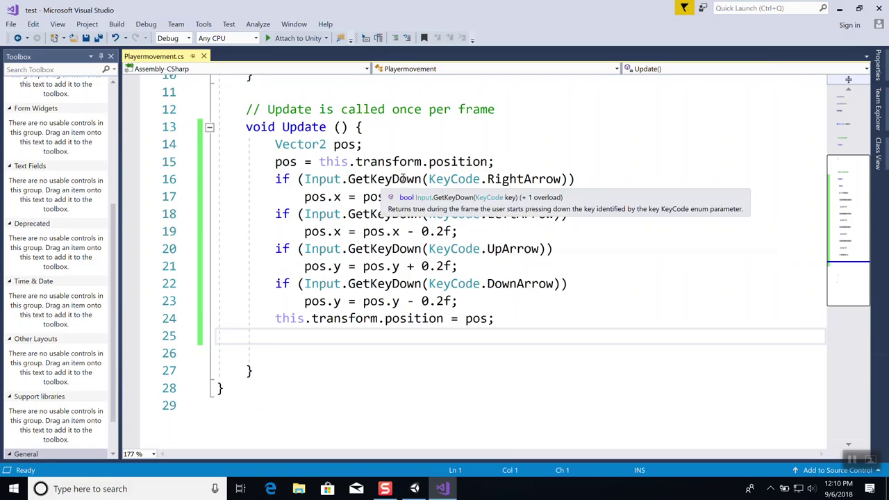
click(522, 161)
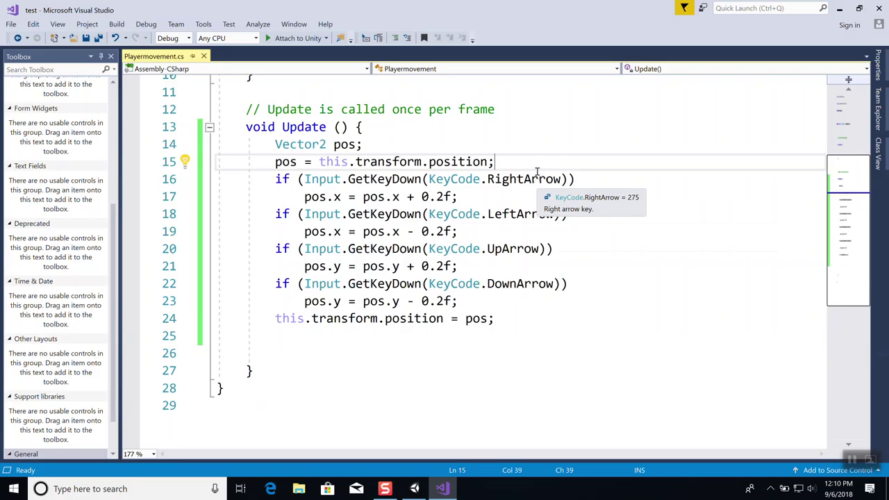
key(Return)
text(if ()
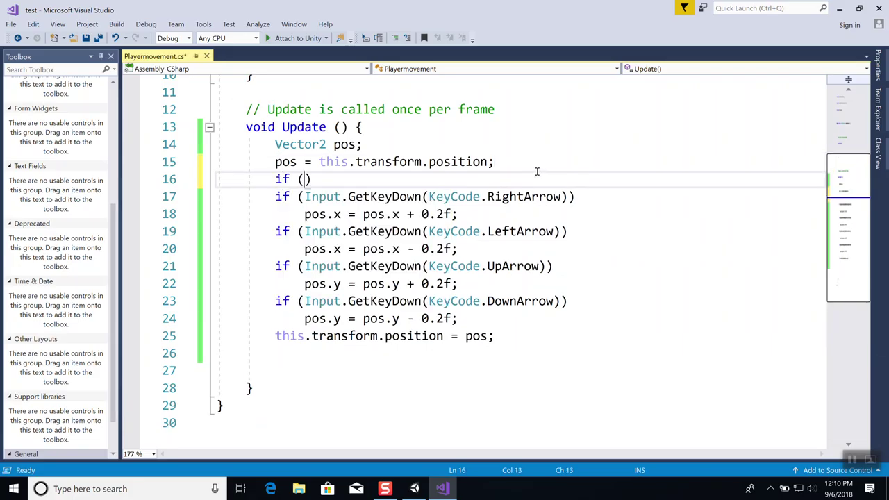
text(Input.)
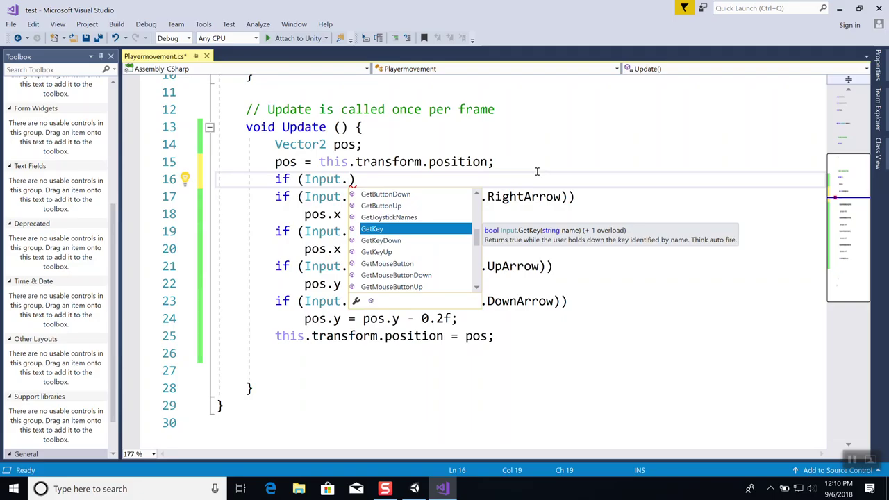
key(shift+Left)
shift+drag(332, 179, 228, 183)
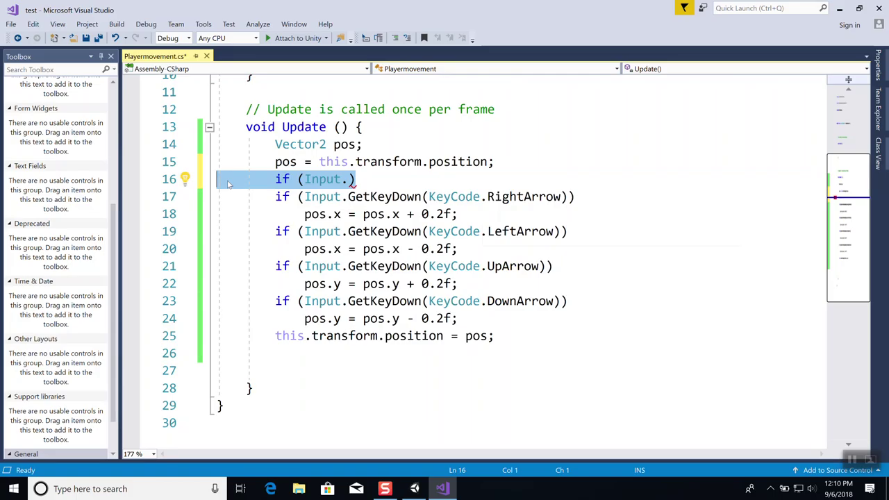
key(BackSpace)
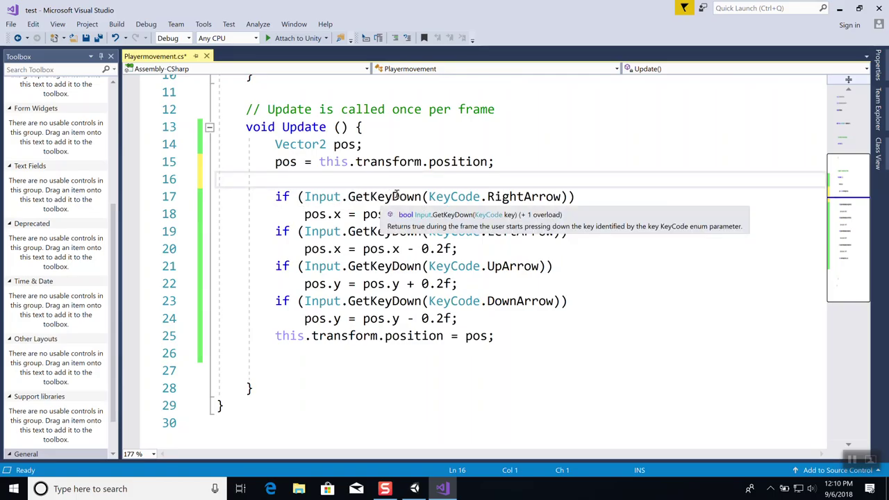
Replace GetKeyDown with GetKey in the RightArrow and LeftArrow conditions of Update
click(393, 197)
key(Delete)
key(Delete)
key(Delete)
key(Delete)
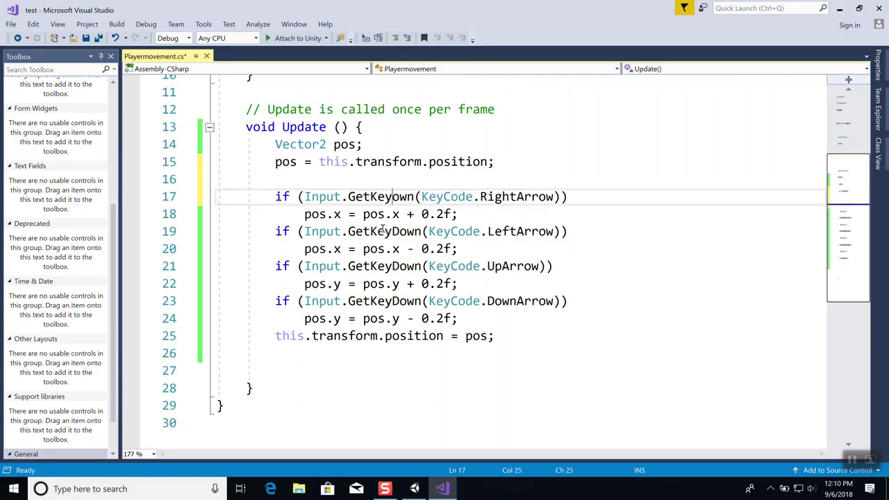
key(Down)
key(Down)
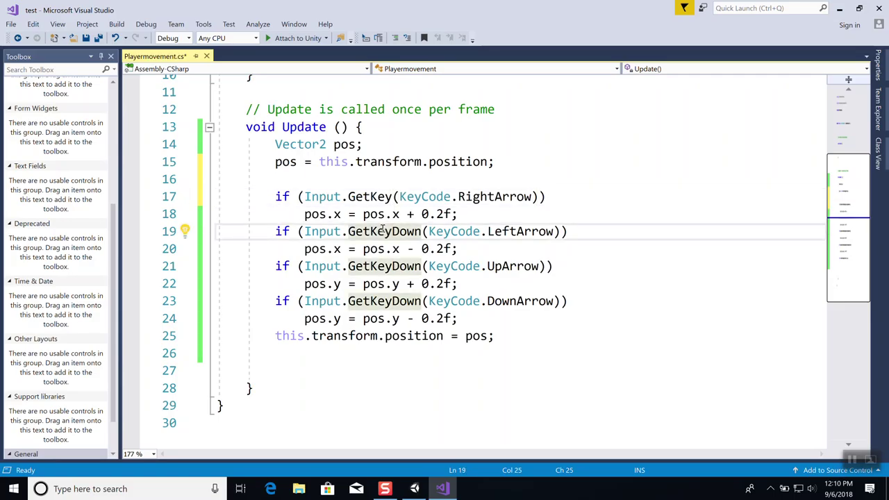
key(Delete)
key(Delete)
key(Delete)
key(Delete)
Replace GetKeyDown with GetKey in the UpArrow and DownArrow conditions of Update
key(Down)
key(Down)
key(Delete)
key(Delete)
key(Delete)
key(Delete)
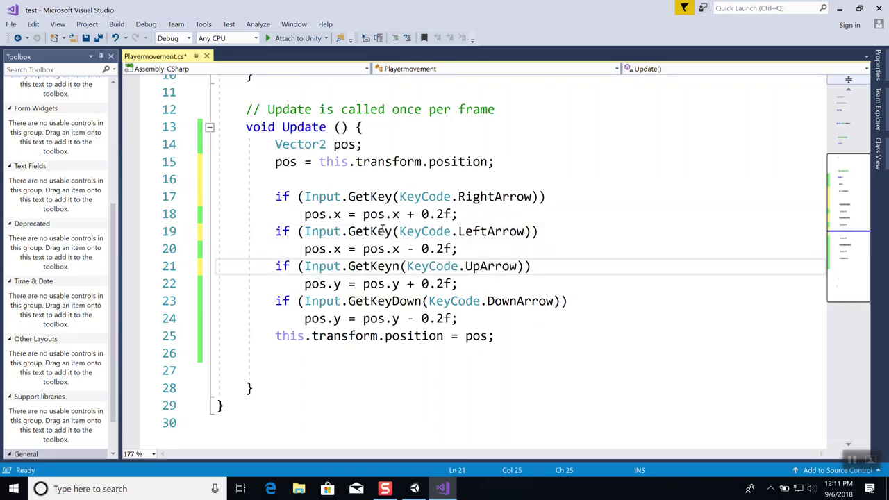
key(Down)
key(Down)
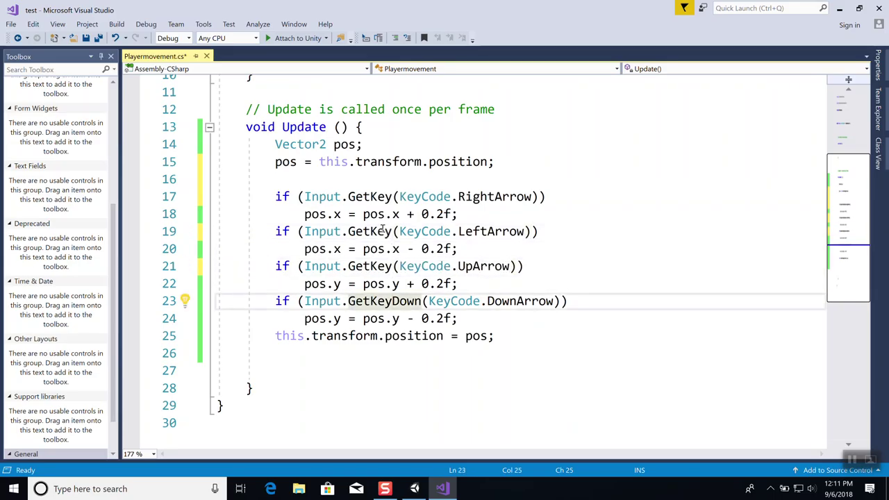
key(Delete)
key(Delete)
key(Delete)
key(Delete)
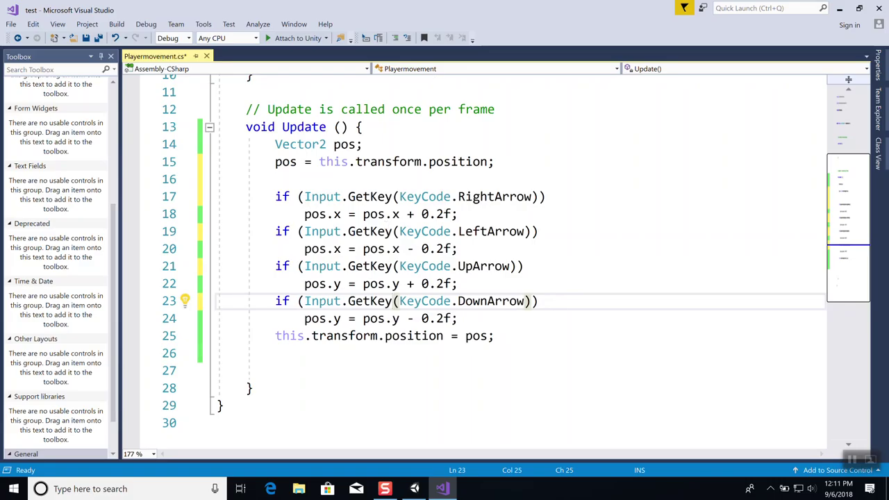
Save all files and attach the debugger to Unity to build the GetKey version of the Playermovement script
click(98, 37)
click(297, 38)
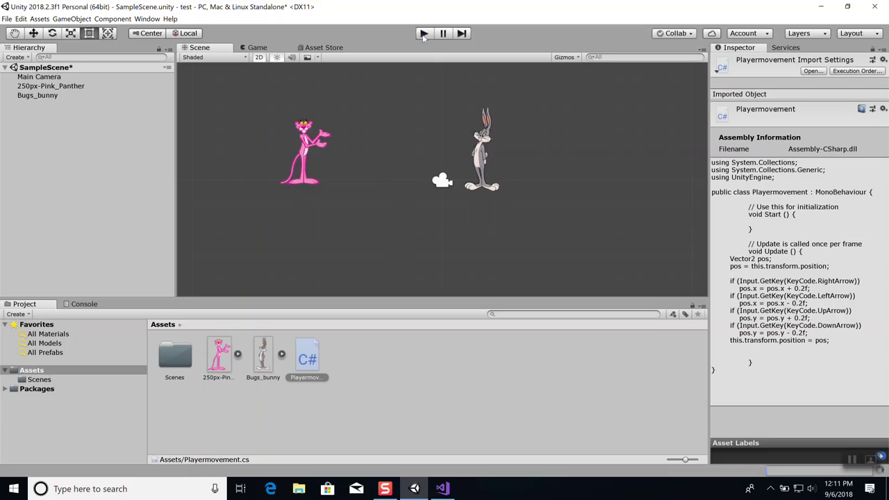
Run the scene in Unity, test moving the Pink Panther right, left, down and up by holding the arrow keys, and stop play mode
click(422, 34)
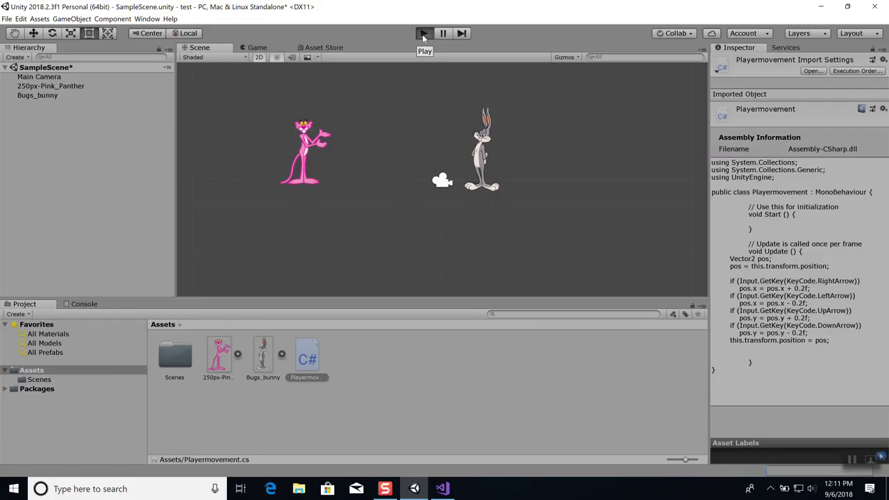
click(423, 35)
key(Right)
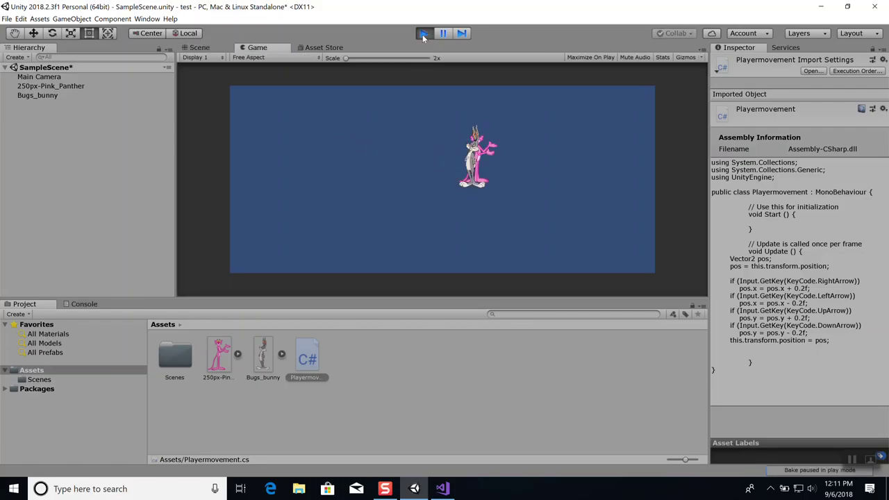
key(Left)
key(Down)
key(Up)
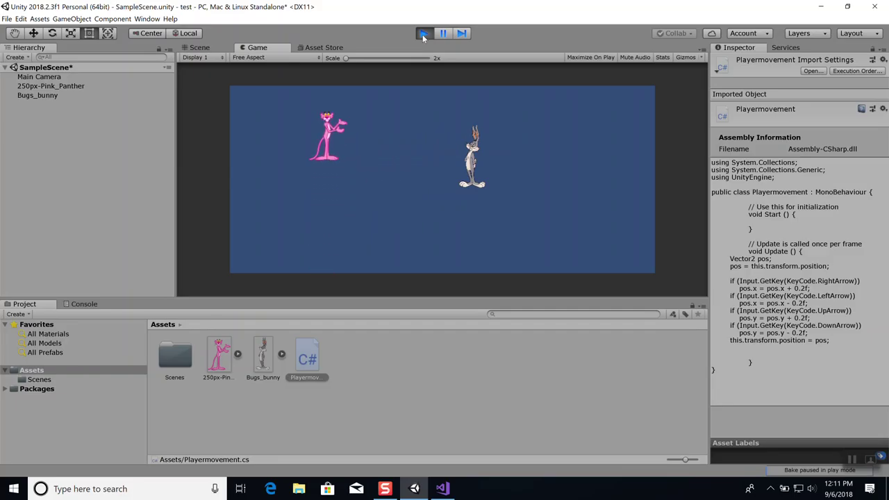
click(422, 33)
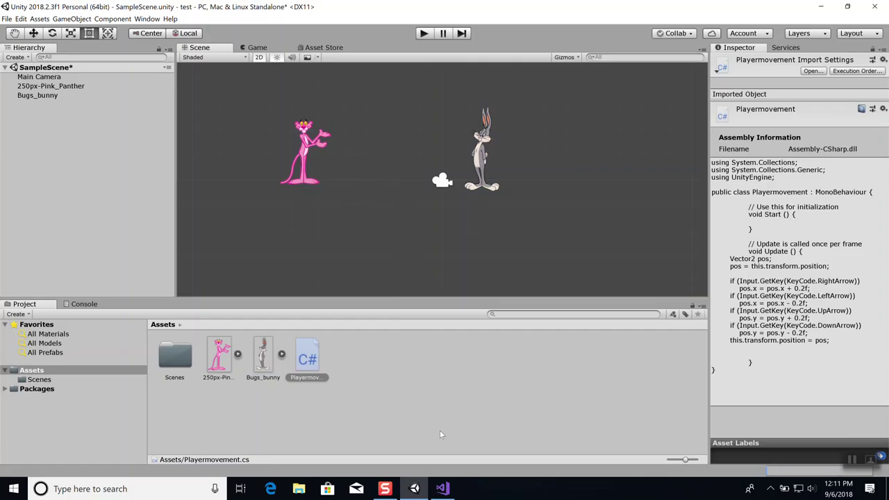
Return to Visual Studio, end the running debug session, and close the Output pane
click(442, 488)
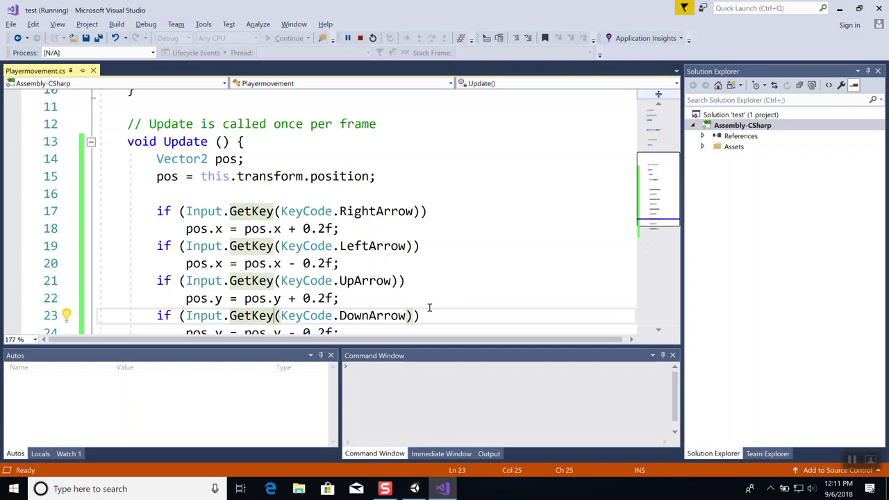
click(359, 38)
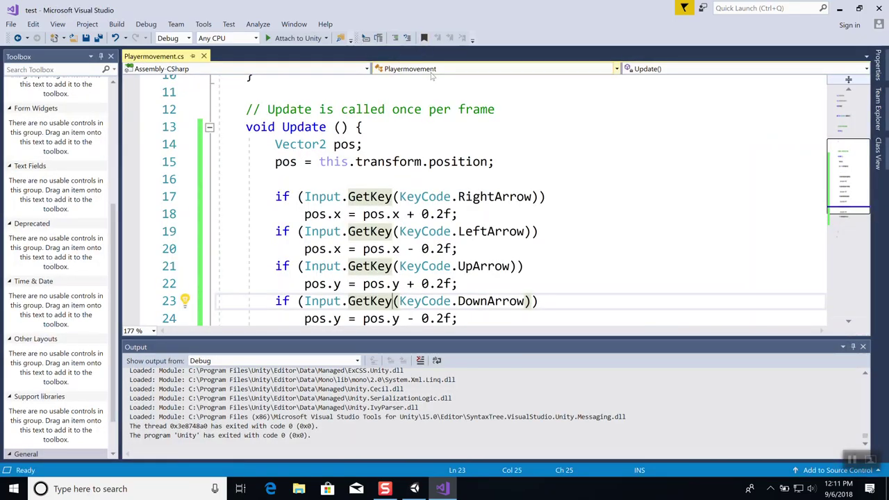
click(862, 346)
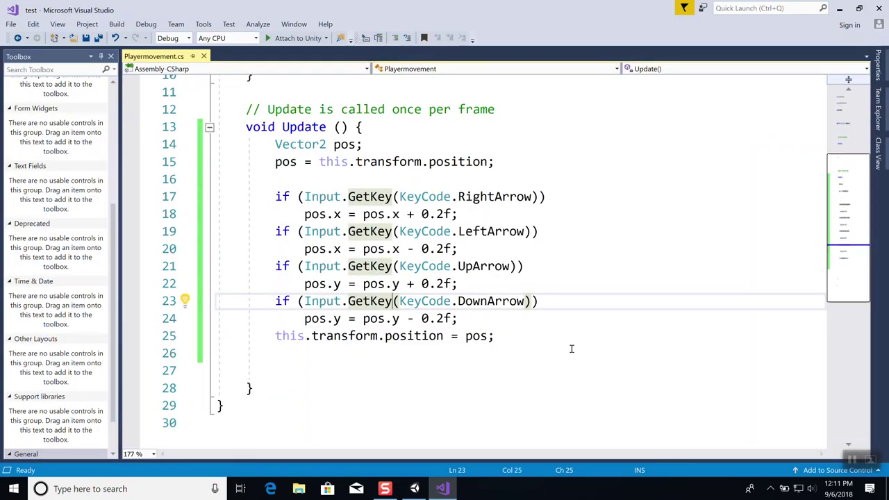
Copy the whole body of Update, from "Vector2 pos;" through "this.transform.position = pos;"
click(518, 340)
drag(517, 342, 214, 147)
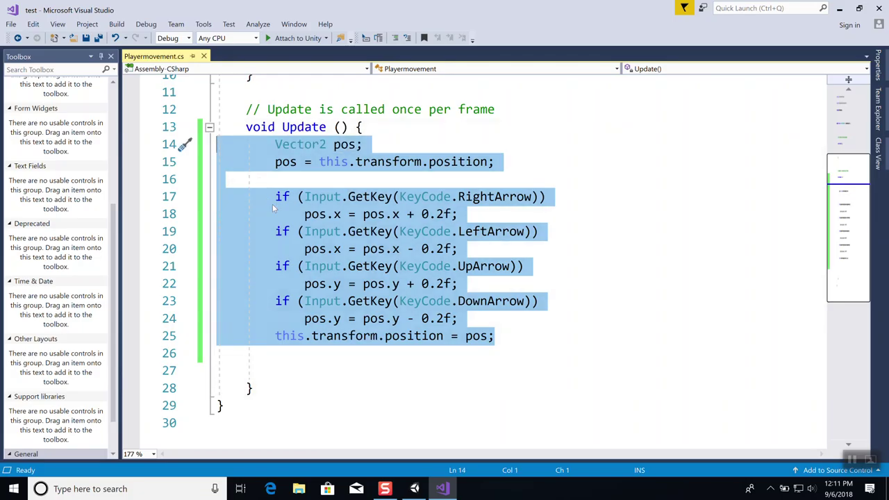
right_click(275, 209)
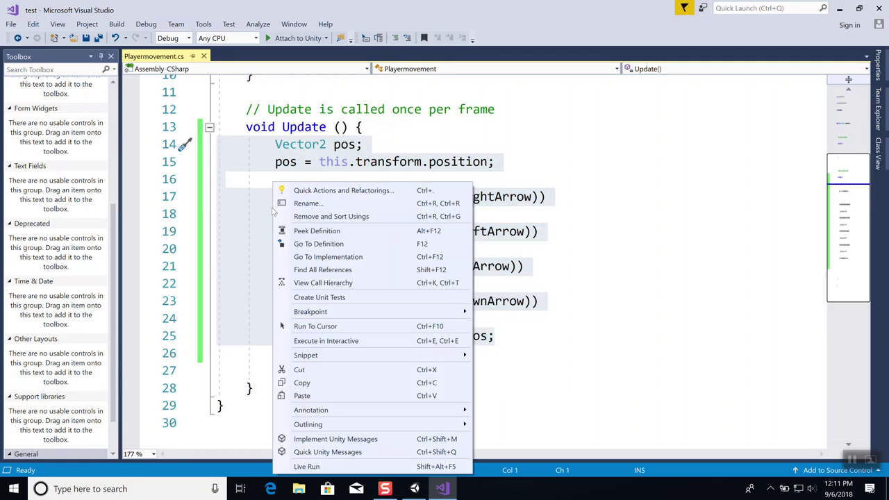
click(316, 384)
Open Notepad, paste the copied movement code into the untitled document, minimize it, and deselect the code in Visual Studio
click(125, 489)
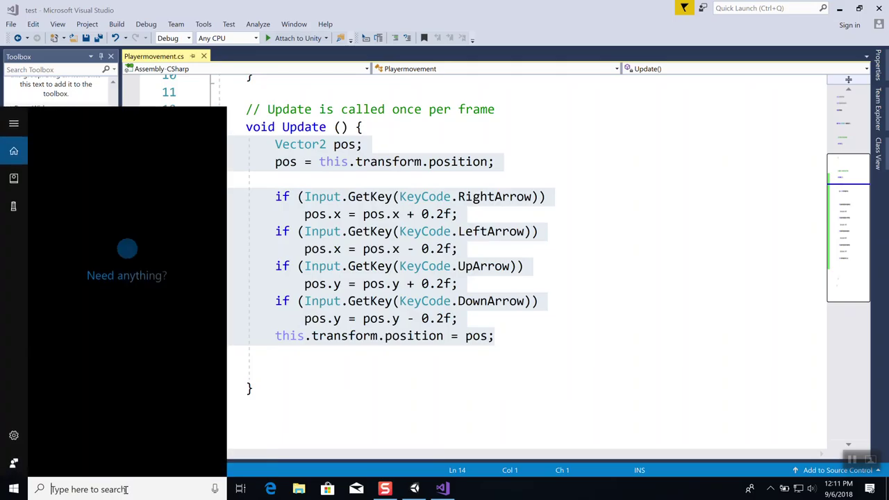
text(notepad)
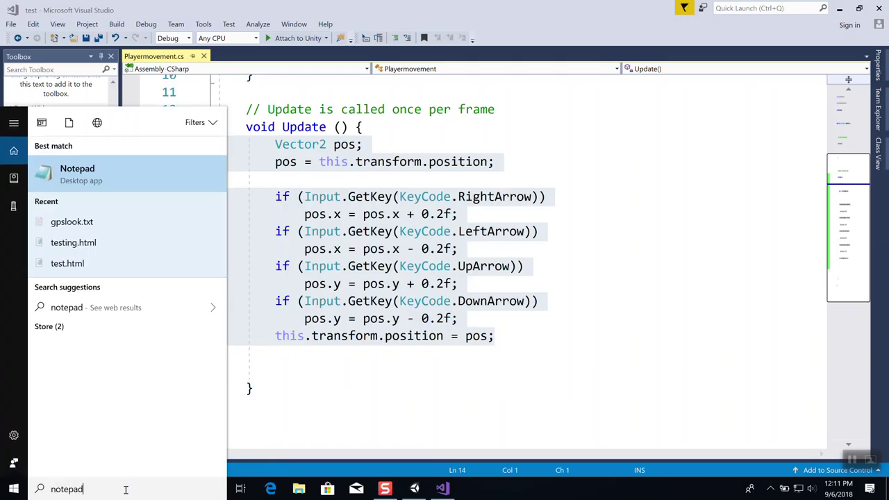
key(Return)
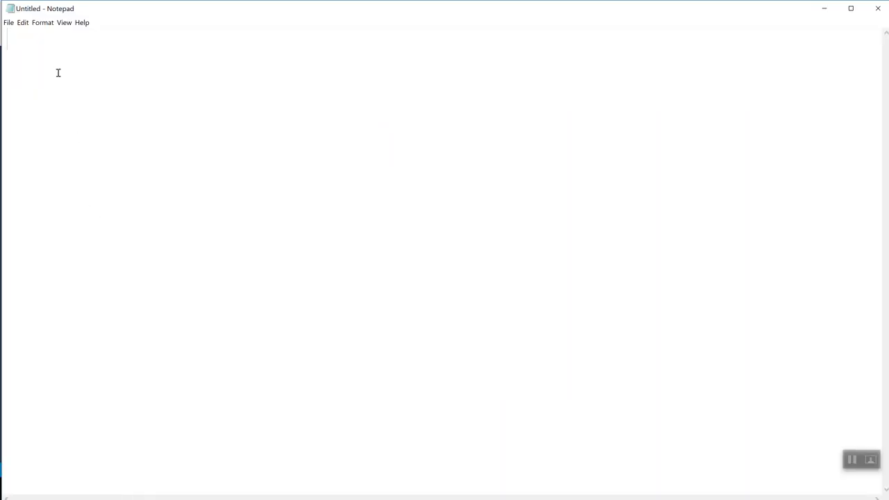
click(23, 22)
click(38, 68)
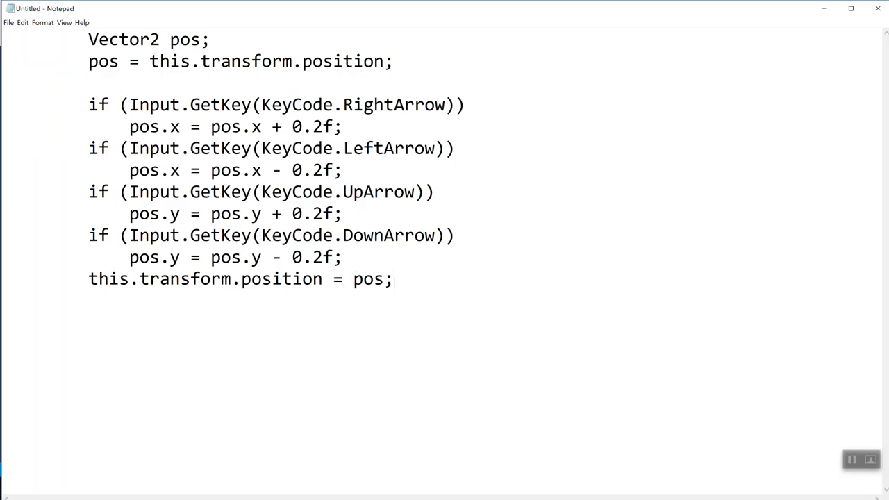
click(824, 11)
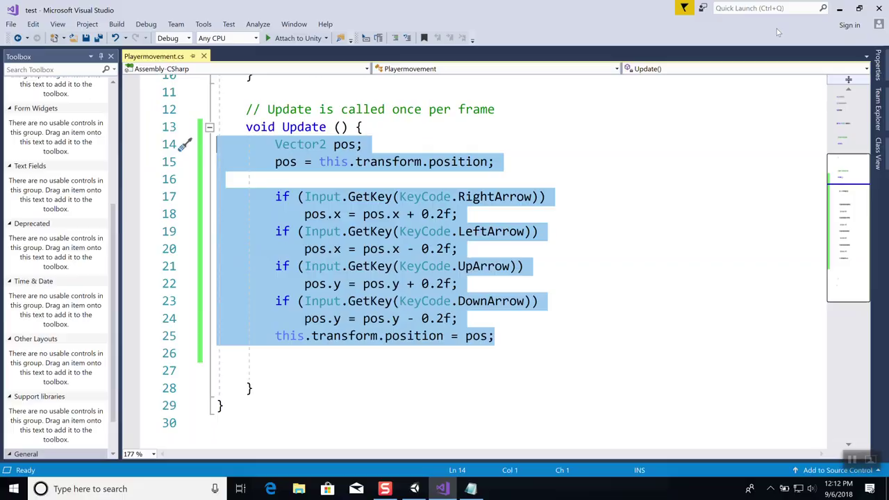
click(315, 352)
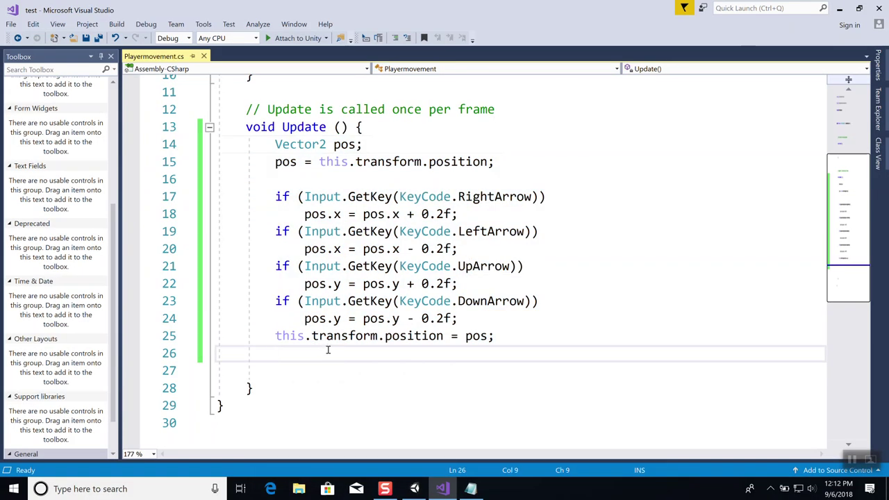
Switch to Unity and add a Rigidbody 2D component from the Physics 2D category to the Pink Panther sprite
click(413, 489)
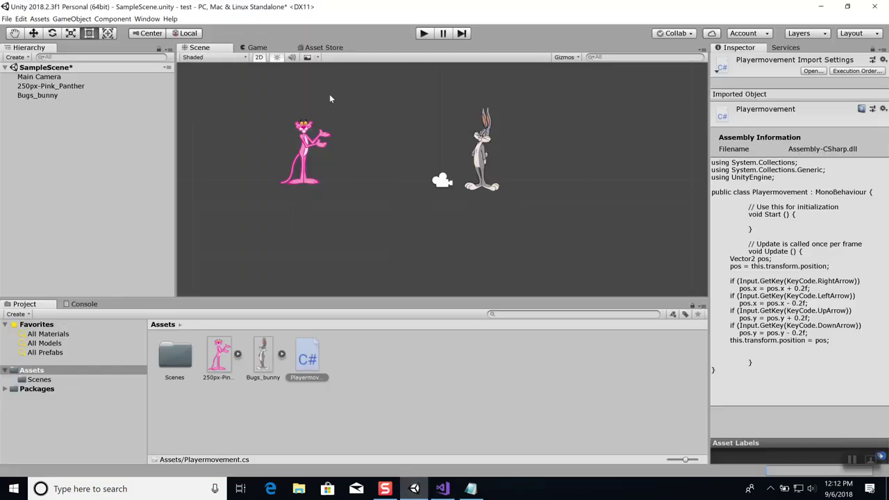
click(307, 152)
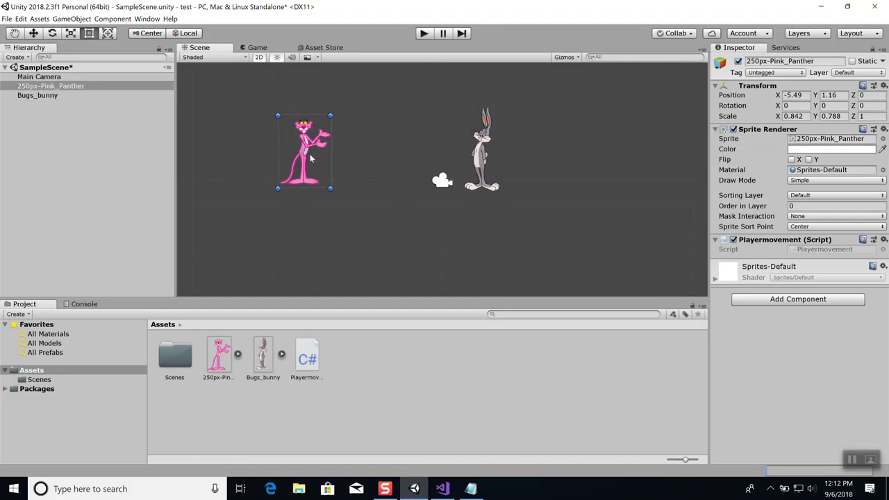
click(805, 303)
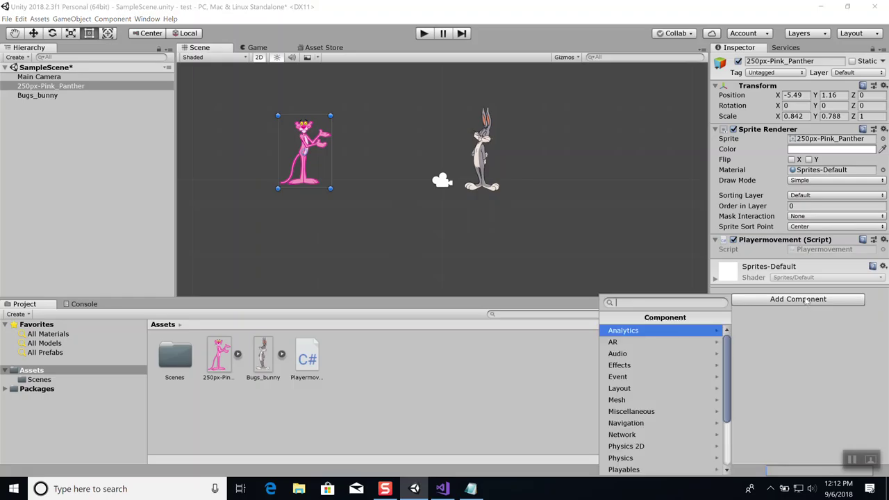
scroll(681, 395, down, 3)
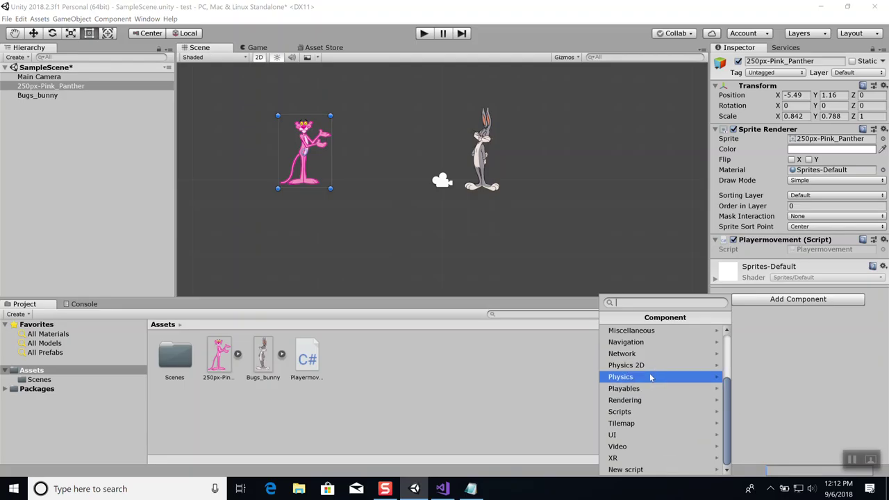
click(650, 376)
click(607, 318)
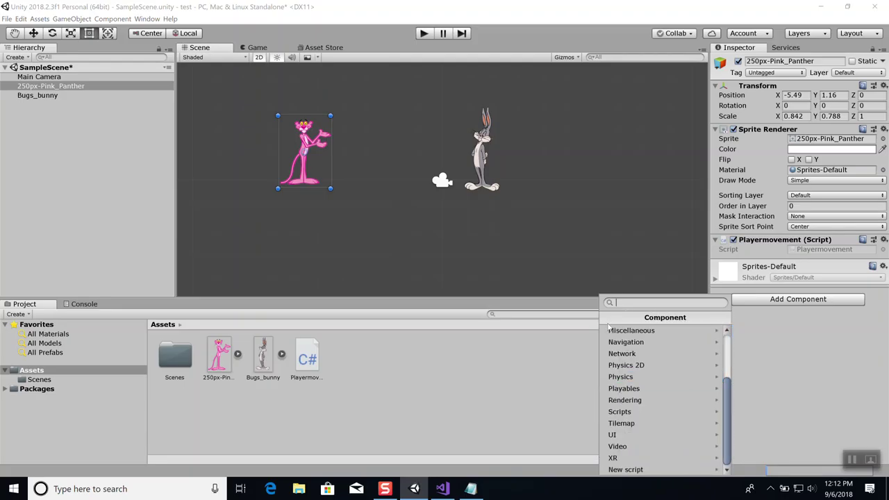
click(634, 365)
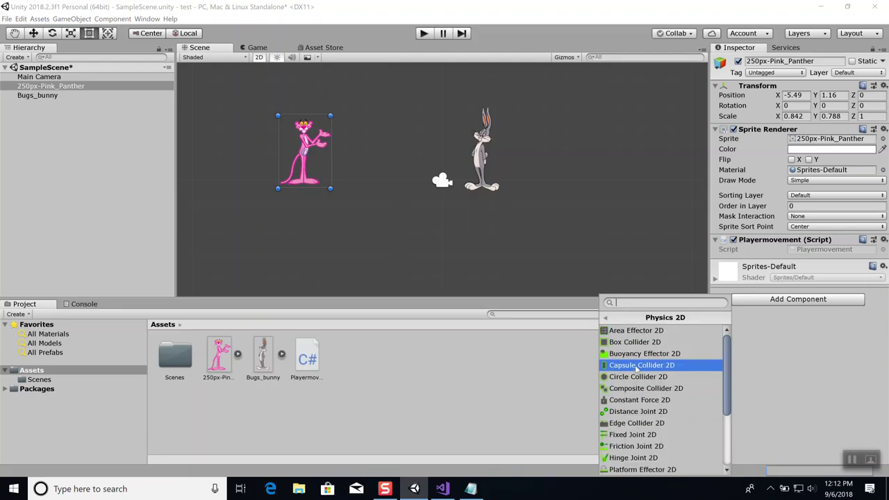
scroll(671, 394, down, 3)
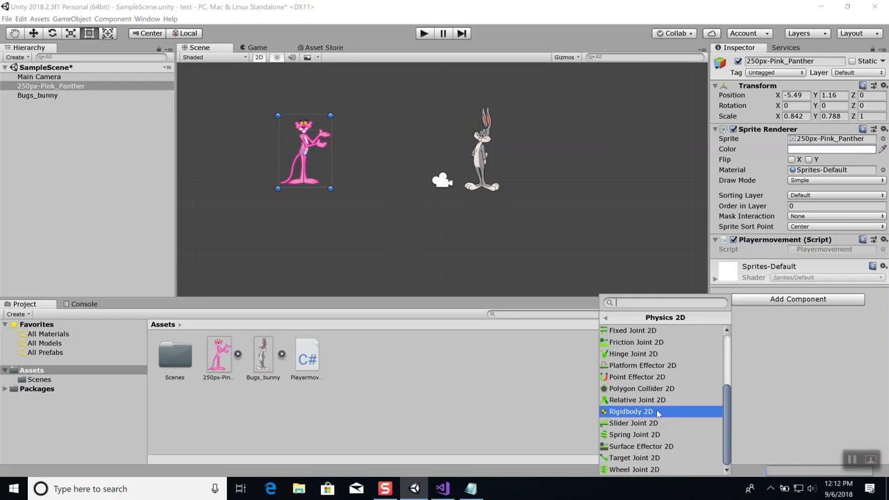
click(657, 412)
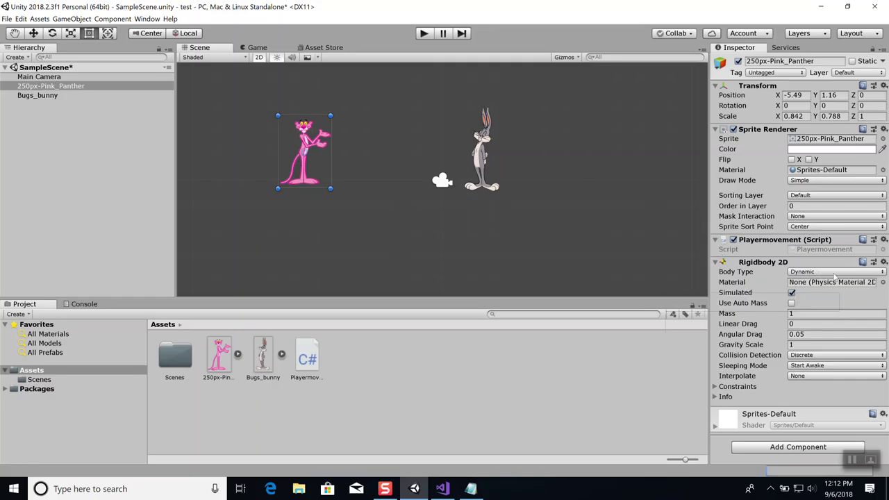
Remove the Rigidbody 2D component from the Pink Panther and add it again from the Physics 2D category
click(884, 262)
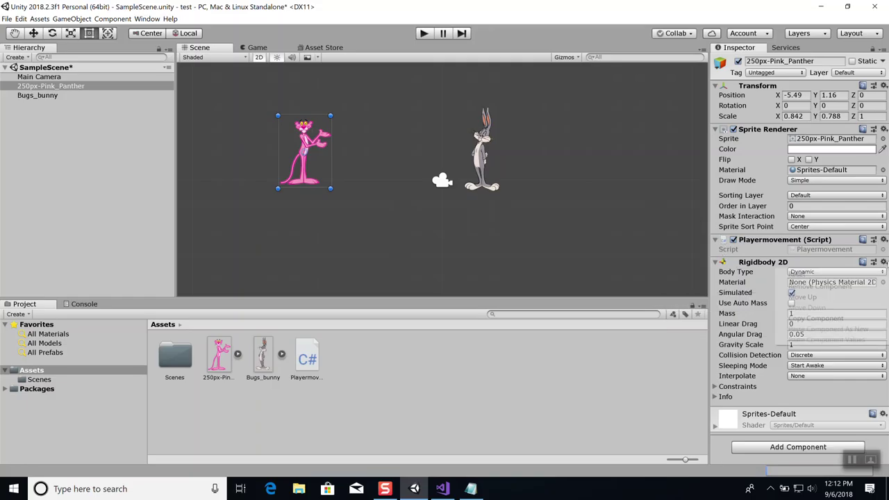
click(841, 287)
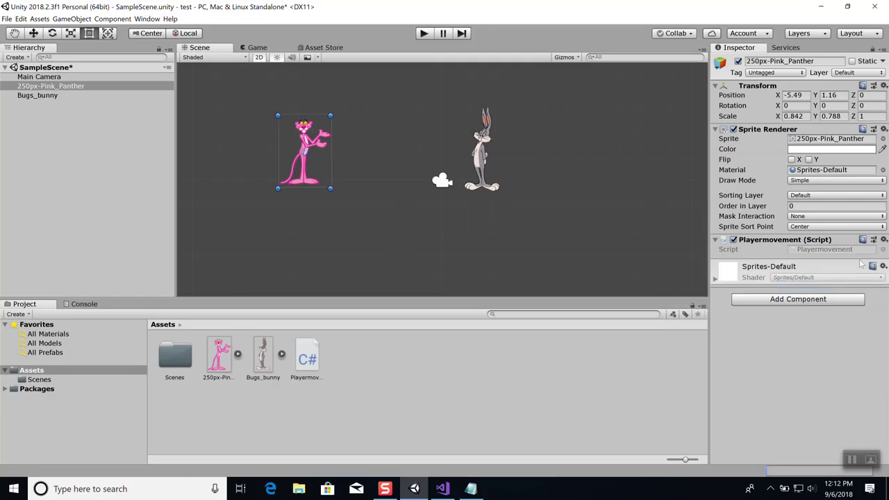
click(809, 301)
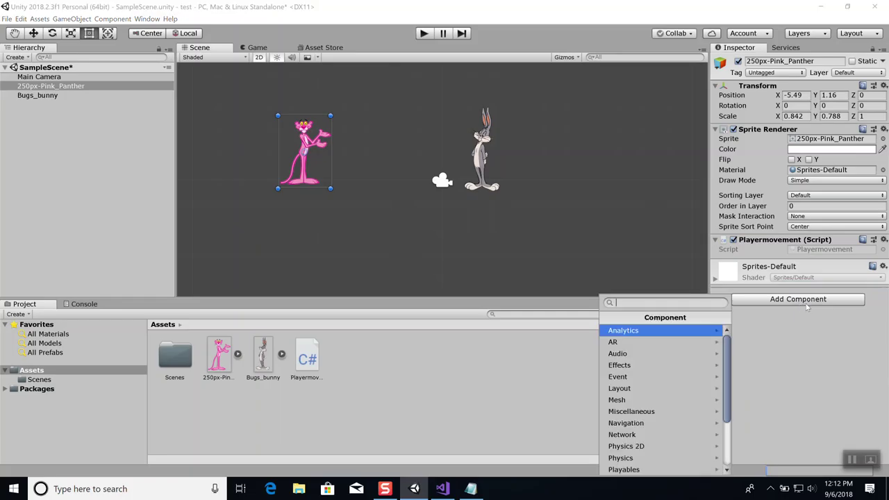
click(652, 448)
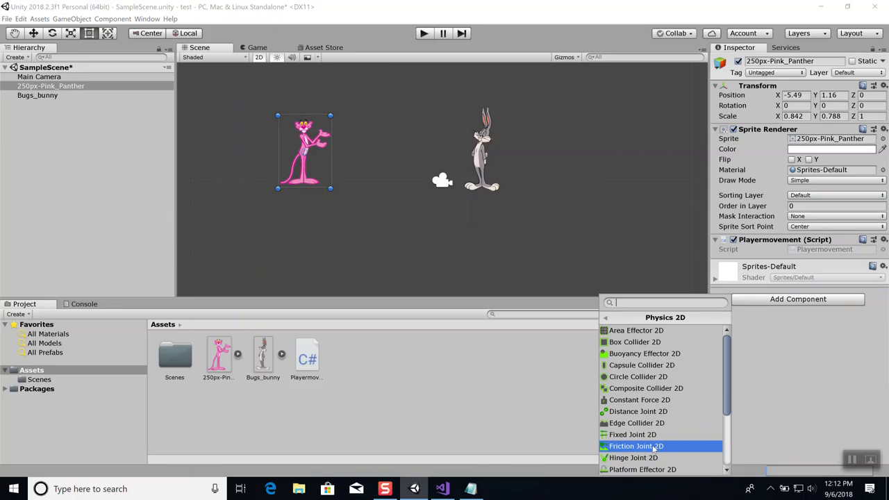
scroll(670, 432, down, 3)
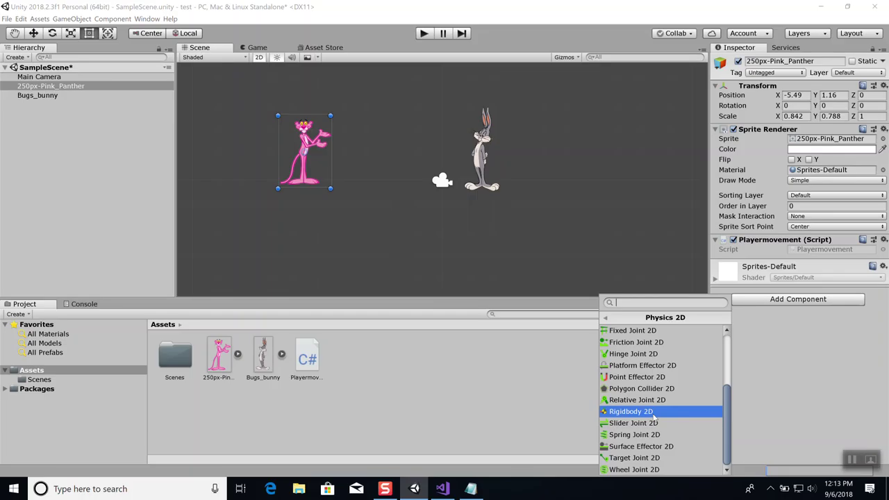
click(653, 415)
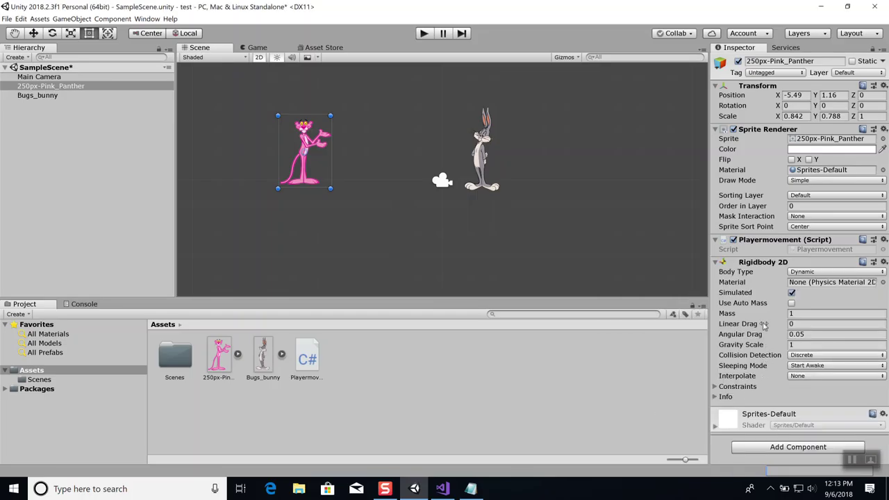
Run the scene to check how gravity affects the Pink Panther, and stop play mode
click(424, 33)
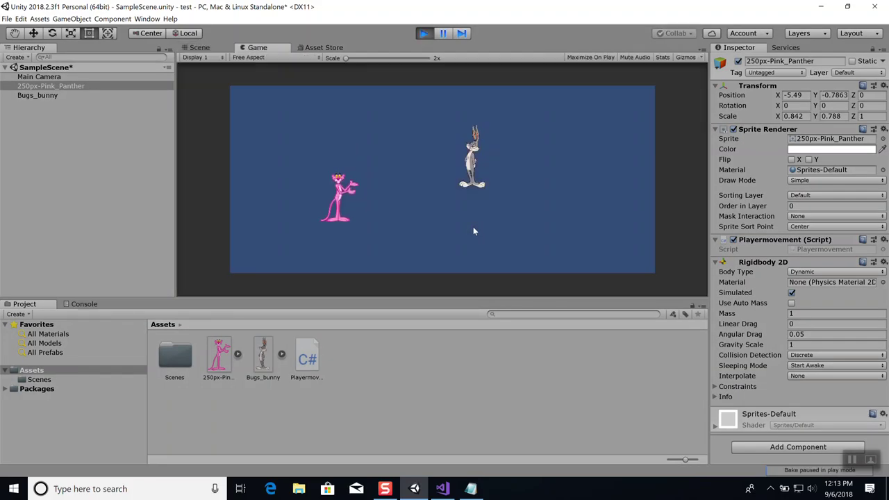
click(424, 34)
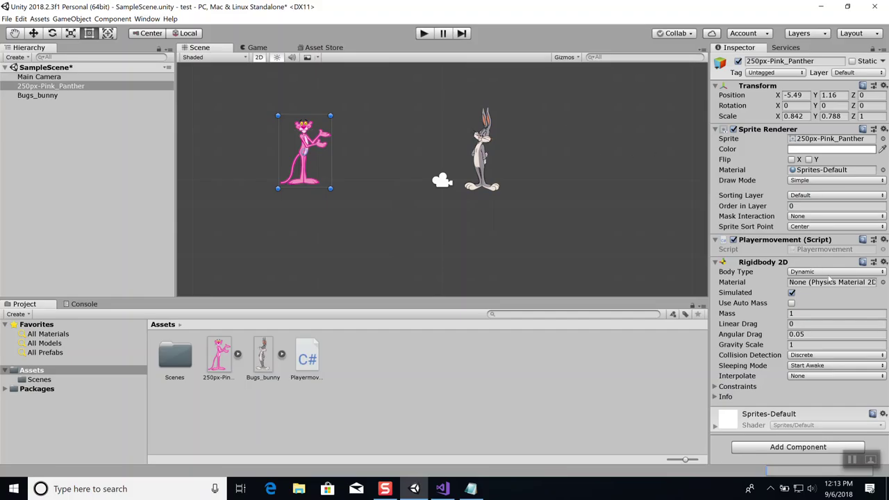
Set the Pink Panther's Rigidbody 2D Gravity Scale to 0 and test it with a short play-mode run
click(821, 345)
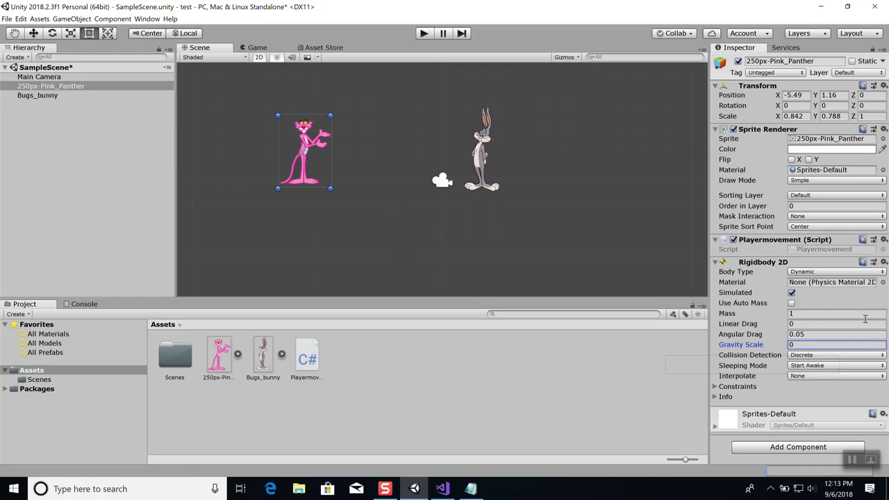
click(423, 34)
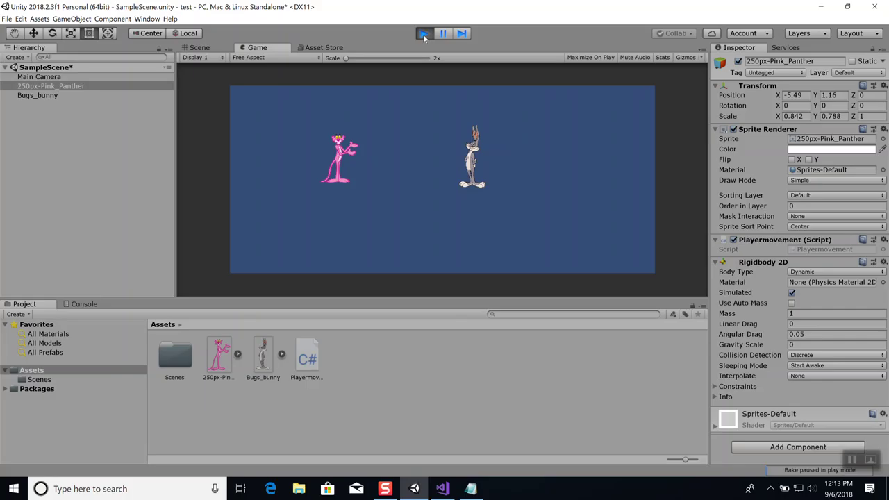
click(423, 34)
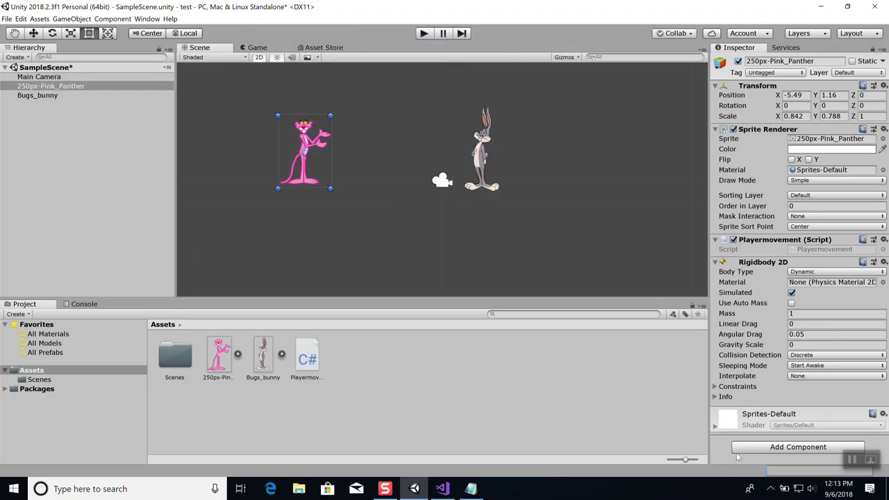
Look through the Physics 2D components and add a Circle Collider 2D to the Pink Panther
click(798, 448)
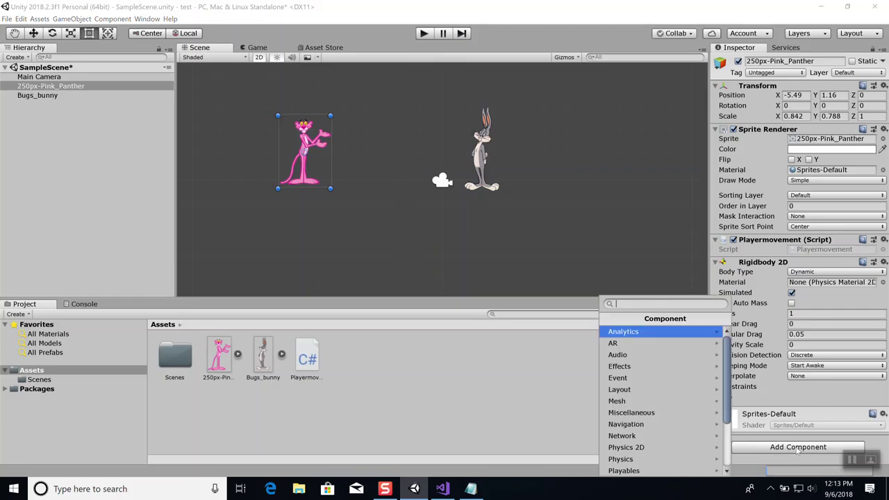
click(676, 449)
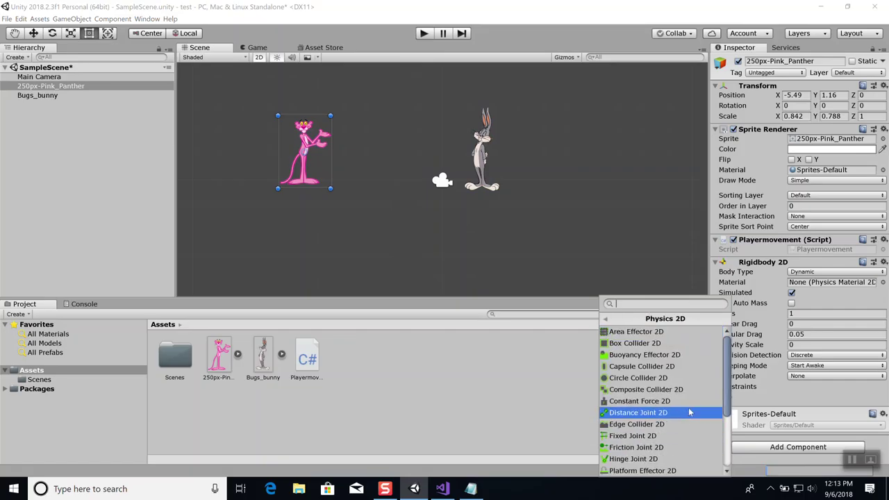
scroll(694, 416, down, 3)
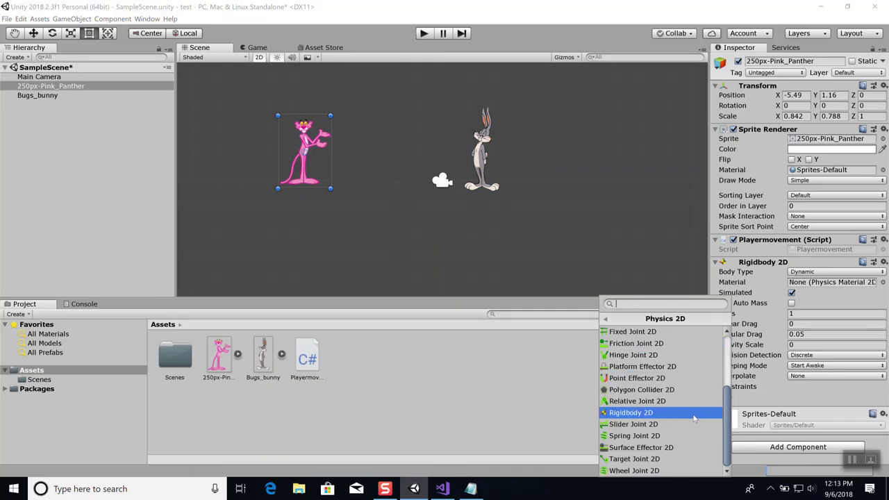
scroll(693, 417, up, 3)
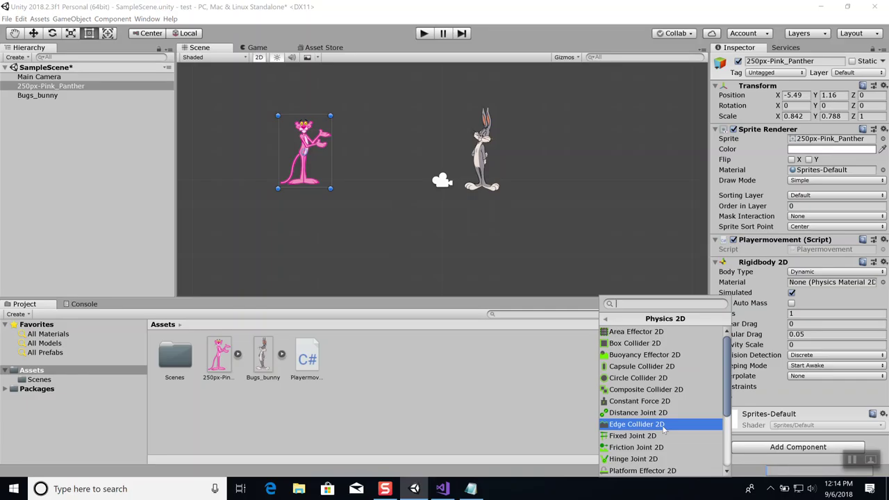
scroll(665, 431, down, 3)
scroll(665, 431, down, 2)
scroll(665, 430, up, 5)
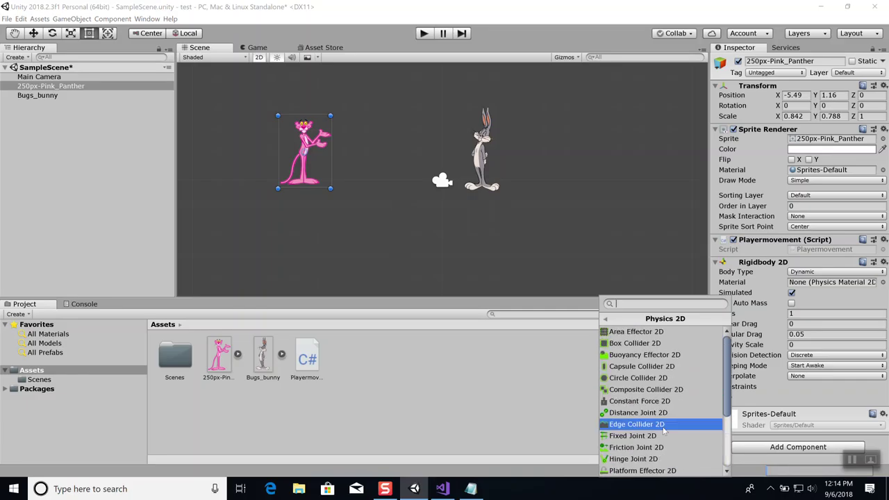
click(653, 378)
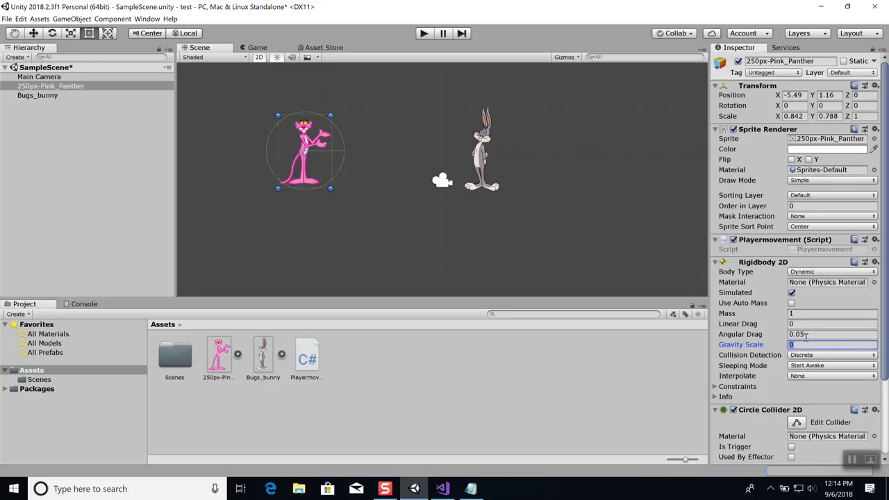
Reduce the radius of the Pink Panther's Circle Collider 2D, trying 1.3 and settling on 1.5
scroll(819, 357, down, 3)
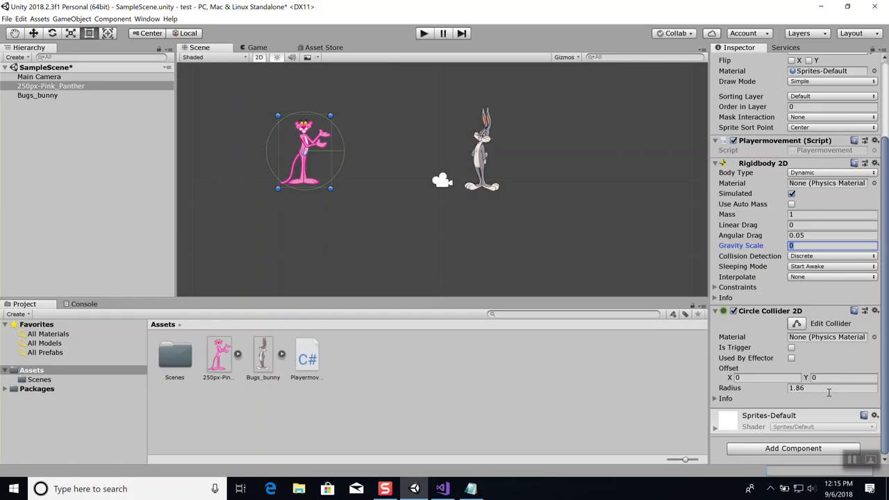
click(827, 389)
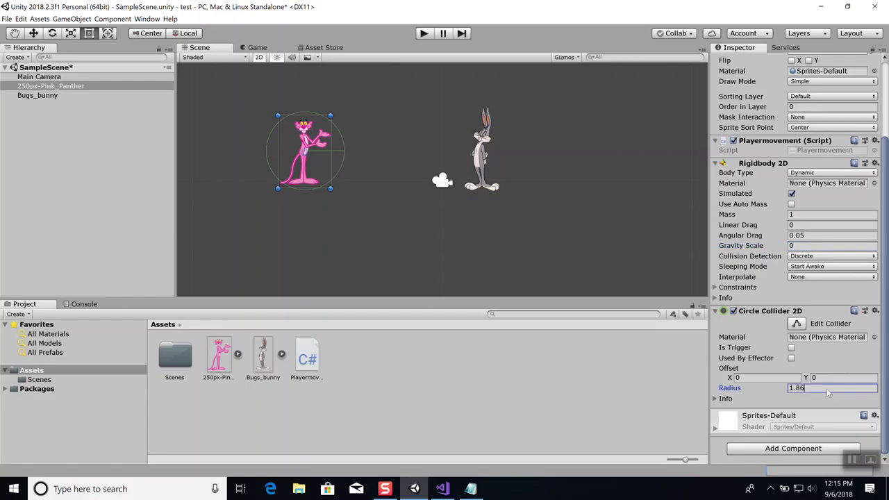
double_click(787, 395)
text(1.3)
scroll(323, 172, up, 2)
scroll(321, 167, down, 1)
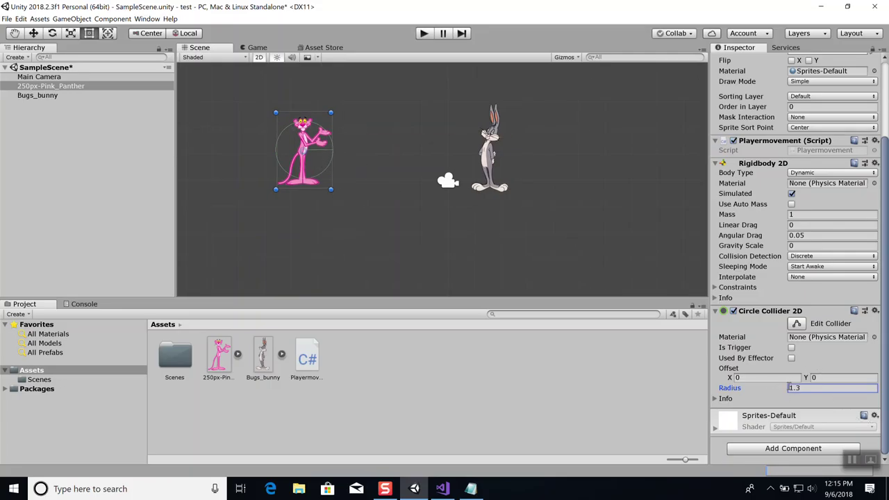
drag(808, 390, 771, 390)
text(1.5)
Select the Bugs_bunny sprite and add a Circle Collider 2D component from the Physics 2D category
click(491, 159)
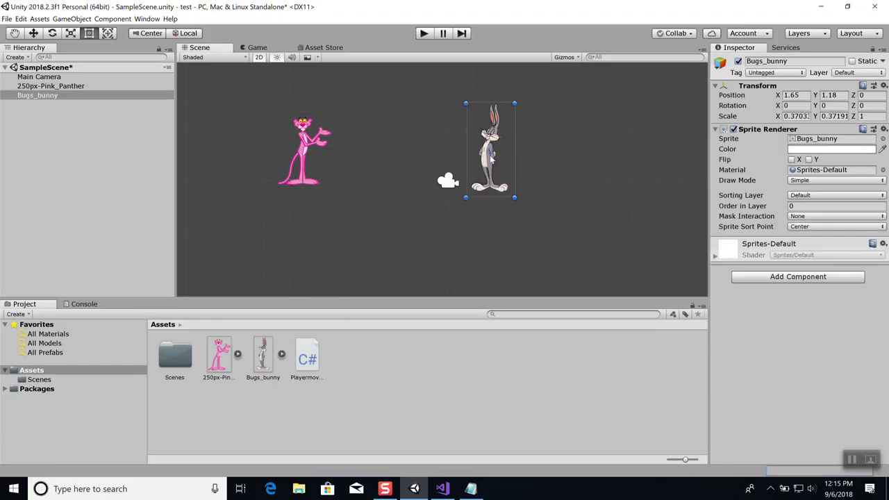
click(792, 277)
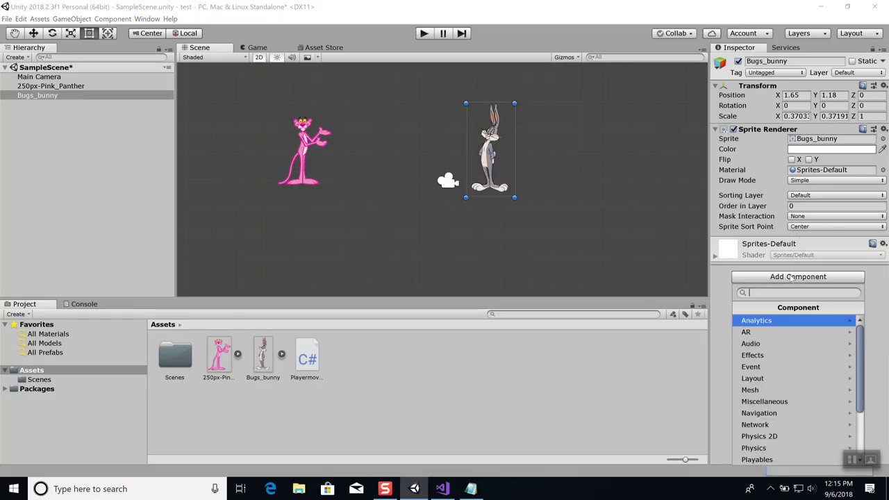
scroll(810, 365, down, 3)
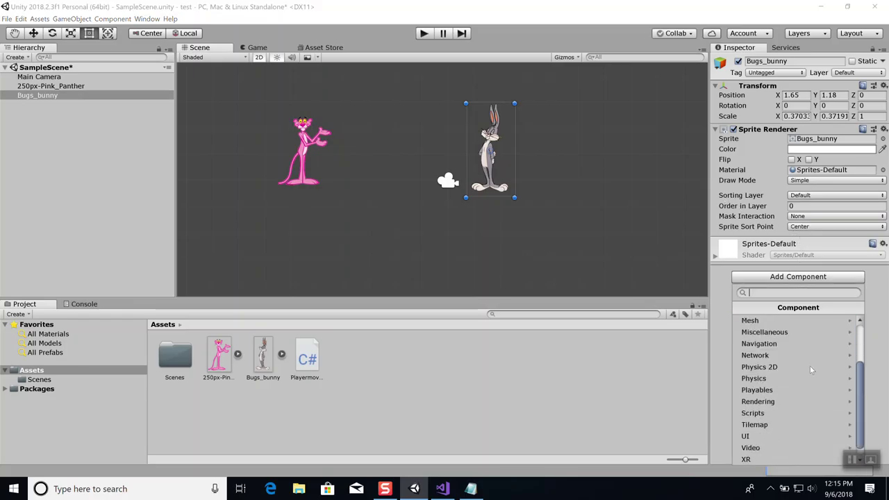
click(775, 368)
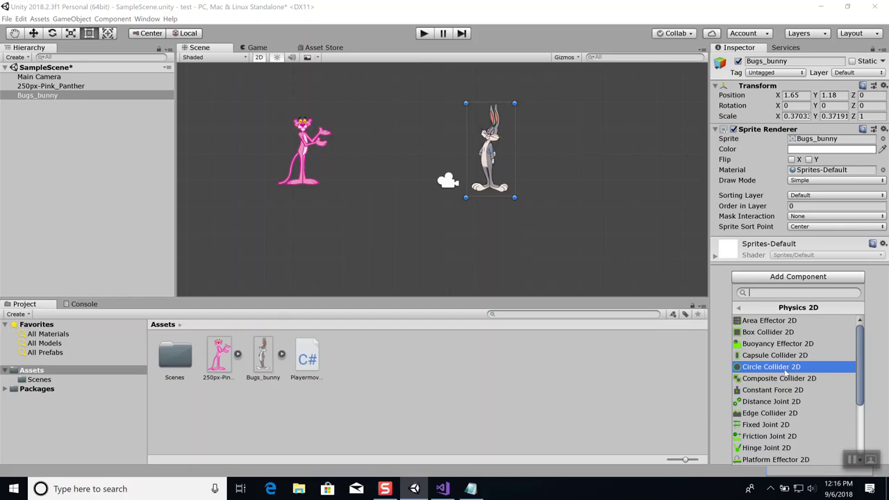
click(785, 368)
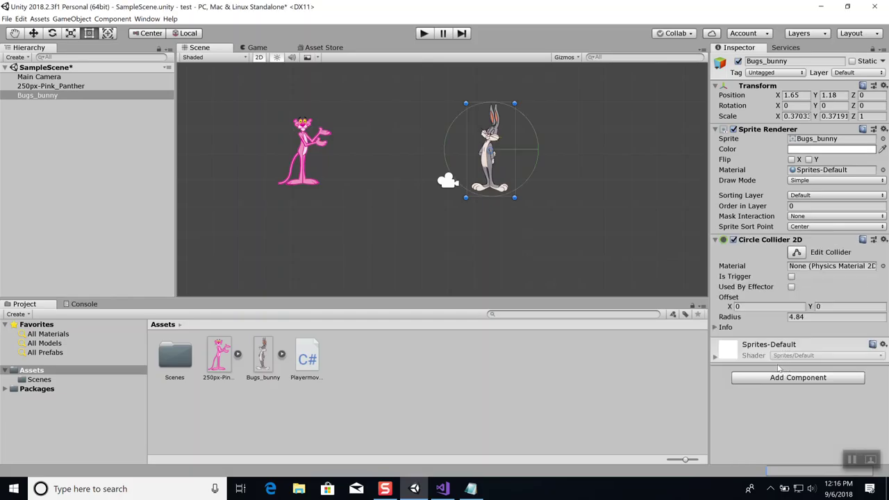
Reduce the radius of the Bugs_bunny Circle Collider 2D, trying 3.2 and settling on 4
click(809, 319)
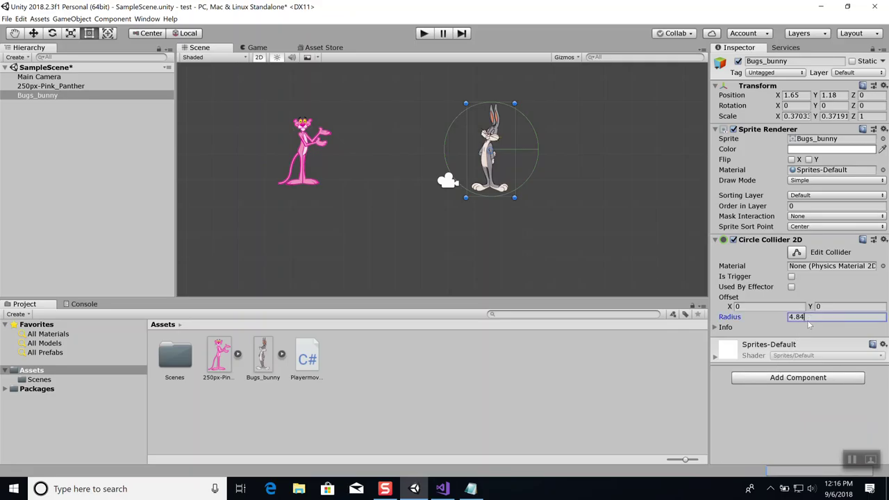
double_click(805, 319)
text(3.2)
drag(806, 317, 762, 316)
text(4)
Play the scene and steer the Pink Panther against Bugs Bunny from several directions to test the collision, ending with play mode stopped
click(424, 34)
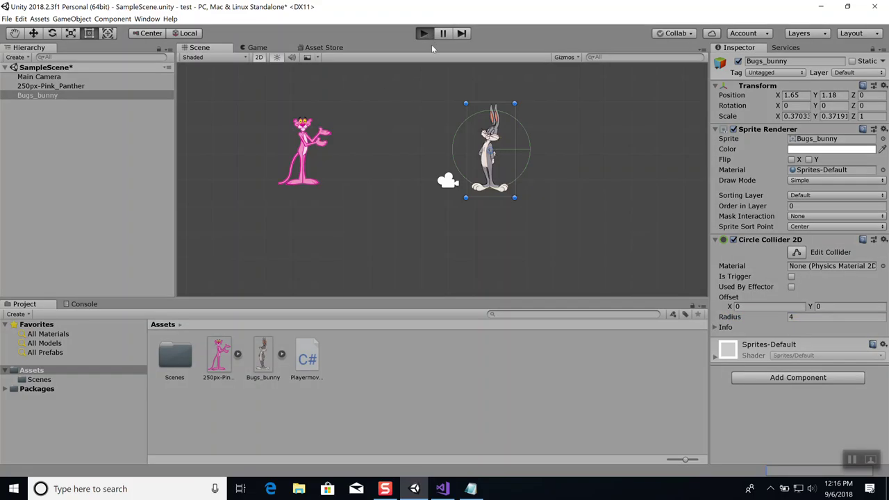
key(Right)
key(Down)
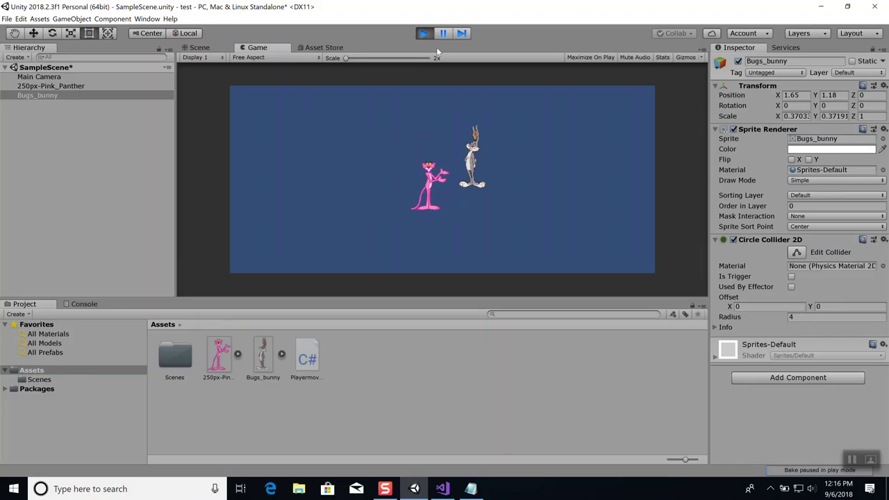
key(Up)
key(Down)
key(Left)
key(Up)
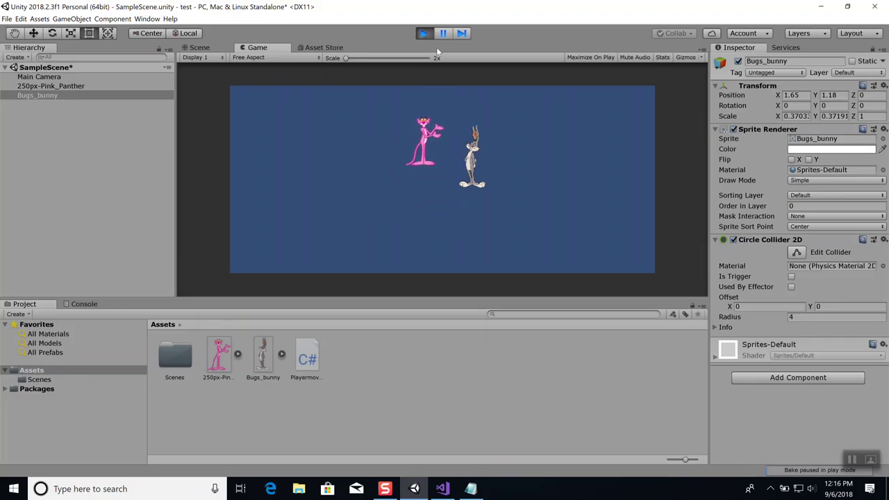
key(Left)
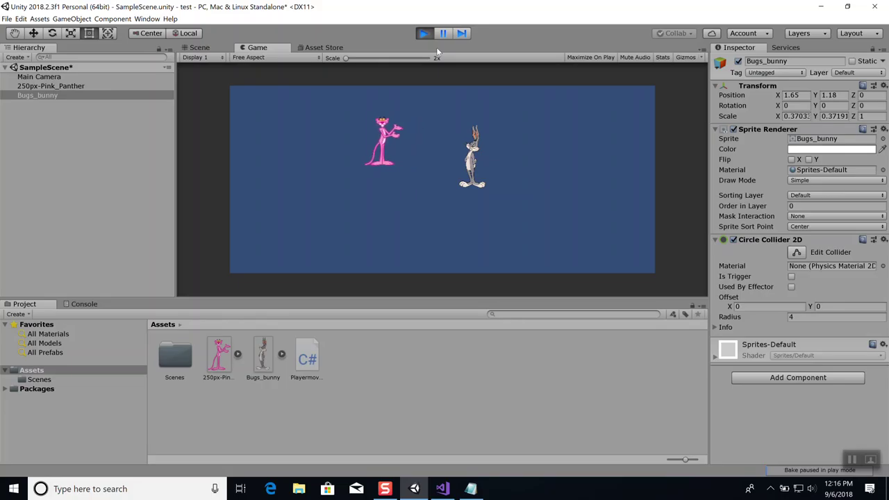
key(Right)
key(Up)
key(Left)
key(Down)
key(Down)
key(Right)
key(Up)
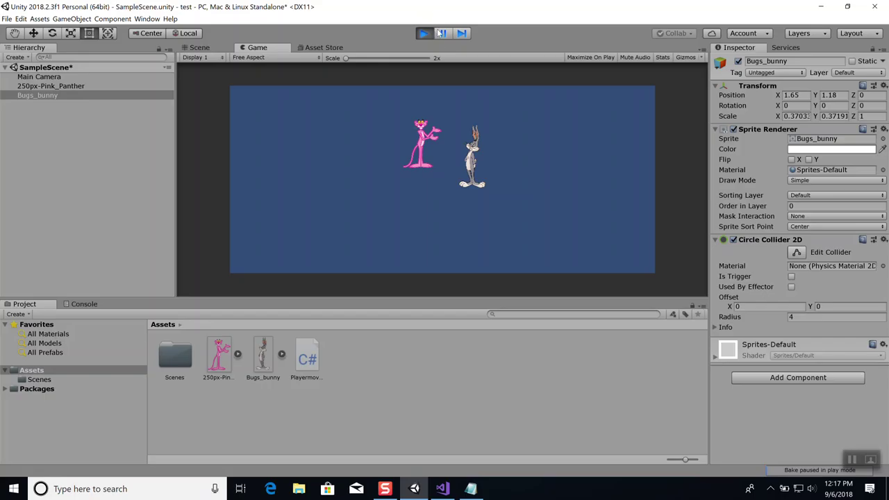
click(425, 33)
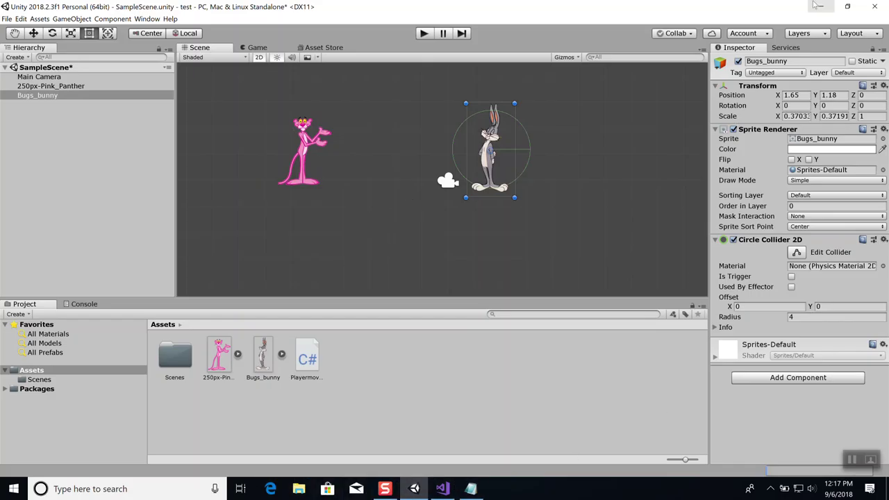
Save the current scene and the Unity project
click(6, 19)
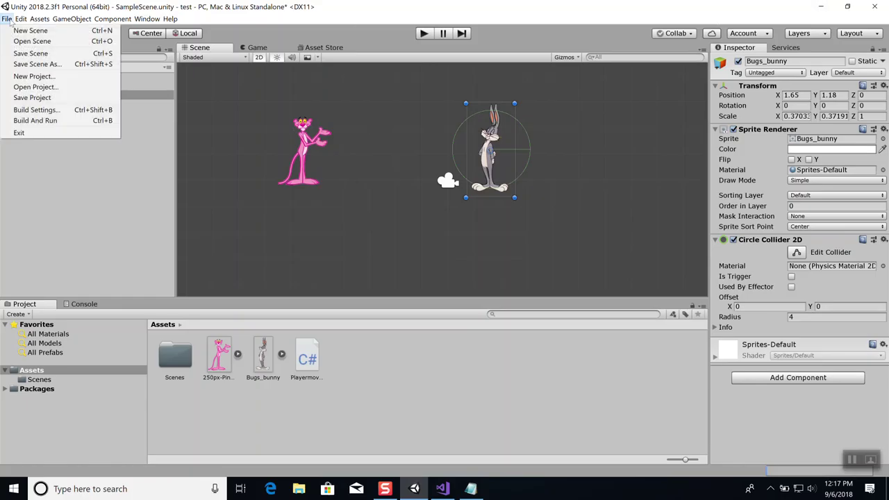
click(29, 53)
click(8, 19)
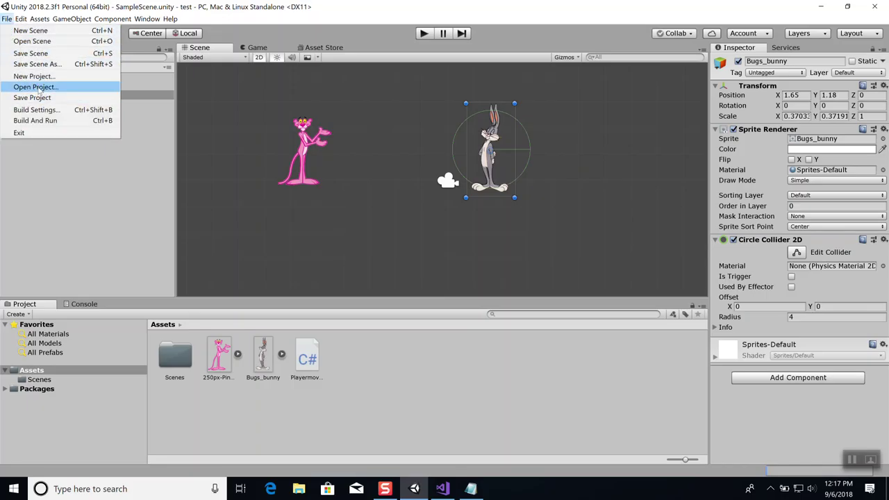
click(39, 97)
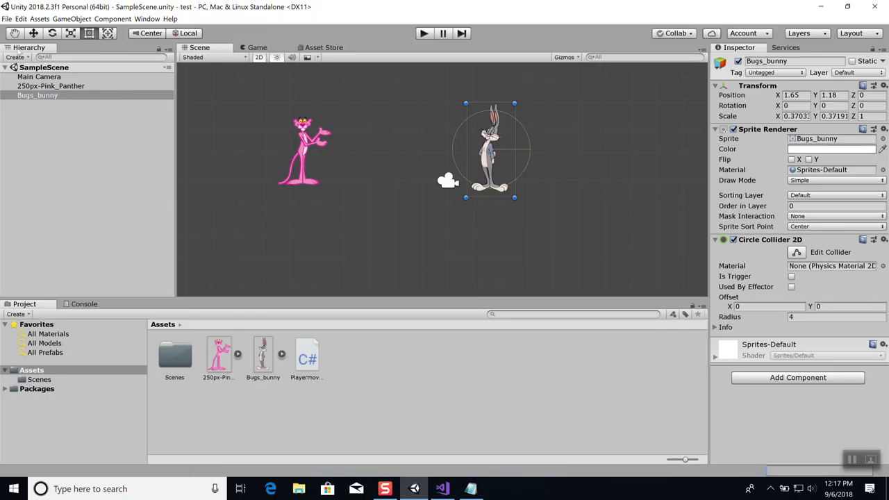
Open a new empty scene and create a new project named pacman from the 2D template
click(8, 18)
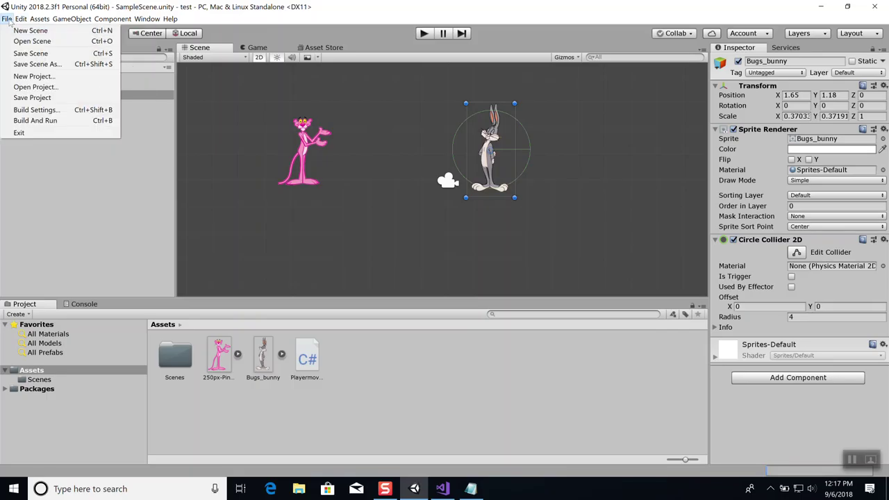
click(28, 30)
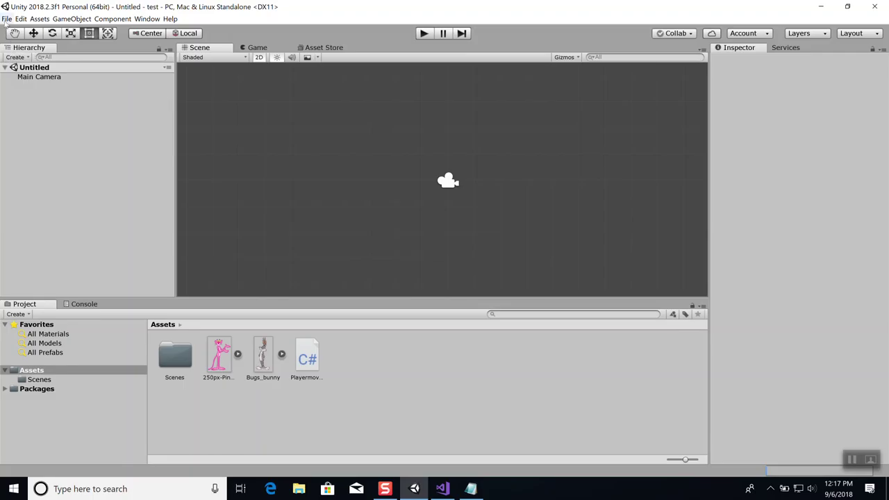
click(6, 18)
click(35, 76)
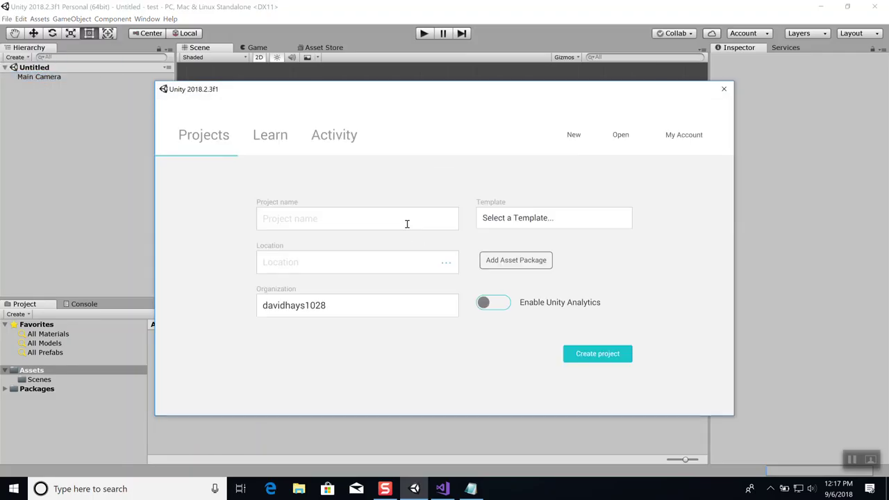
drag(398, 222, 177, 229)
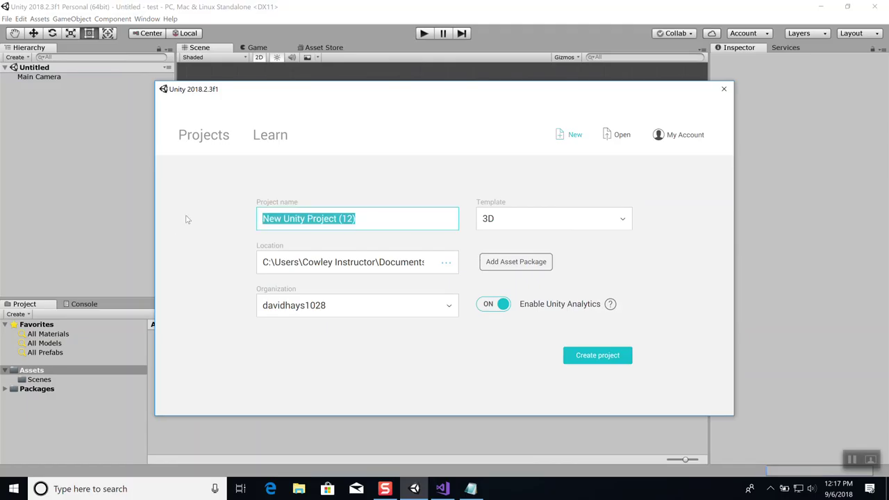
text(pa)
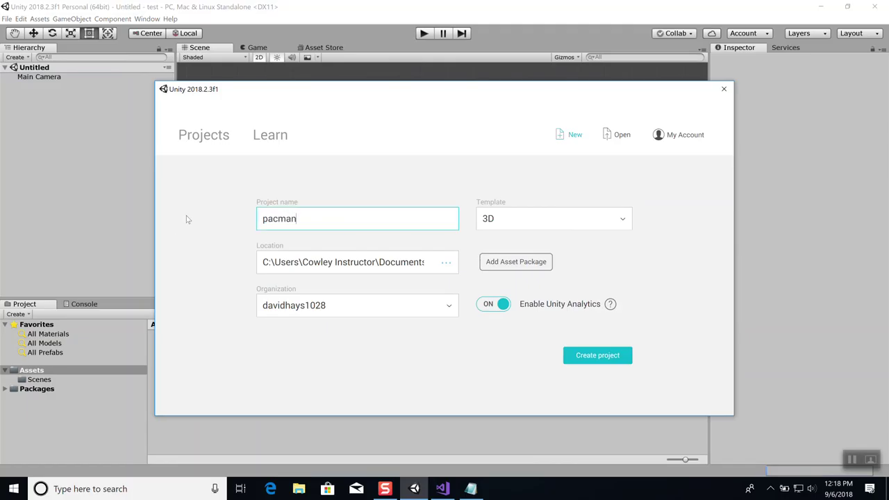
text(cman)
click(486, 222)
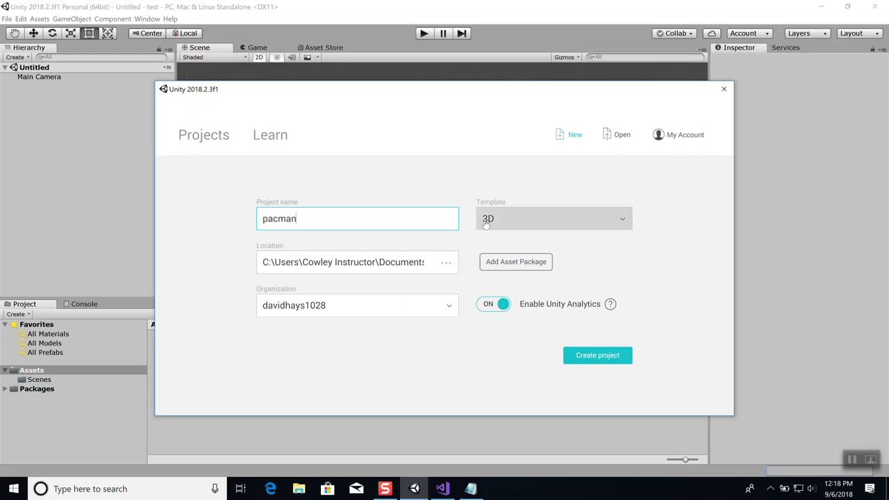
click(505, 221)
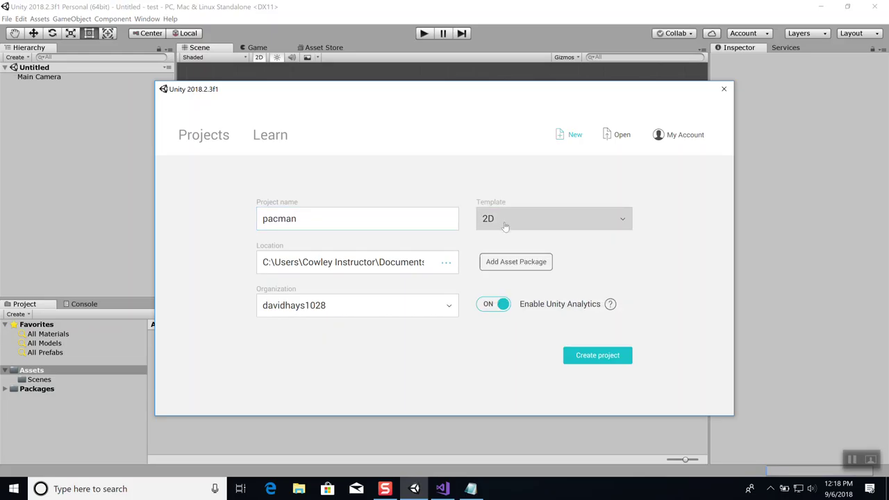
click(589, 356)
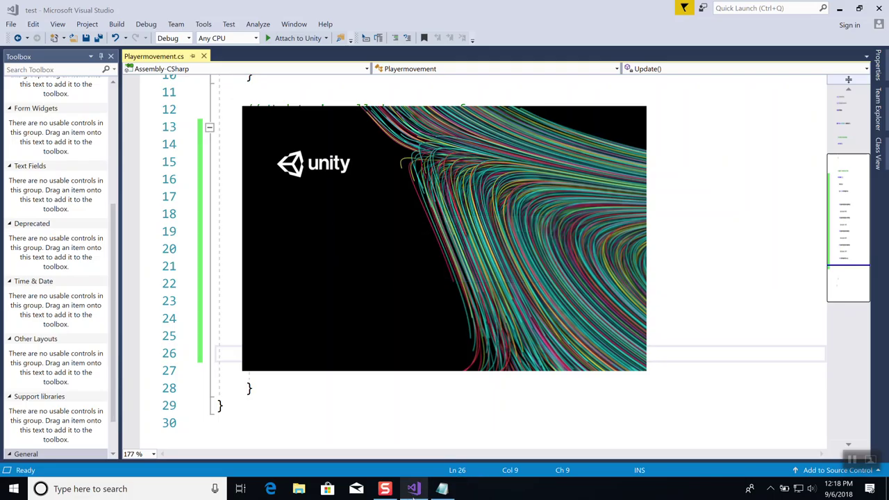
Minimize Visual Studio to reach the desktop and open Google Chrome
mouse_move(419, 491)
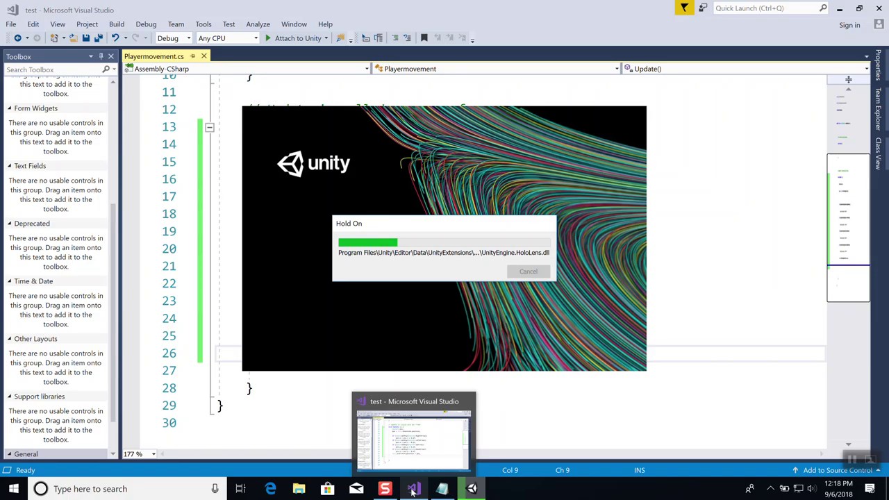
click(413, 489)
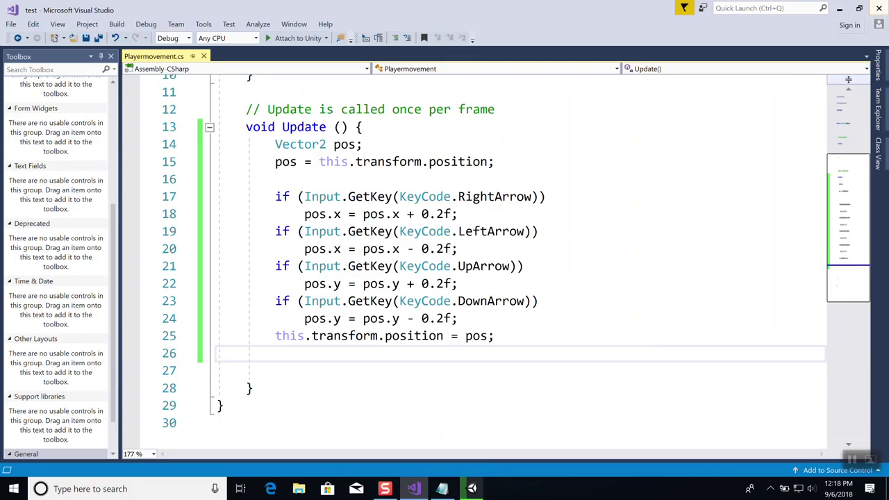
click(838, 8)
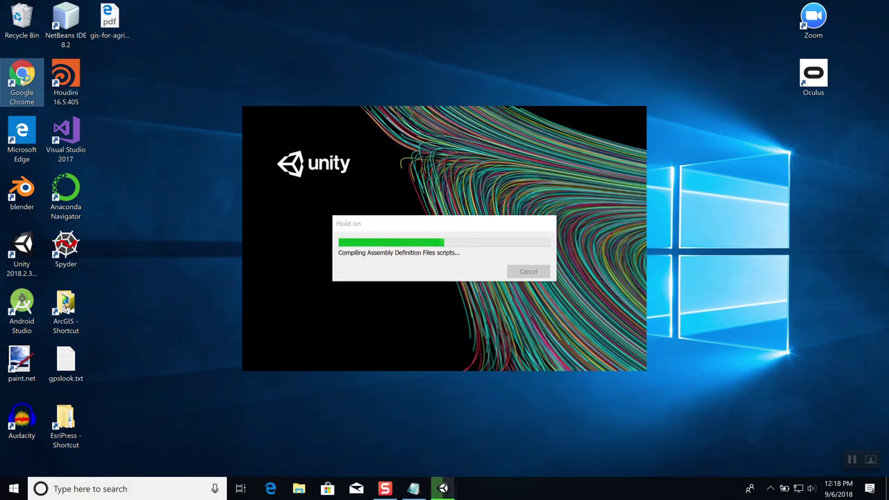
double_click(31, 86)
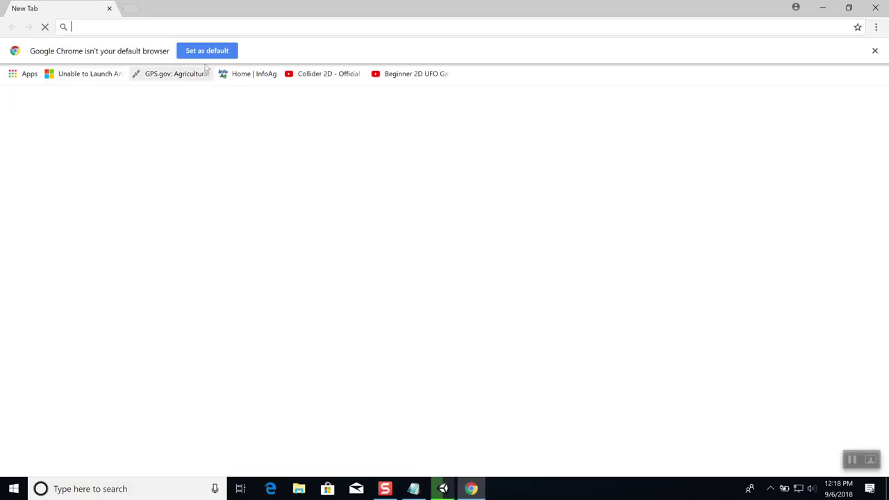
text(www.google.com)
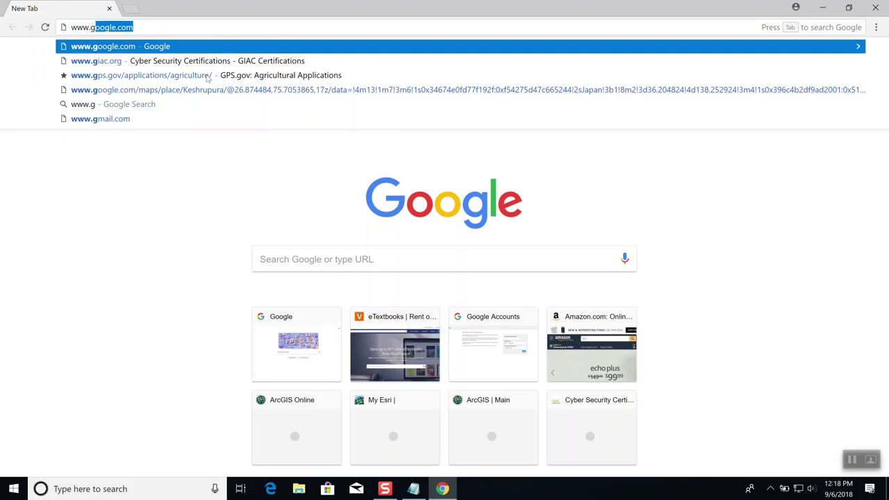
key(Return)
text(pac)
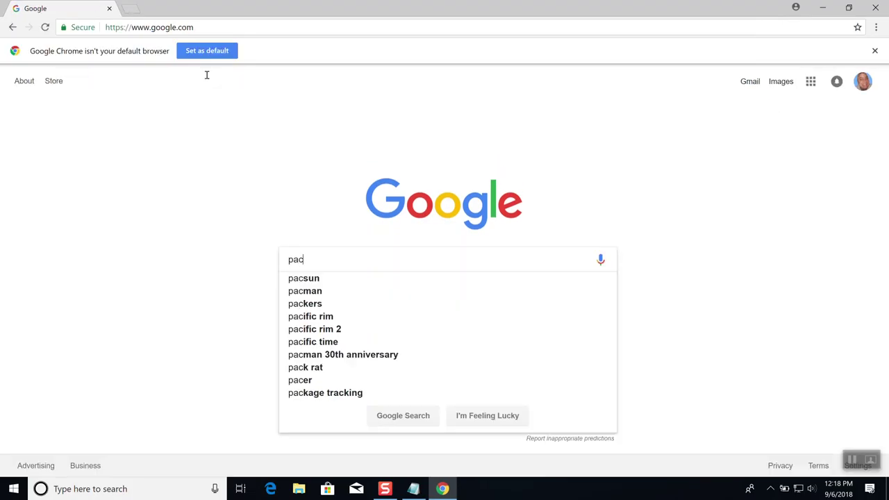
text(man )
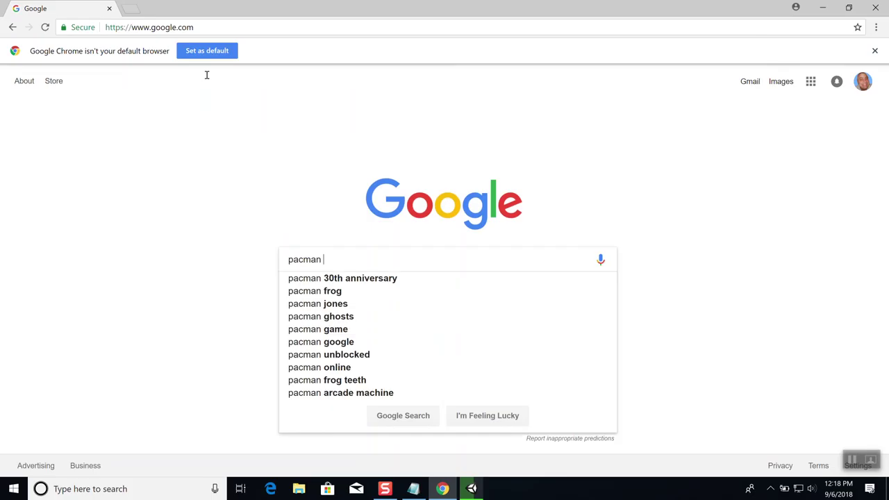
text(images)
key(Return)
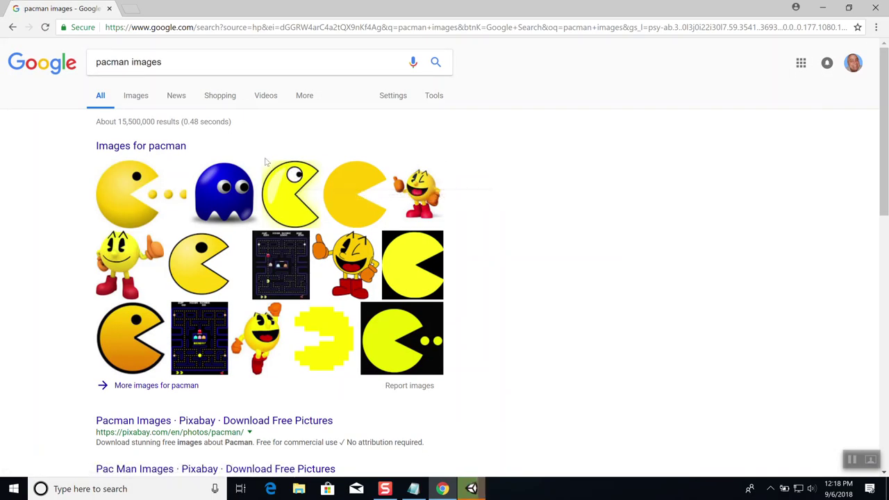
click(137, 96)
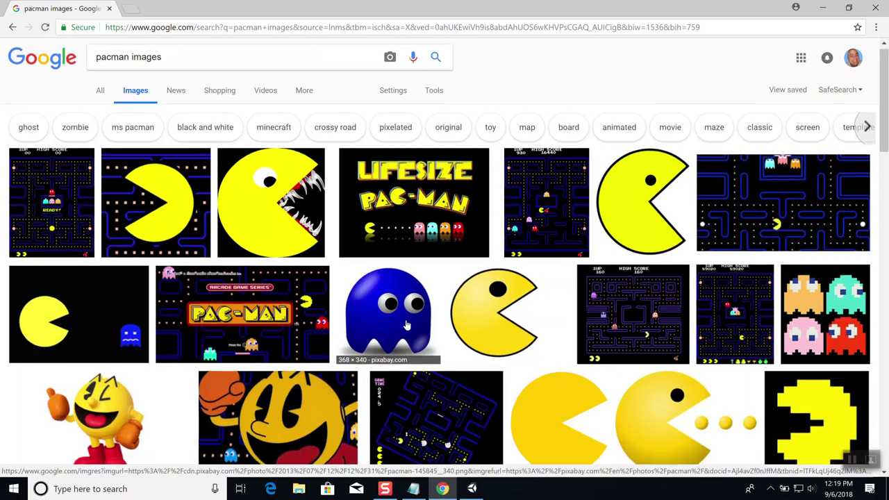
Look through the Pac-Man image results, preview the Wikipedia maze screenshot, and open and close its source page
scroll(406, 314, down, 4)
scroll(406, 314, down, 2)
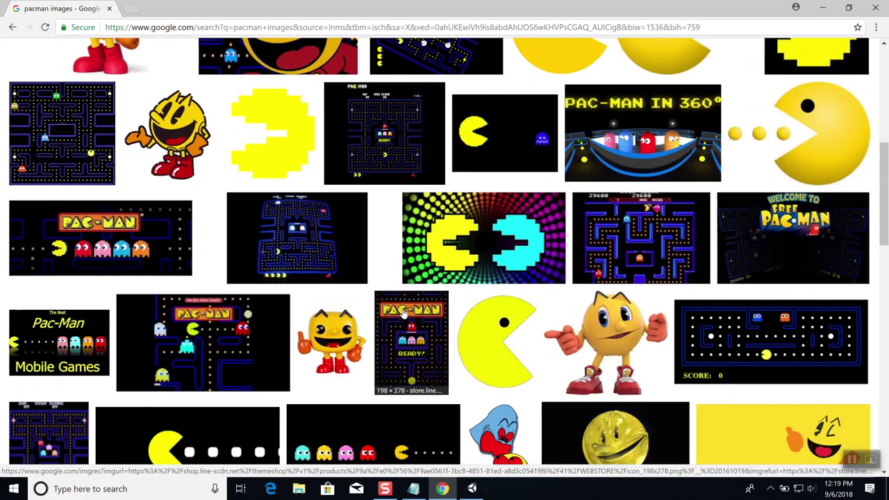
scroll(405, 314, up, 7)
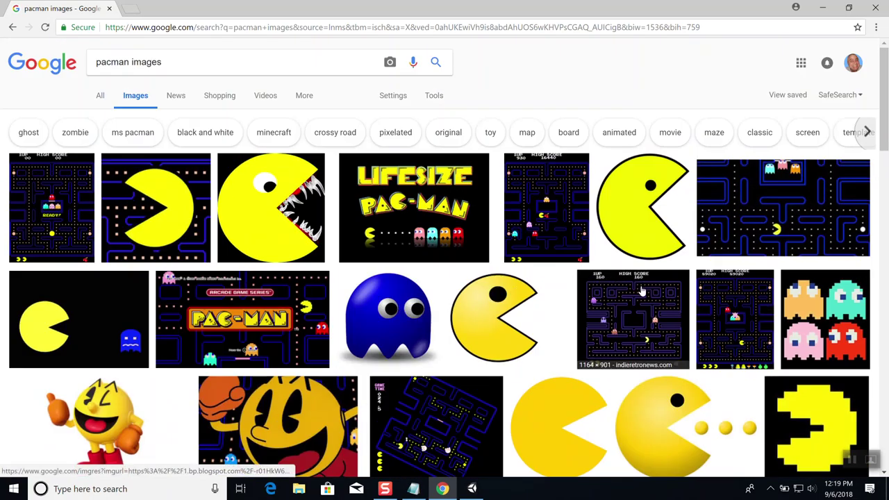
click(59, 189)
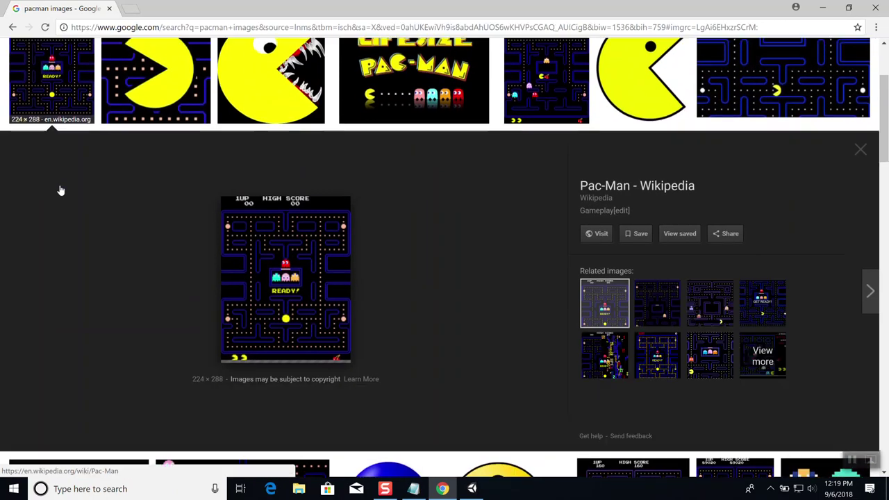
click(310, 229)
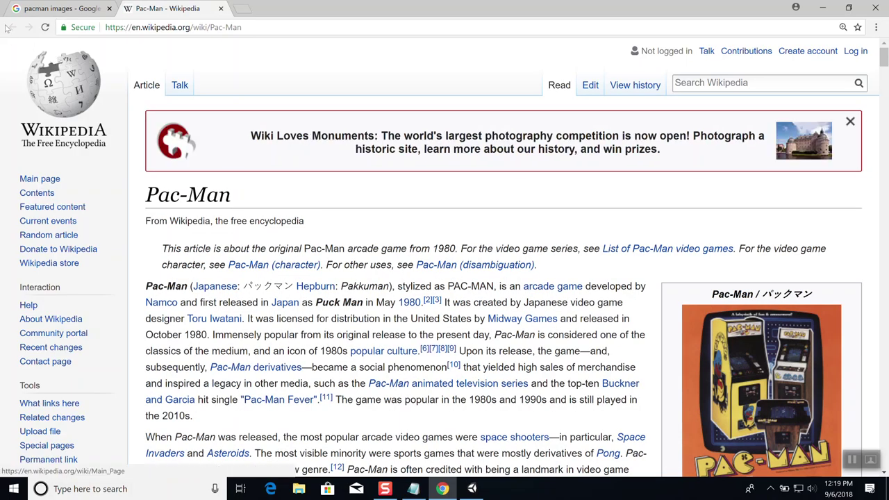
click(221, 8)
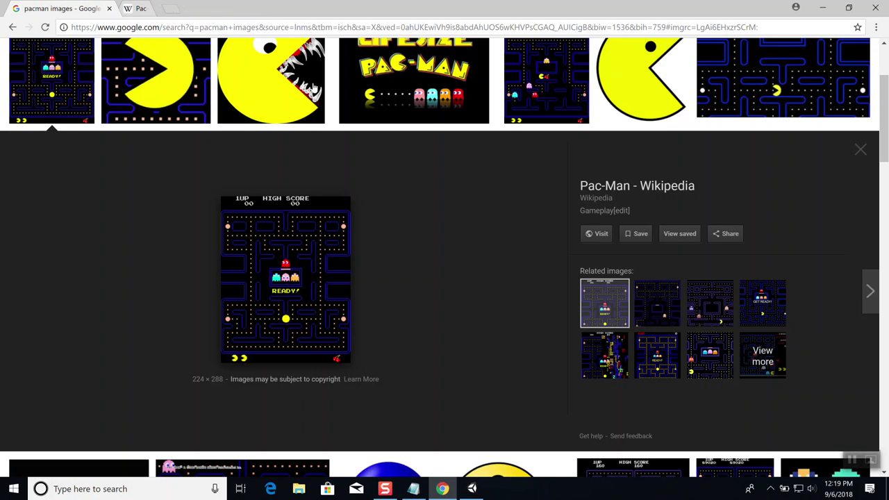
Open the Wikipedia source page of the previewed maze image and enlarge the play area screenshot in its Gameplay section
scroll(486, 220, down, 6)
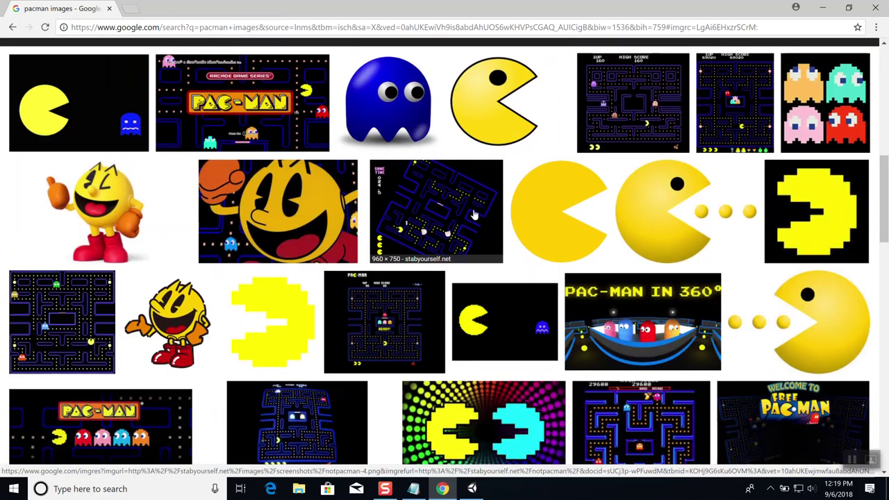
scroll(474, 215, down, 6)
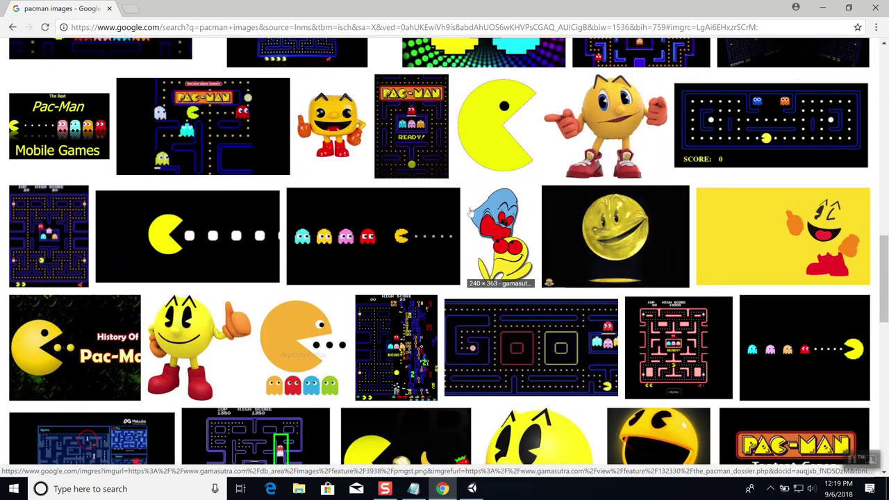
scroll(470, 212, down, 3)
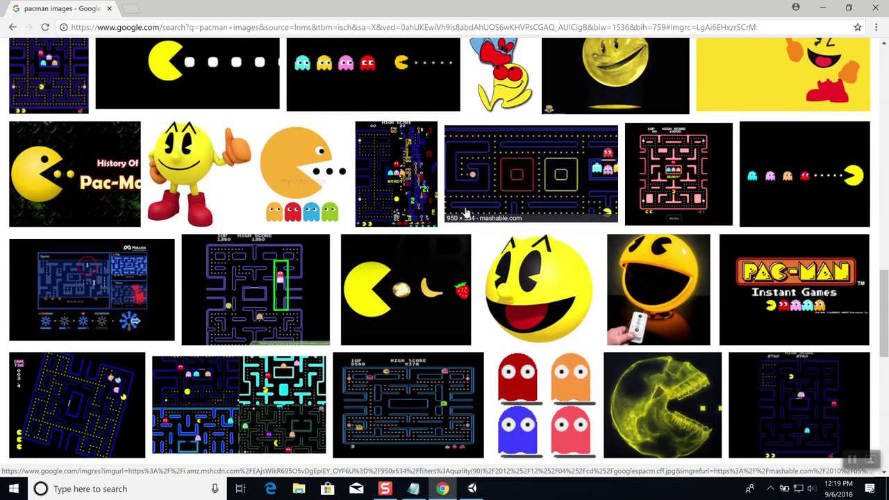
scroll(466, 212, up, 8)
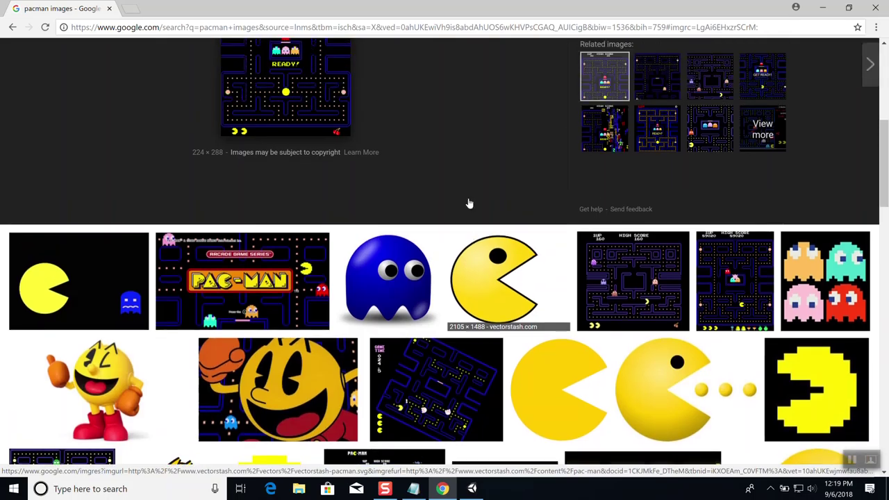
scroll(469, 202, up, 5)
scroll(468, 206, down, 1)
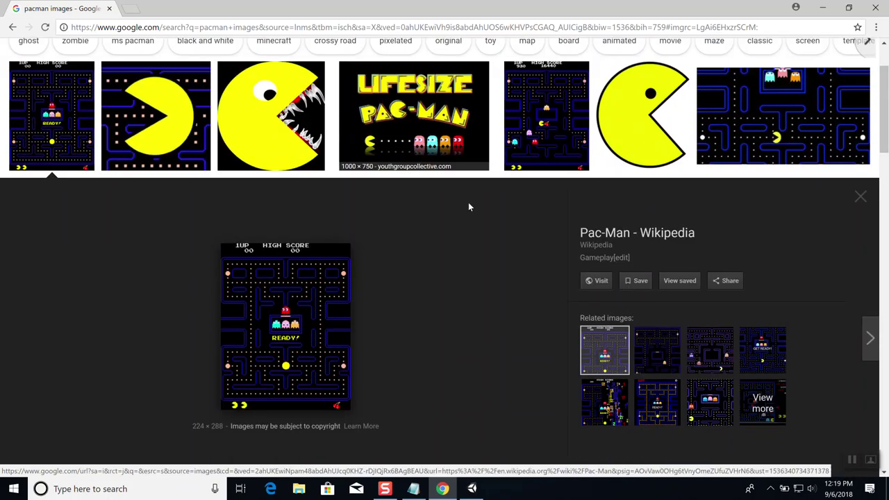
click(306, 245)
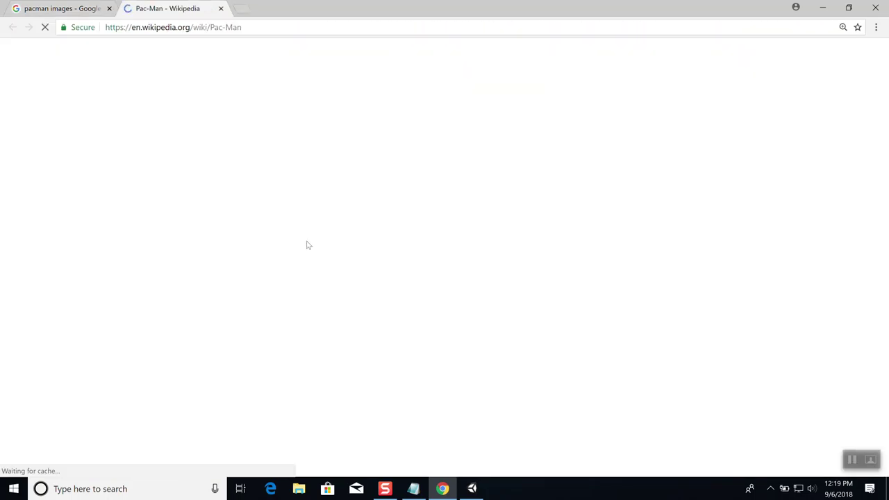
scroll(365, 253, down, 20)
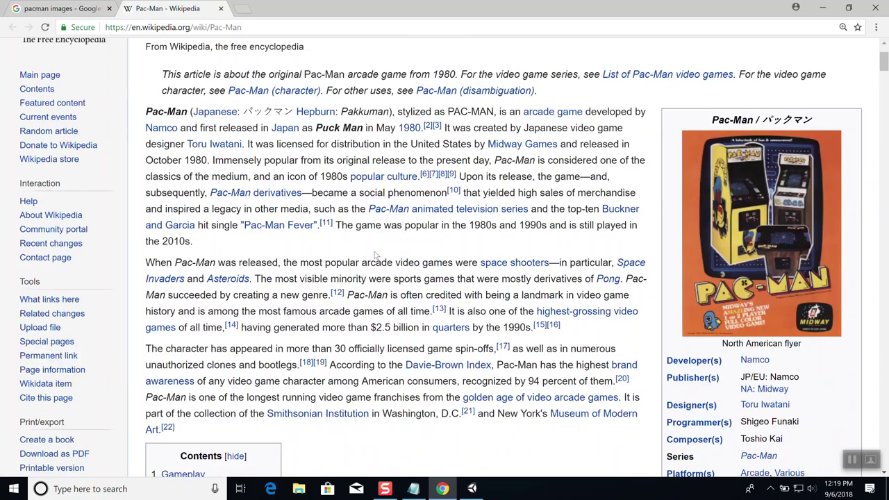
scroll(364, 251, up, 4)
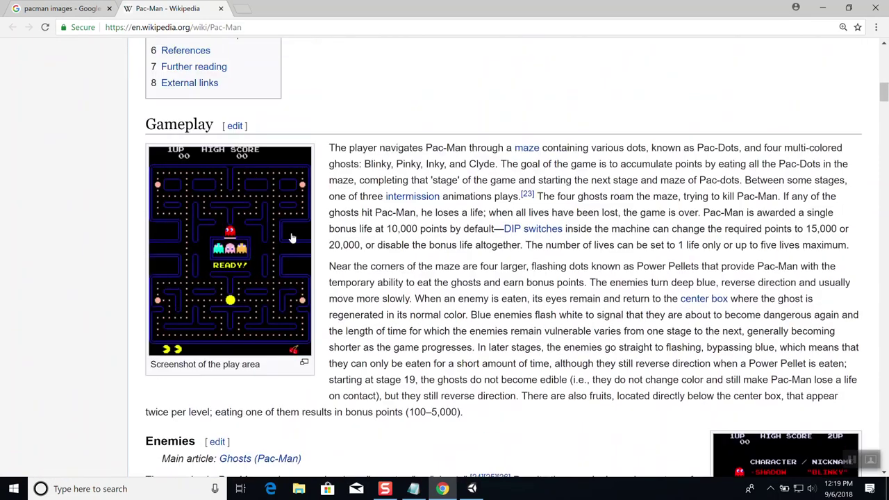
click(255, 269)
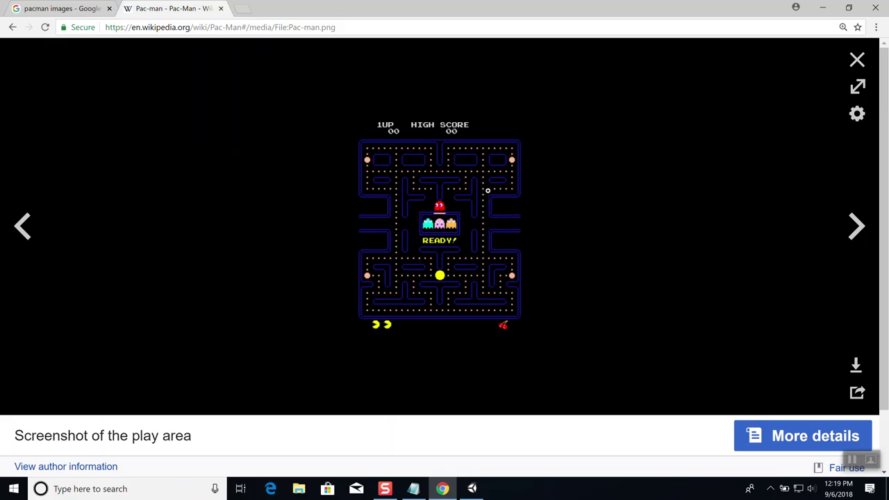
Copy the enlarged Pac-Man play area screenshot to the clipboard
right_click(480, 195)
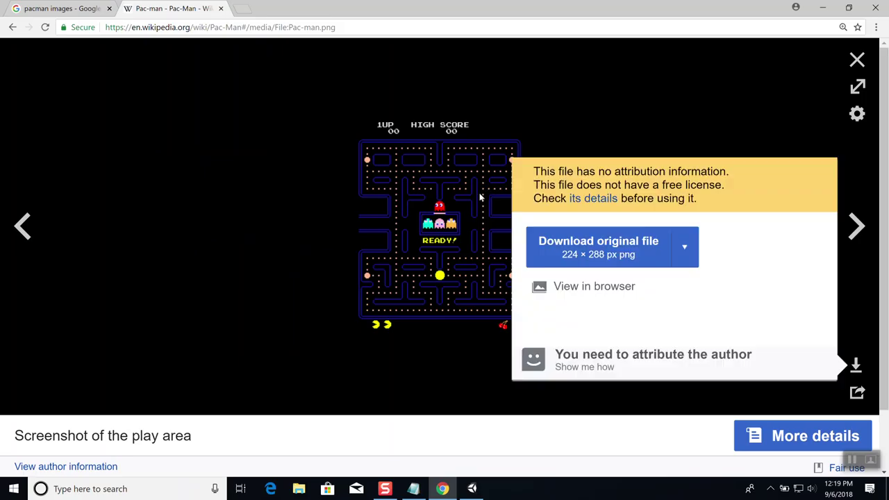
click(463, 178)
click(479, 295)
right_click(448, 245)
right_click(448, 244)
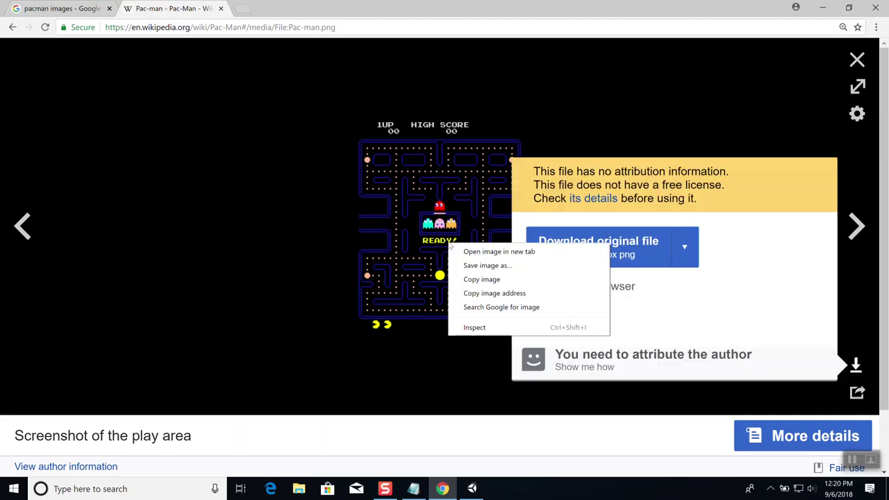
click(482, 279)
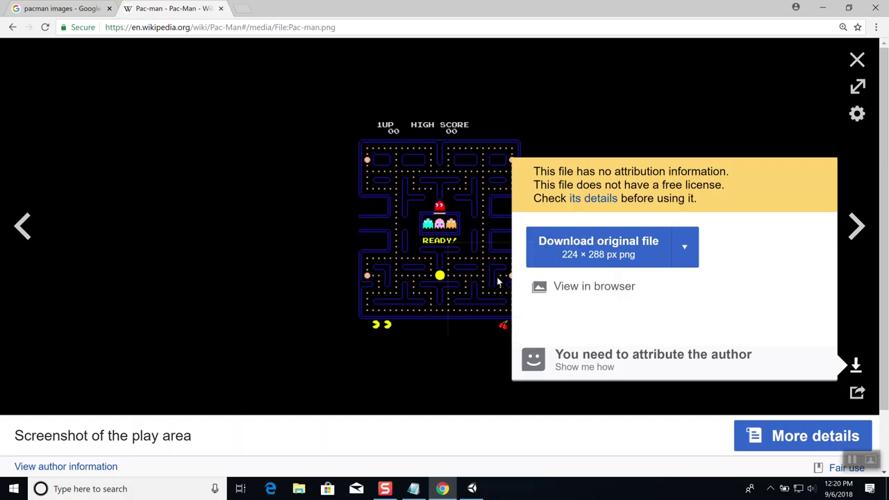
Launch paint.net and paste the copied maze screenshot into a new image
click(132, 489)
text(paint.net)
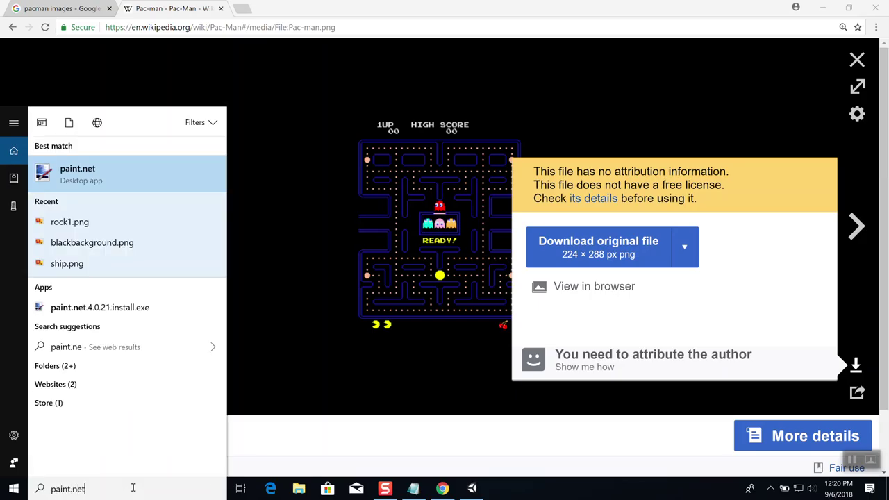
key(Return)
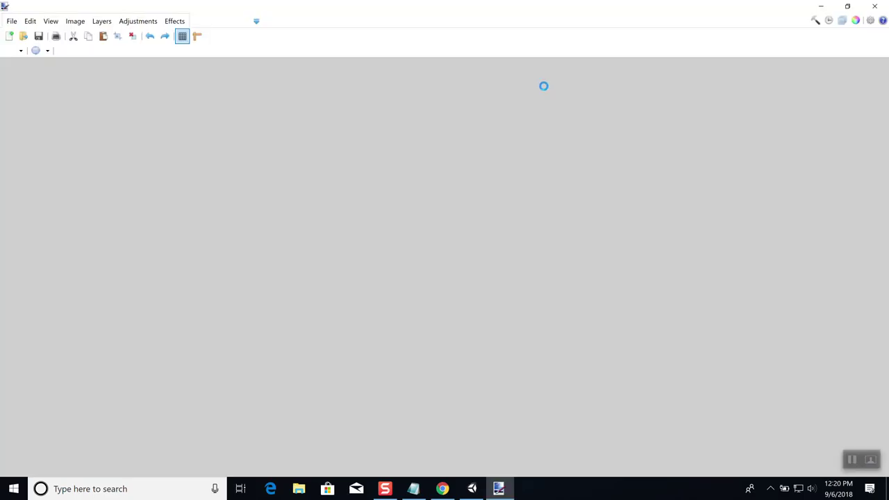
click(30, 21)
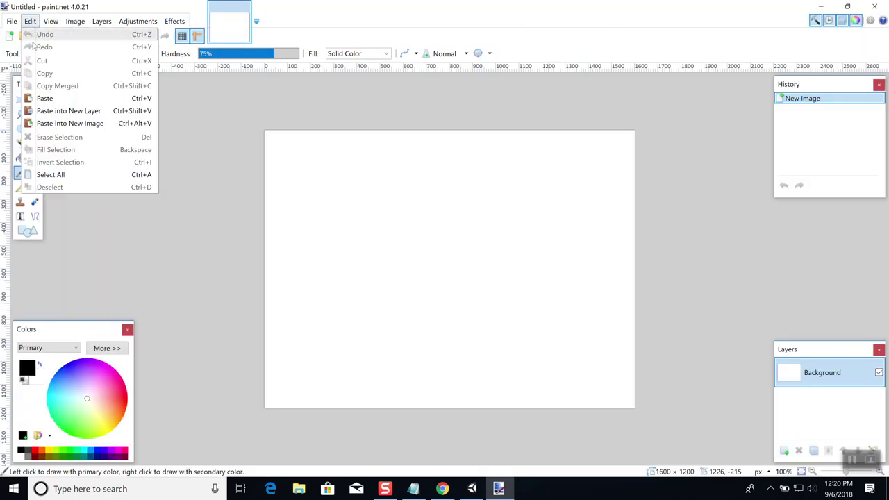
click(66, 123)
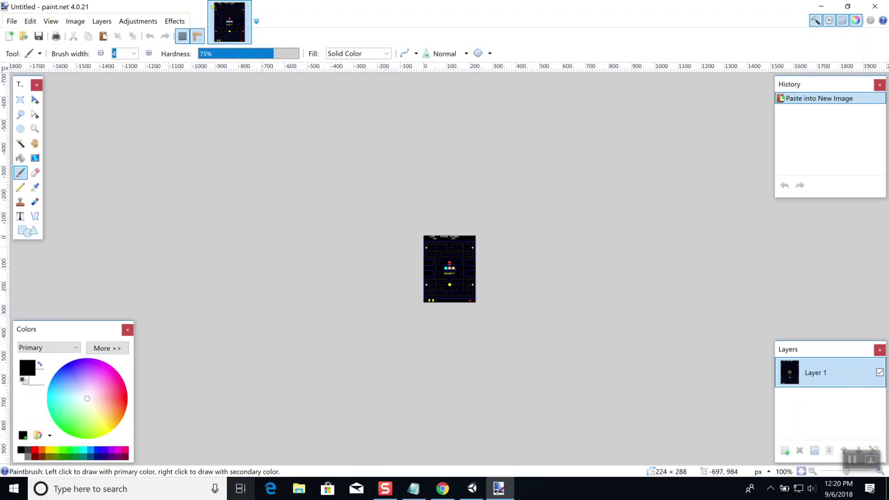
click(271, 489)
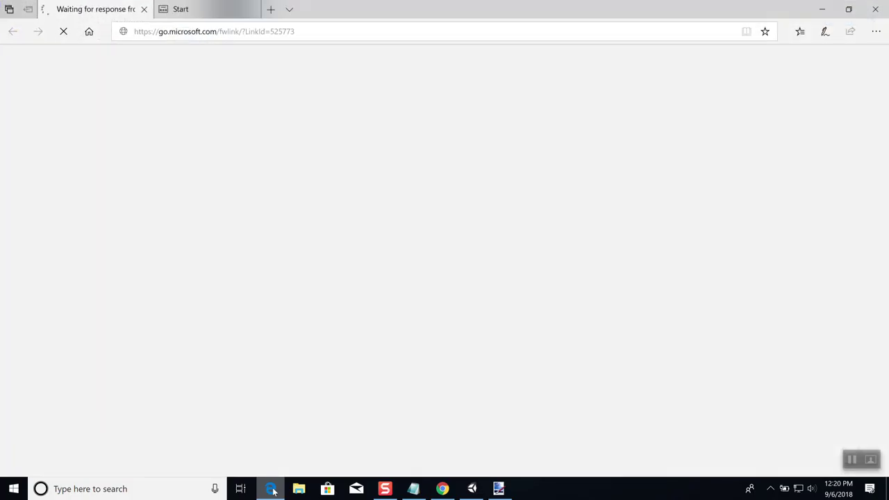
click(310, 30)
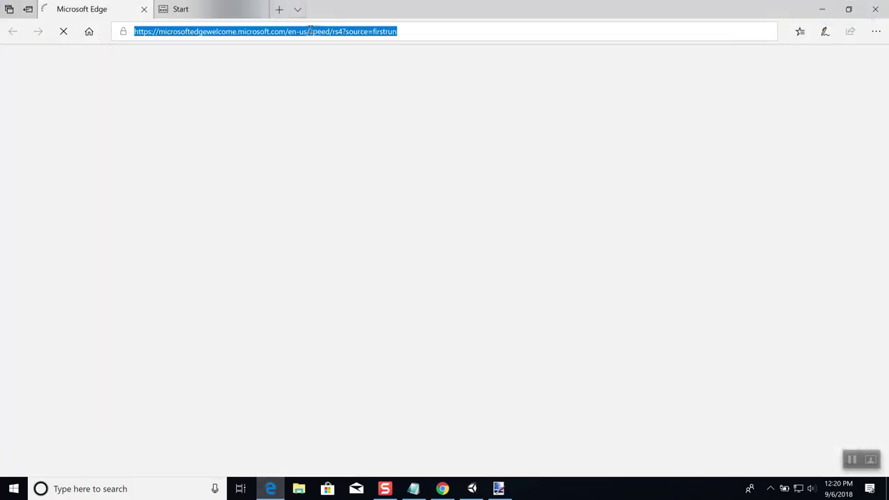
text(www.)
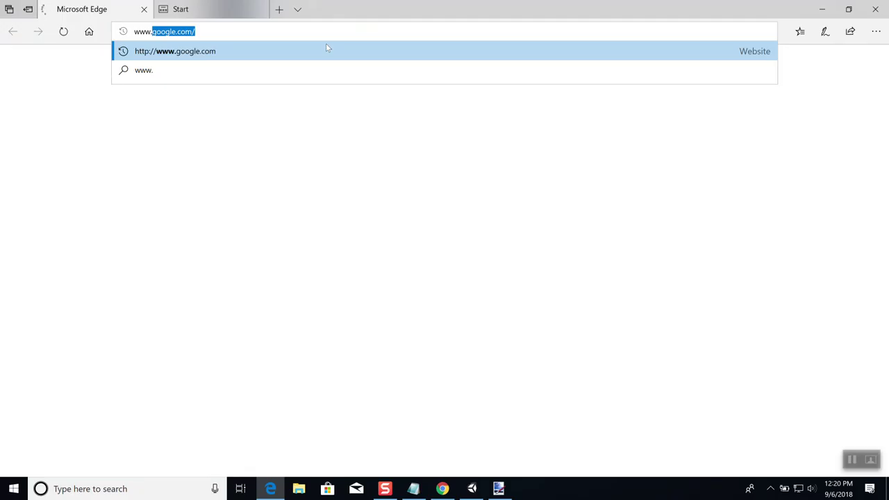
text(goo)
key(Return)
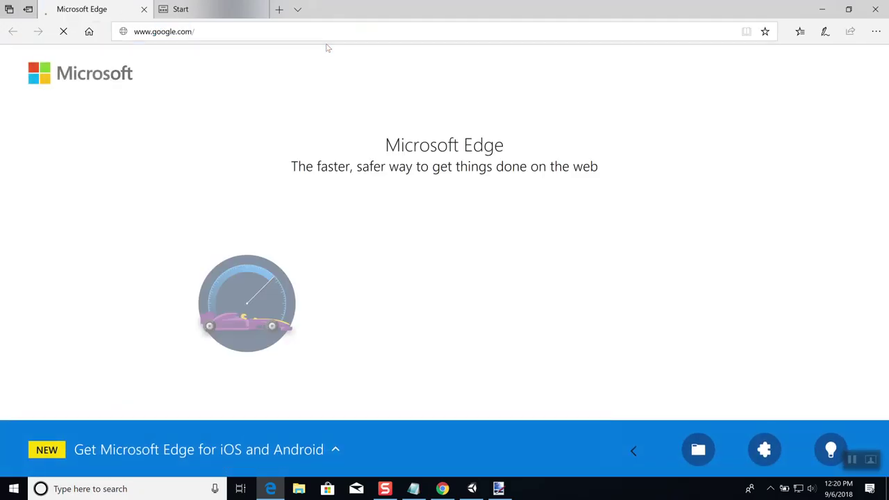
Search Google for "pacman" and show the image results
text(pacma)
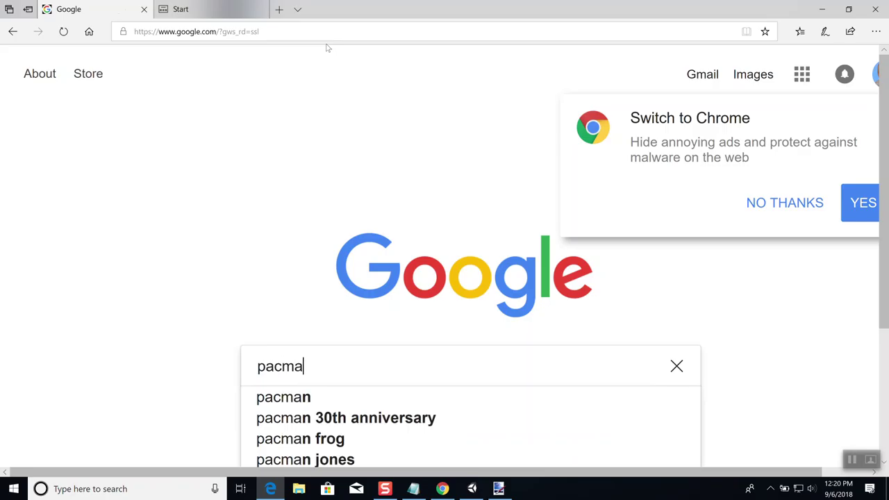
key(Return)
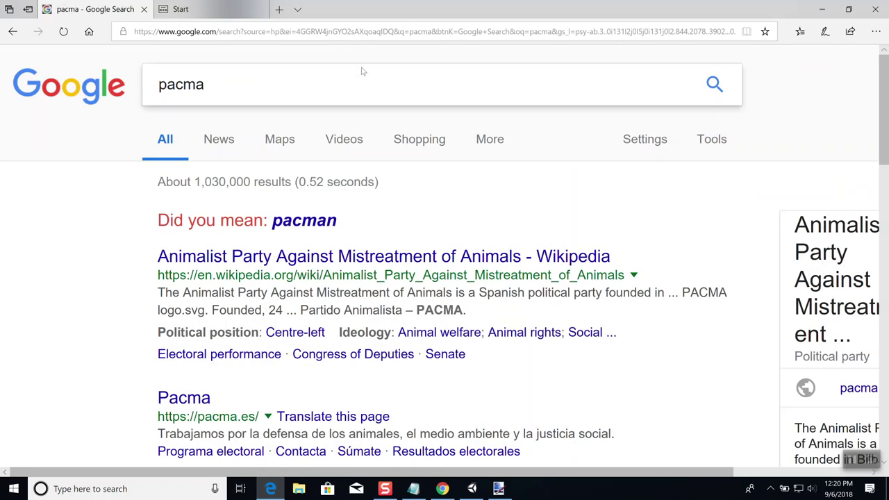
click(242, 83)
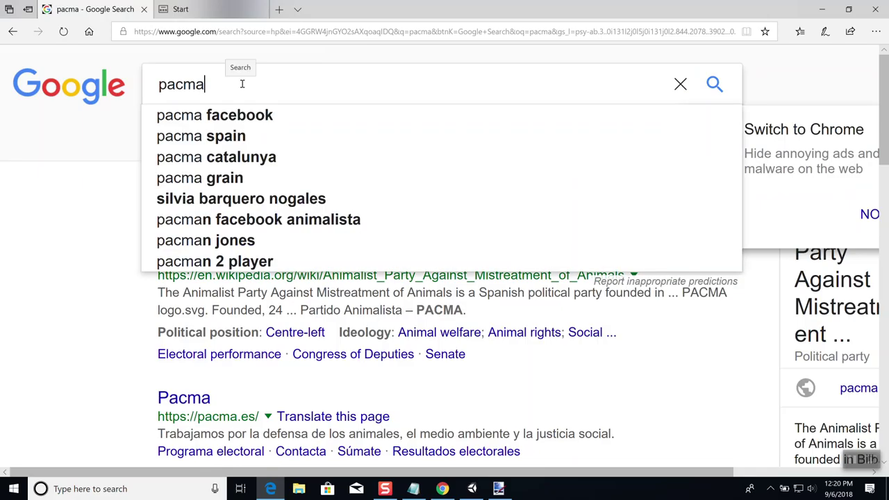
text(n)
key(Return)
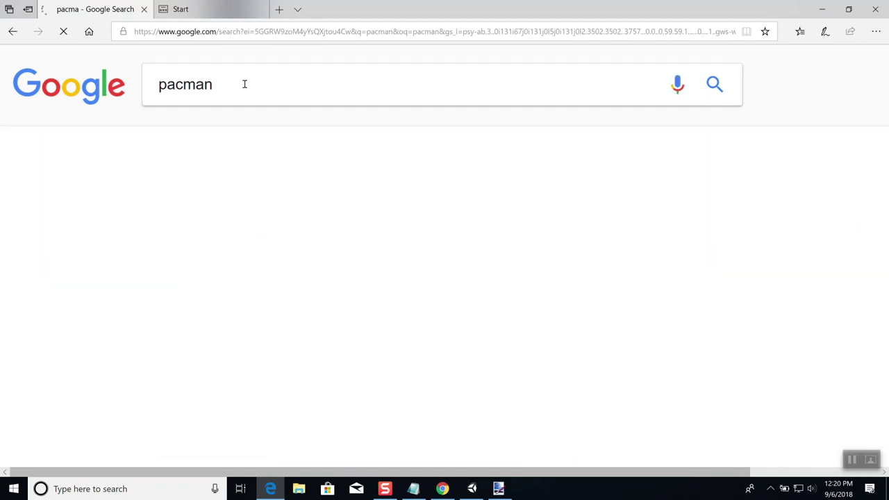
scroll(312, 167, down, 3)
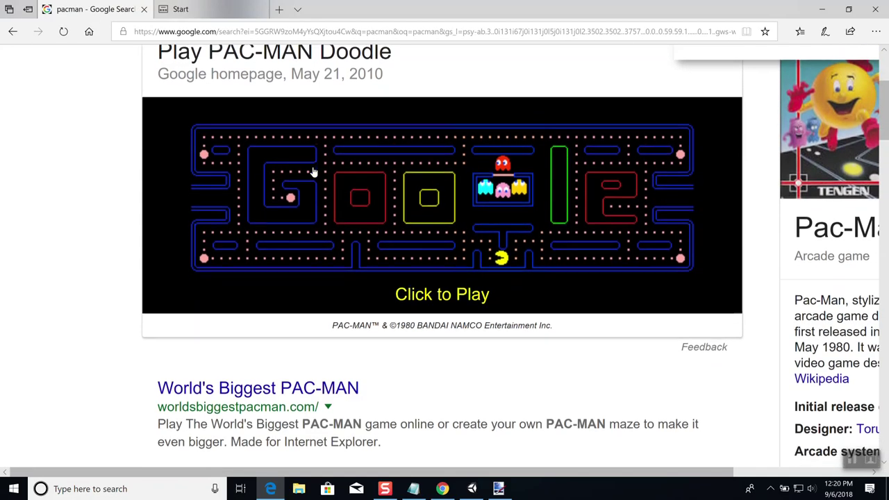
scroll(312, 166, up, 3)
click(233, 139)
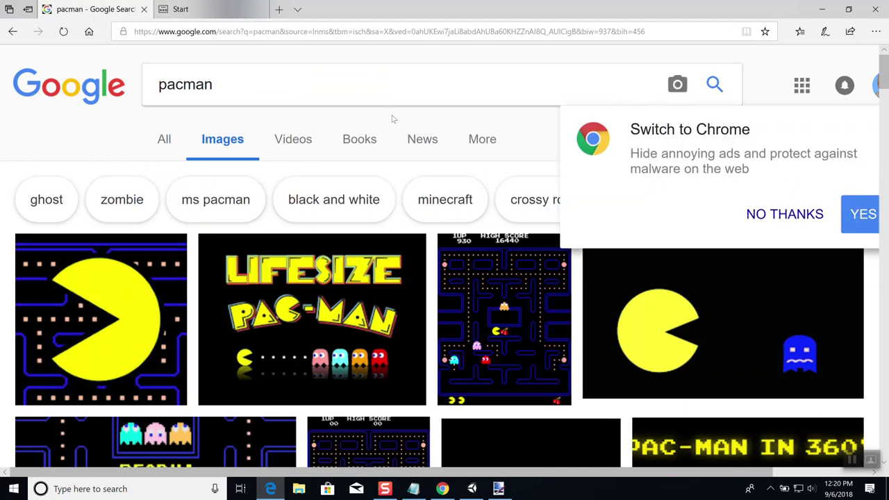
Look through the Pac-Man image results for a suitable maze picture
scroll(399, 120, down, 2)
scroll(401, 122, down, 4)
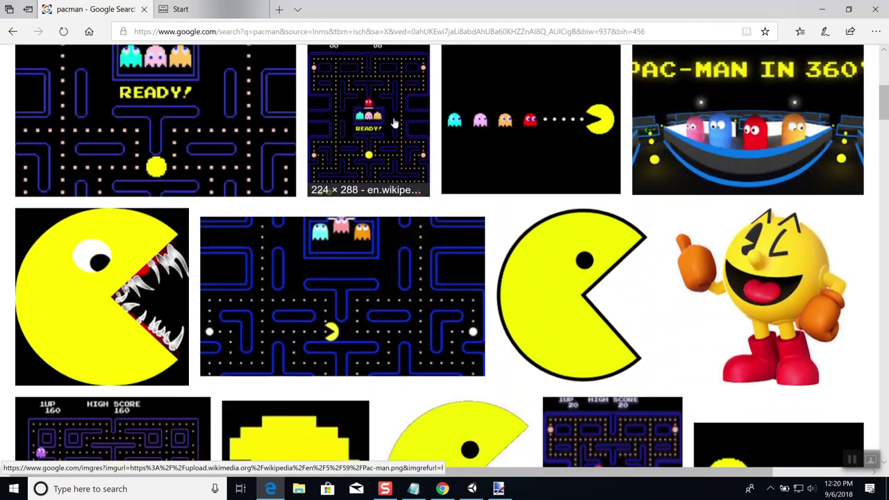
scroll(391, 123, down, 2)
scroll(389, 123, down, 5)
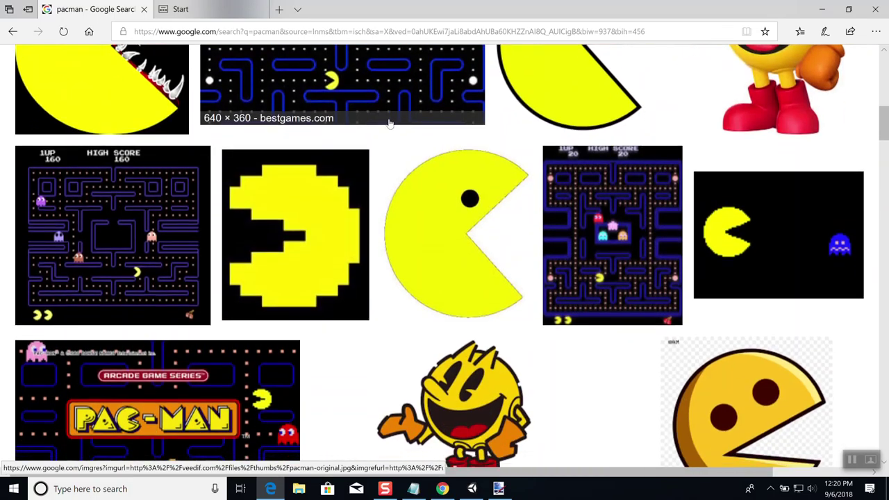
scroll(387, 124, down, 4)
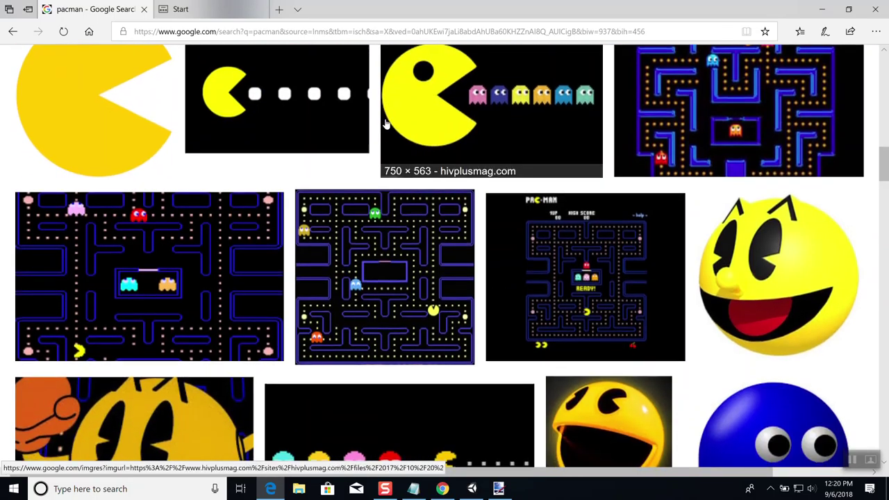
scroll(385, 124, down, 3)
scroll(382, 125, down, 3)
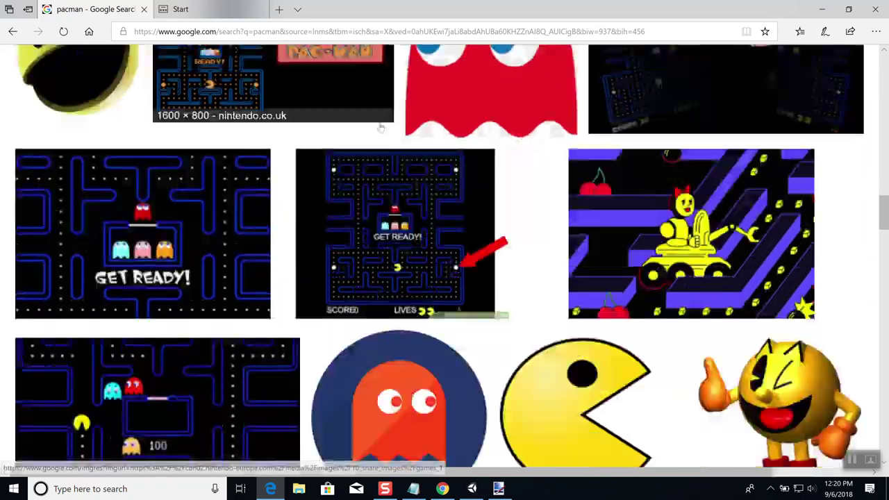
scroll(378, 127, down, 9)
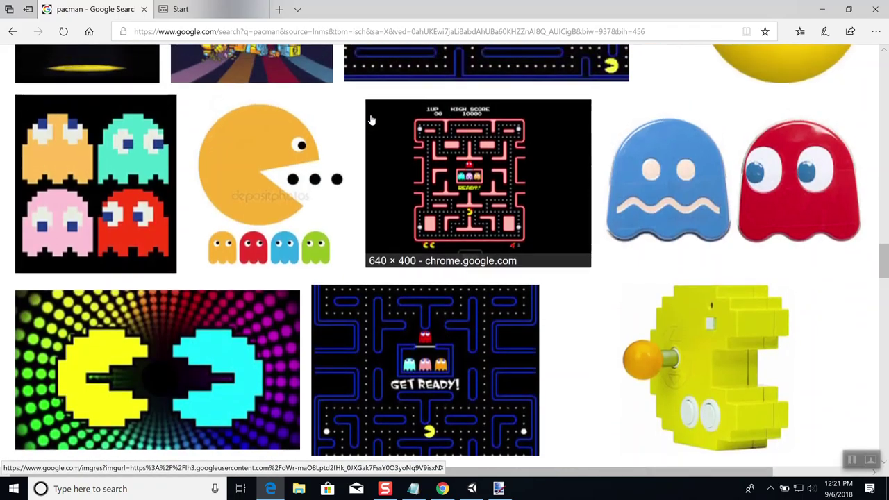
scroll(371, 126, down, 3)
scroll(370, 122, down, 4)
scroll(370, 122, down, 3)
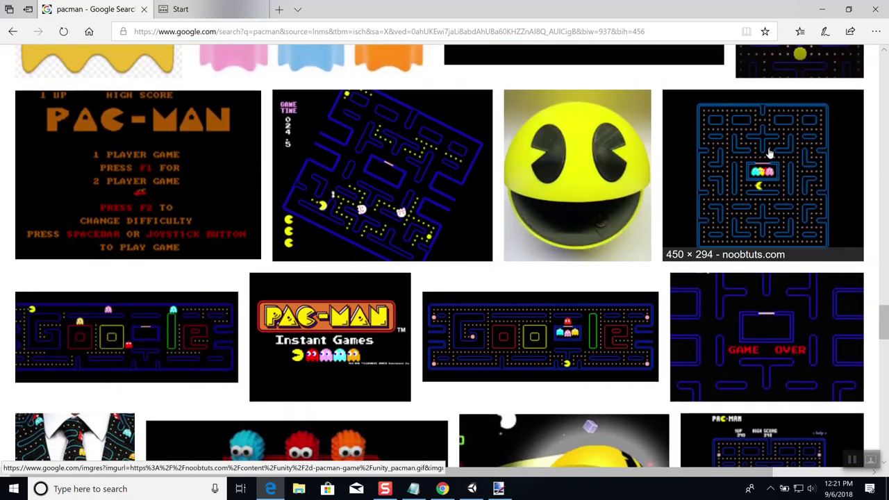
scroll(492, 206, down, 3)
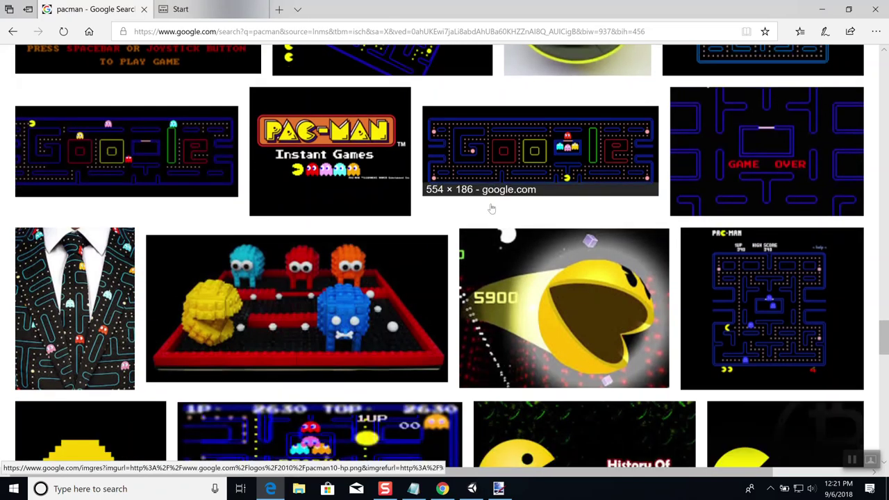
scroll(490, 206, down, 3)
scroll(486, 205, down, 7)
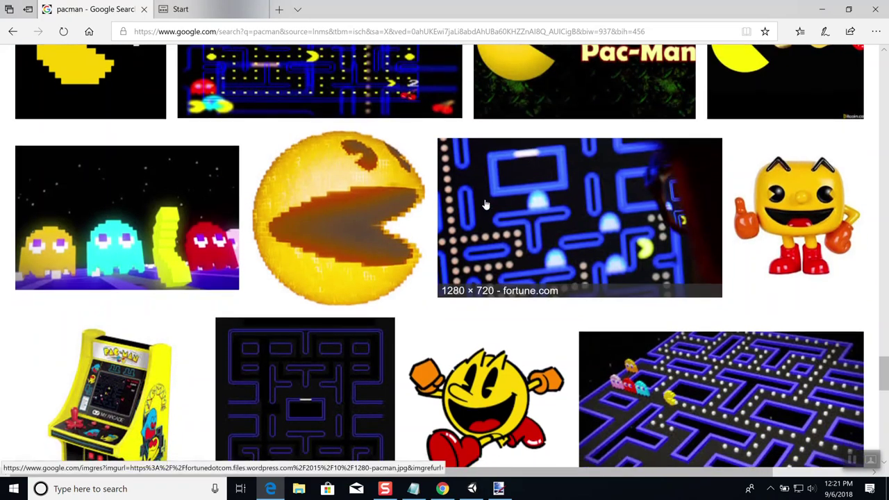
scroll(484, 205, up, 1)
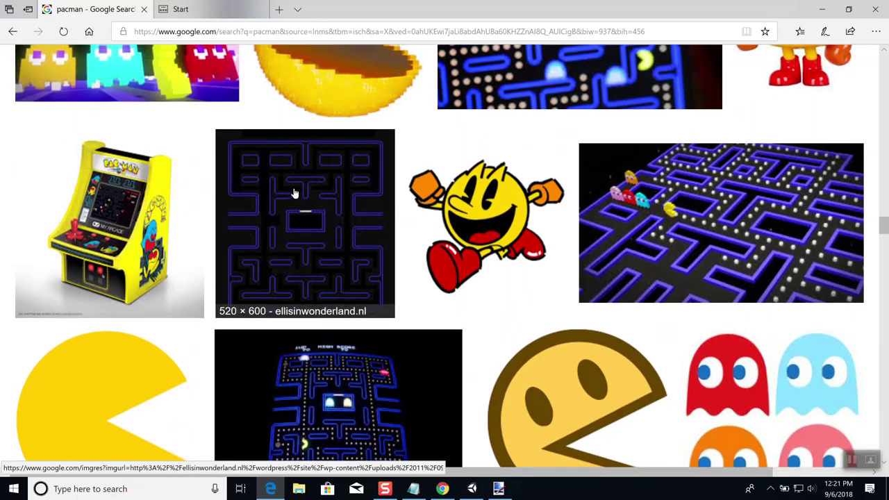
Copy the empty 520 × 600 maze picture from the ellisinwonderland.nl result and paste it into a new image in paint.net
click(295, 193)
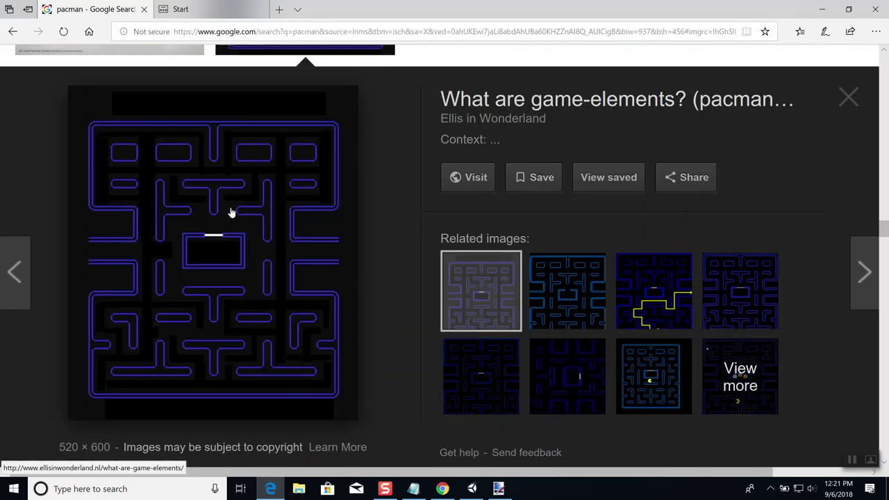
right_click(231, 211)
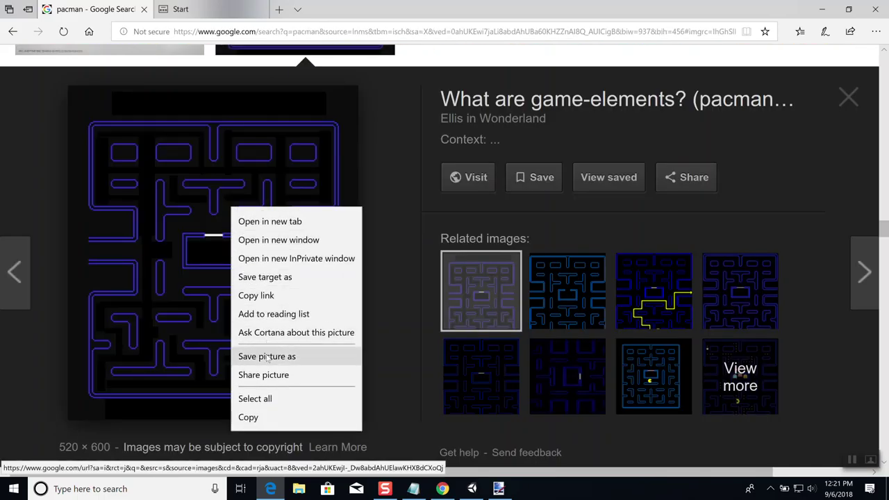
click(259, 420)
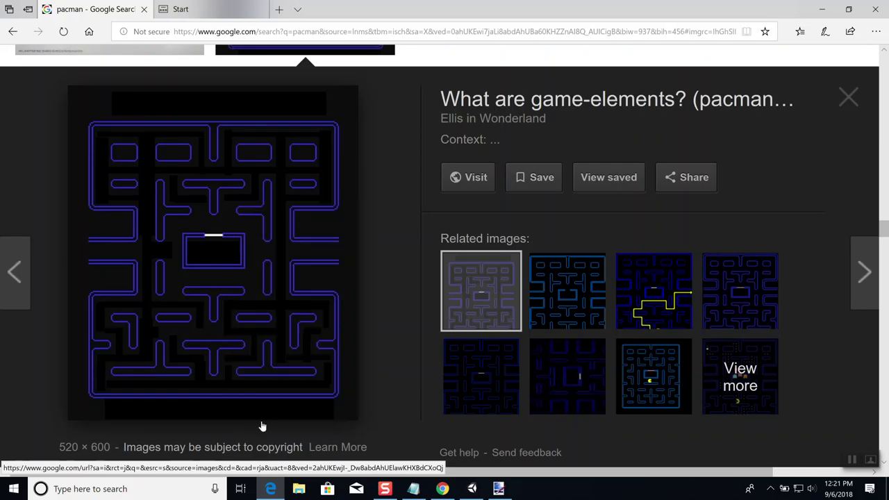
click(498, 488)
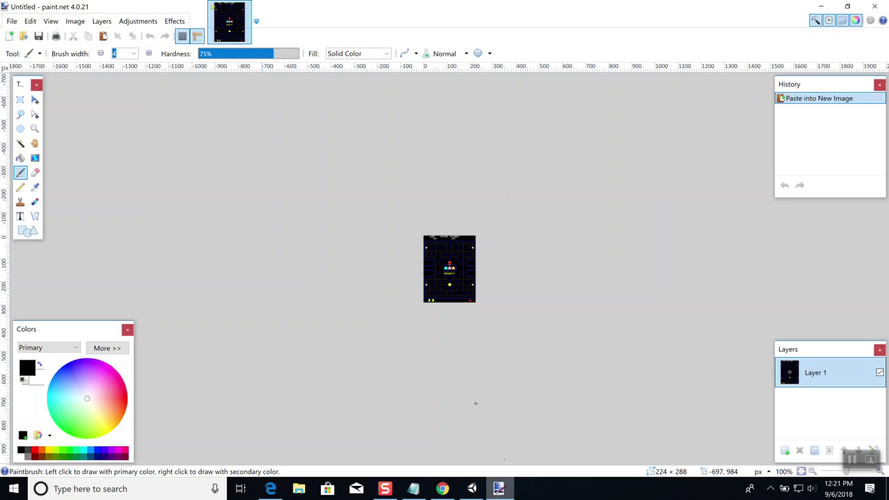
click(30, 21)
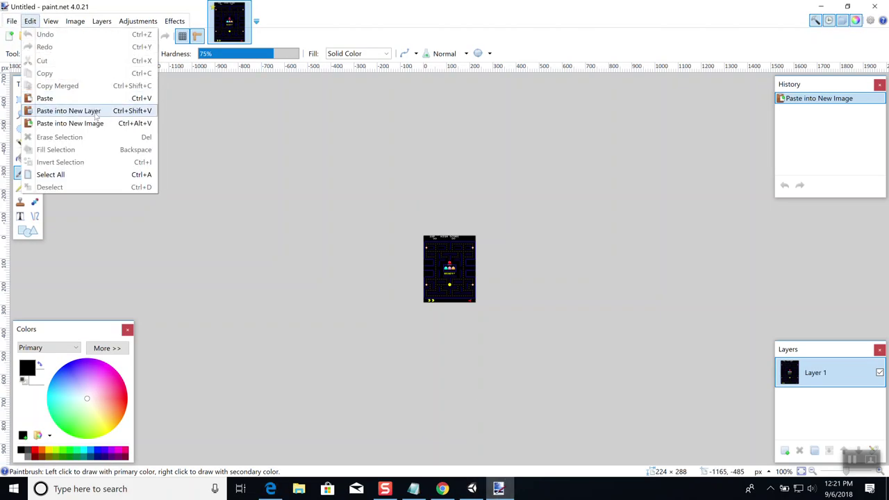
click(96, 125)
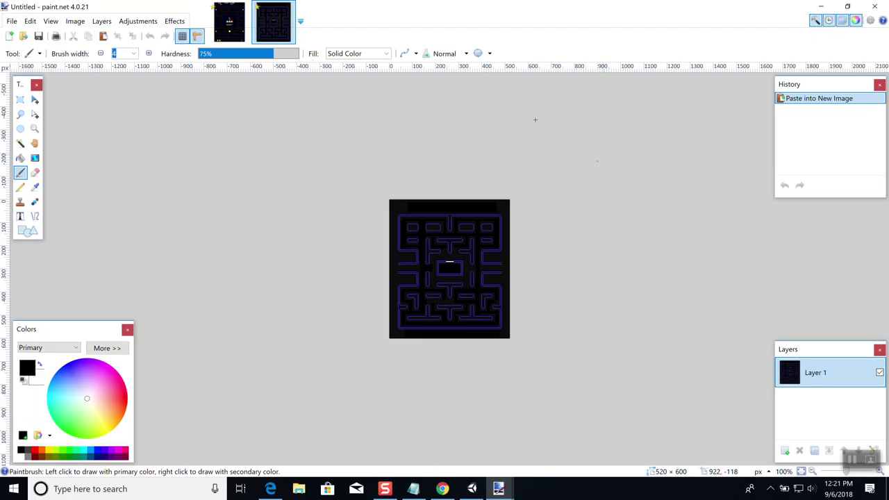
Save the maze image as pacbackground in PNG format in the Pictures folder, with auto-detected bit depth
click(11, 21)
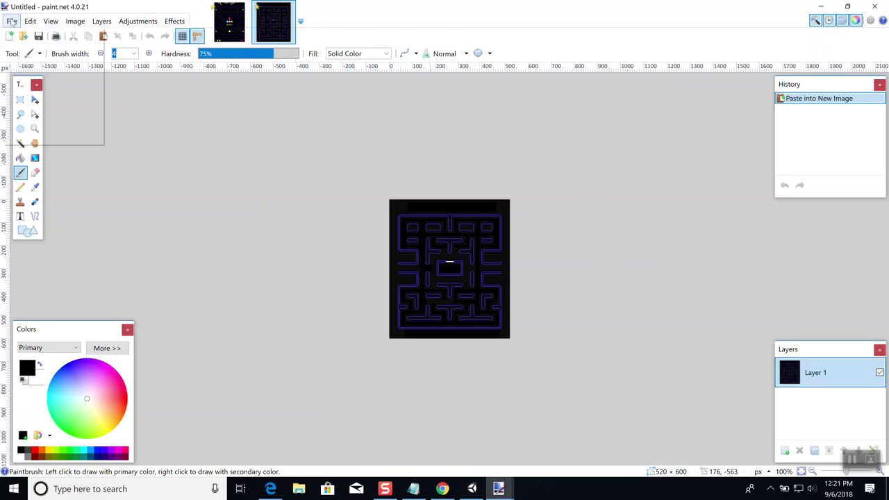
click(32, 110)
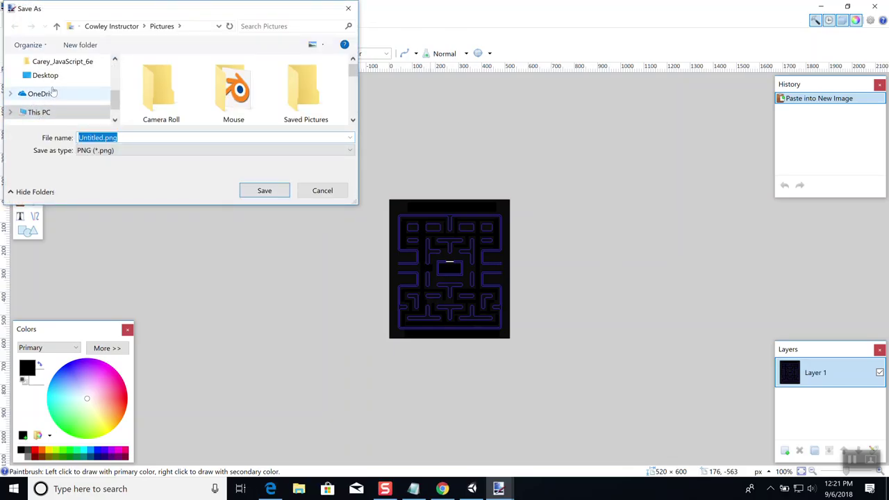
click(115, 120)
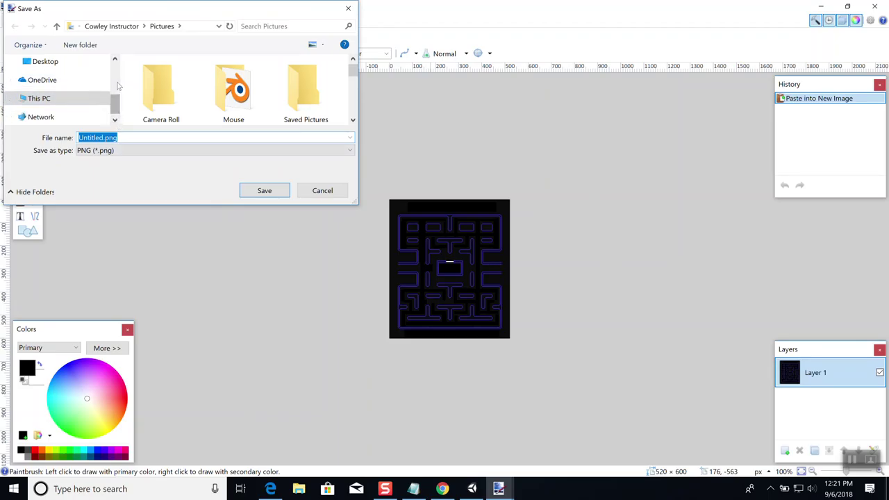
scroll(88, 87, up, 3)
click(54, 113)
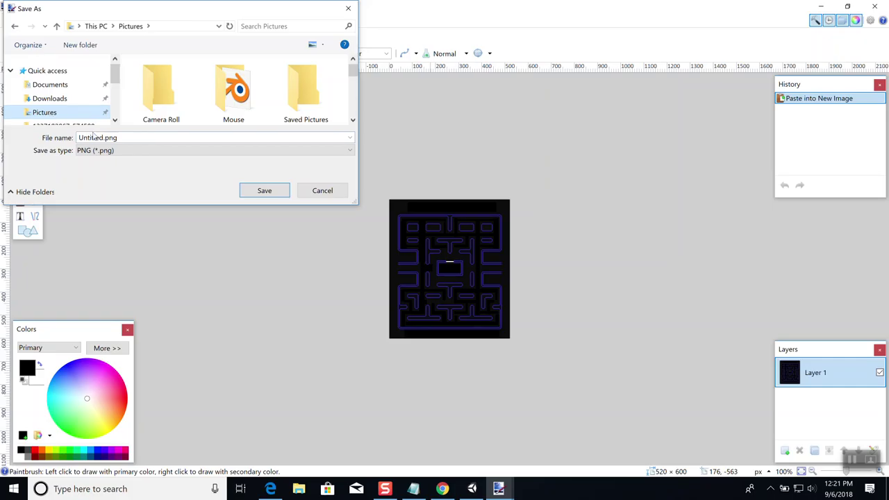
click(132, 138)
text(pacma)
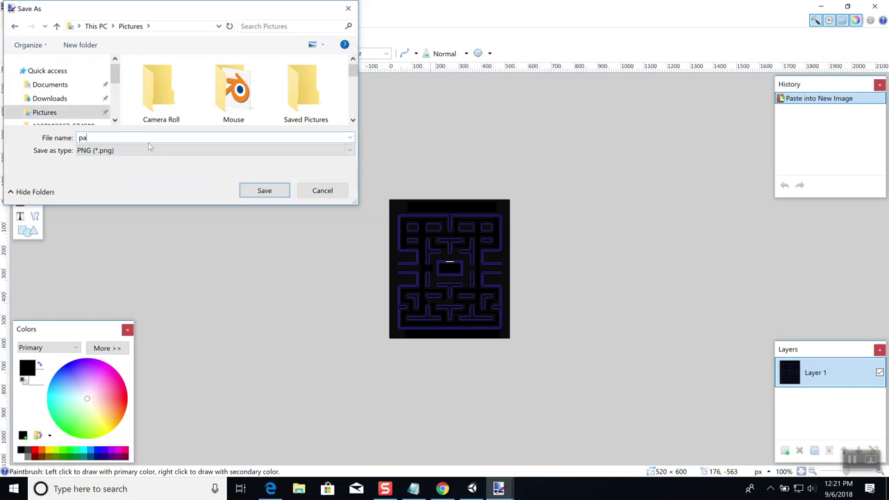
key(BackSpace)
key(BackSpace)
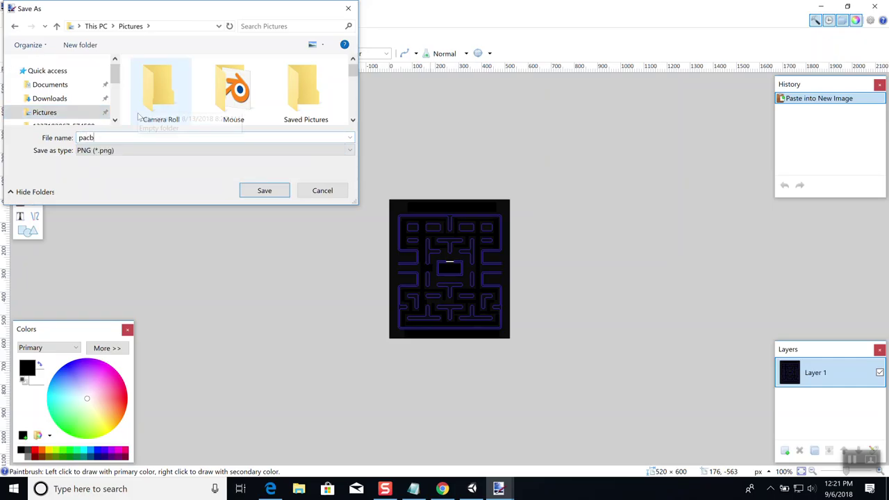
text(background)
key(Return)
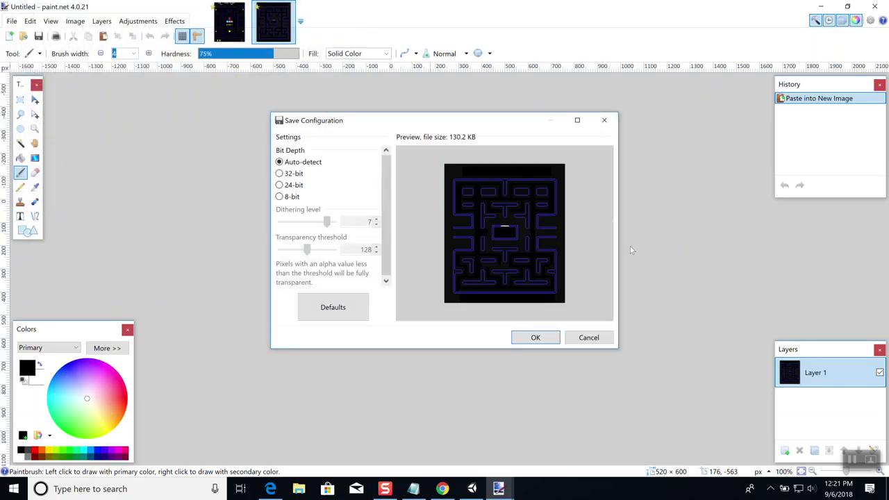
click(536, 337)
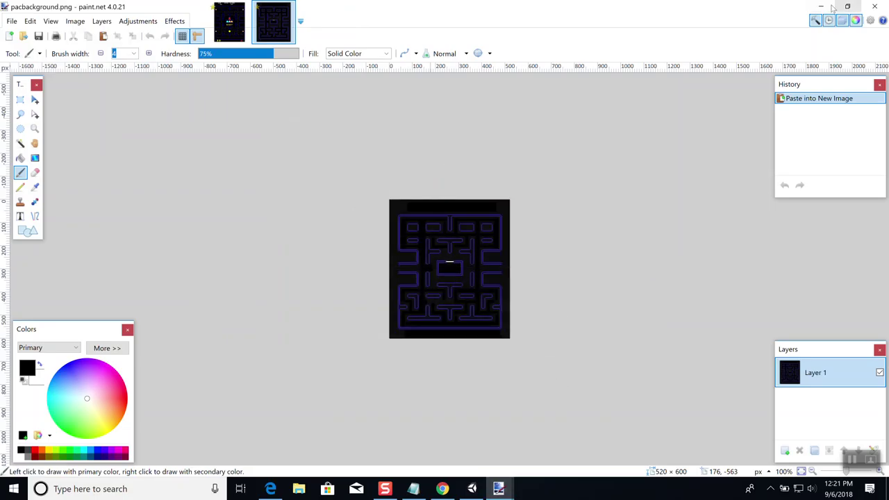
Switch to the Unity pacman project and import pacbackground.png from the Pictures folder into Assets
click(823, 7)
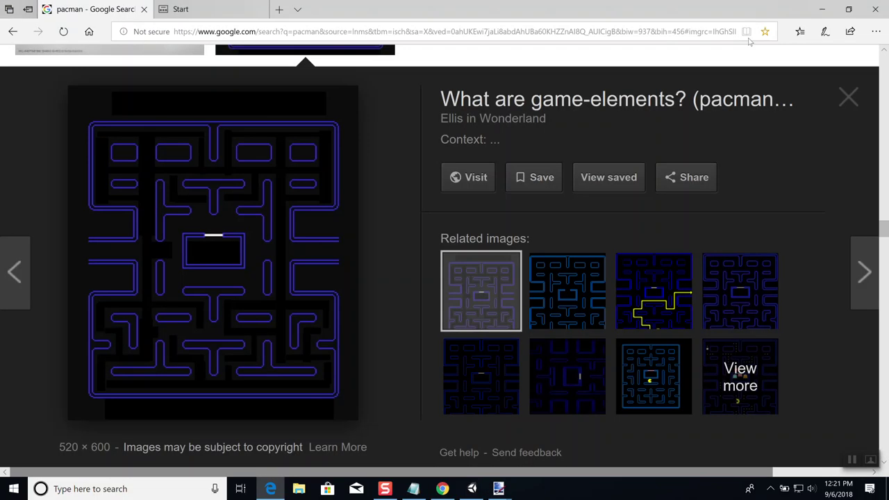
click(823, 9)
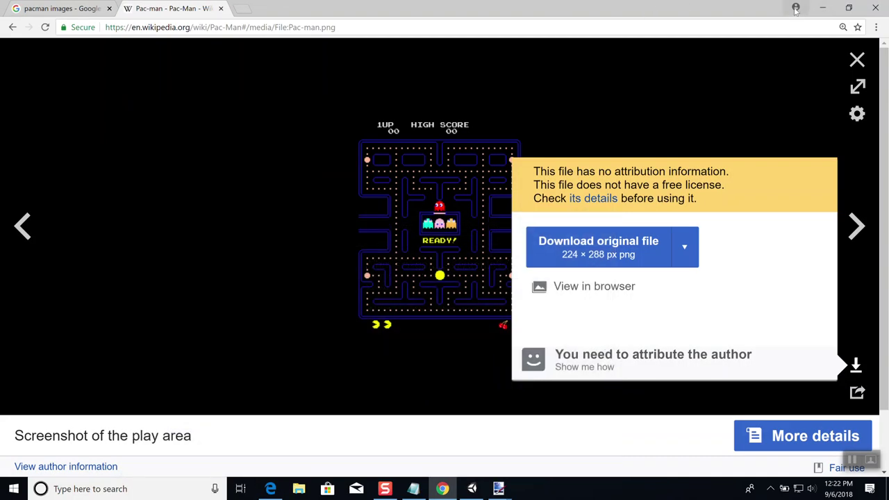
click(822, 8)
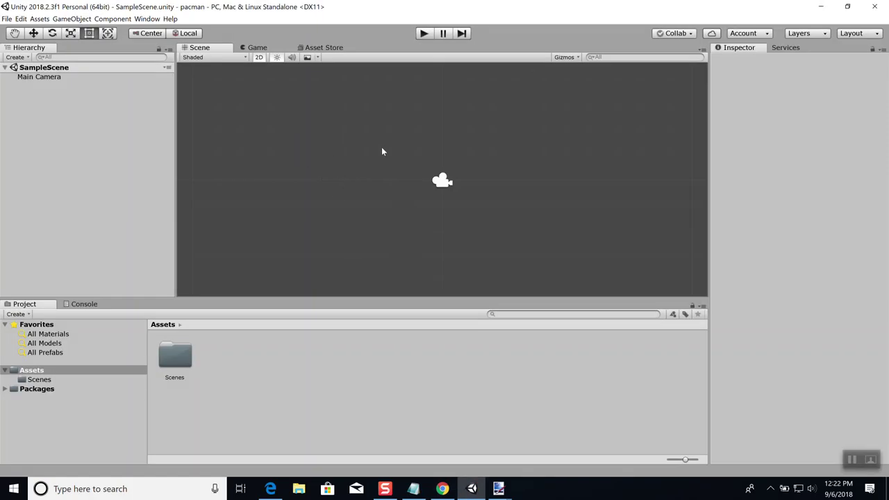
right_click(196, 362)
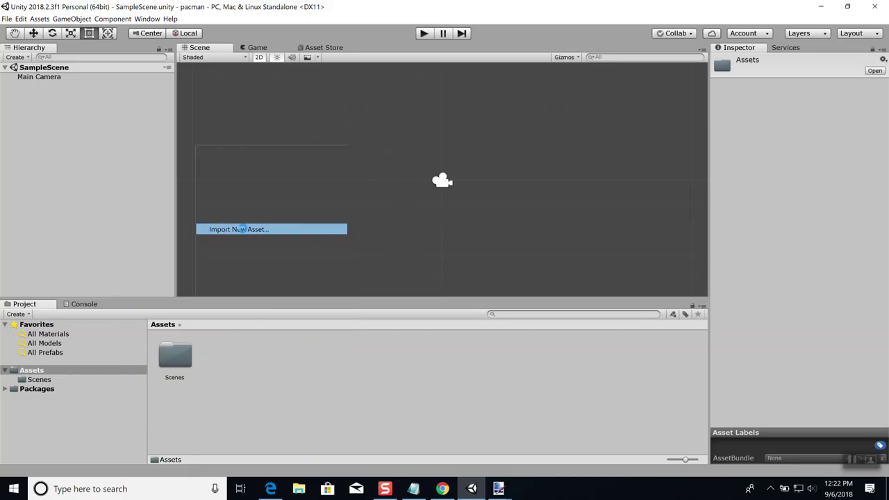
click(242, 230)
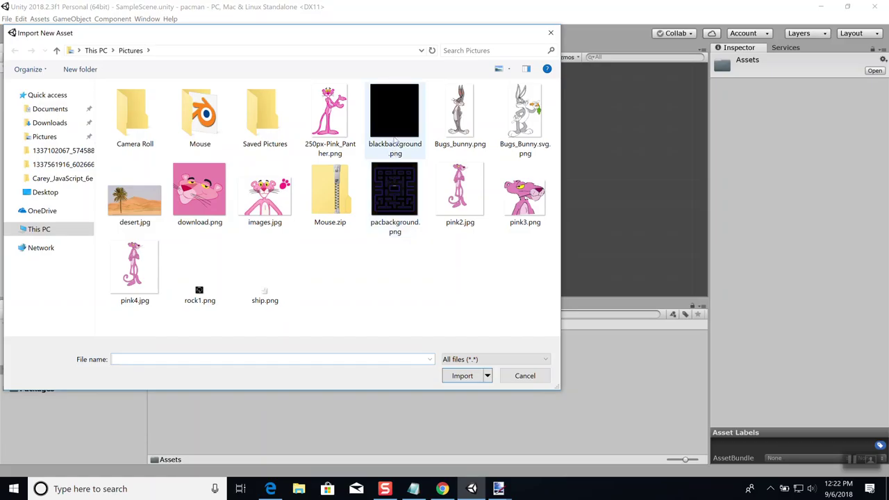
click(396, 211)
double_click(395, 211)
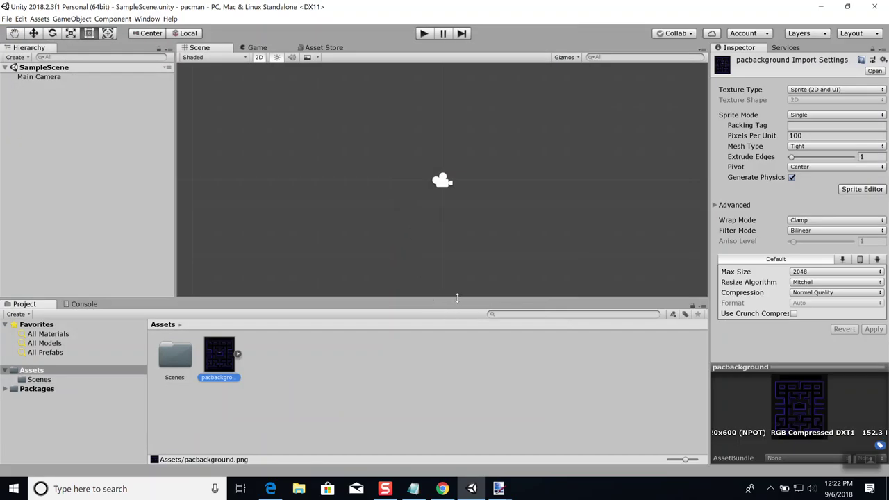
Place the pacbackground sprite in the scene, centre it roughly on the camera and enlarge it to a scale of about 1.56 by 1.58
drag(224, 354, 371, 161)
drag(463, 297, 443, 445)
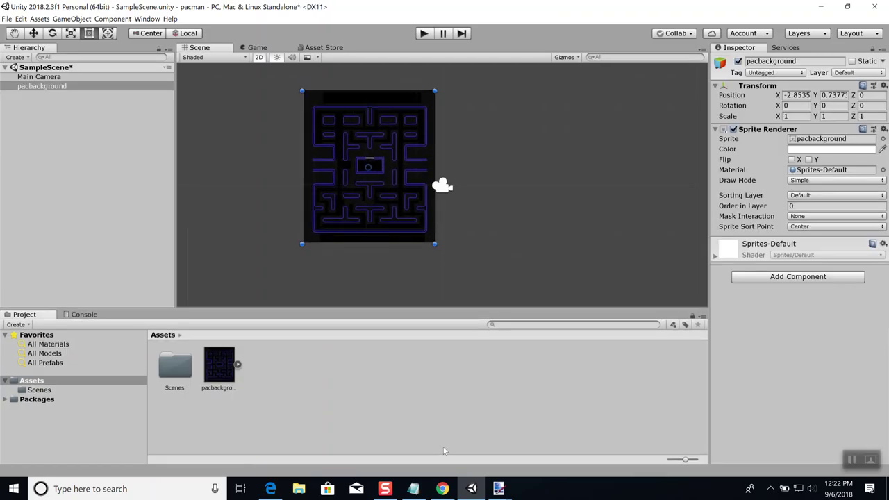
drag(435, 243, 486, 297)
drag(434, 143, 465, 118)
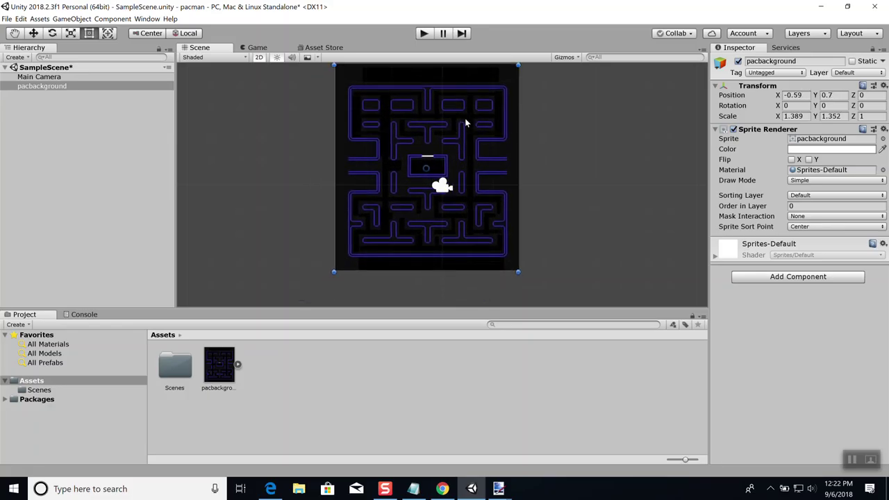
drag(519, 274, 542, 308)
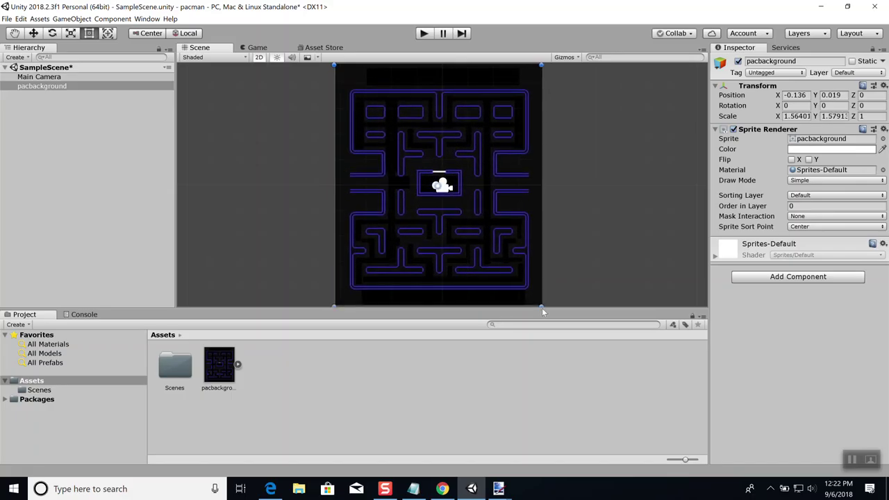
scroll(539, 248, up, 2)
scroll(538, 248, down, 3)
scroll(526, 243, down, 3)
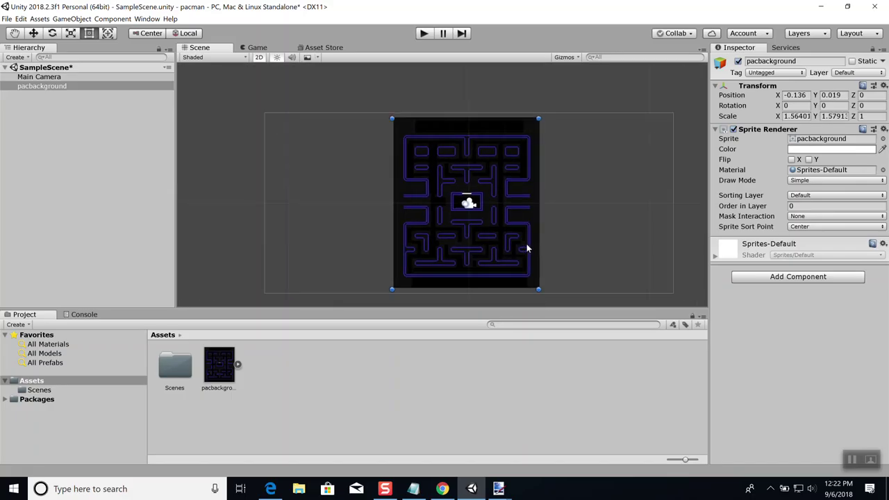
scroll(526, 242, up, 2)
scroll(528, 242, up, 4)
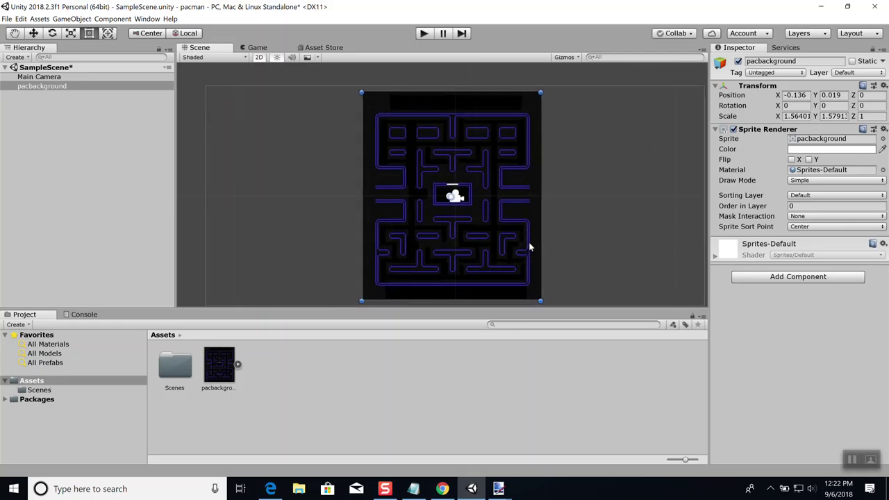
scroll(527, 241, up, 1)
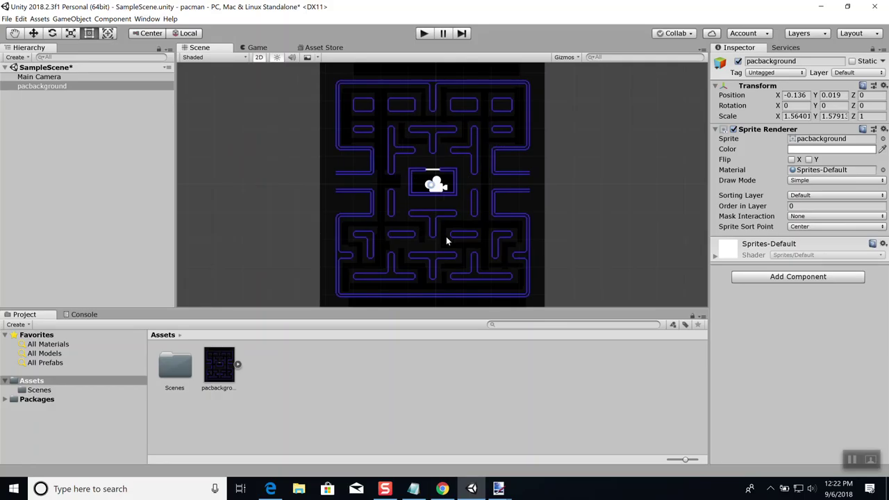
Add a Box Collider 2D component to the pacbackground object
click(798, 278)
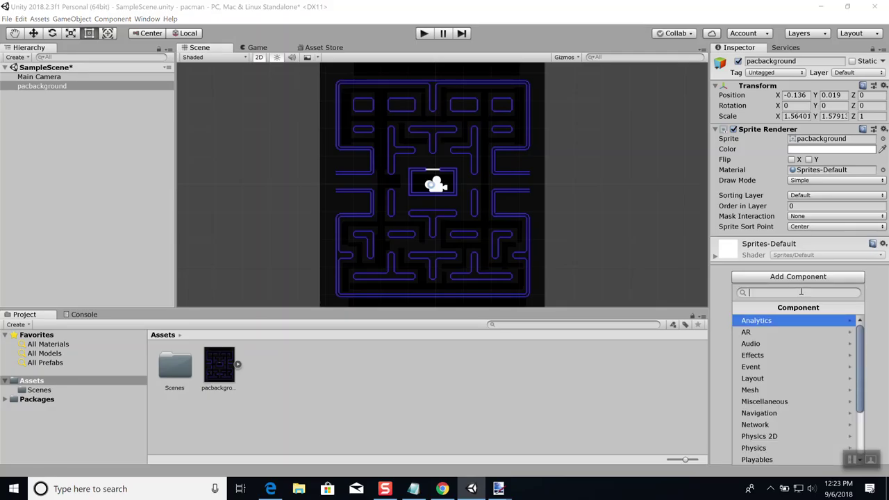
scroll(788, 323, down, 3)
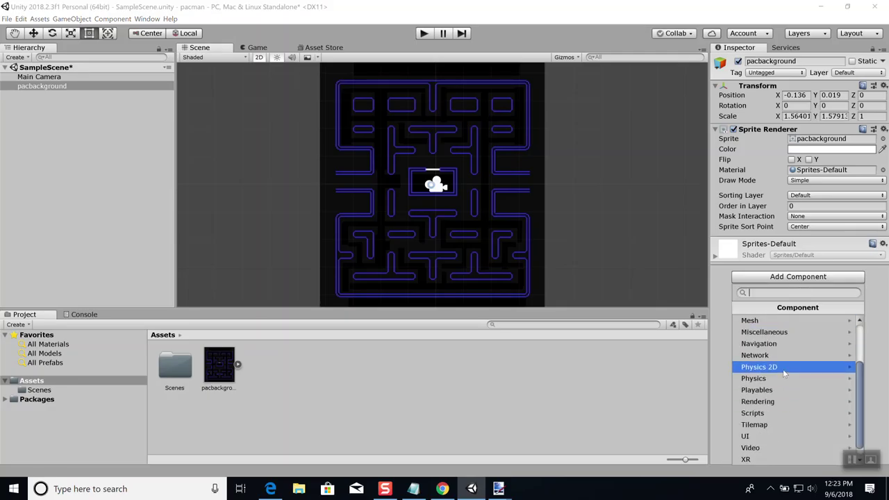
click(783, 366)
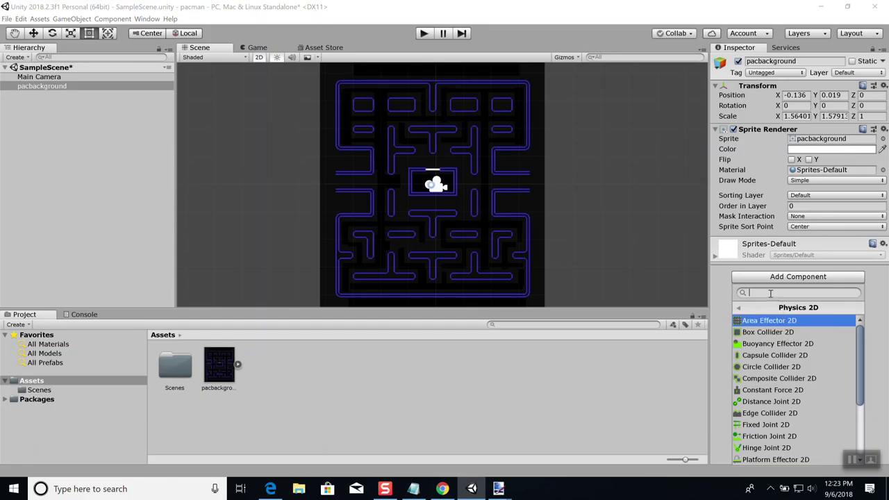
text(collider)
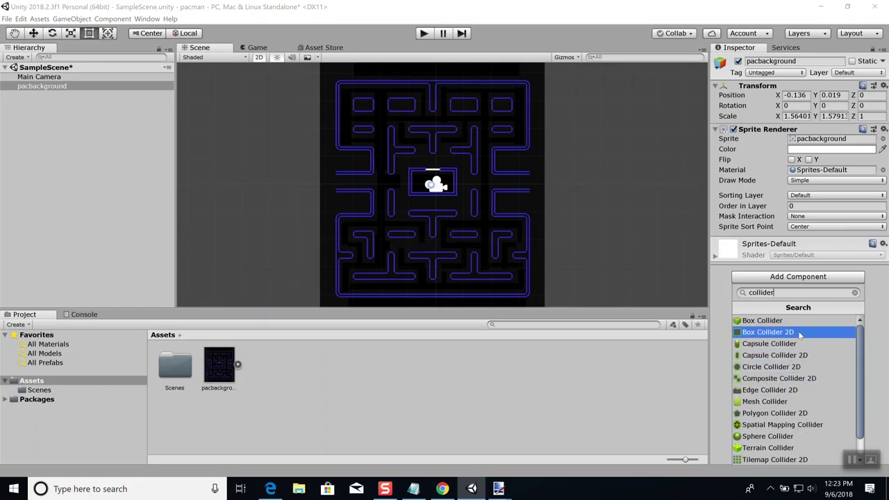
click(799, 333)
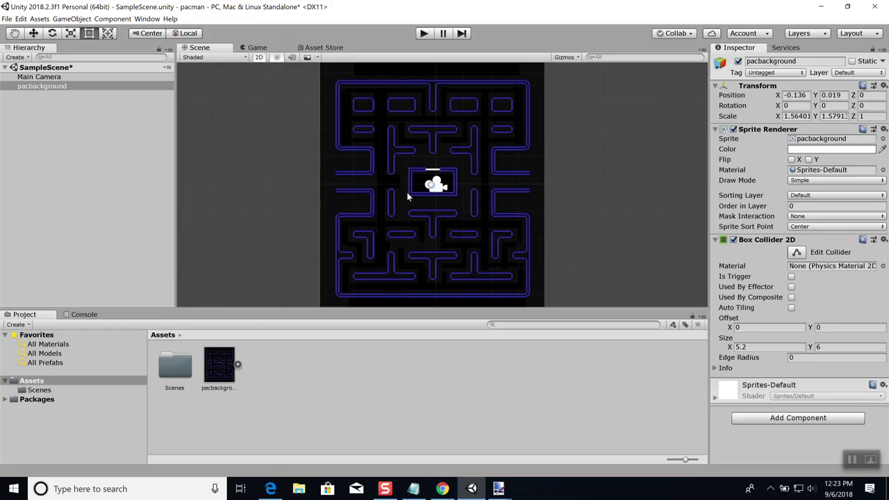
Set the Scene view's shading mode to Wireframe to inspect the maze sprite's outline
scroll(410, 196, up, 5)
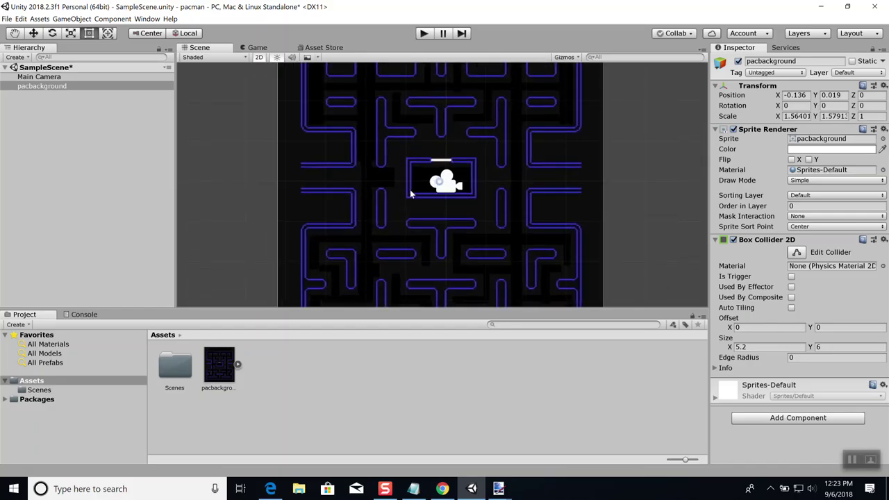
scroll(410, 195, down, 4)
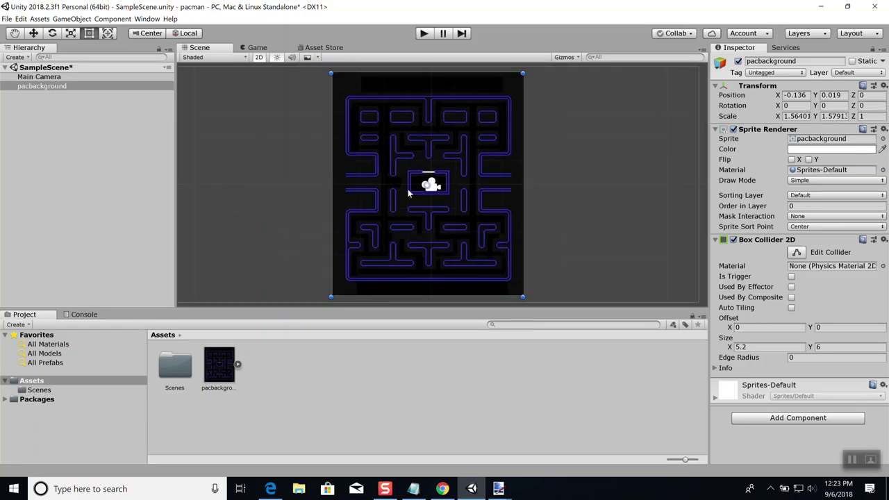
click(245, 58)
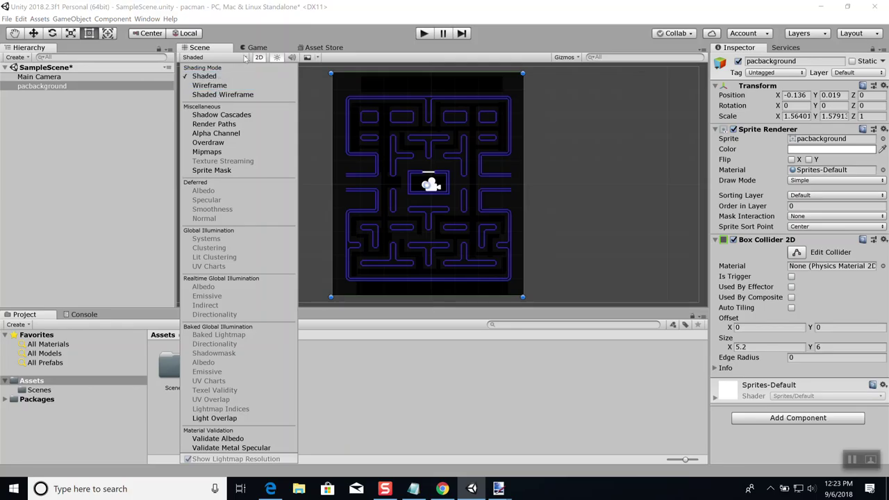
click(210, 85)
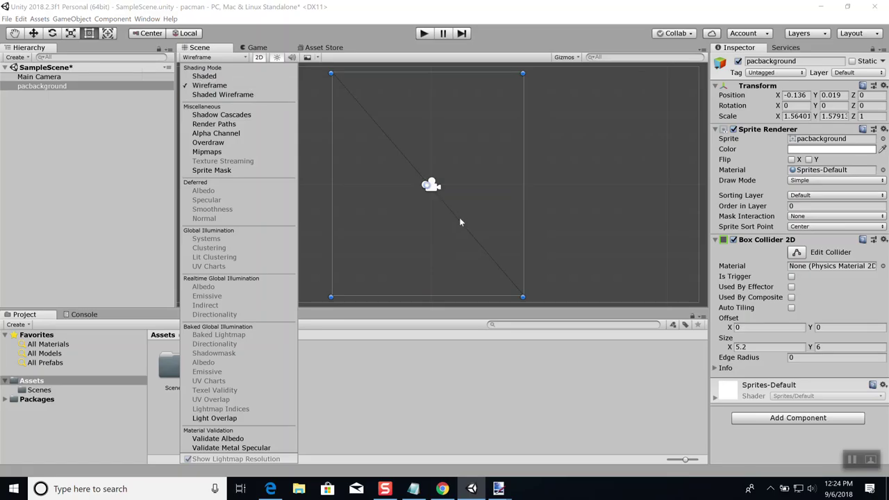
Set the X size of pacbackground's Box Collider 2D to 5.3 after trying widths of 10 and 7
scroll(460, 210, up, 1)
scroll(460, 214, down, 1)
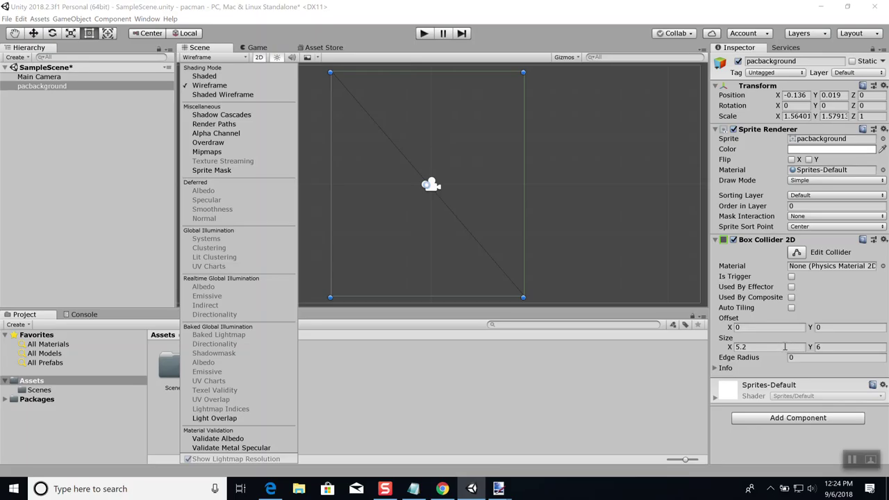
click(773, 345)
click(739, 345)
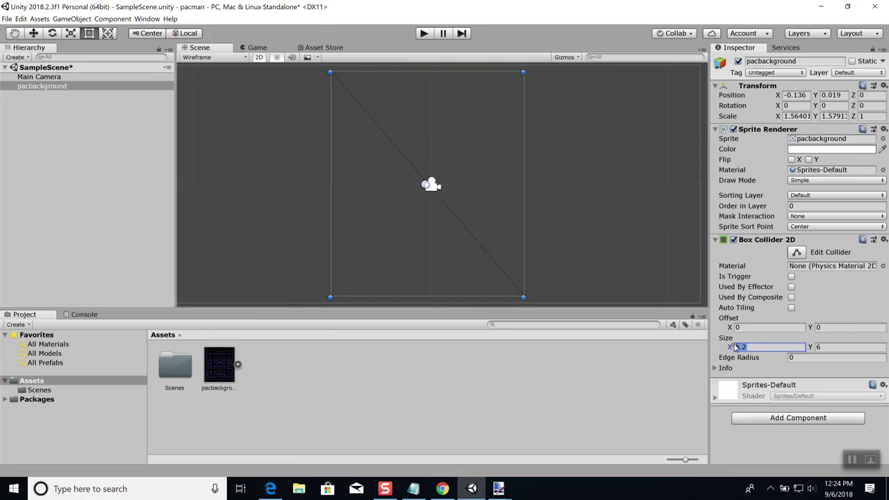
text(10)
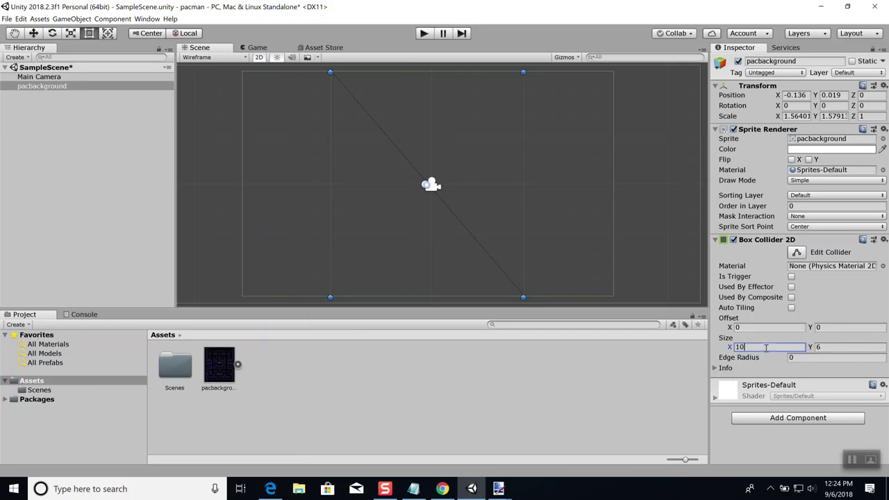
key(BackSpace)
key(BackSpace)
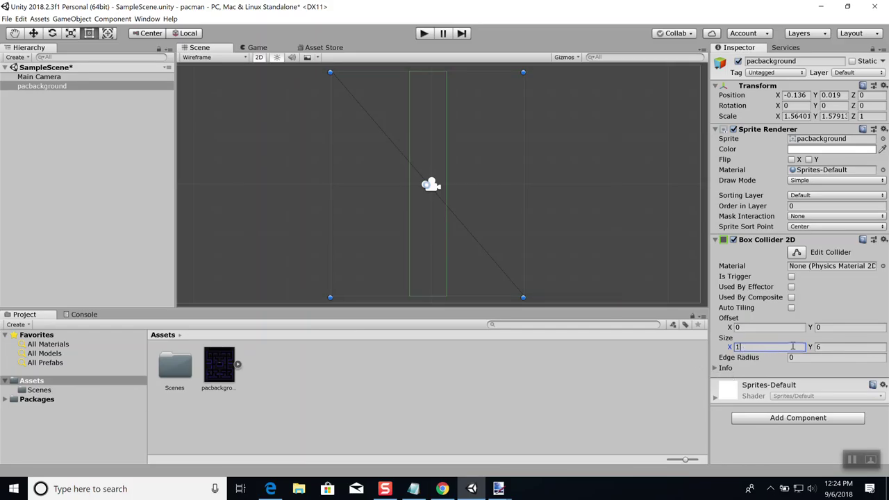
text(7)
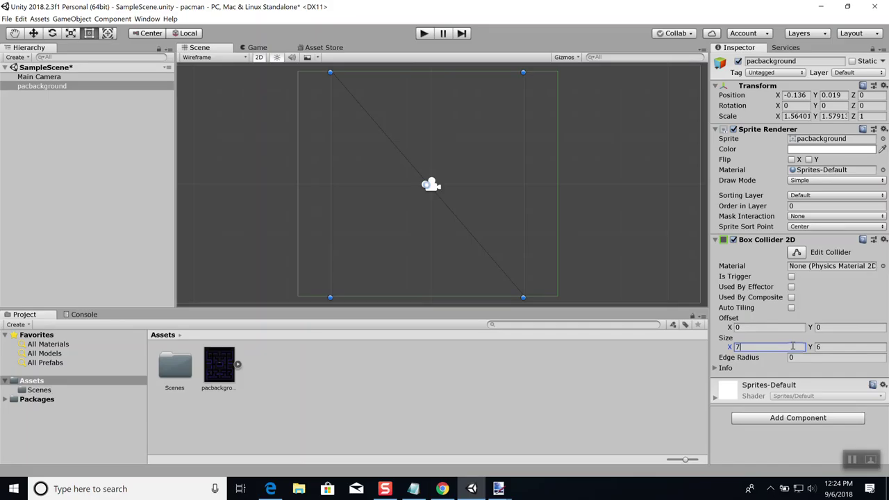
key(BackSpace)
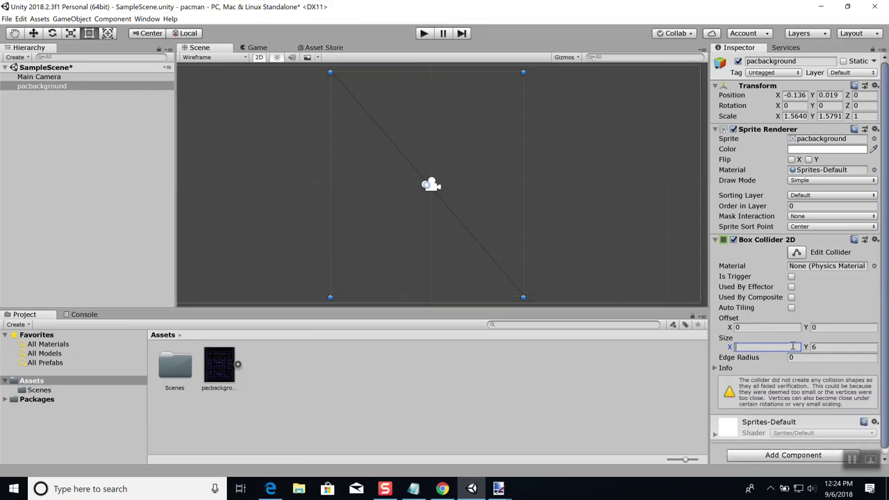
text(5)
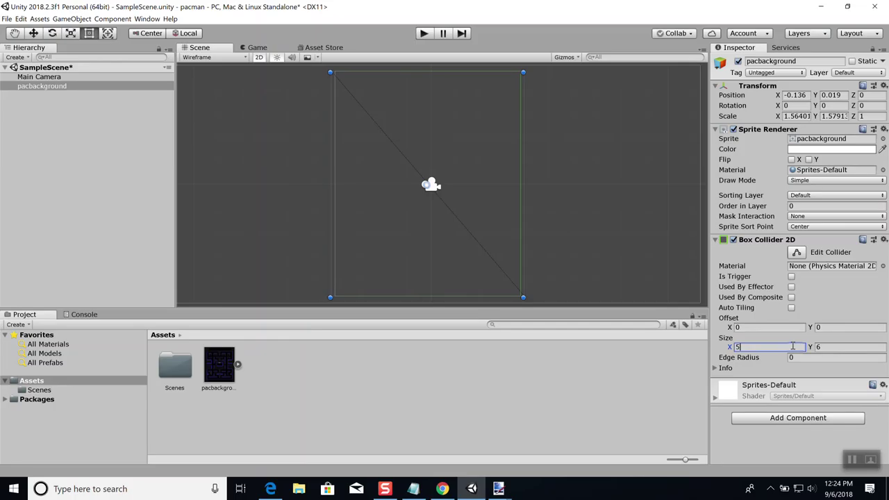
text(.3)
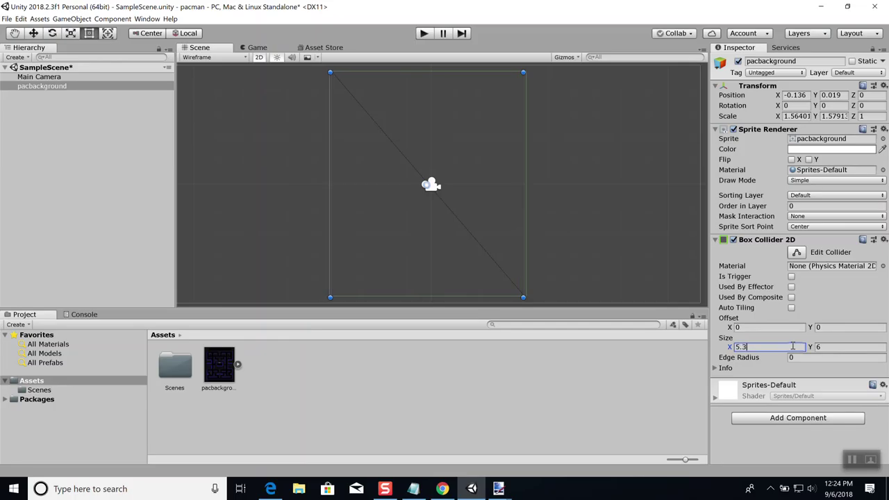
Flatten the Box Collider 2D into a thin horizontal strip by trying a Y size of 0.5 and settling on 0.1
key(Tab)
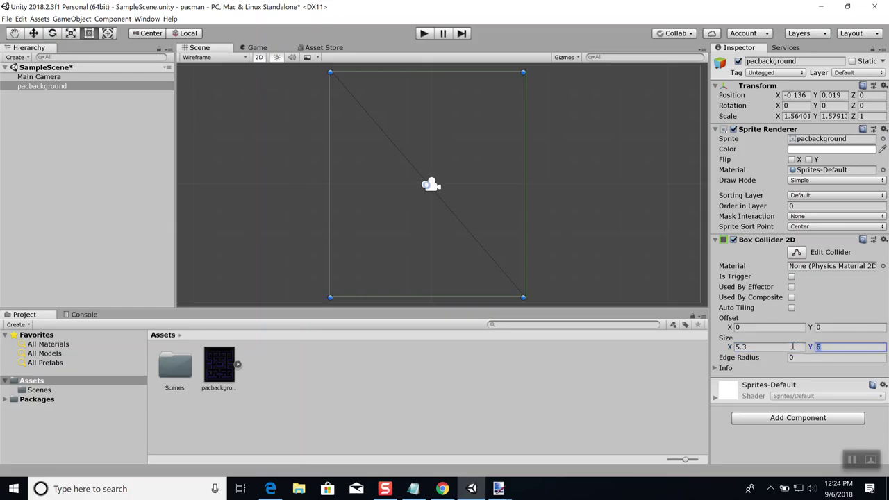
text(2)
key(BackSpace)
text(1)
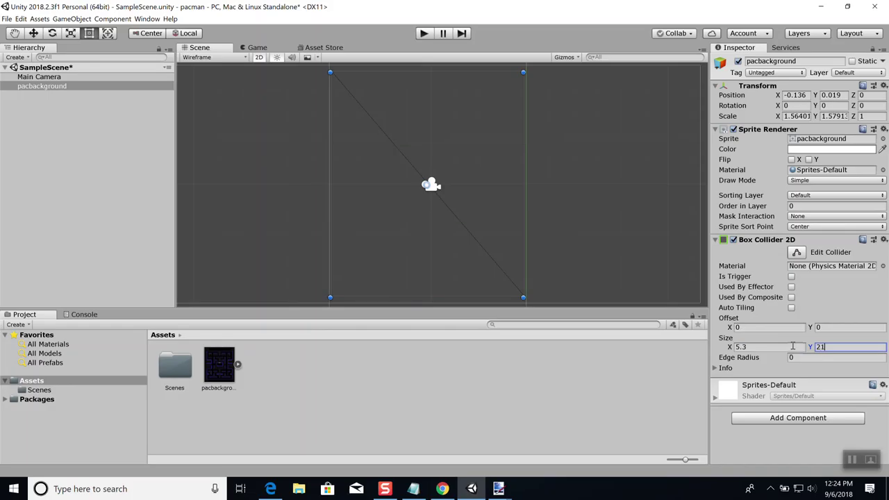
key(BackSpace)
text(0.5)
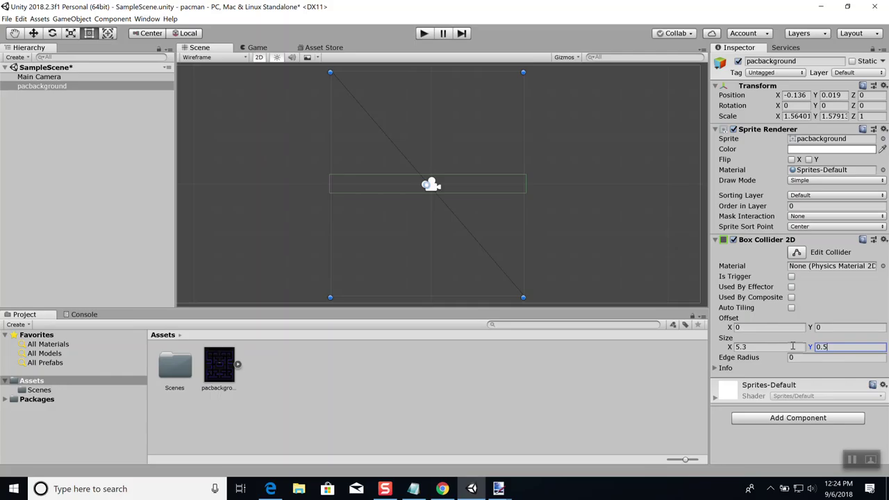
key(BackSpace)
text(1)
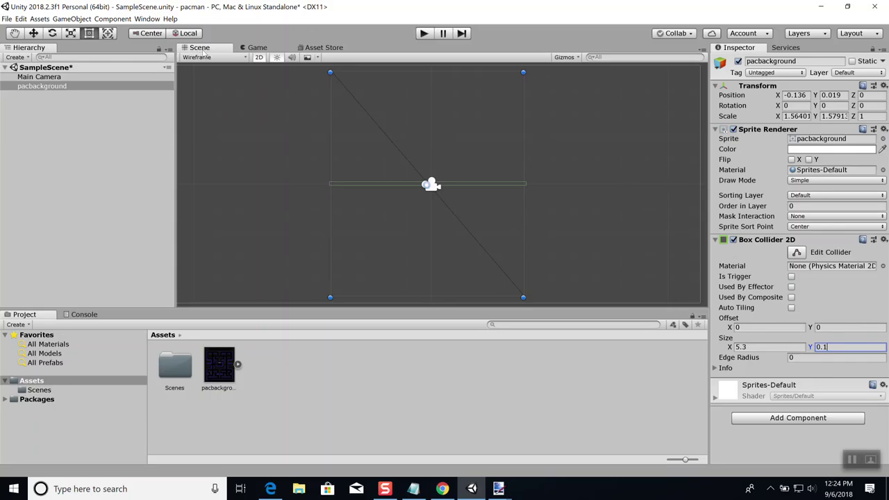
Return the Scene view to Shaded mode and open the Box Collider 2D's X size for editing
click(241, 58)
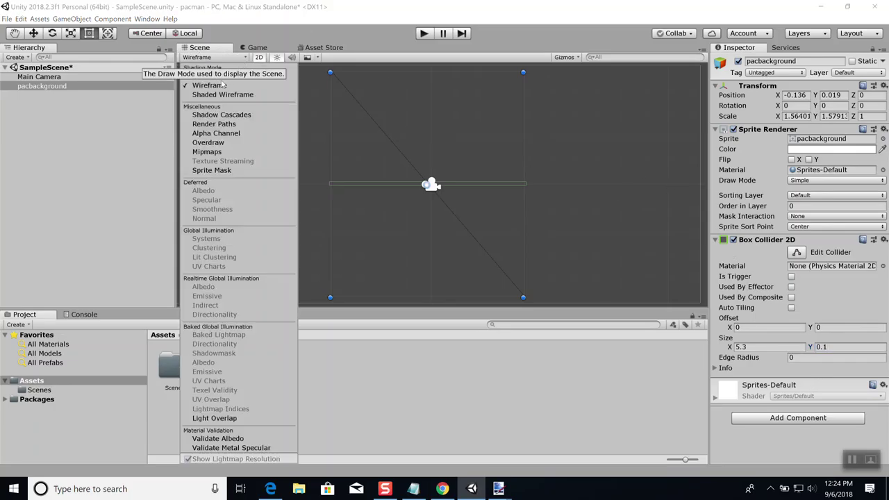
click(212, 77)
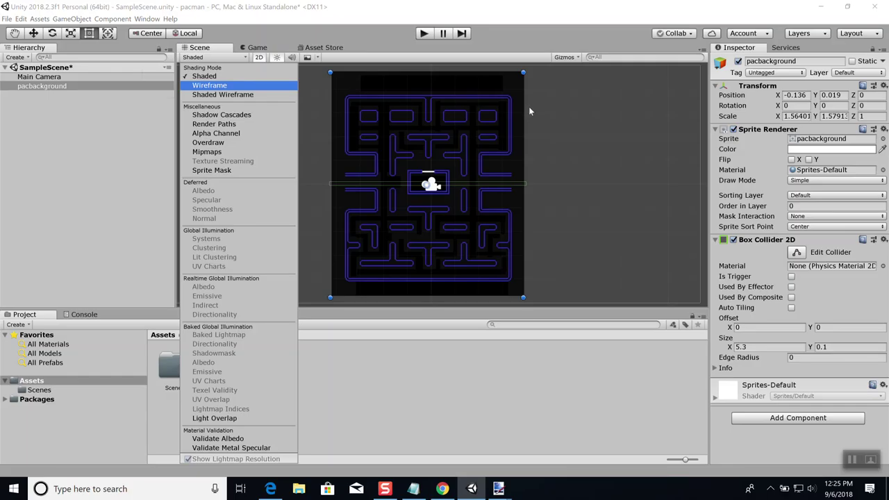
click(741, 349)
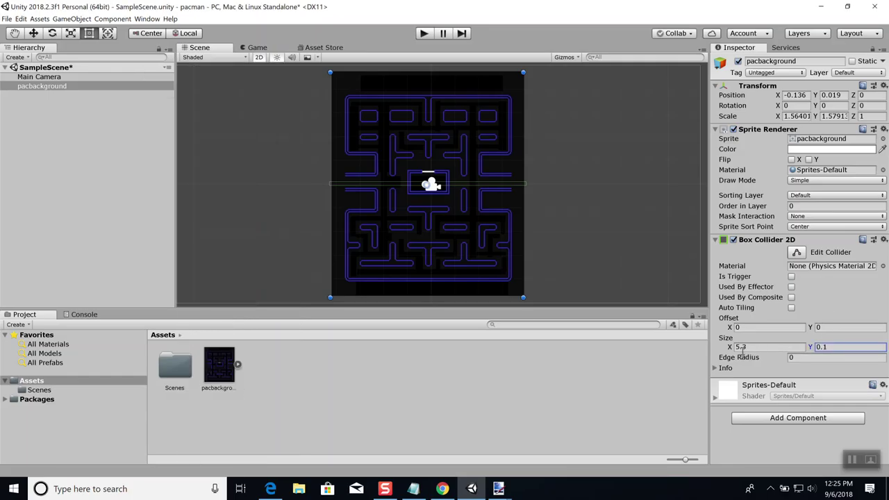
click(744, 346)
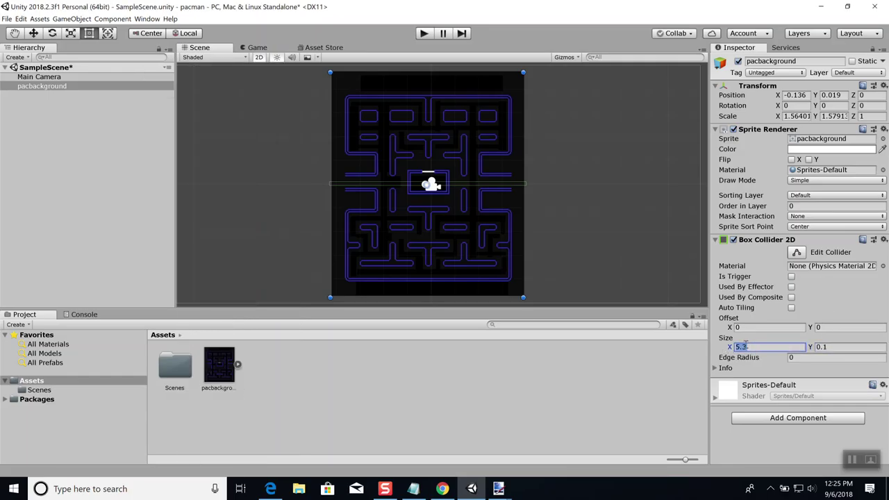
Set the Box Collider 2D's X size to 4.5 so it spans the width of the maze
text(5)
key(BackSpace)
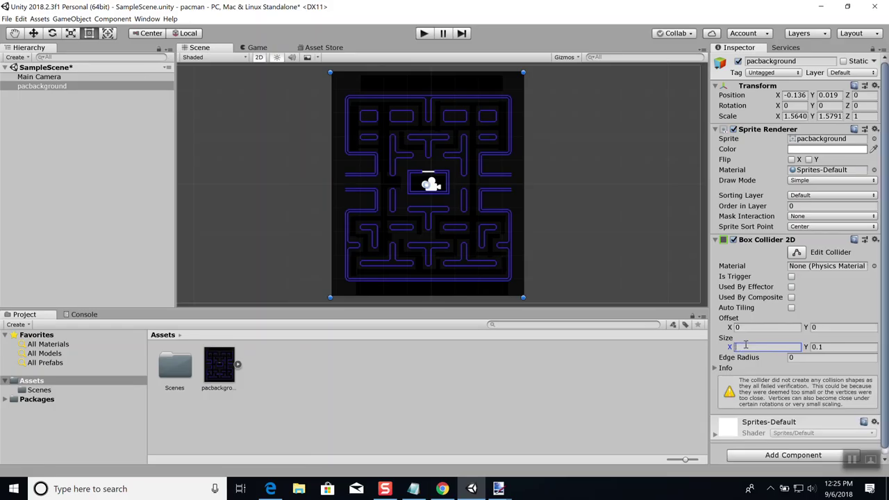
text(4.8)
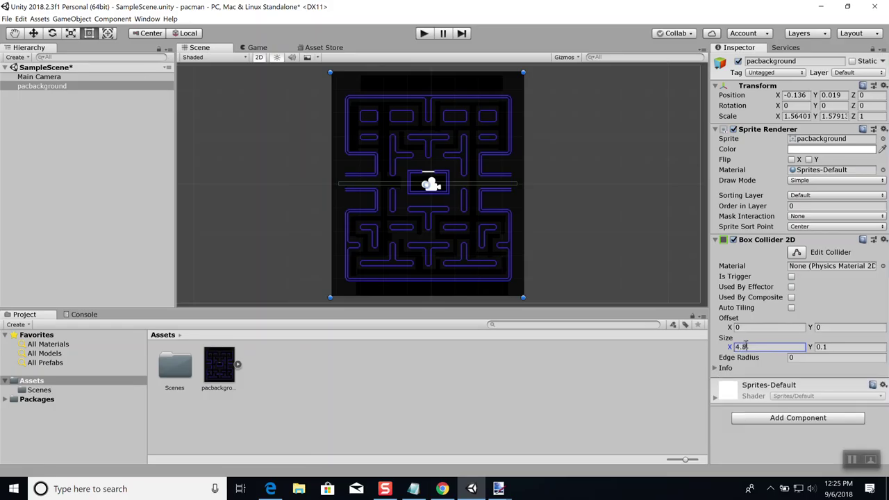
key(BackSpace)
key(BackSpace)
key(BackSpace)
text(4.3)
key(BackSpace)
text(9)
key(BackSpace)
text(5)
Set the Box Collider 2D's Y offset to 2.32 to move it onto the maze's upper wall
click(753, 327)
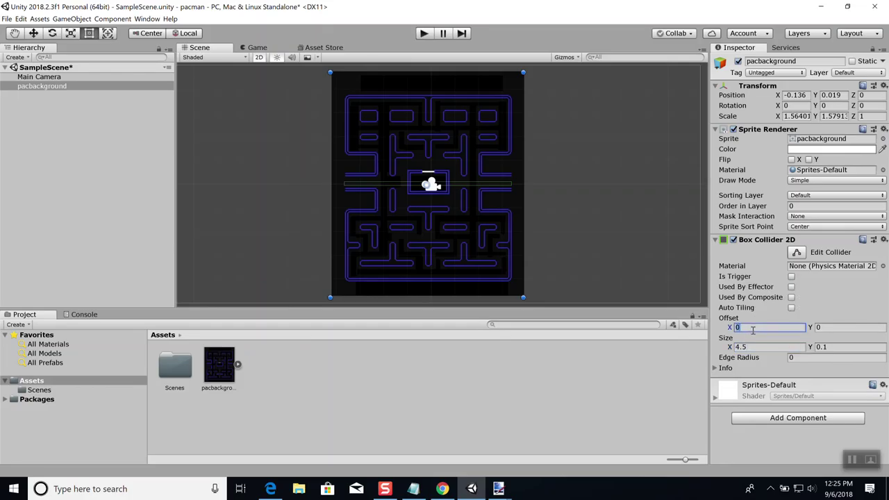
click(861, 327)
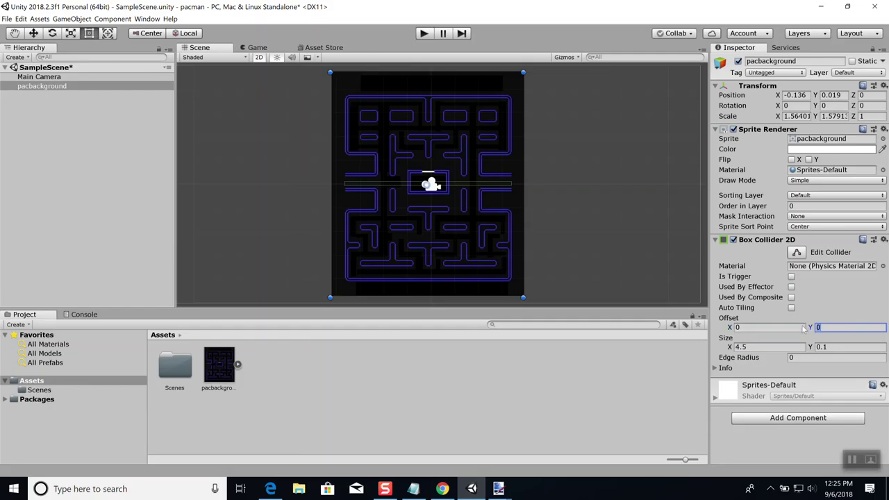
text(2.02)
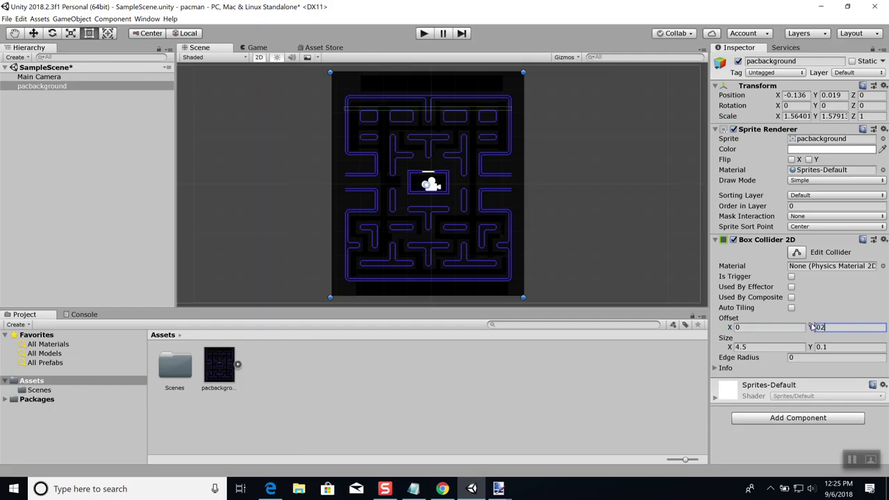
key(BackSpace)
key(BackSpace)
text(-2)
key(BackSpace)
key(BackSpace)
text(2.2)
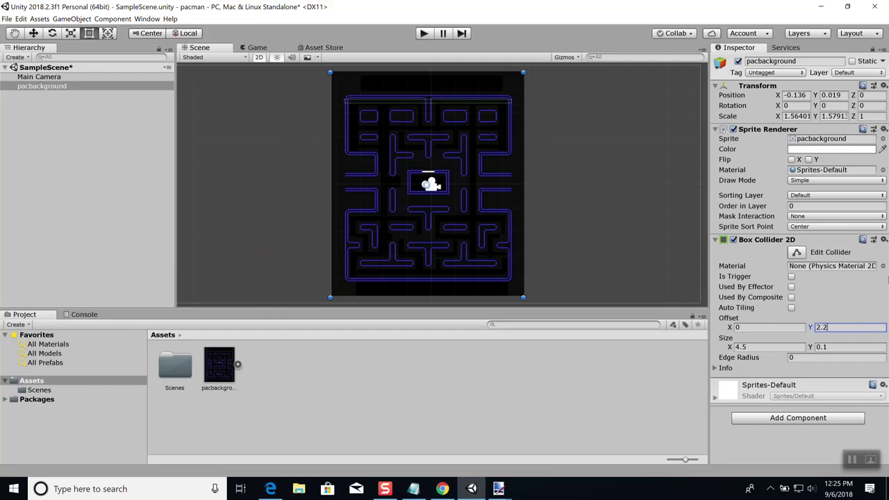
key(BackSpace)
text(3)
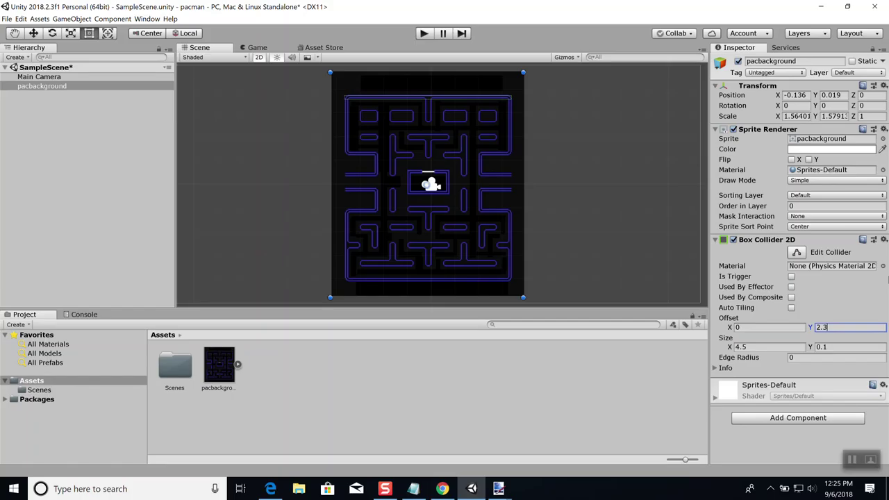
text(1)
key(BackSpace)
text(2)
Examine up close how the box collider lines up with the maze's upper wall
scroll(448, 155, up, 5)
scroll(444, 134, up, 3)
middle_drag(444, 135, 453, 163)
scroll(453, 164, up, 1)
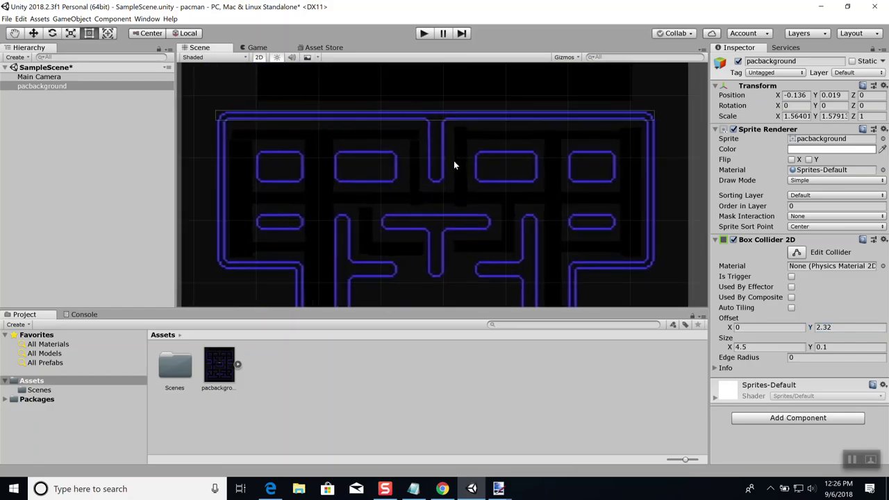
scroll(454, 163, up, 1)
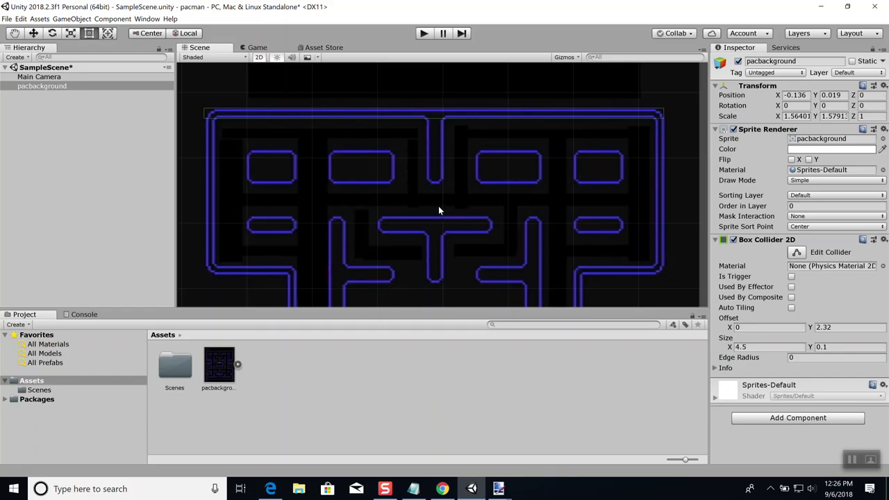
mouse_move(432, 192)
middle_down()
mouse_move(432, 208)
mouse_move(444, 198)
mouse_move(425, 193)
mouse_move(442, 197)
mouse_move(436, 191)
middle_up()
scroll(436, 189, down, 8)
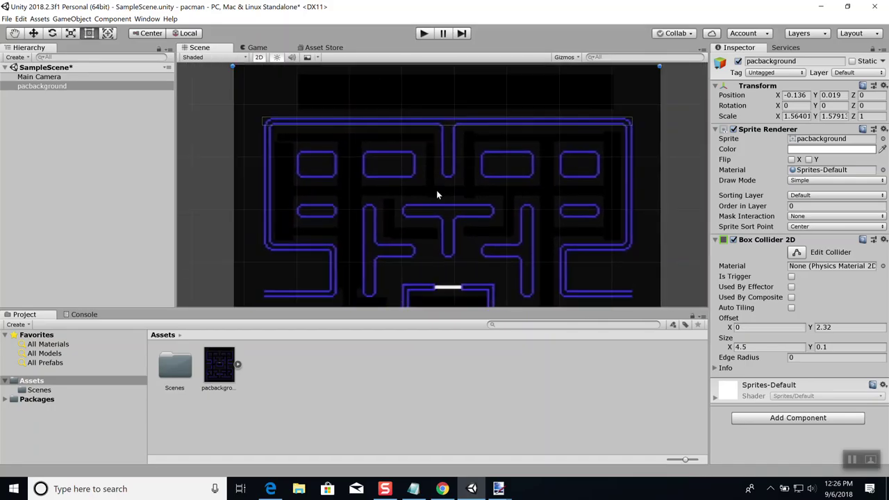
scroll(436, 195, down, 1)
scroll(434, 196, up, 6)
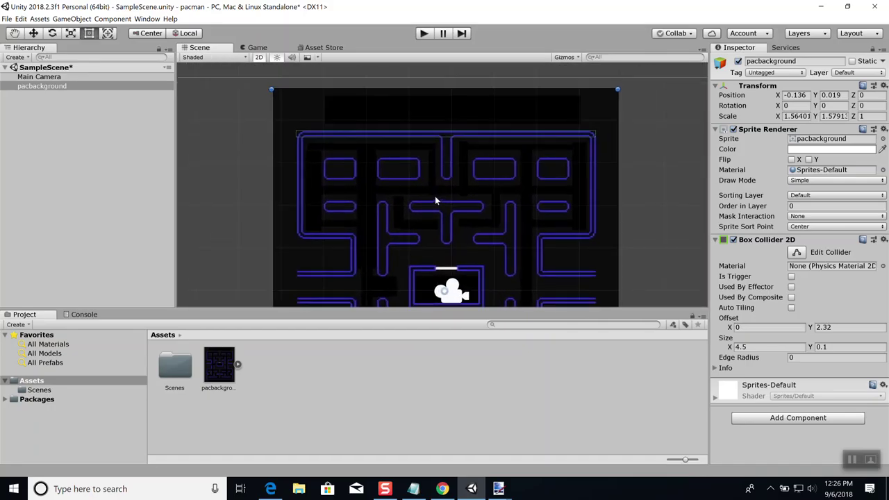
scroll(437, 194, up, 1)
middle_drag(446, 168, 445, 188)
scroll(441, 211, up, 3)
scroll(440, 183, down, 3)
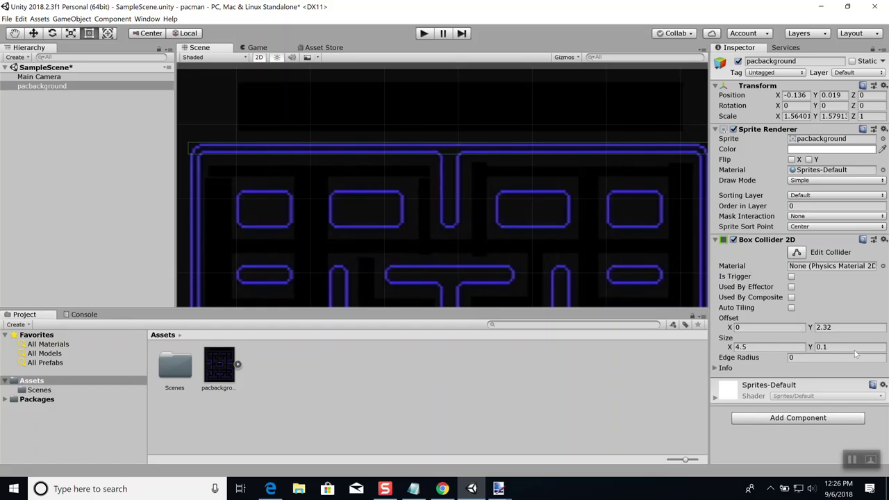
Refine the Box Collider 2D's Y offset to 2.325
click(854, 327)
click(872, 331)
text(5)
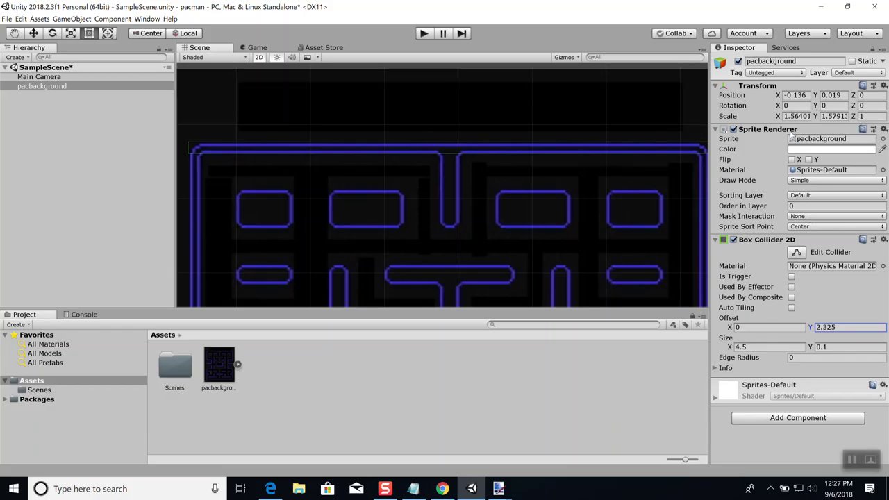
Copy the Box Collider 2D component and paste it as a new component on pacbackground
scroll(532, 181, down, 6)
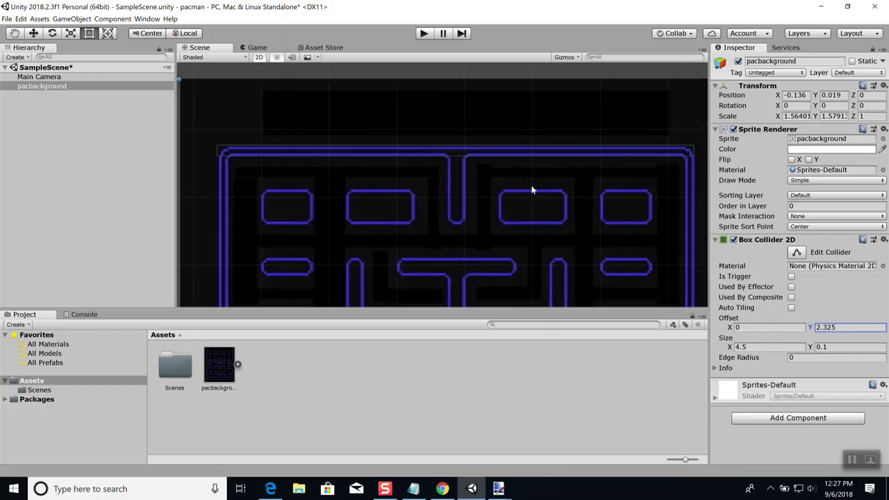
scroll(528, 177, down, 5)
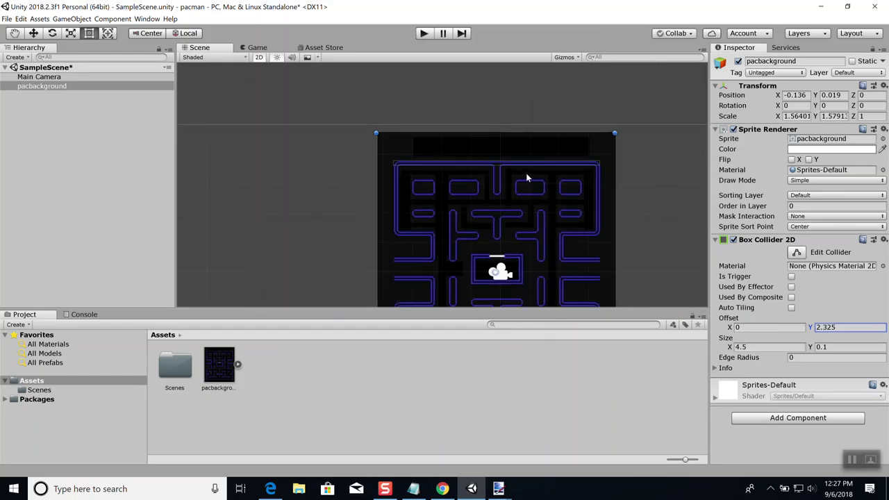
scroll(524, 174, down, 1)
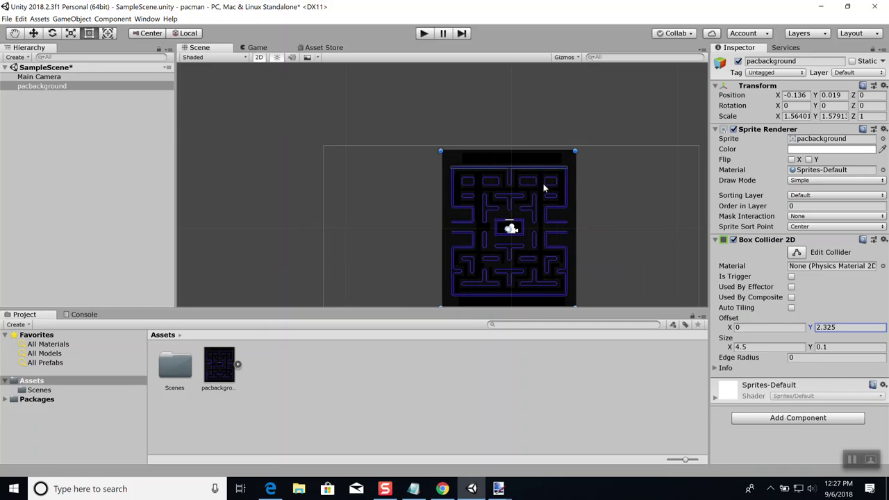
scroll(545, 191, up, 5)
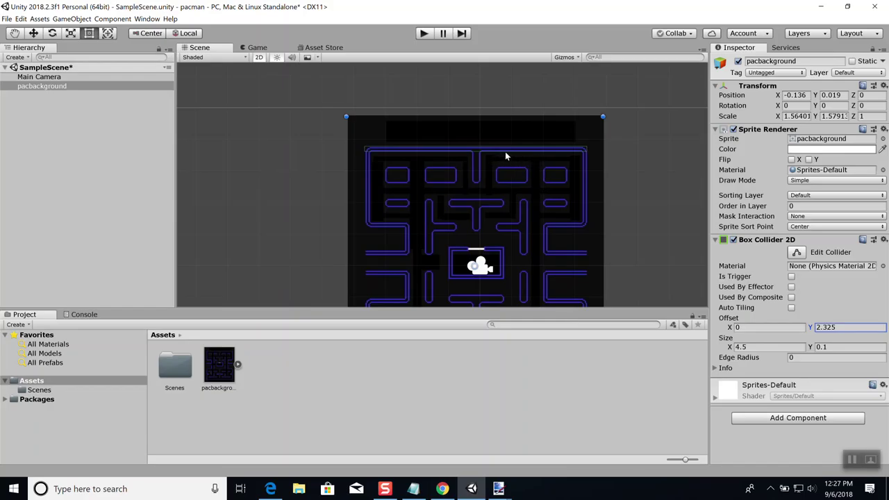
scroll(535, 193, down, 3)
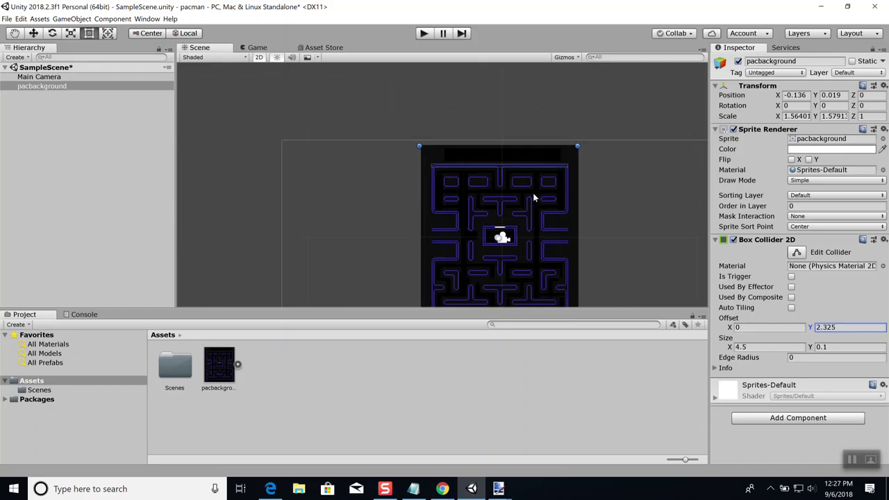
scroll(533, 192, down, 2)
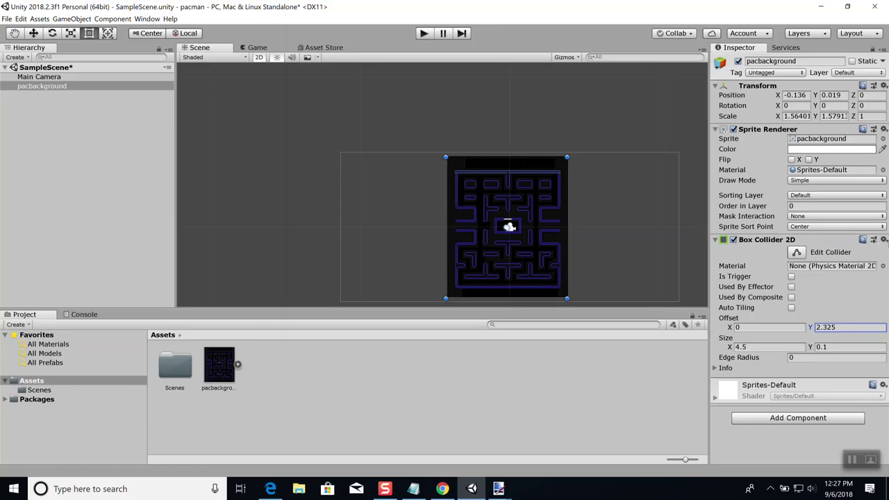
click(884, 240)
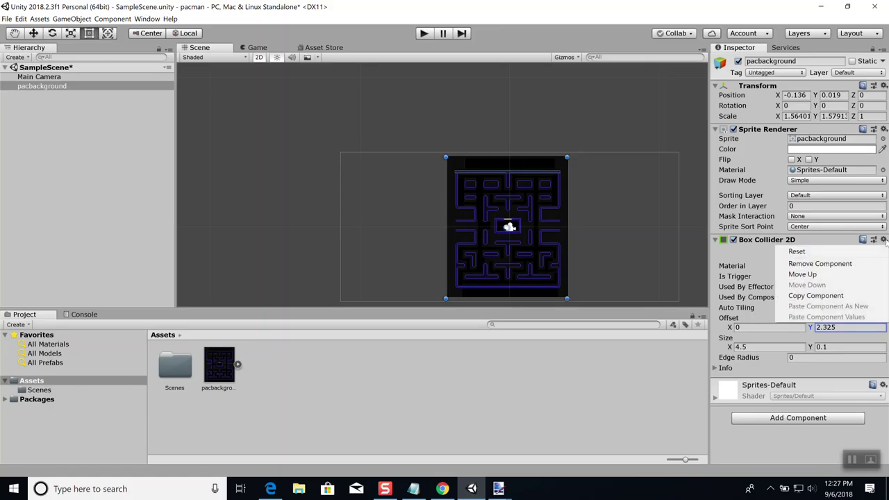
click(823, 299)
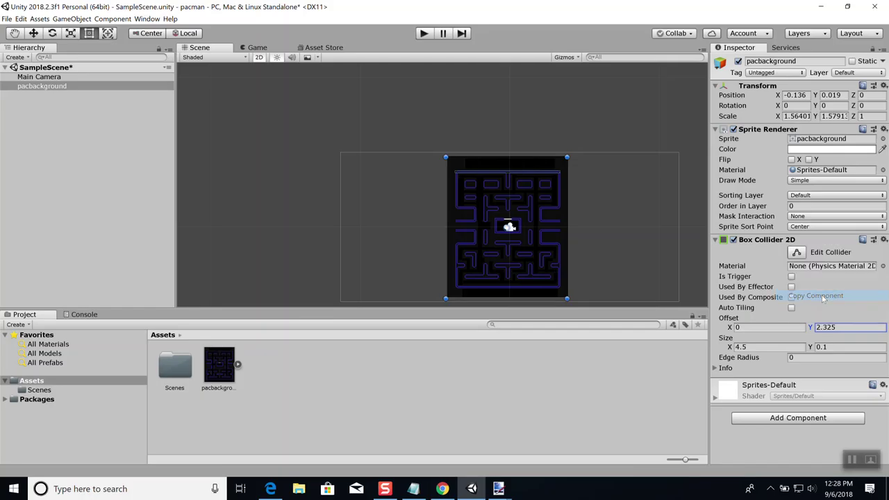
click(883, 240)
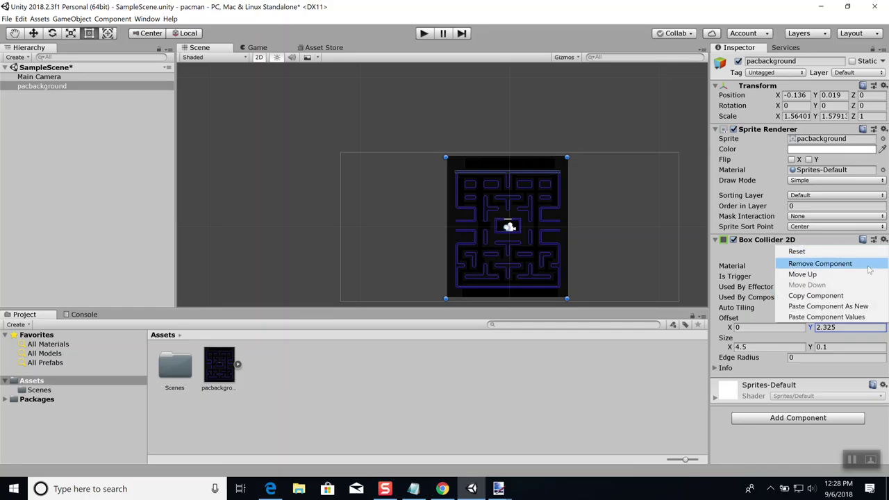
click(850, 306)
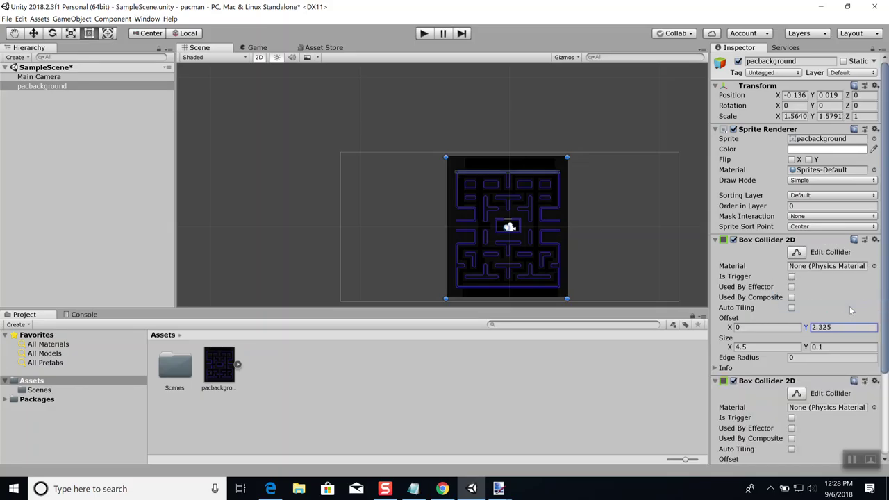
Collapse the first Box Collider 2D, the Sprite Renderer and the Transform components of pacbackground
click(715, 240)
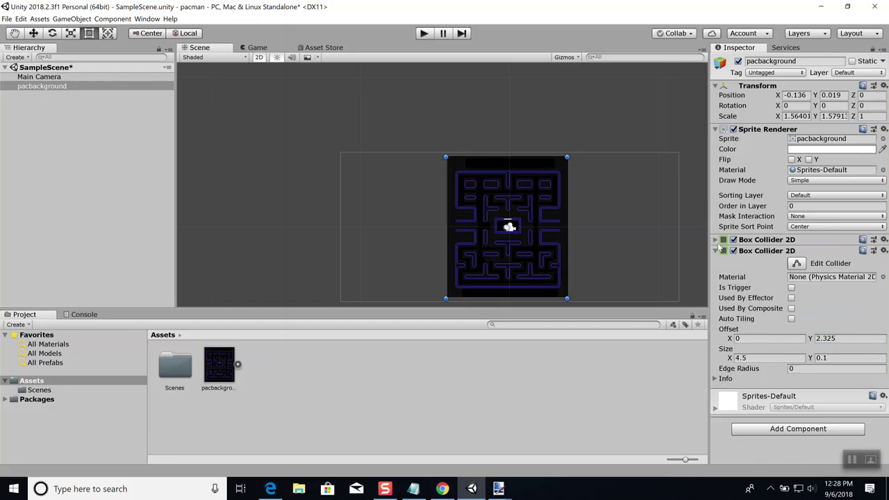
click(715, 129)
click(715, 85)
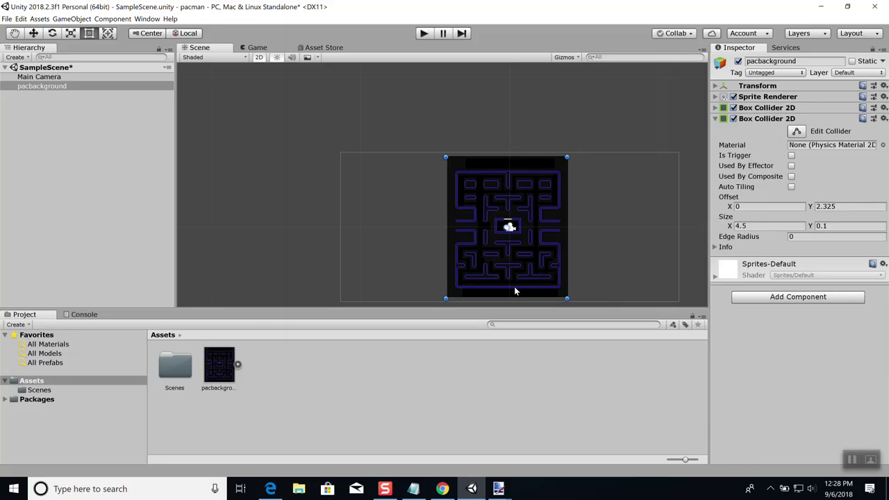
Set the second Box Collider 2D's Y offset to -2.325 and check its position at the maze's lower wall
click(818, 207)
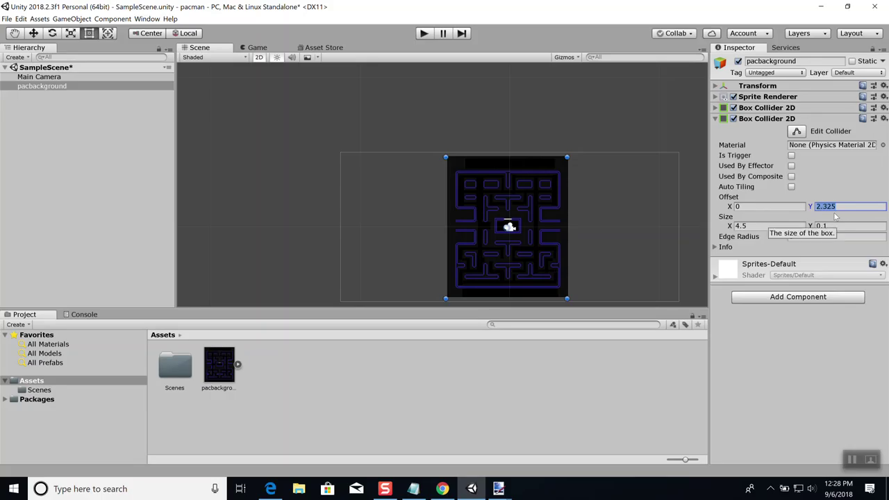
text(-)
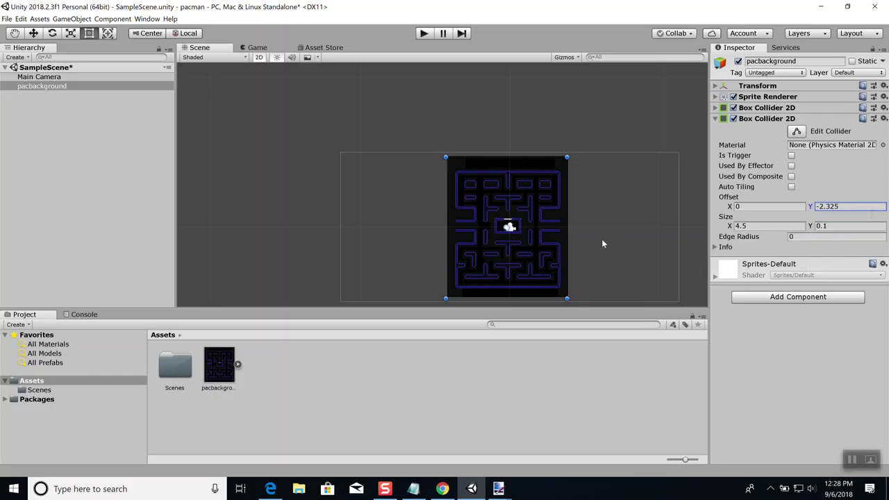
middle_drag(601, 243, 595, 212)
scroll(588, 198, up, 10)
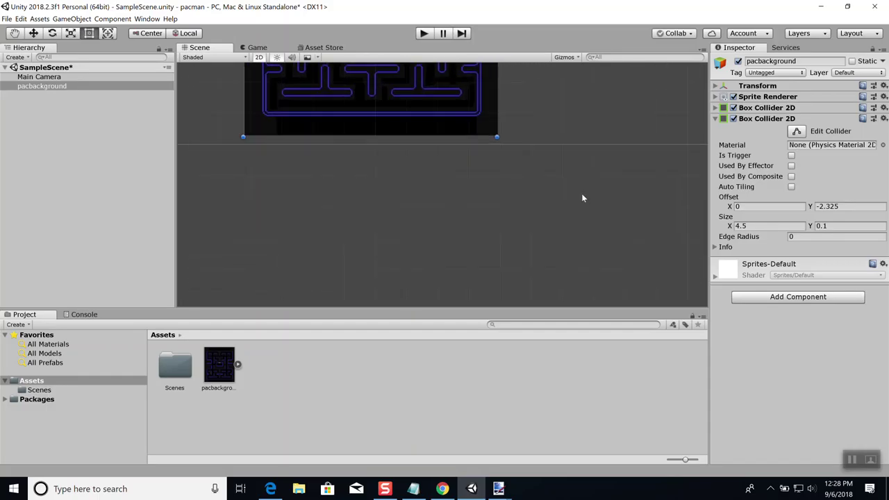
middle_drag(539, 170, 566, 189)
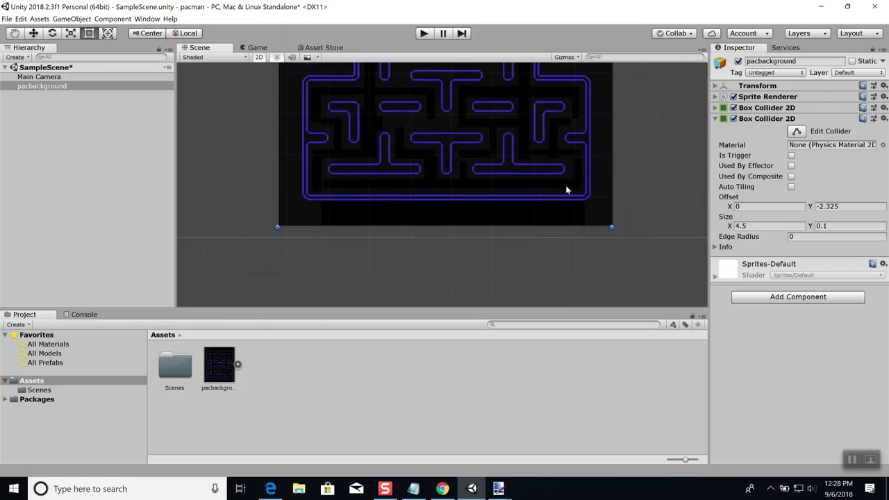
scroll(564, 186, down, 3)
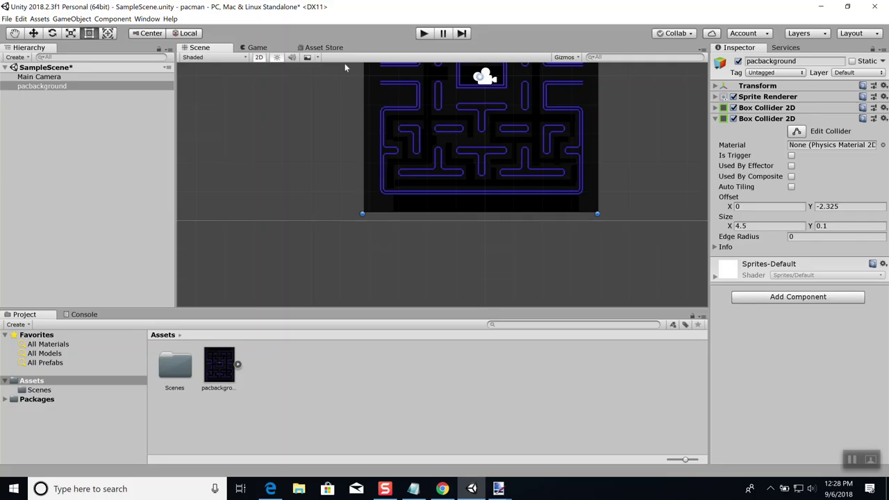
Check the maze in the Game view and switch the Scene view's shading mode to Wireframe
click(252, 48)
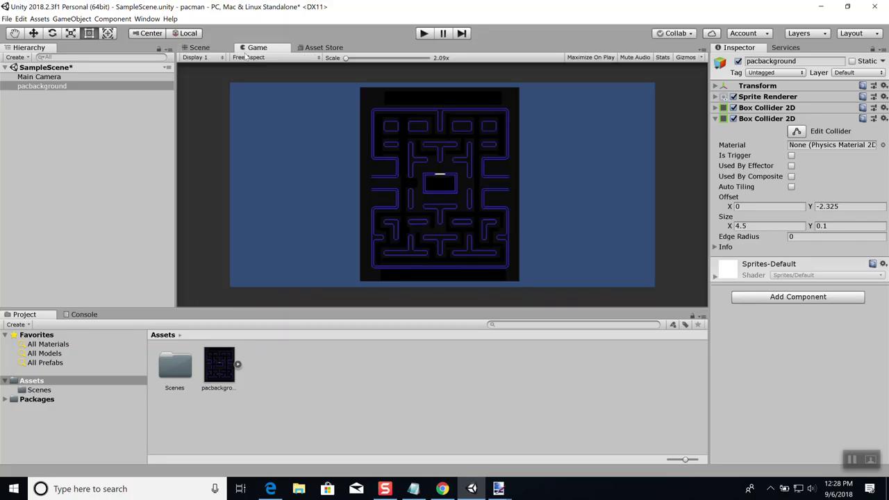
click(202, 47)
click(240, 58)
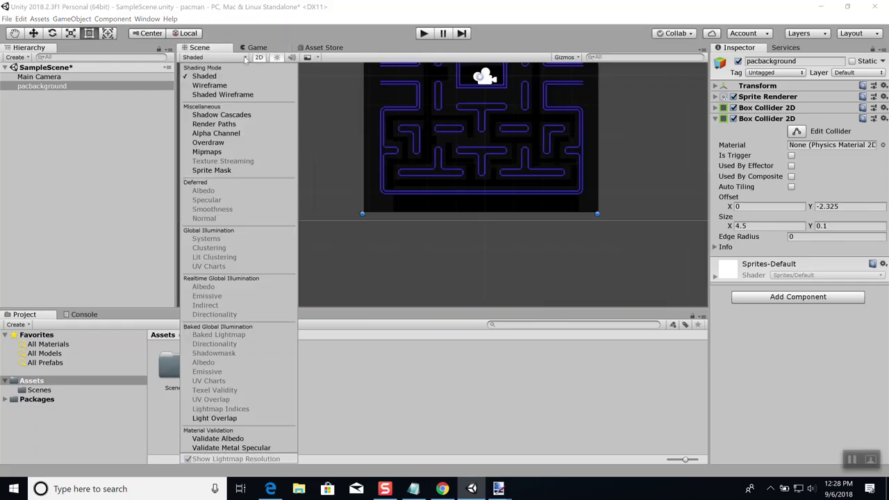
click(219, 85)
scroll(448, 154, down, 3)
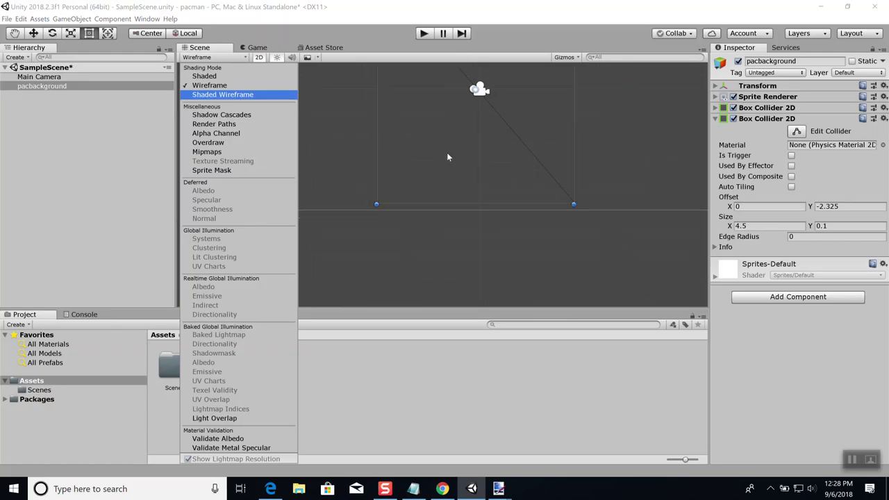
scroll(446, 156, down, 3)
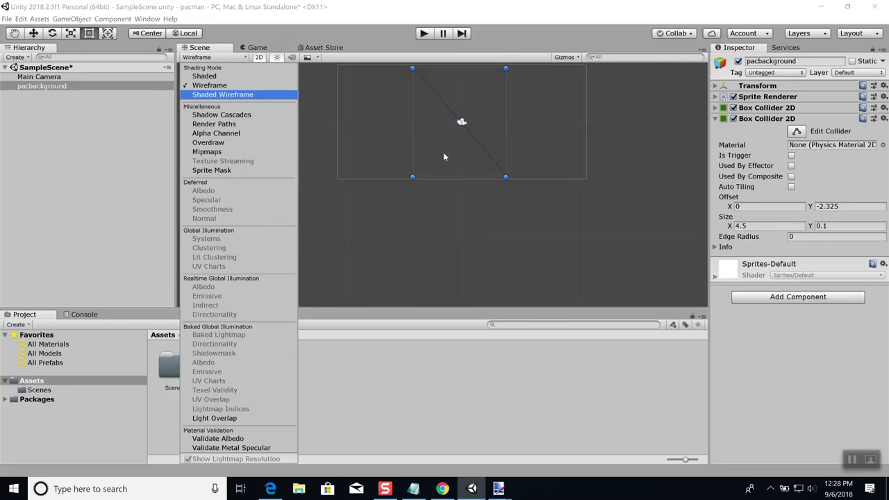
click(534, 129)
key(f)
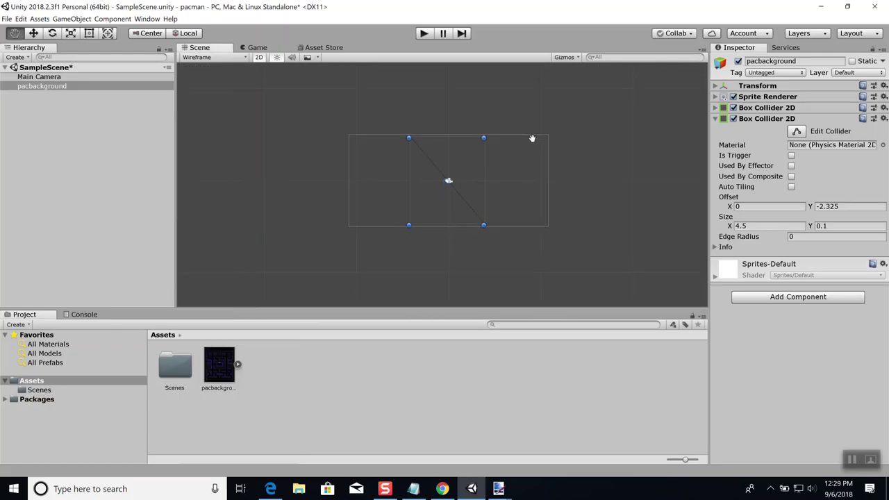
Collapse and re-expand the second Box Collider 2D to show the collider outlines, and set the Scene view's shading mode to Shaded
scroll(532, 137, up, 3)
middle_drag(516, 158, 531, 141)
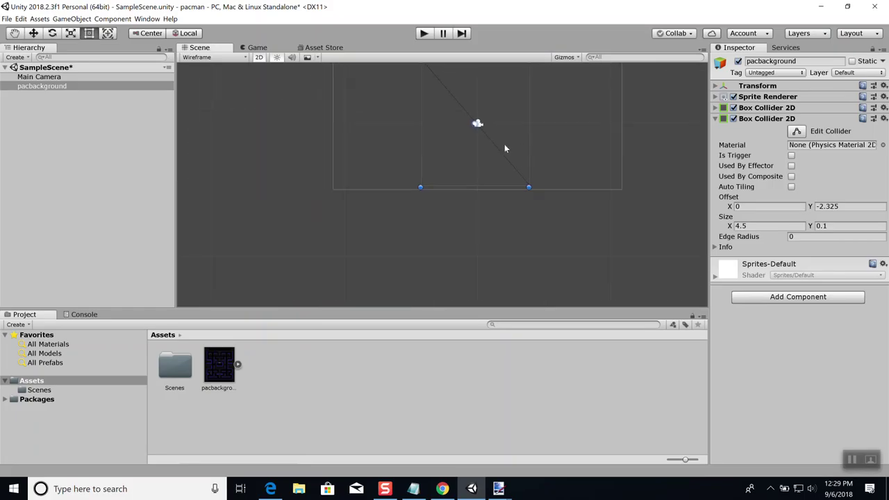
click(724, 119)
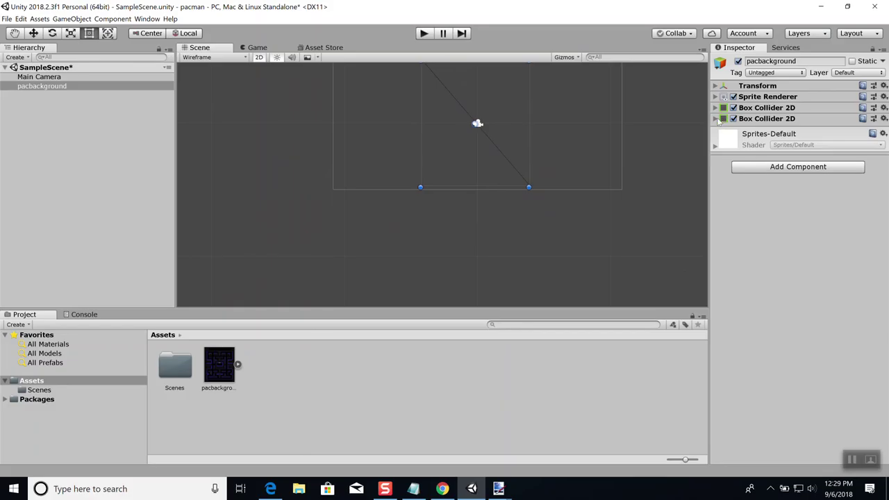
click(715, 119)
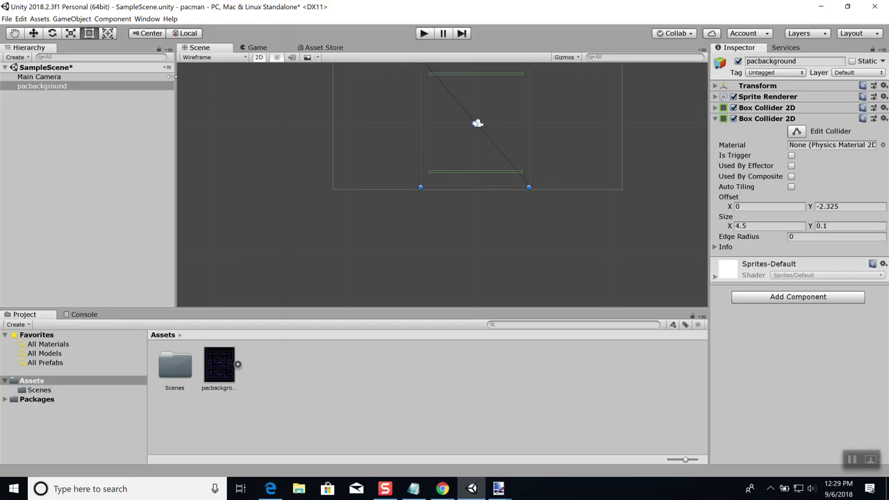
click(239, 58)
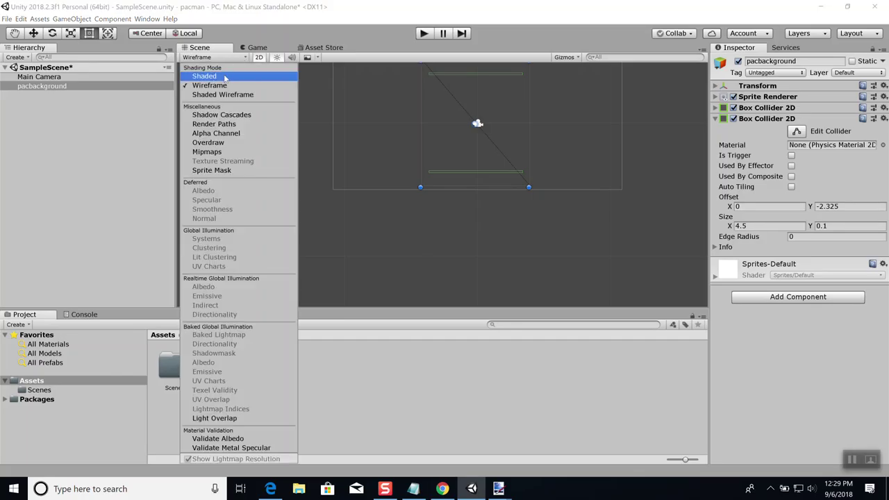
click(225, 77)
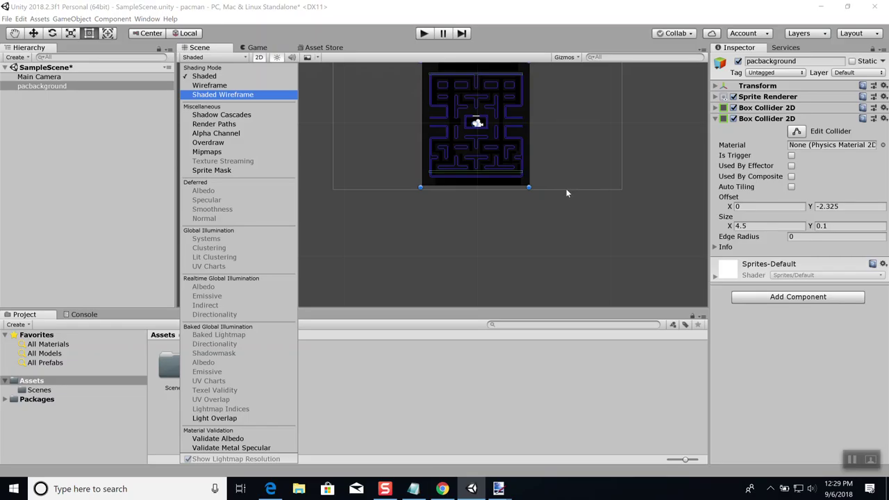
Move the second Box Collider 2D down toward the maze's lower wall, trying Y offsets of -2.5, -2.6 and -2.59
scroll(564, 188, up, 5)
scroll(560, 182, up, 2)
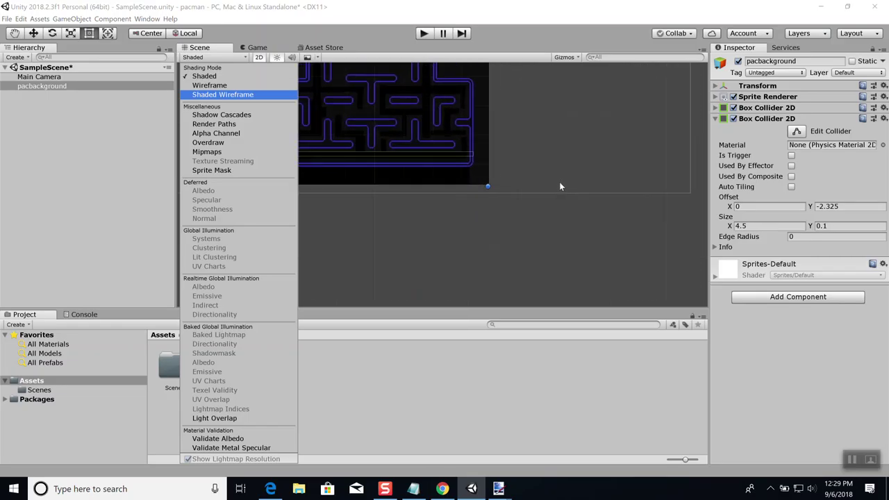
mouse_move(504, 157)
middle_down()
mouse_move(546, 172)
mouse_move(493, 236)
mouse_move(477, 193)
middle_up()
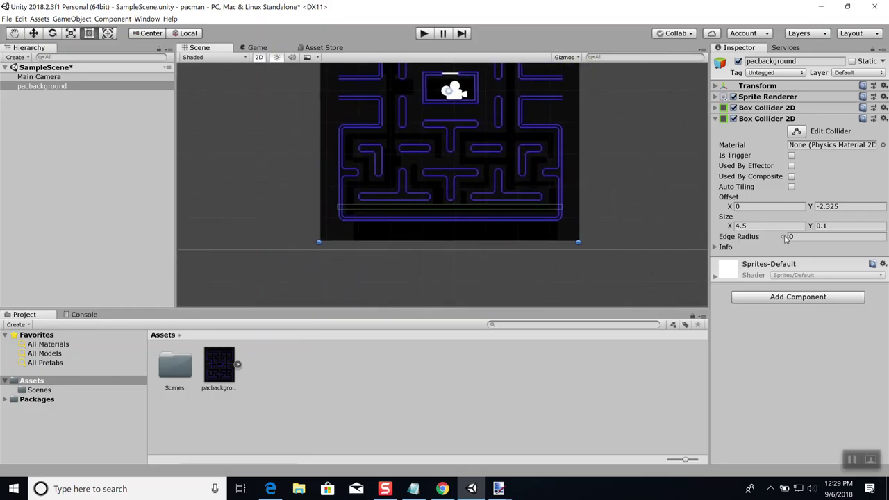
click(844, 203)
text(-)
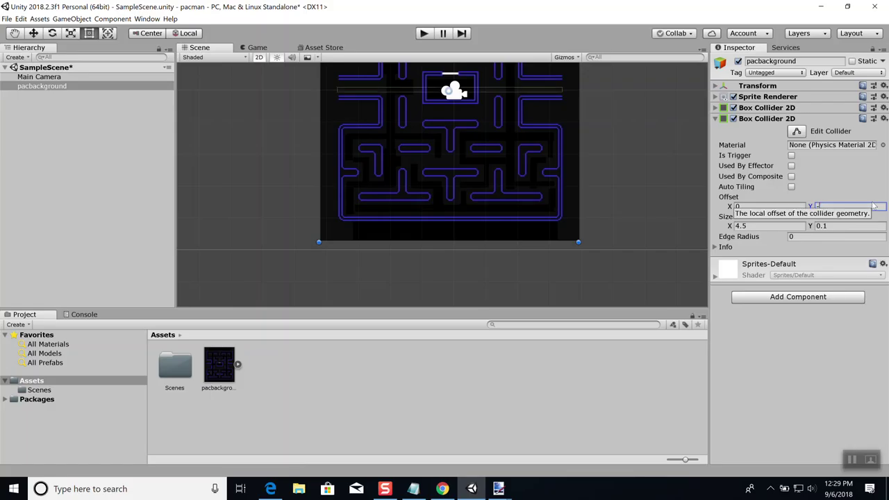
text(2.4)
key(BackSpace)
text(5)
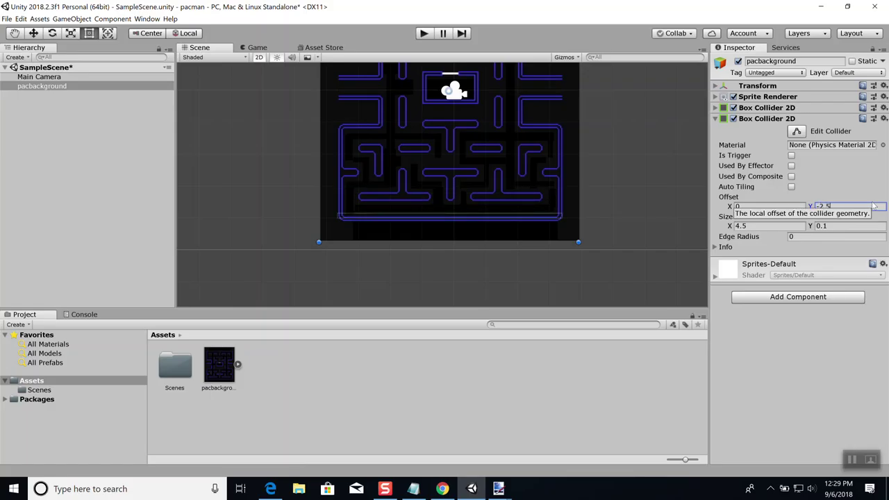
key(BackSpace)
text(6)
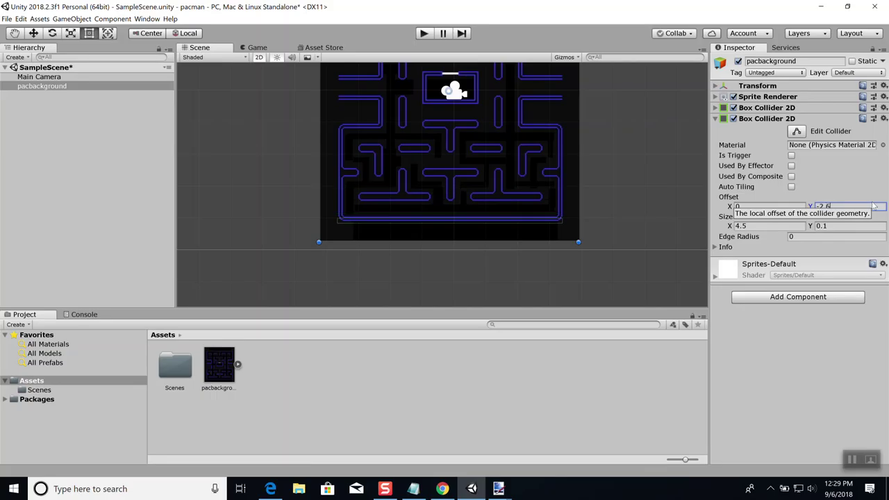
key(BackSpace)
text(59)
Fine-tune the second Box Collider 2D's Y offset to -2.583 against the maze's lower wall
scroll(555, 201, up, 6)
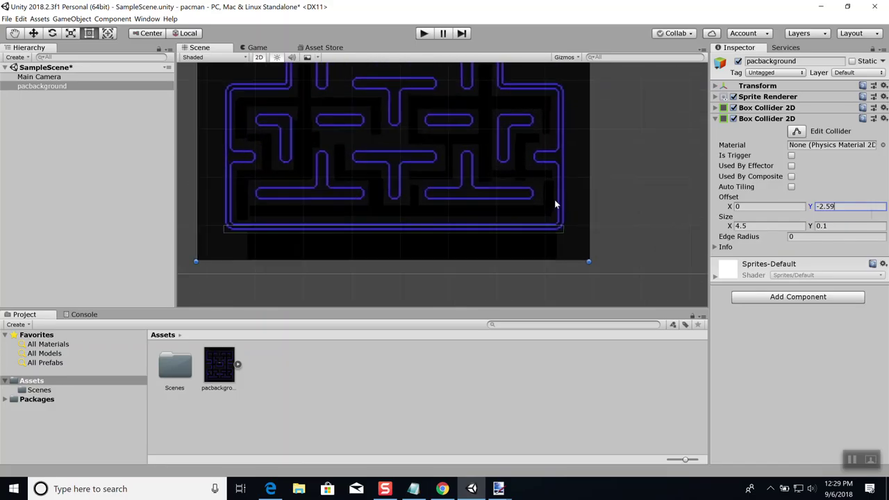
scroll(547, 202, up, 2)
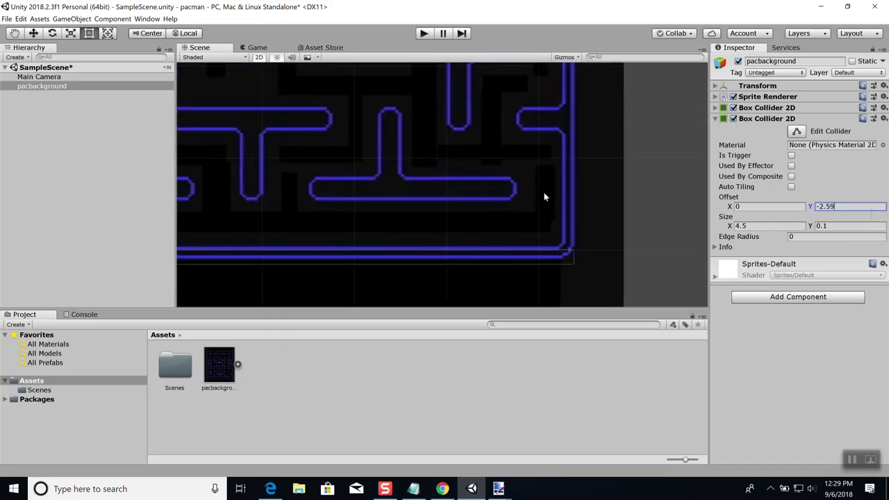
key(BackSpace)
text(85)
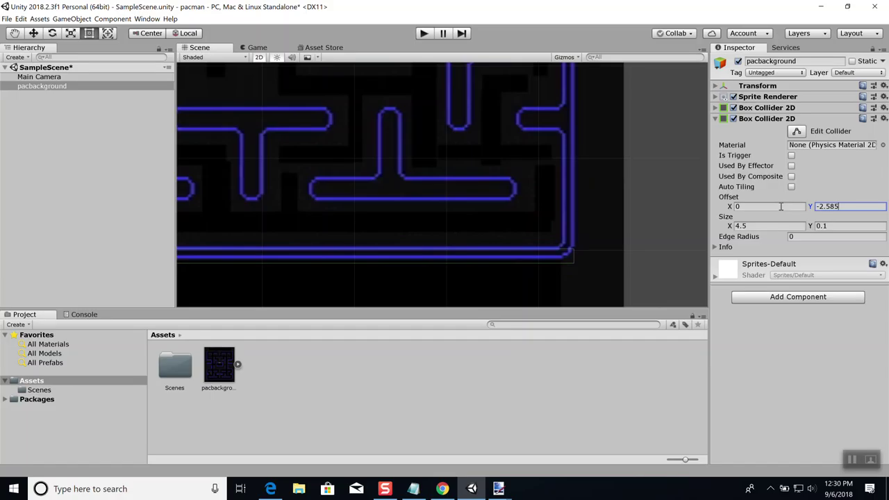
key(BackSpace)
text(3)
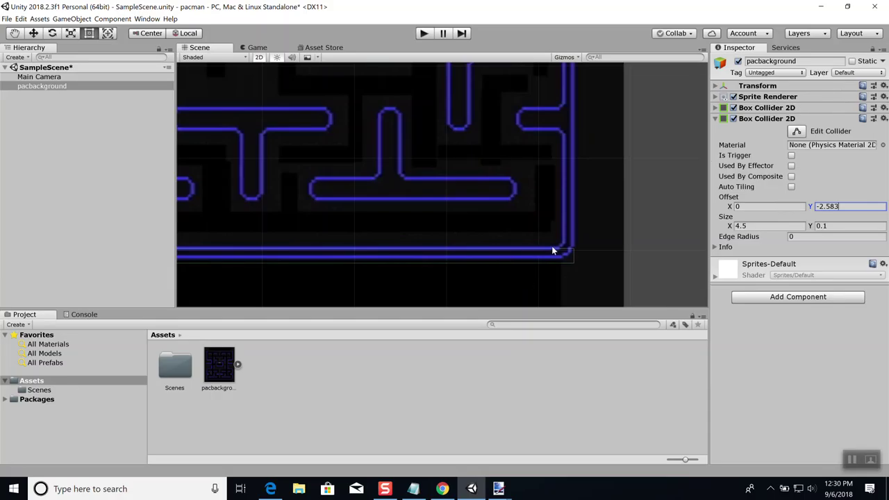
Check the lower wall's collider along its length, view both colliders in Wireframe and return the Scene view to Shaded
middle_drag(484, 232, 555, 227)
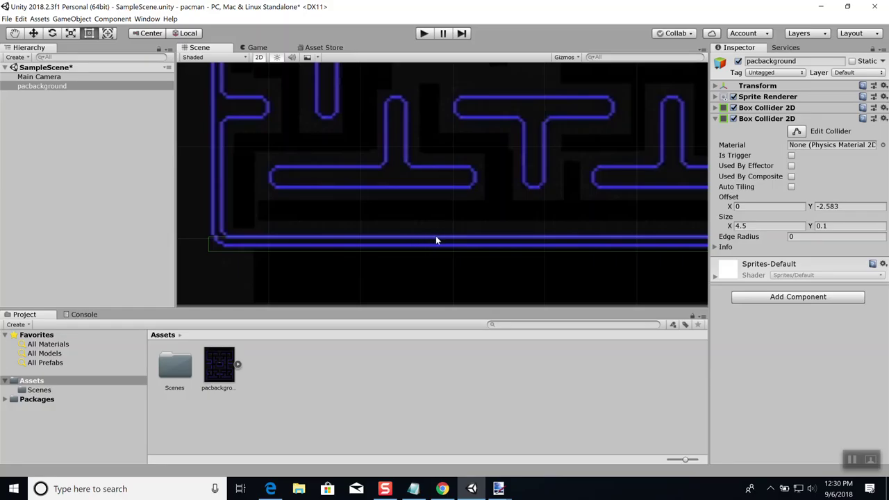
scroll(439, 237, down, 3)
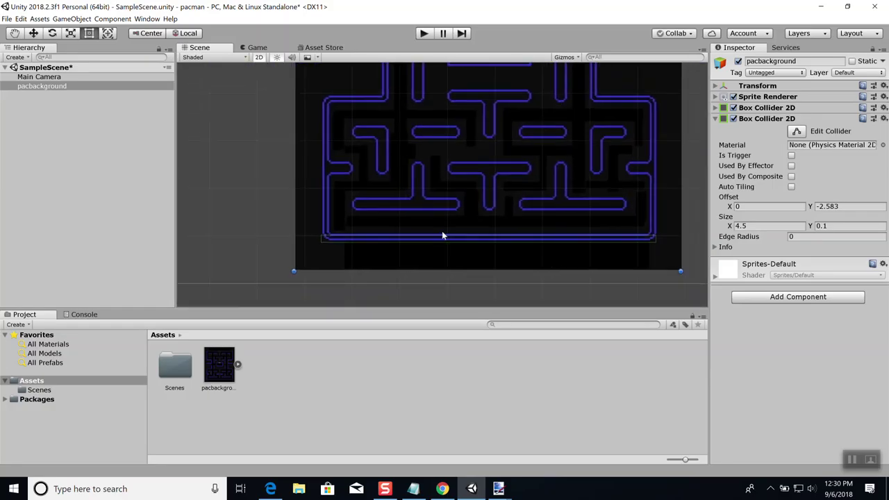
scroll(453, 207, down, 1)
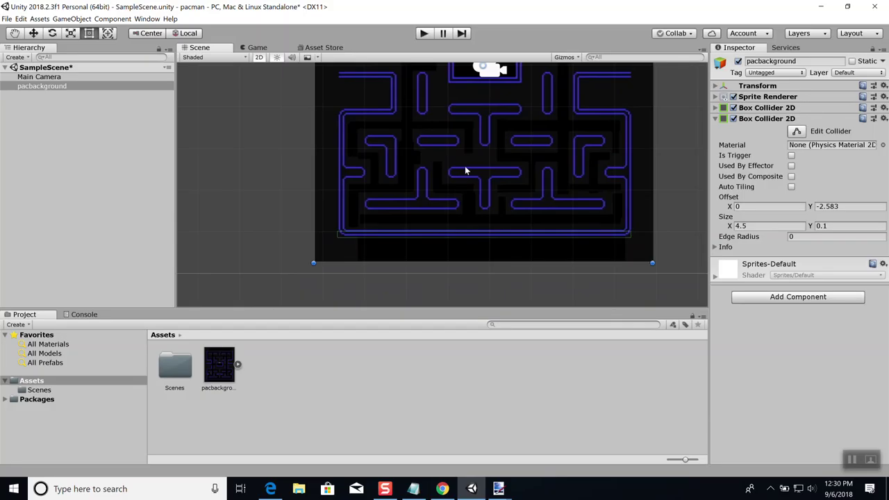
click(243, 58)
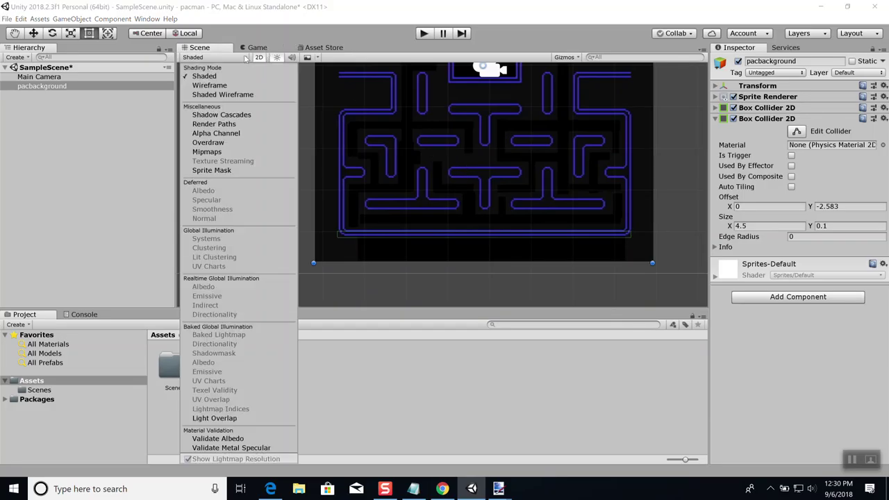
click(222, 86)
scroll(532, 177, down, 3)
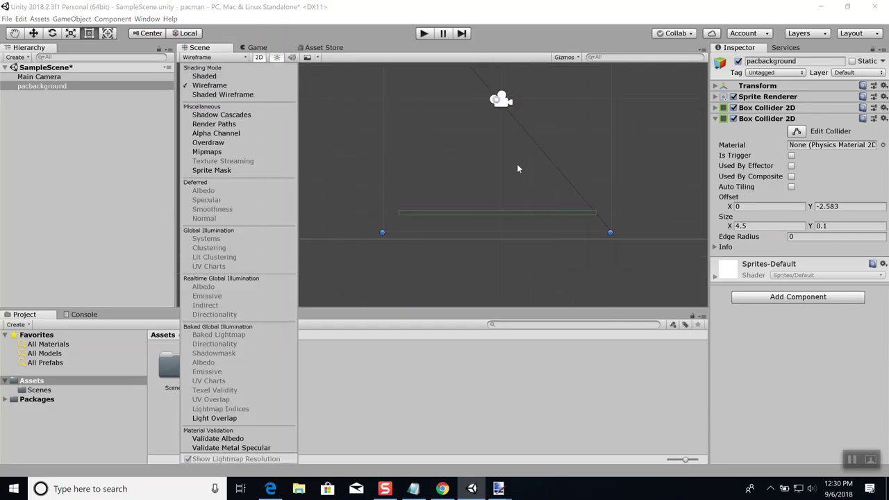
scroll(563, 127, down, 1)
middle_drag(567, 115, 547, 174)
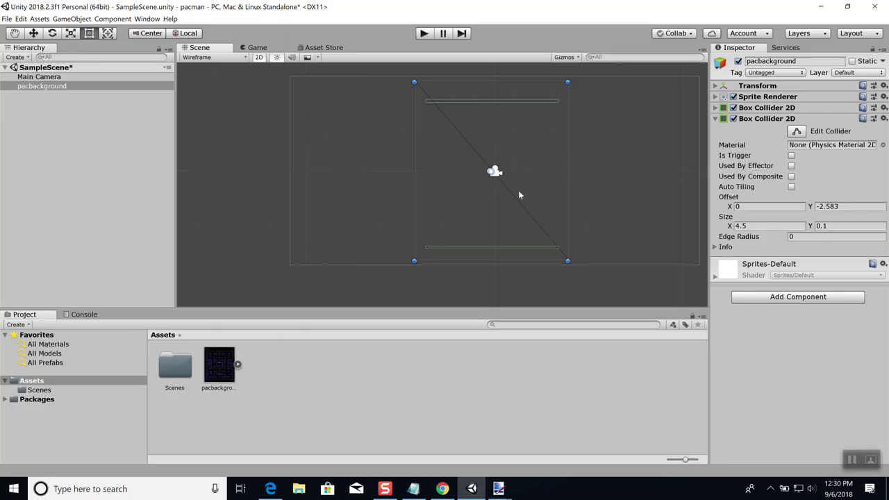
click(245, 58)
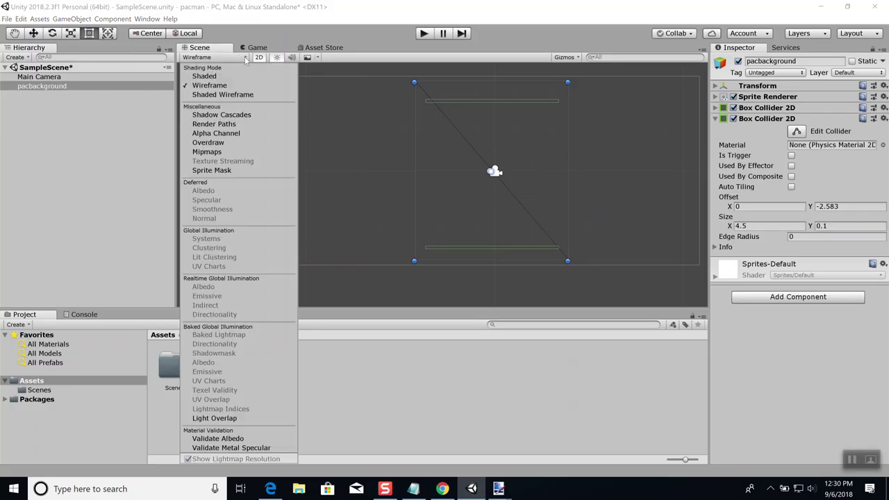
click(204, 75)
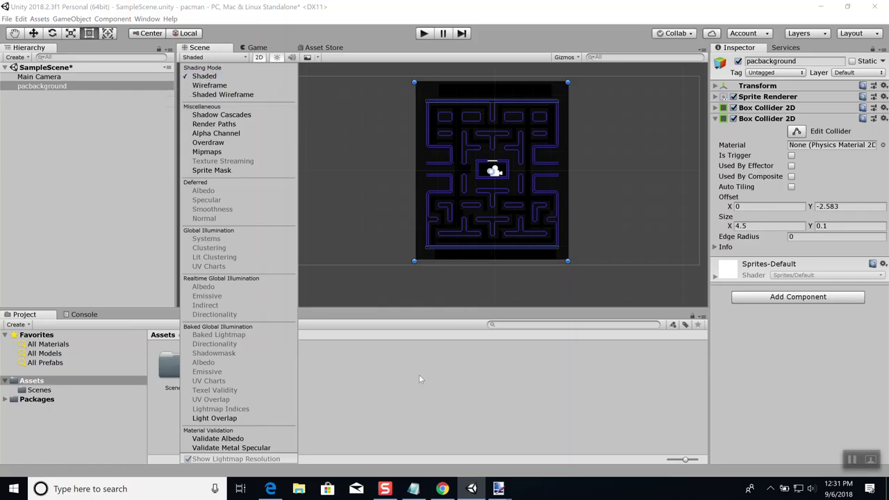
Switch to Chrome, leave the Pac-Man screenshot page and close the Wikipedia tab to return to the Google image results
mouse_move(442, 489)
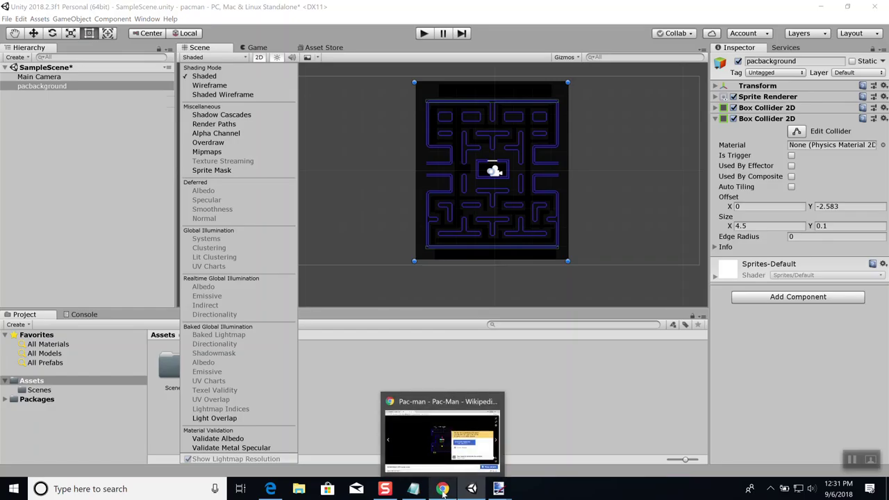
click(419, 429)
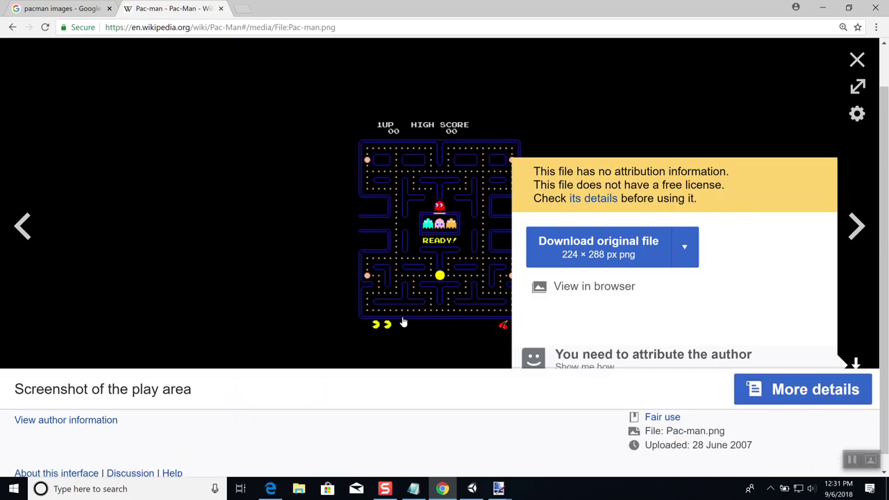
click(12, 28)
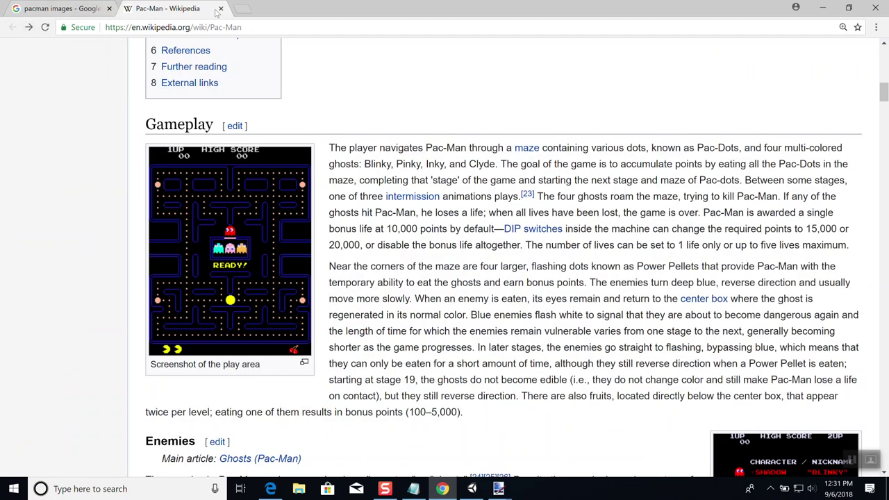
click(220, 9)
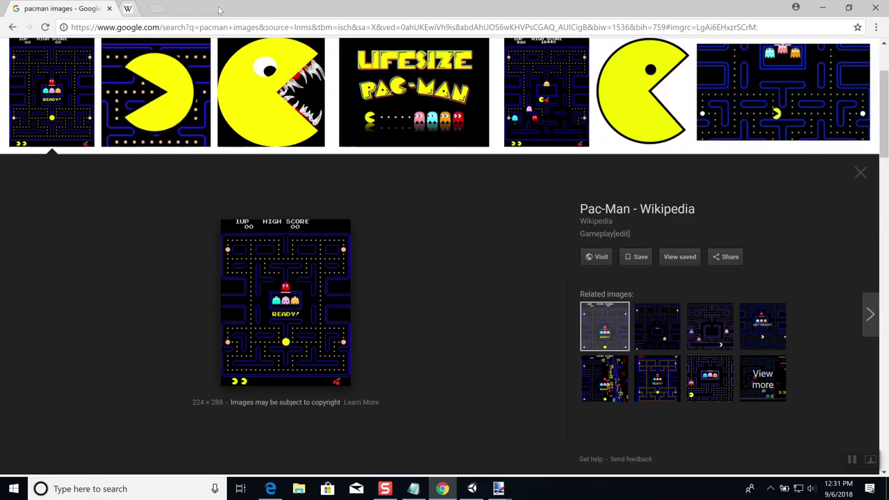
Browse the "pacman images" results and open the preview of the yellow Pac Man vector image from vectorstash
scroll(393, 185, up, 2)
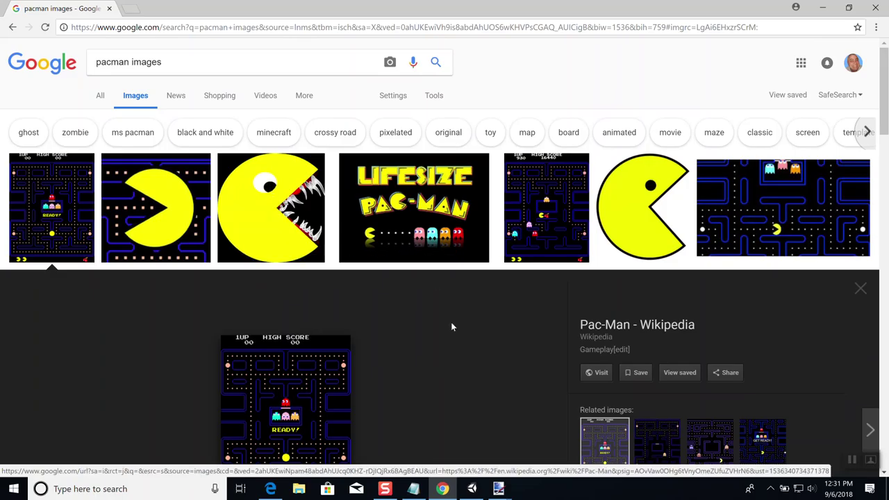
scroll(450, 312, down, 10)
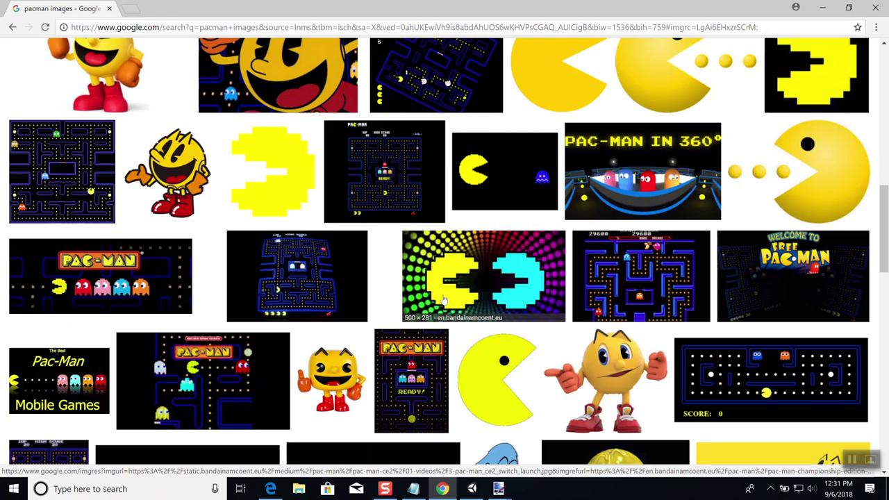
scroll(444, 299, up, 5)
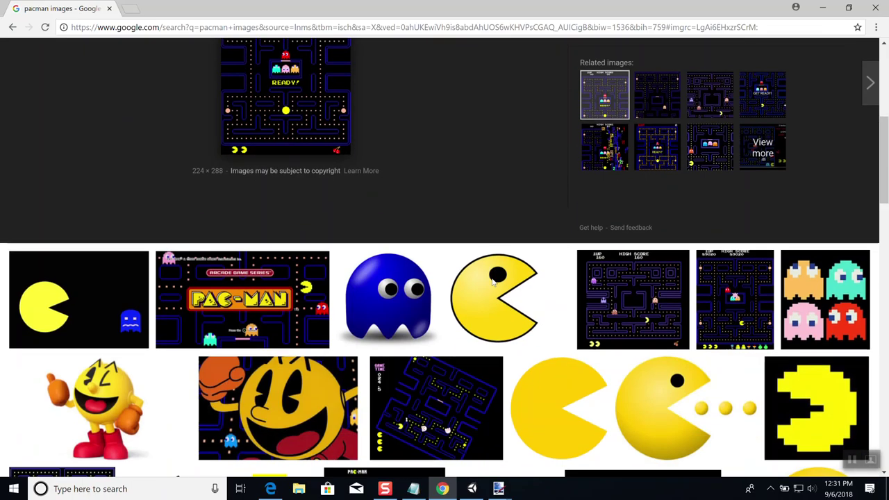
click(482, 297)
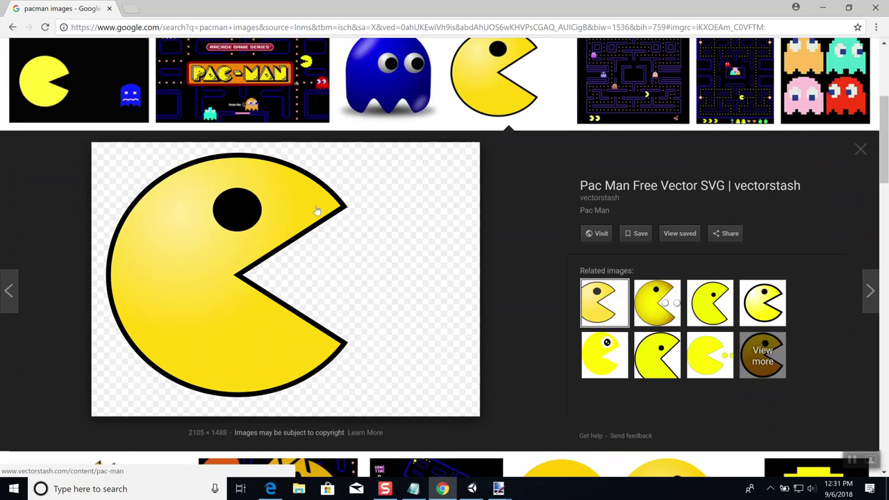
right_click(235, 211)
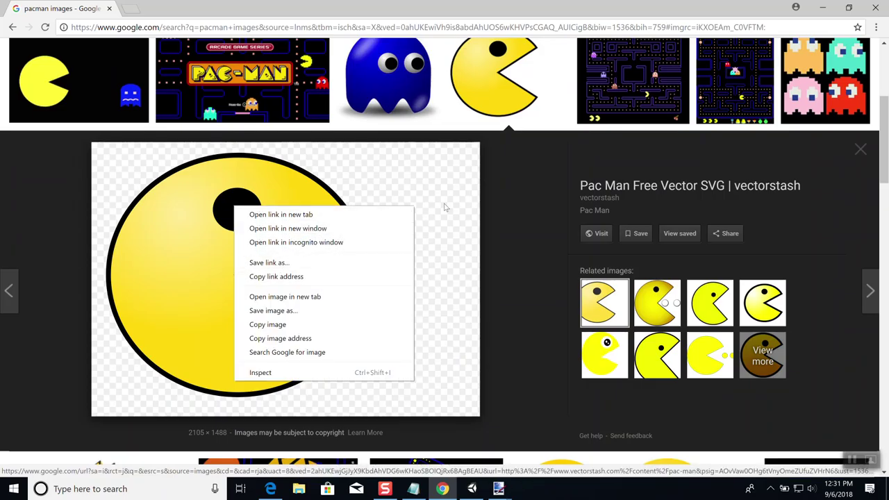
drag(350, 165, 265, 117)
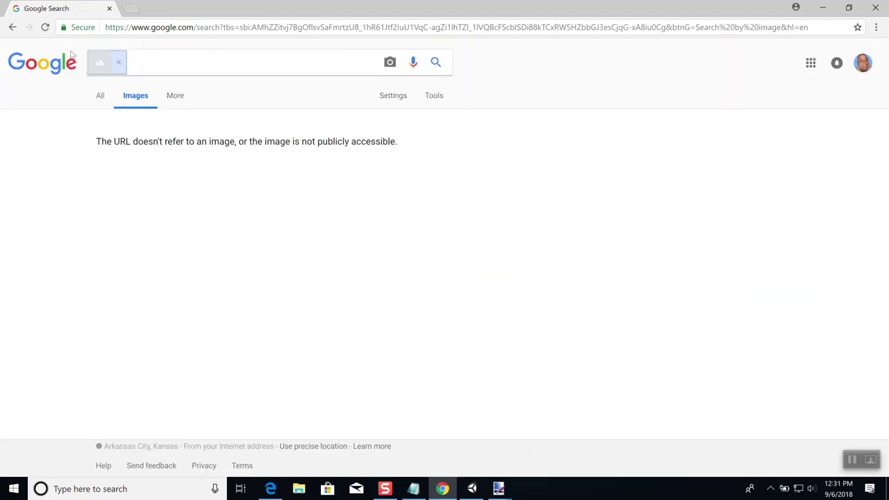
click(13, 27)
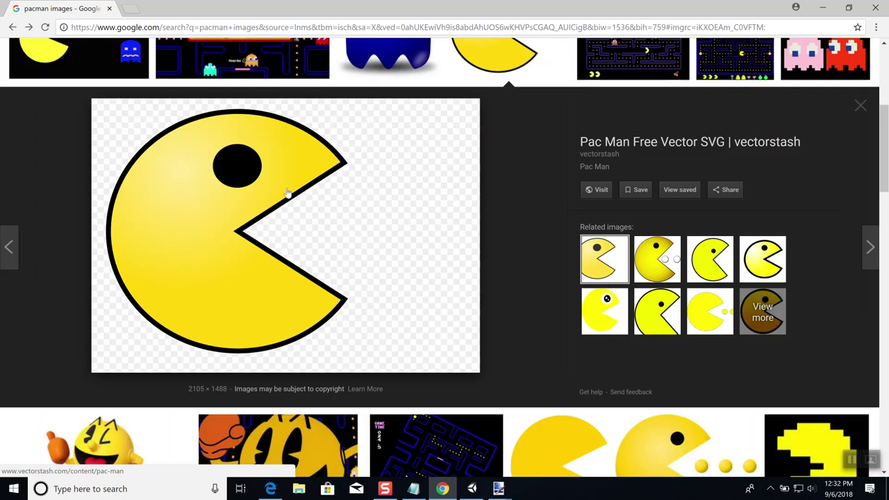
right_click(218, 152)
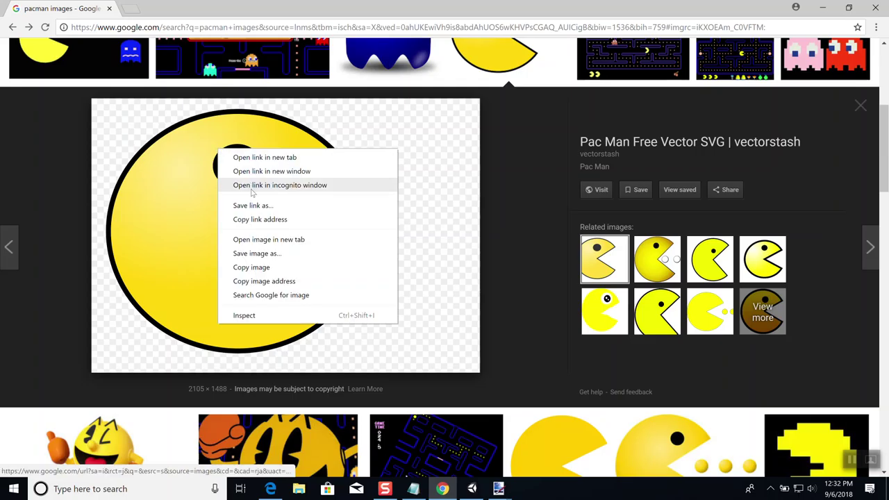
click(255, 254)
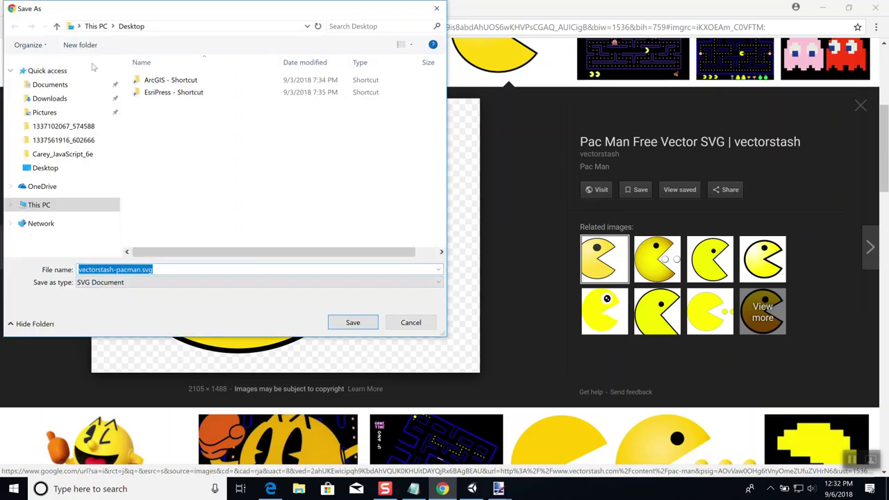
click(45, 112)
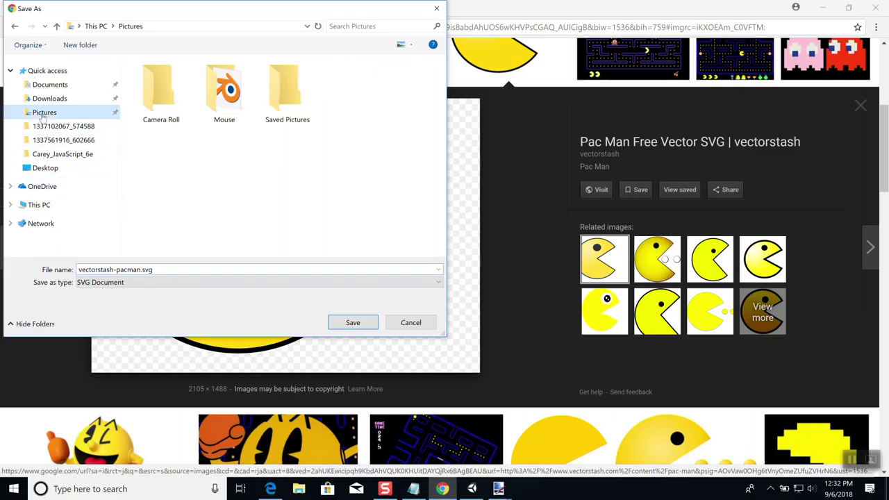
click(175, 270)
click(160, 282)
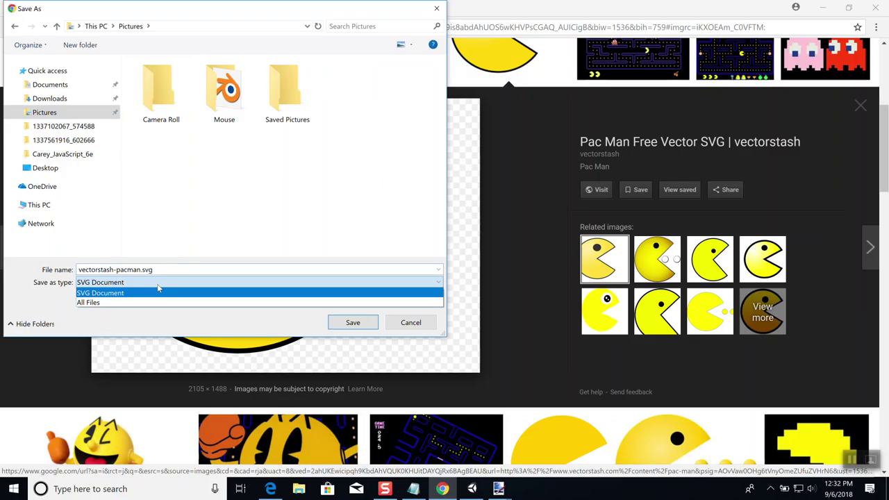
click(158, 290)
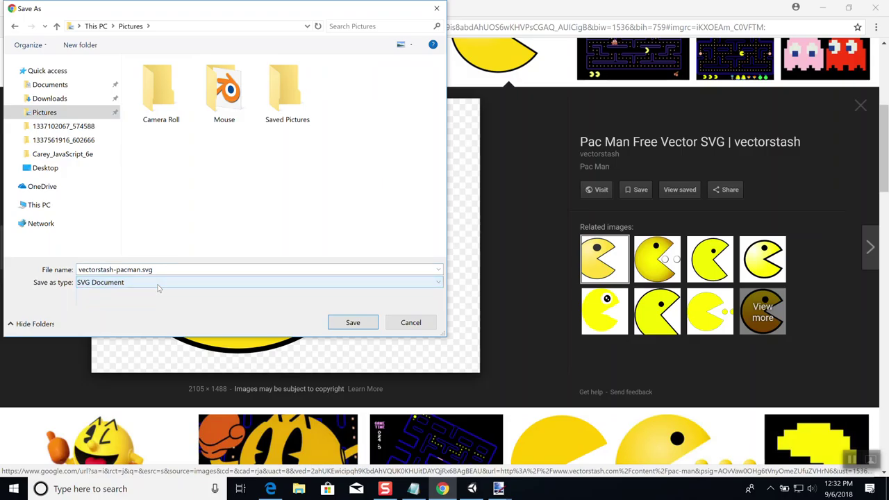
click(413, 323)
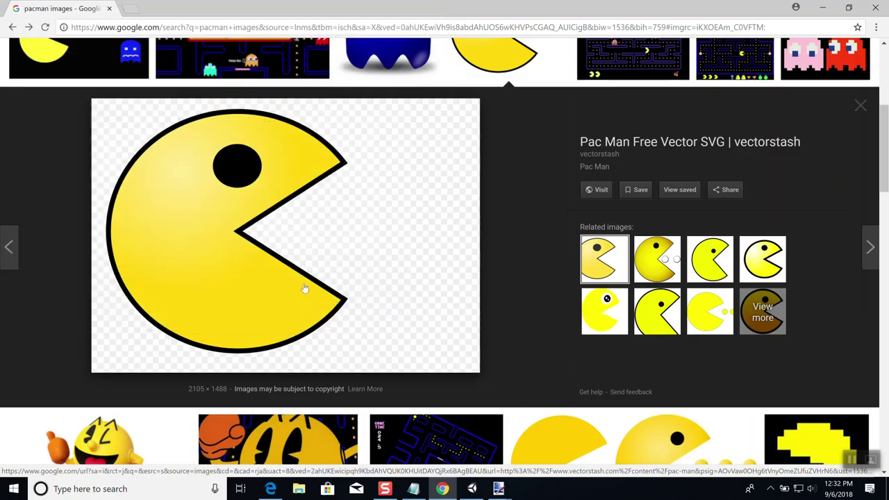
Copy the previewed Pac-Man image, switch to paint.net and paste it into a new image
right_click(290, 280)
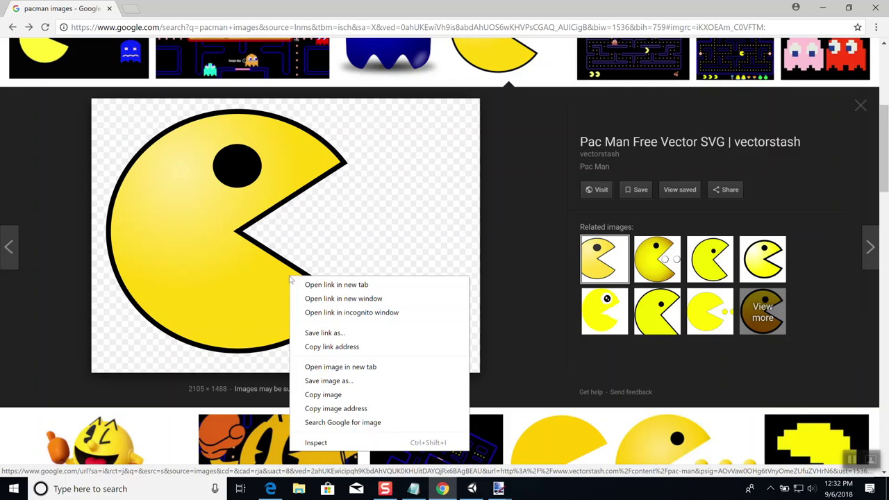
click(325, 396)
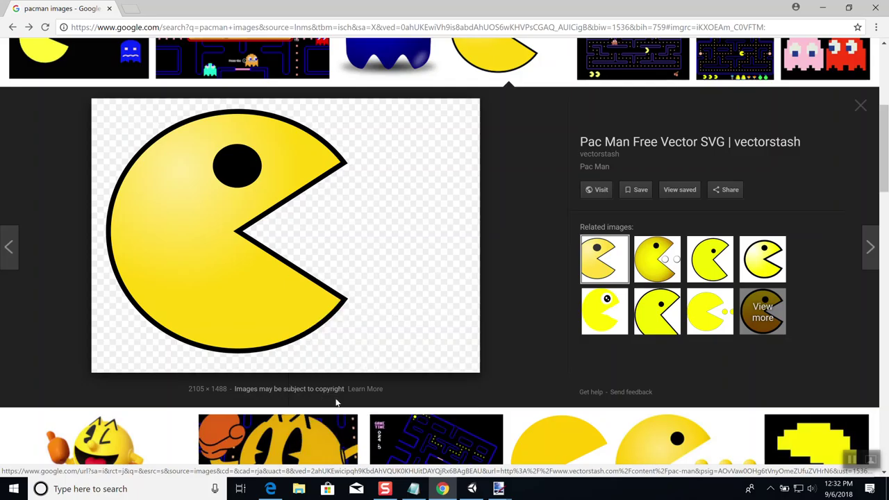
click(499, 488)
click(562, 441)
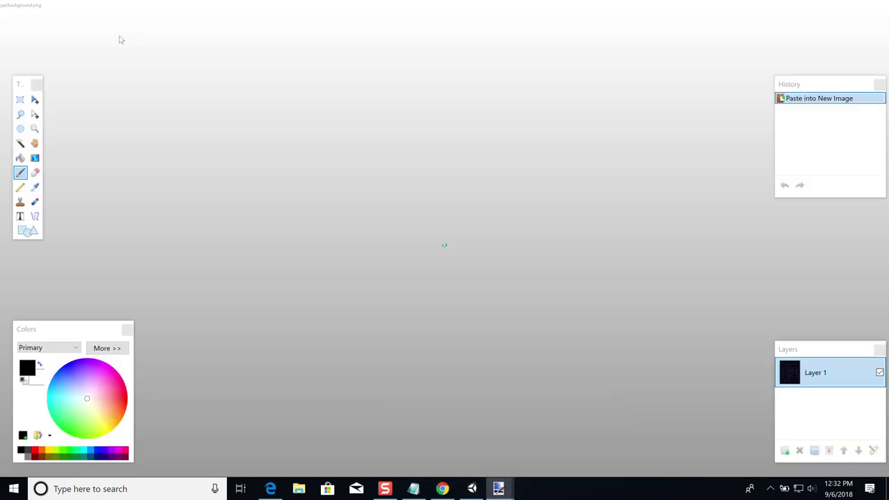
click(12, 22)
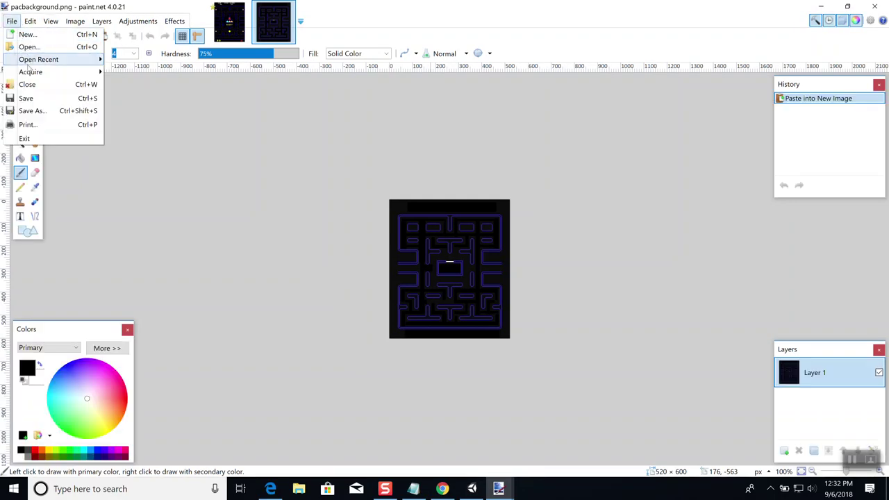
mouse_move(32, 22)
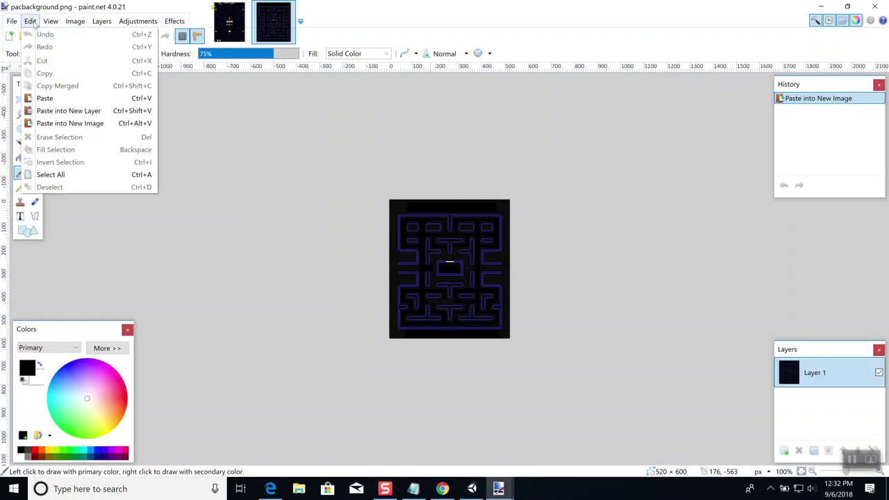
click(58, 125)
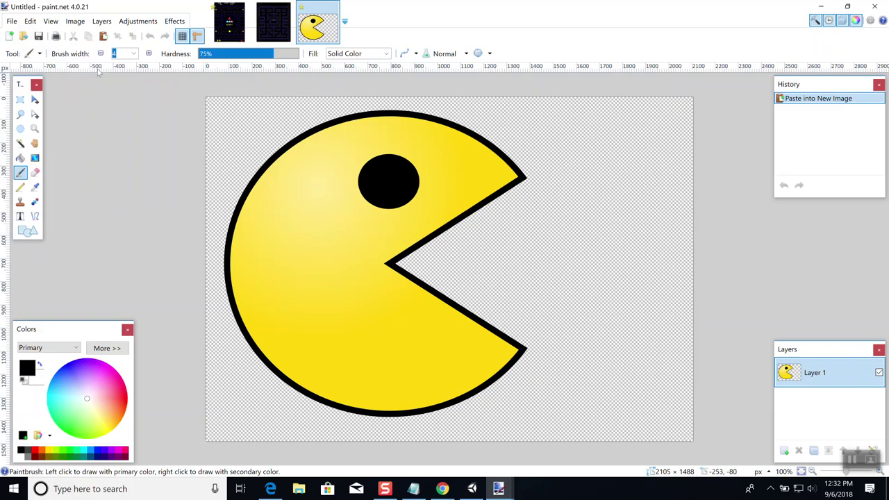
Select a rectangle of about 1492 × 1429 px around Pac-Man from the canvas origin, copy it and paste it into a new image
click(20, 100)
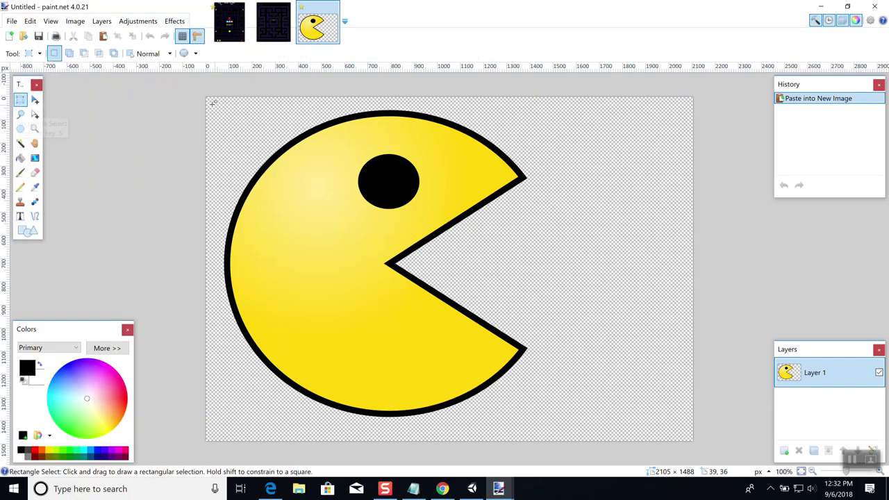
drag(206, 96, 551, 426)
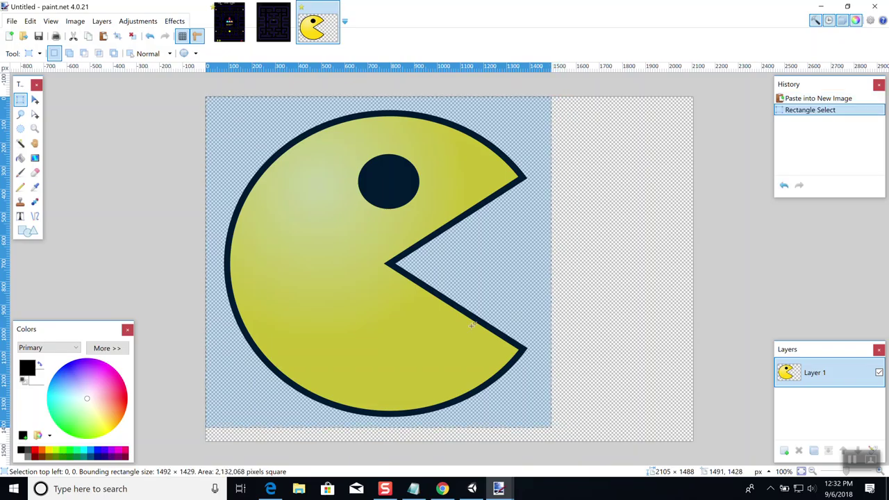
click(30, 21)
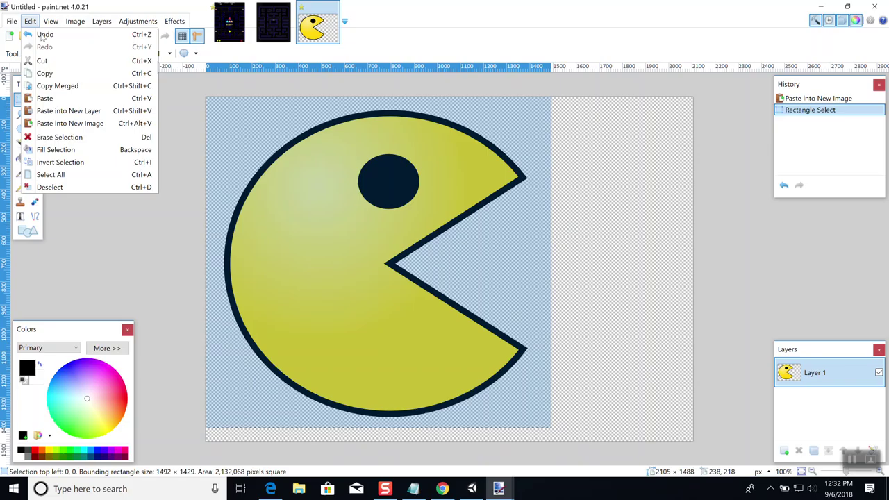
click(44, 73)
click(29, 21)
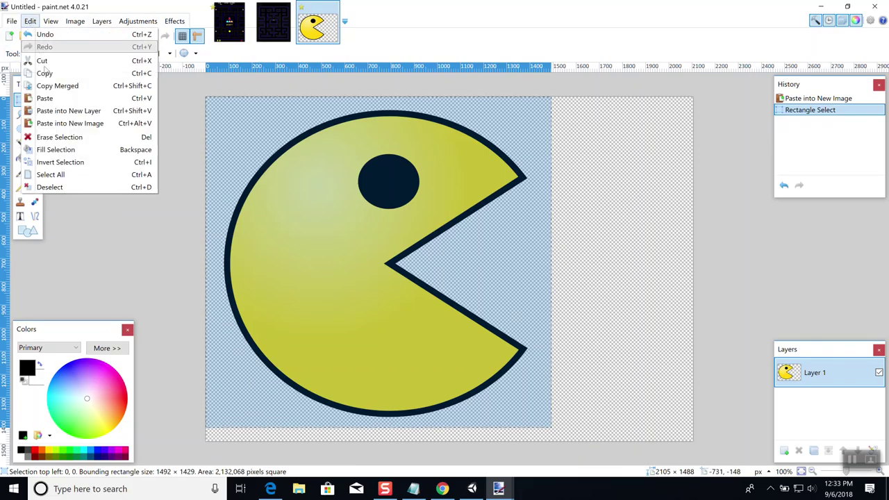
click(69, 123)
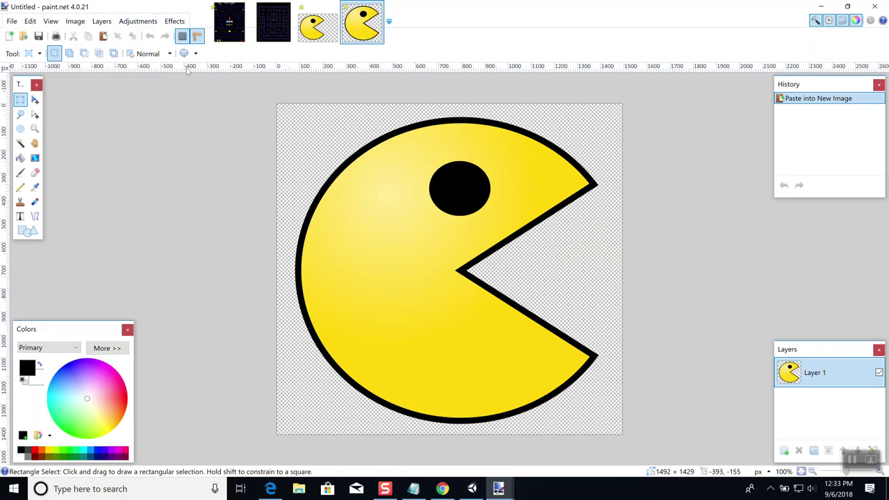
Resize the cropped Pac-Man image to a width of 200 pixels with the aspect ratio maintained
click(75, 21)
click(105, 44)
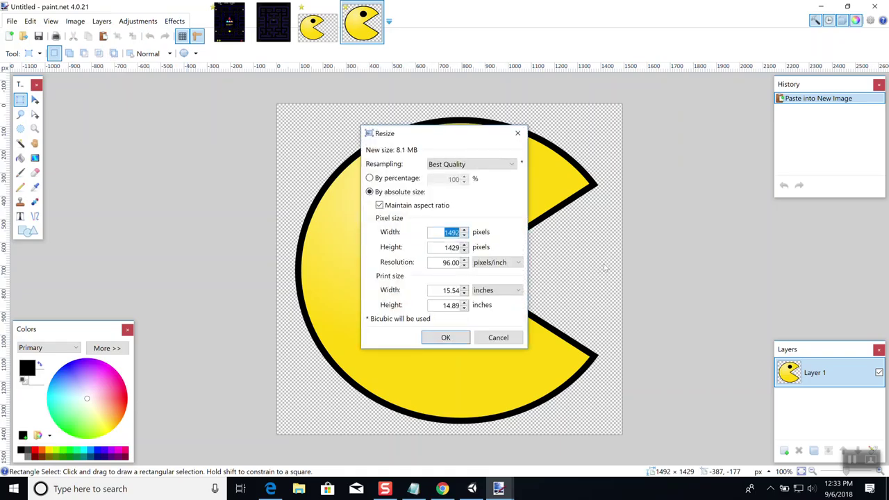
text(200)
key(Tab)
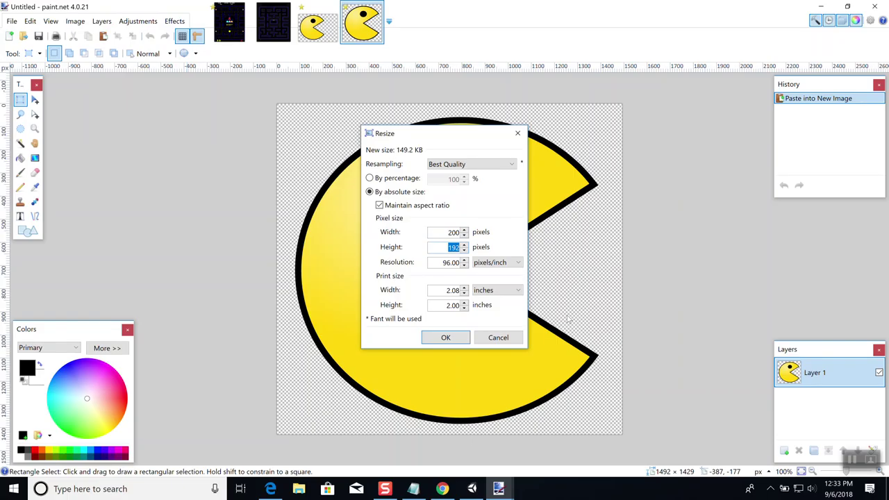
click(446, 338)
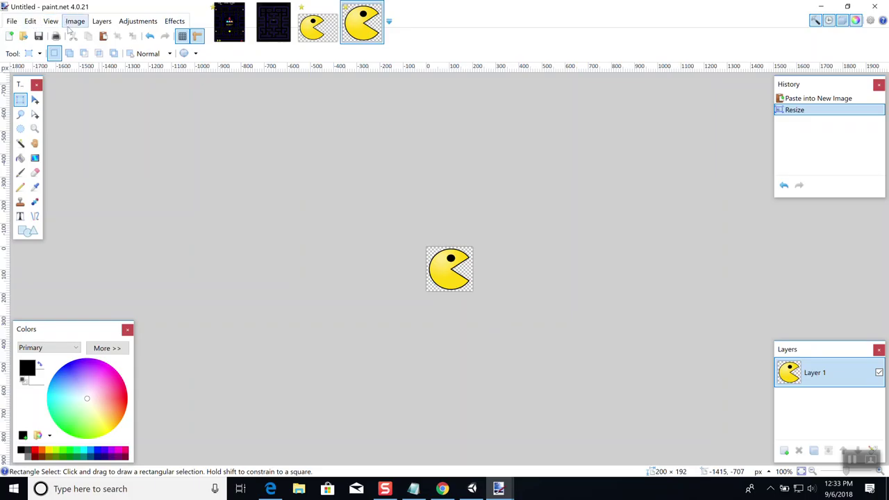
Save the resized image as pacman.png in the Pictures folder with Auto-detect bit depth
click(12, 22)
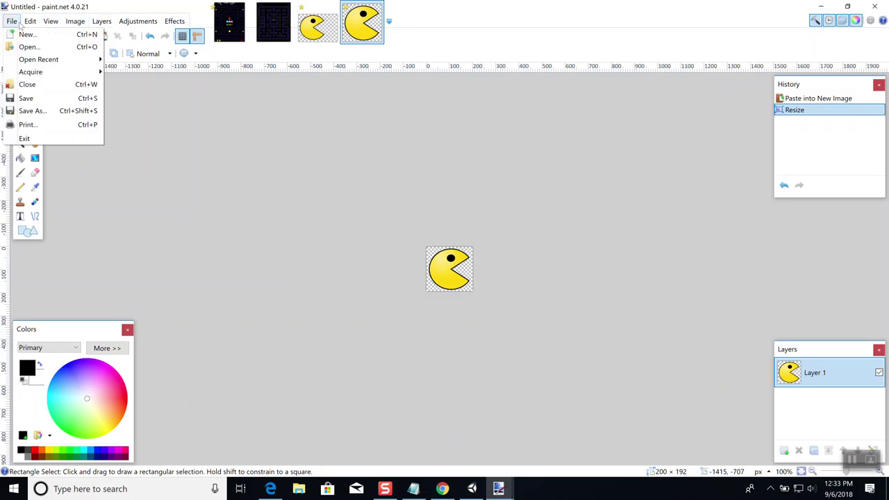
click(35, 99)
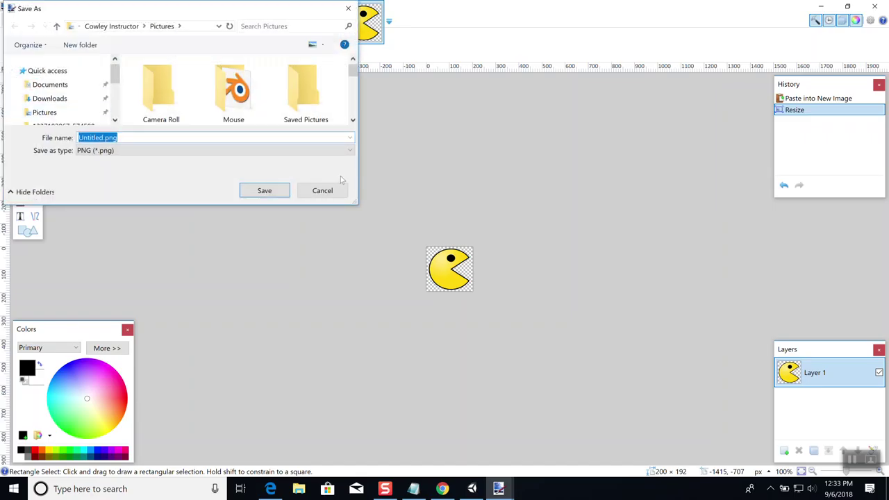
text(pacman)
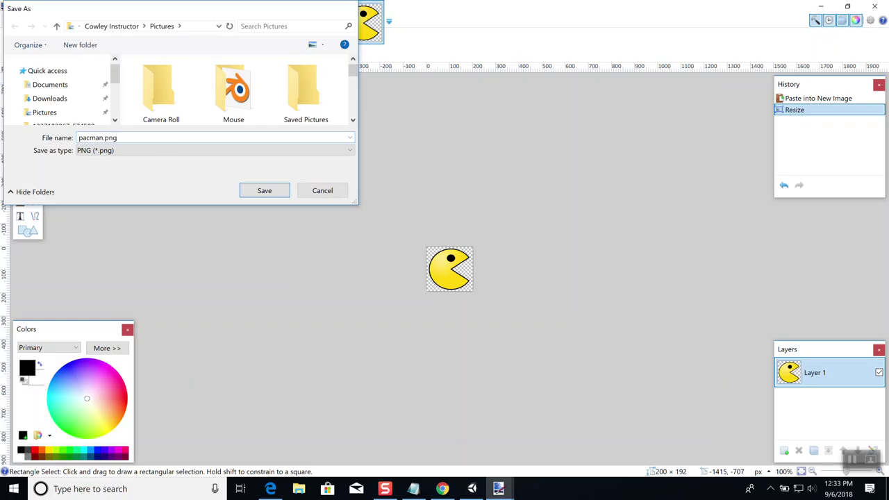
key(Return)
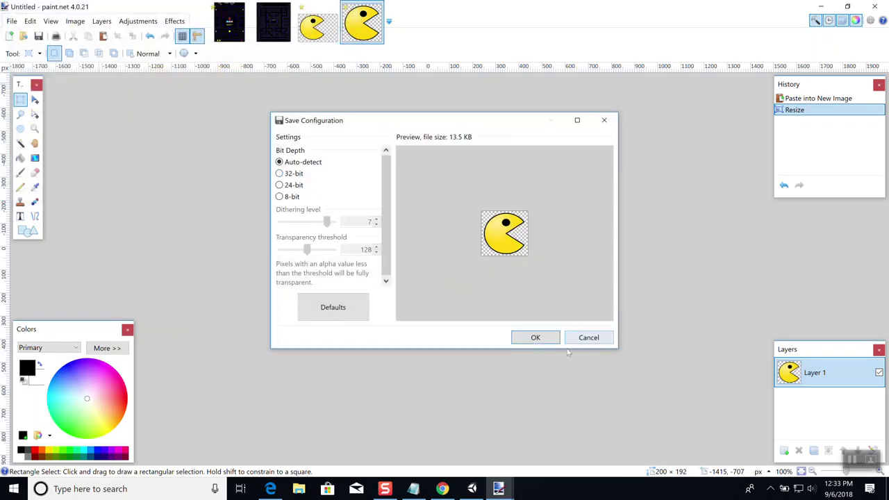
click(535, 338)
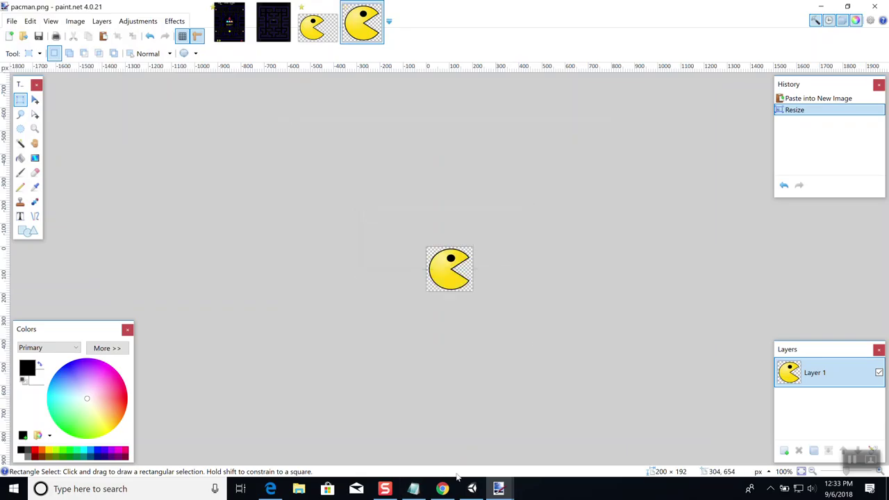
Switch to Unity, import pacman.png into Assets and place it in the scene over the maze, just left of the central pen
click(472, 488)
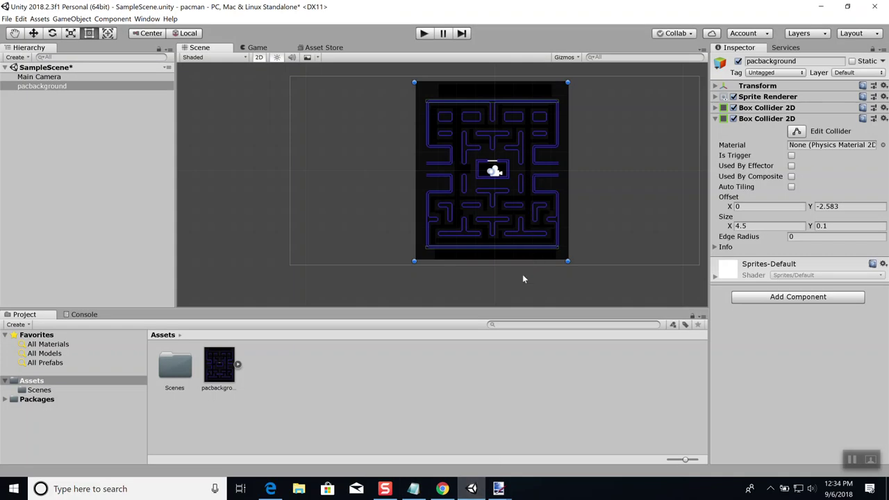
right_click(276, 386)
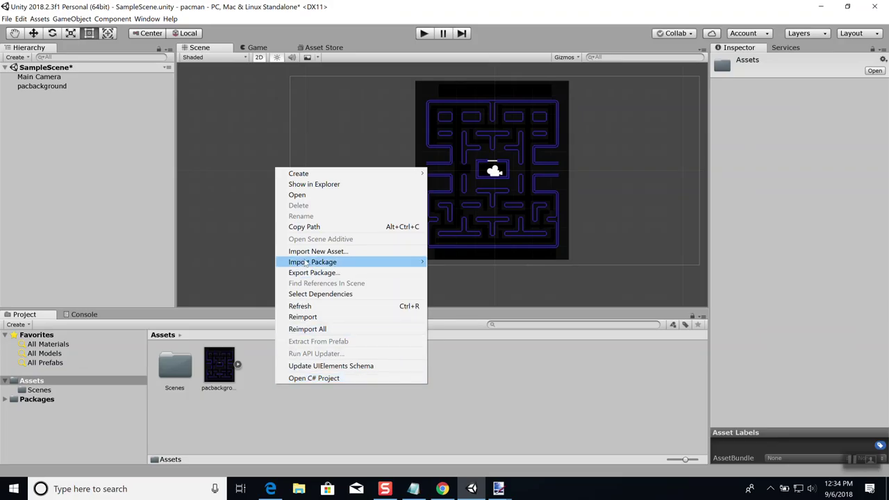
click(318, 250)
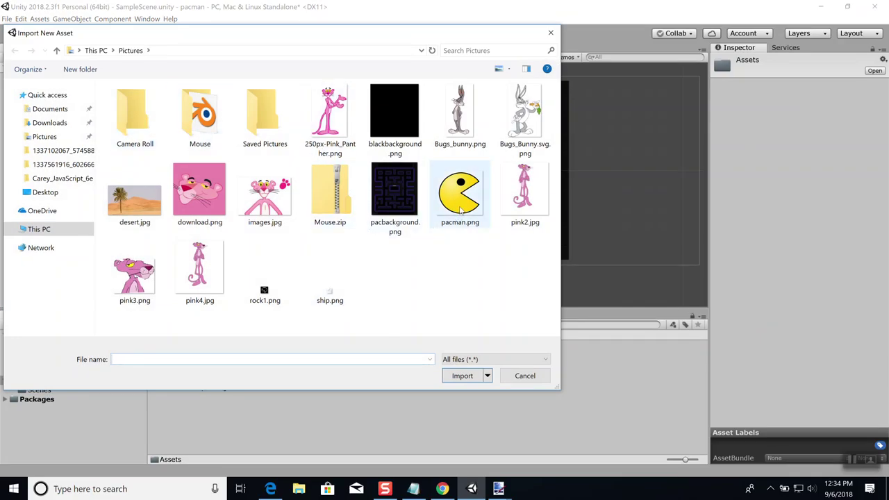
double_click(458, 194)
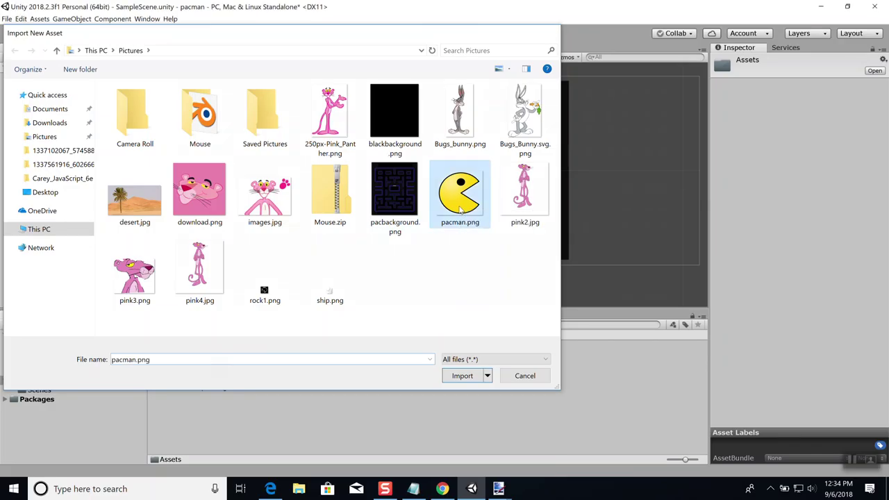
drag(264, 368, 463, 167)
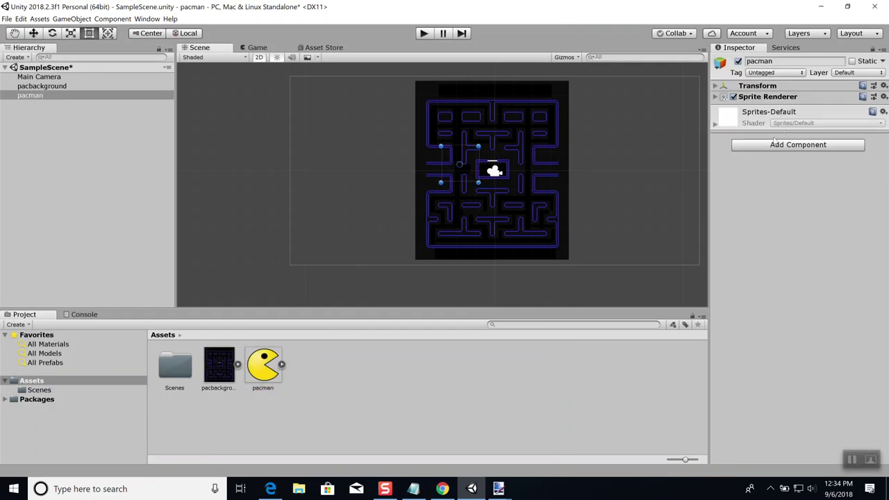
Set the pacman sprite's Order in Layer to 1 and shrink it to a scale of about 0.356 by 0.377
click(715, 85)
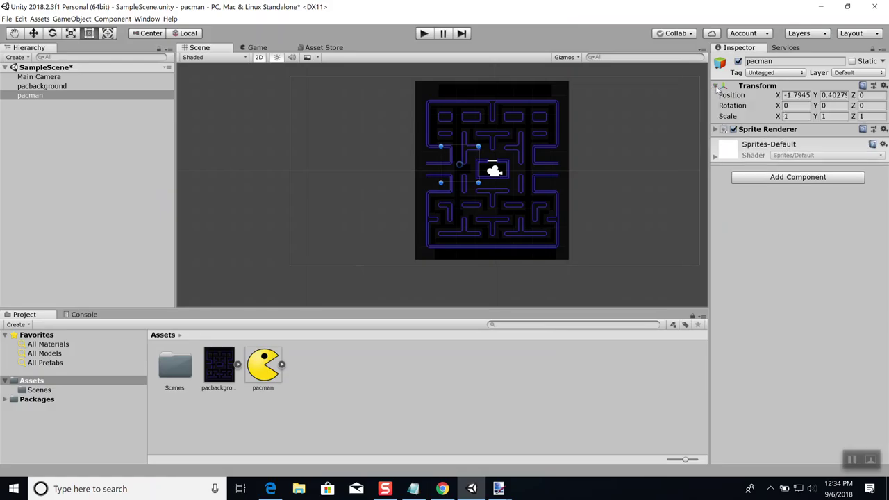
click(715, 129)
click(805, 207)
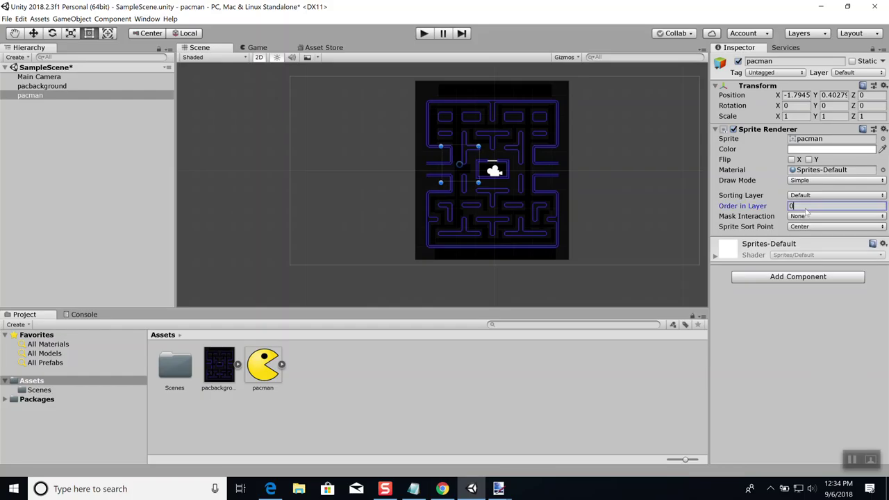
text(1)
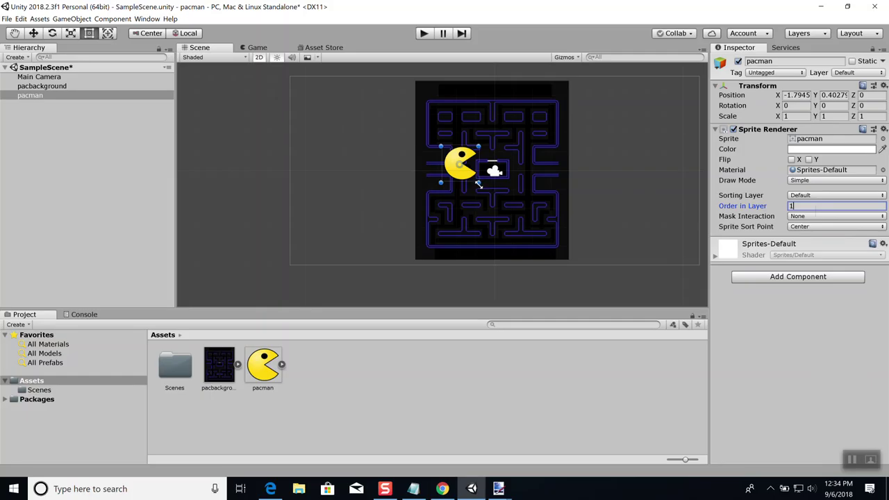
drag(478, 181, 456, 160)
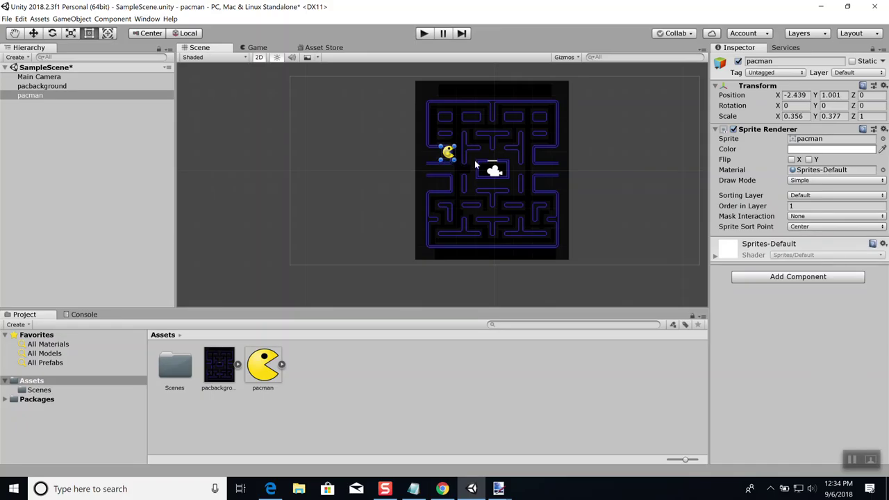
scroll(500, 191, up, 4)
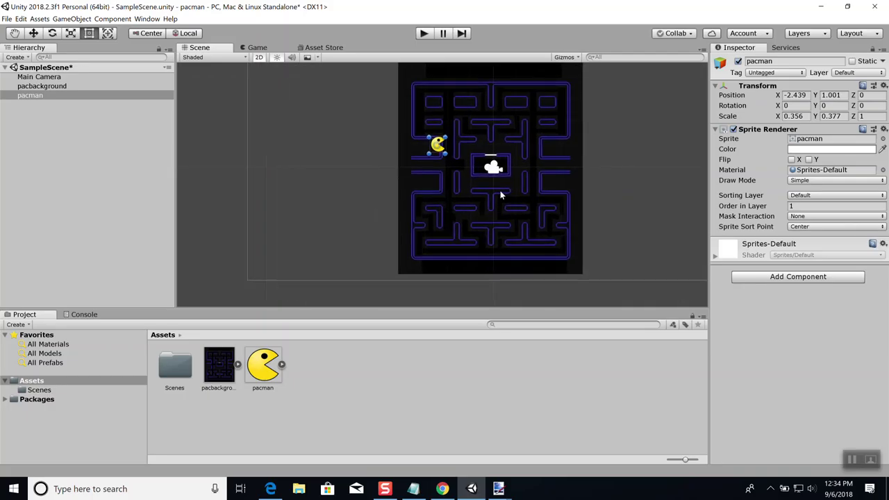
Shrink the pacman sprite to a scale of about 0.239 by 0.250 and place it in the upper-left corridor at about X -2.03, Y 1.752
scroll(500, 193, up, 5)
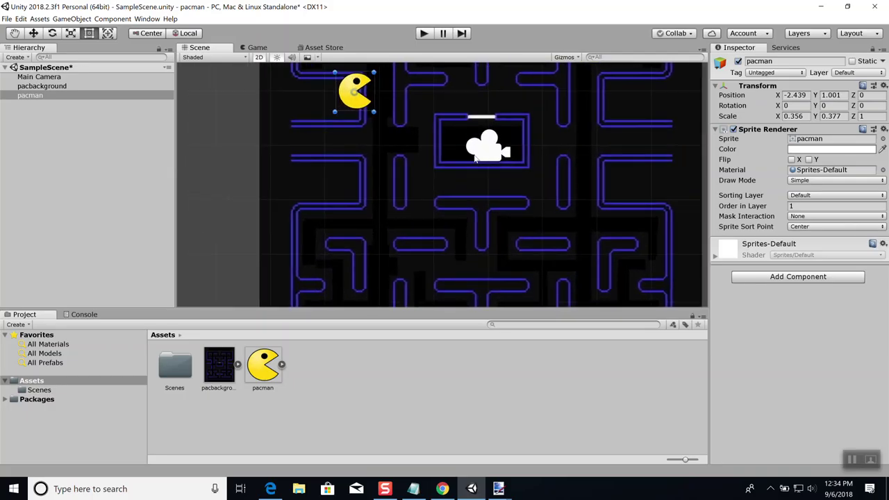
click(472, 159)
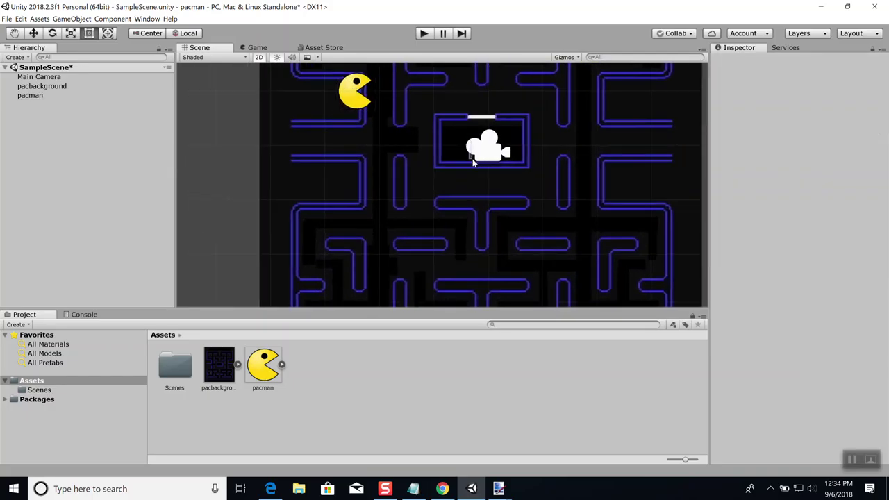
middle_drag(413, 101, 453, 196)
click(397, 178)
drag(399, 195, 421, 144)
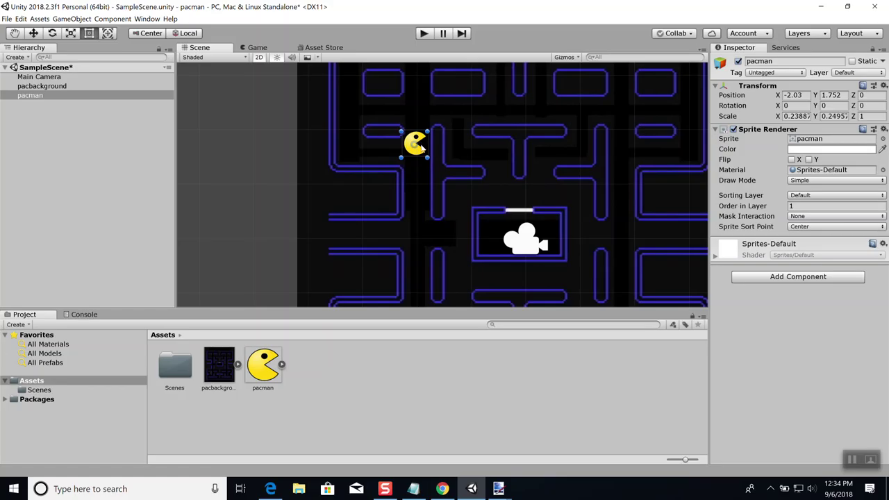
scroll(444, 186, down, 5)
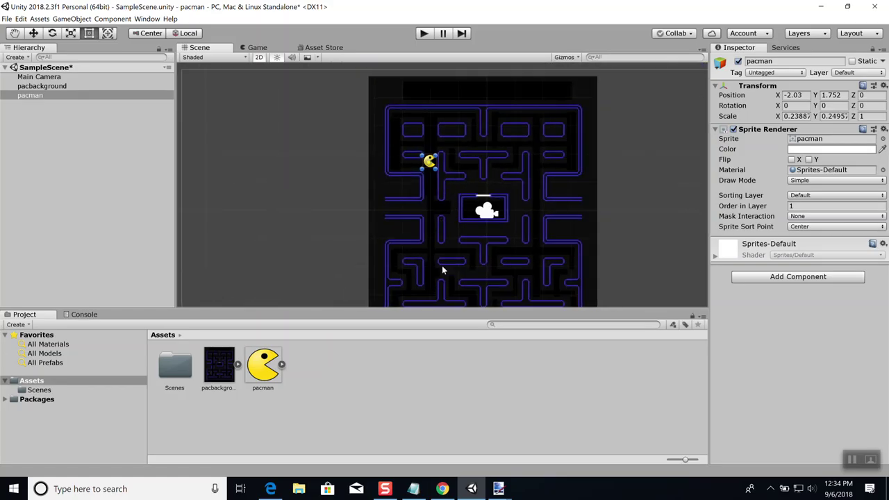
scroll(443, 233, down, 1)
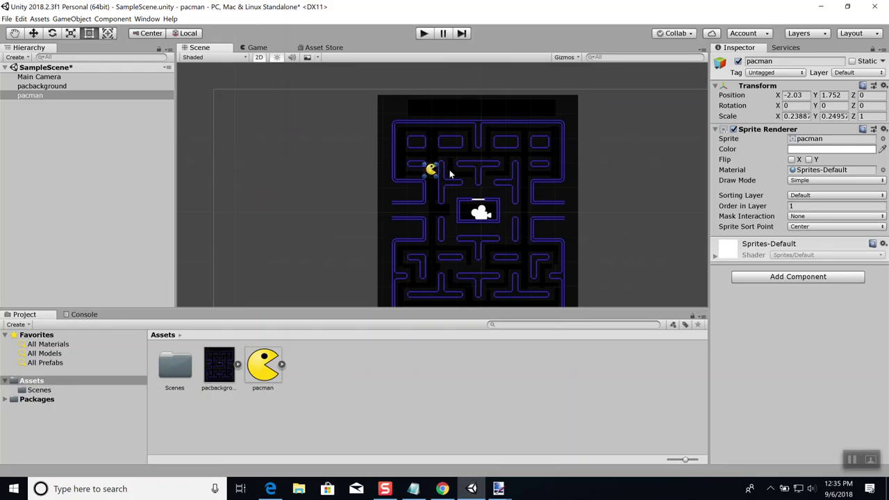
Add a Rigidbody 2D component to pacman and set its Gravity Scale to 0
click(798, 279)
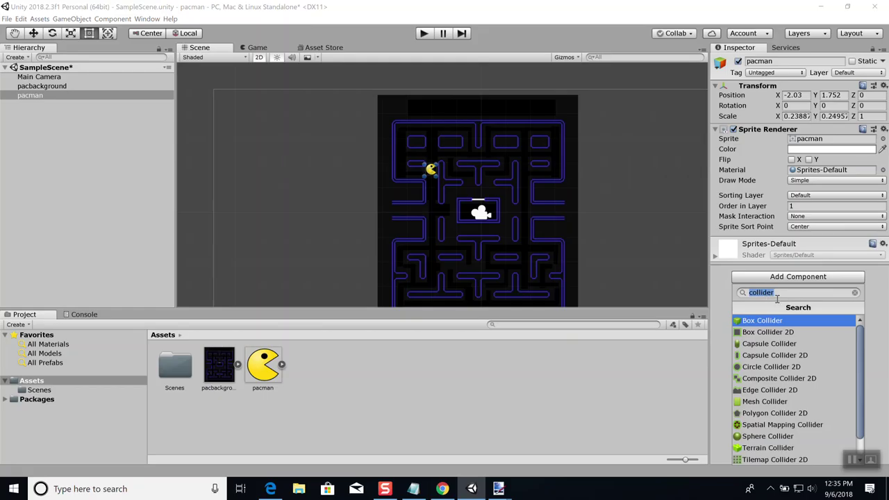
key(BackSpace)
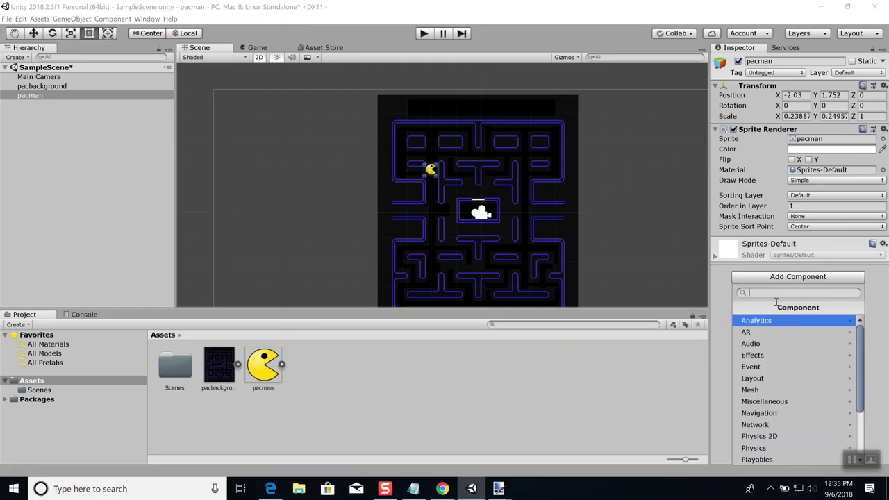
click(778, 436)
scroll(789, 422, down, 5)
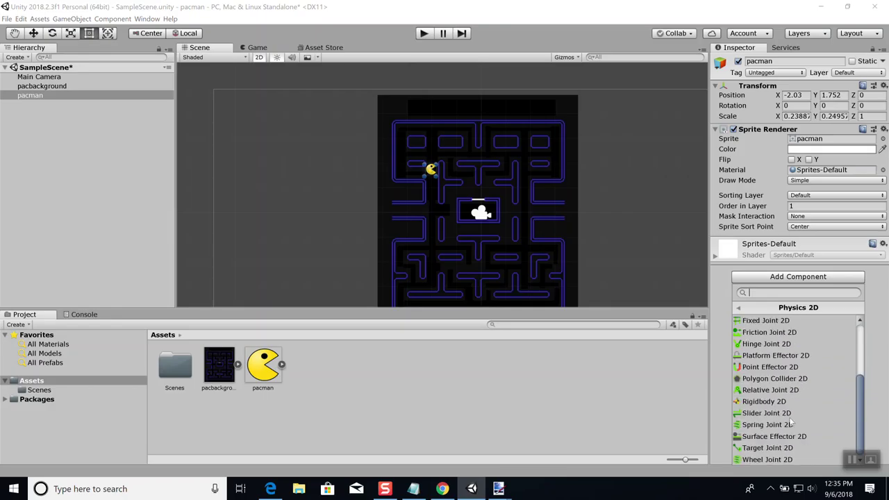
click(781, 403)
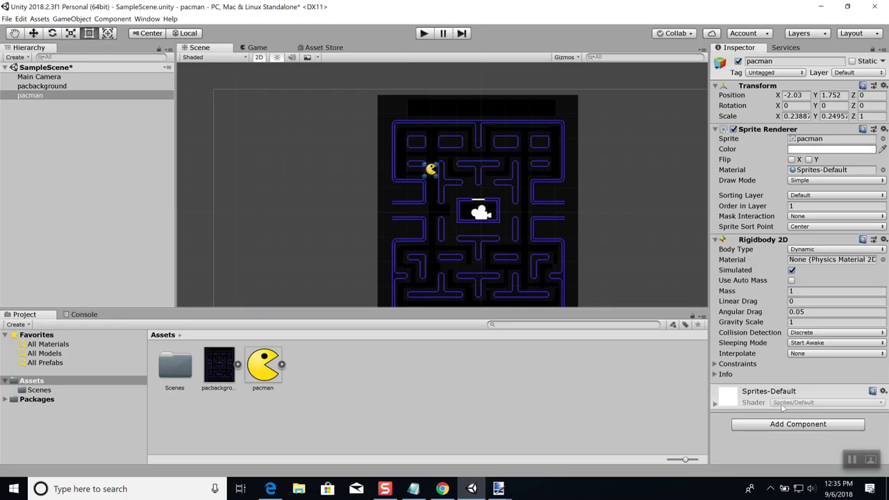
click(803, 322)
text(0)
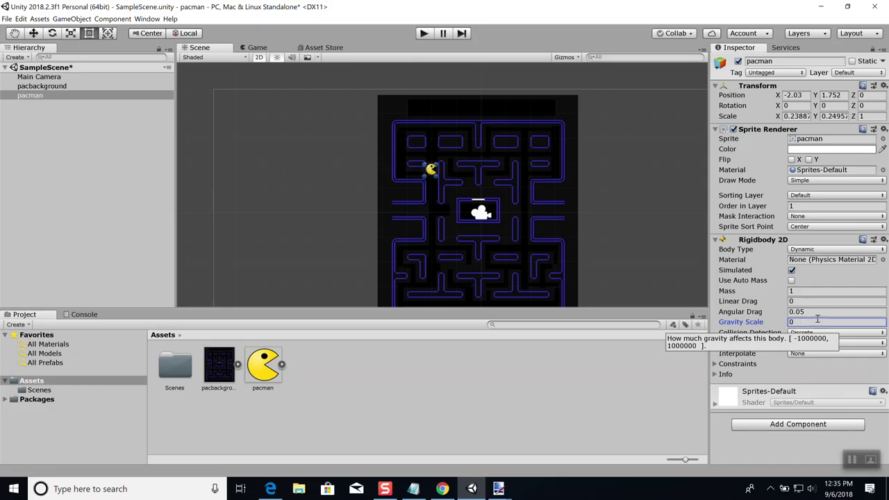
Add a Circle Collider 2D component to the pacman object
click(791, 421)
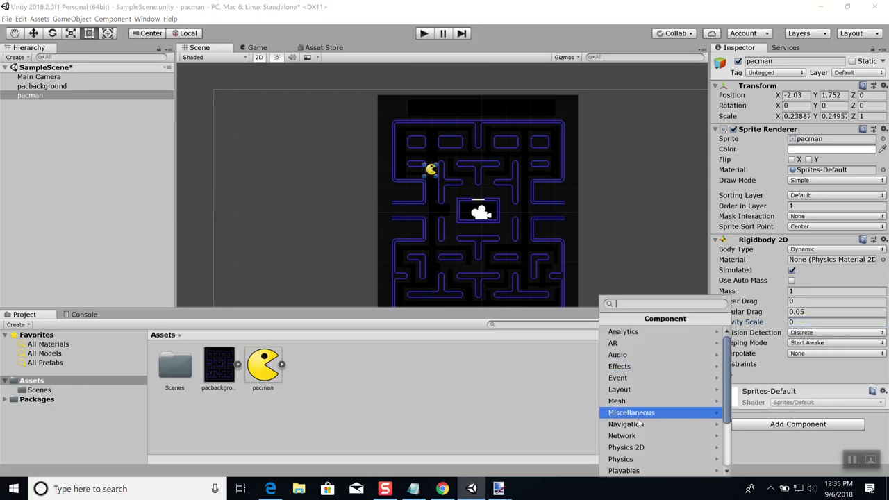
scroll(642, 424, down, 3)
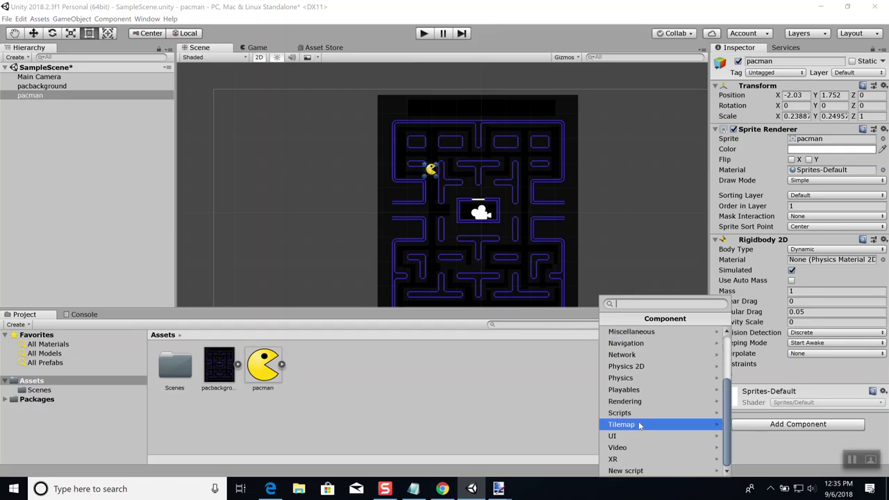
click(642, 366)
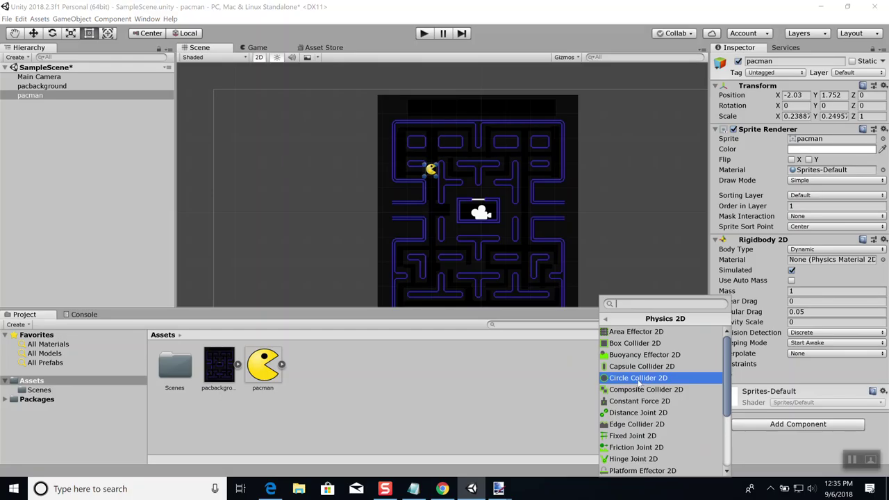
click(638, 379)
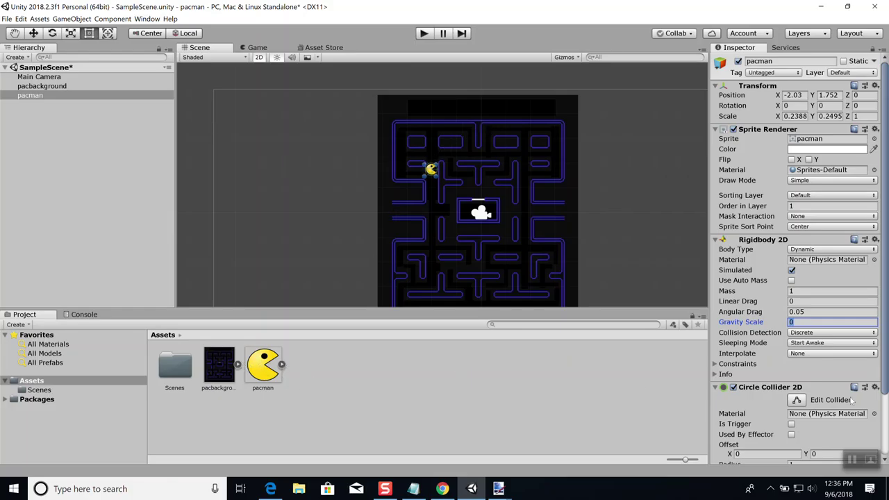
Collapse pacman's existing components and add a new script named PlayerMovement to the object
click(715, 129)
click(715, 141)
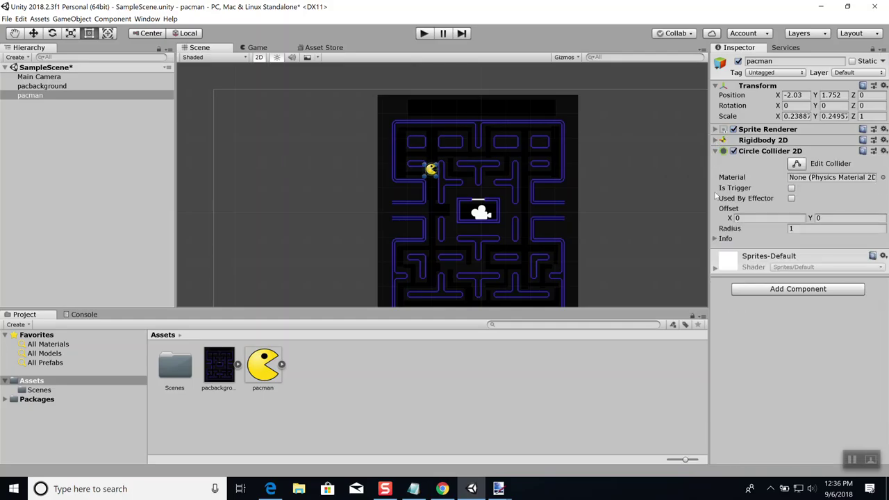
click(716, 151)
click(798, 200)
scroll(805, 299, down, 3)
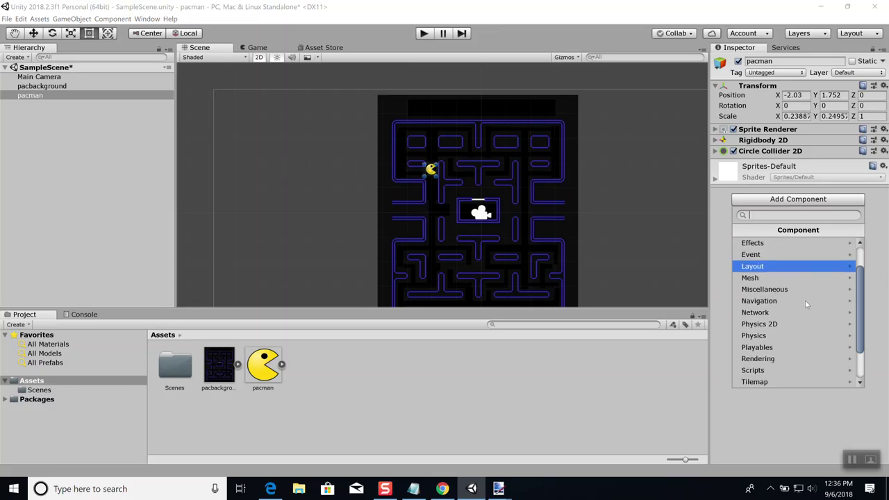
click(764, 382)
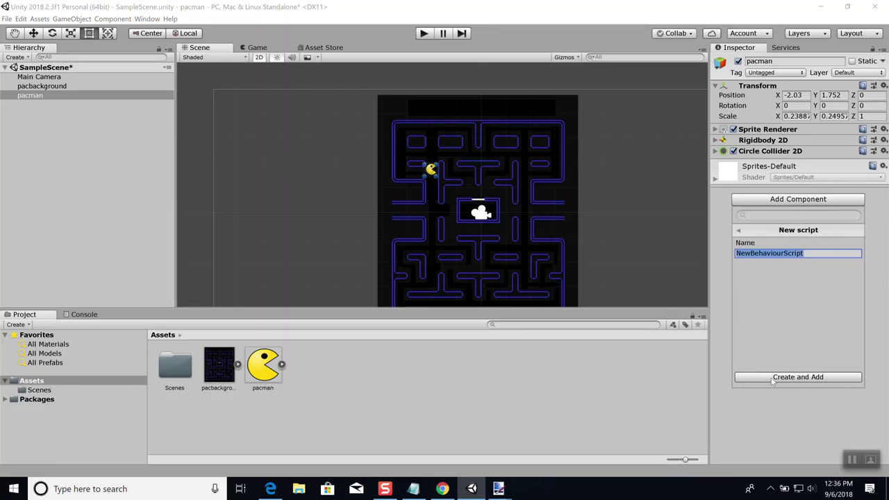
text(Pl)
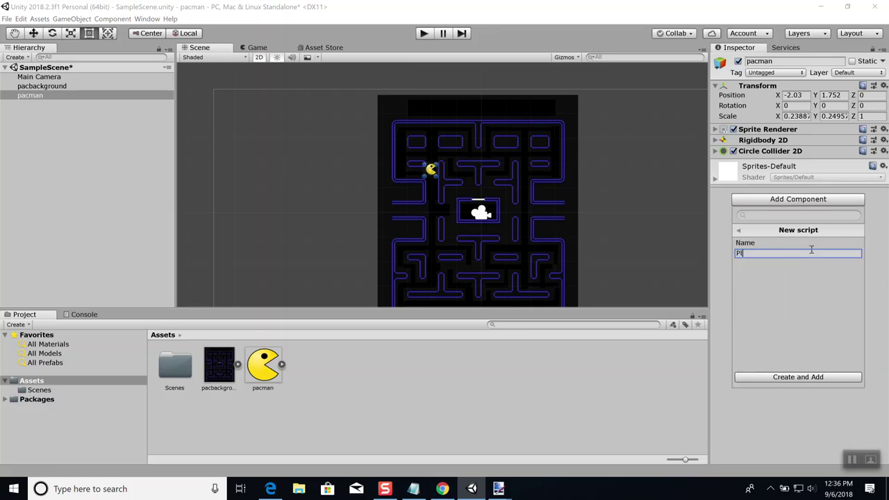
text(ayerMovement)
click(816, 377)
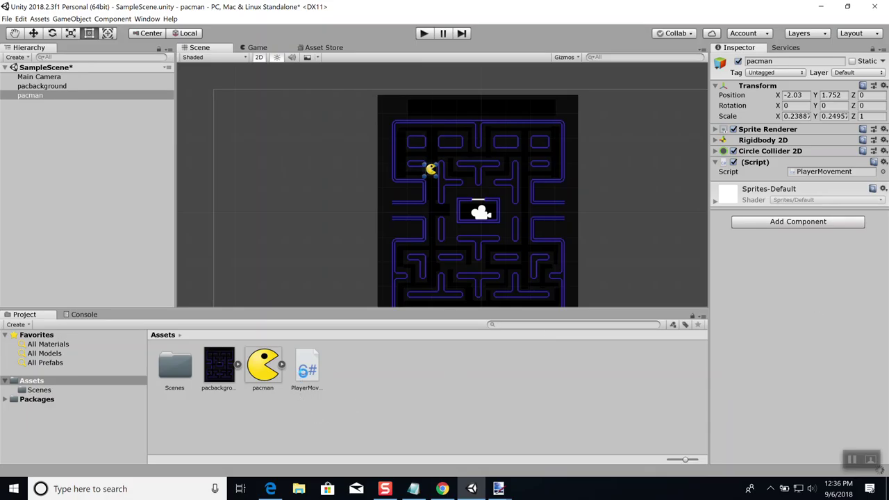
Open the PlayerMovement script for editing and copy all the arrow-key movement code from the untitled Notepad document
click(305, 373)
double_click(305, 373)
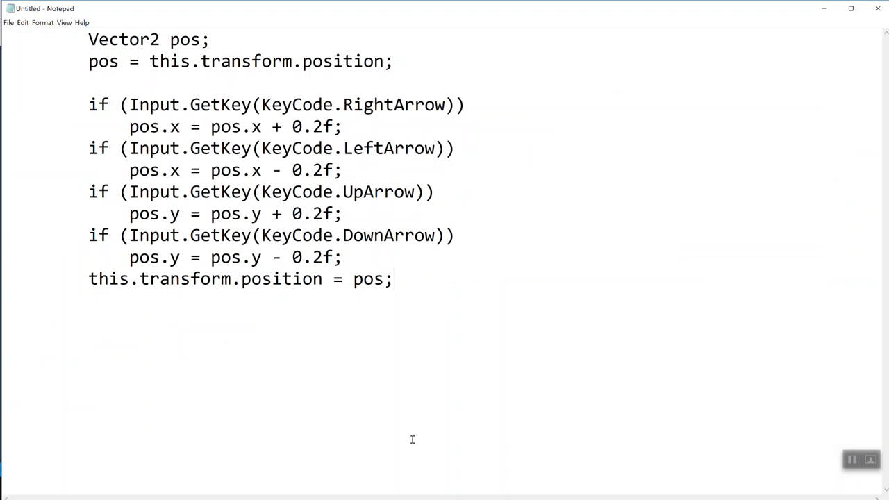
click(413, 488)
drag(413, 289, 27, 35)
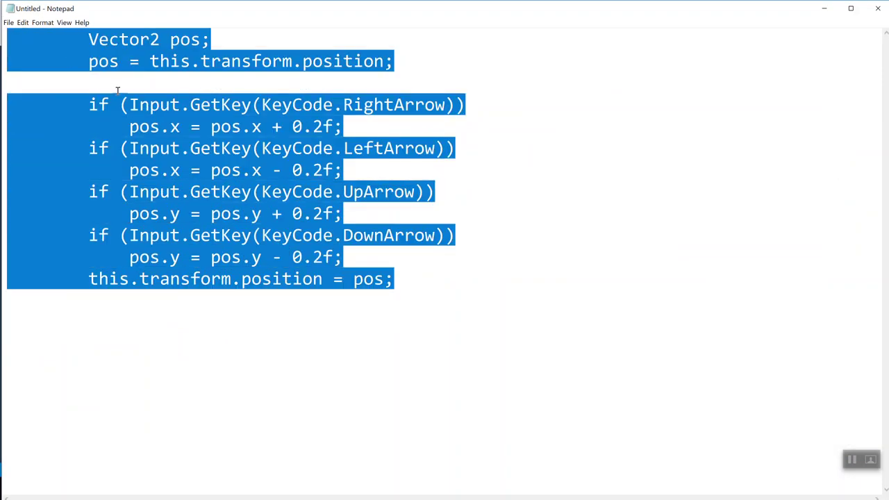
right_click(122, 102)
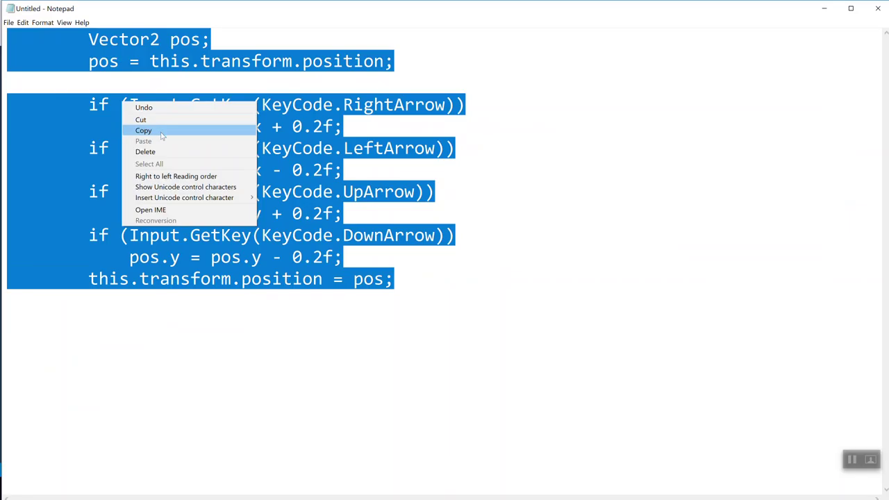
click(144, 131)
Switch to Visual Studio, paste the movement code into the Update method of PlayerMovement.cs and attach the debugger to Unity
key(alt+Tab)
click(263, 307)
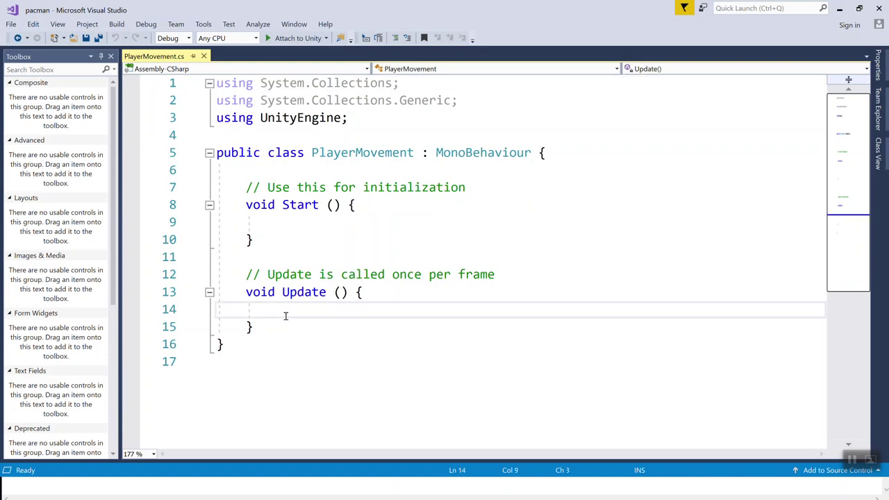
key(ctrl+v)
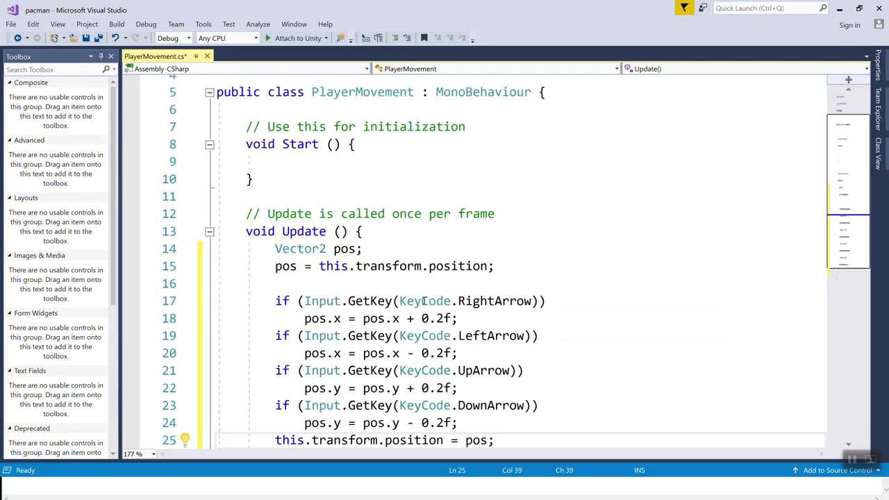
scroll(425, 300, down, 3)
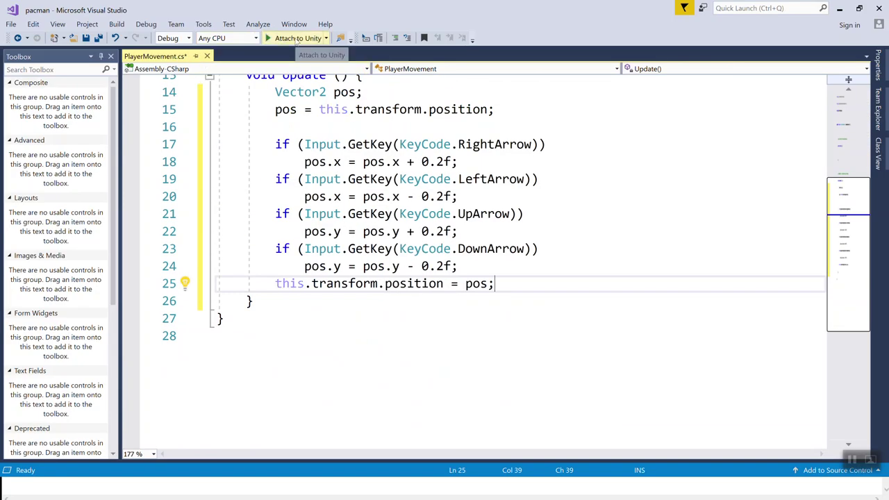
click(297, 39)
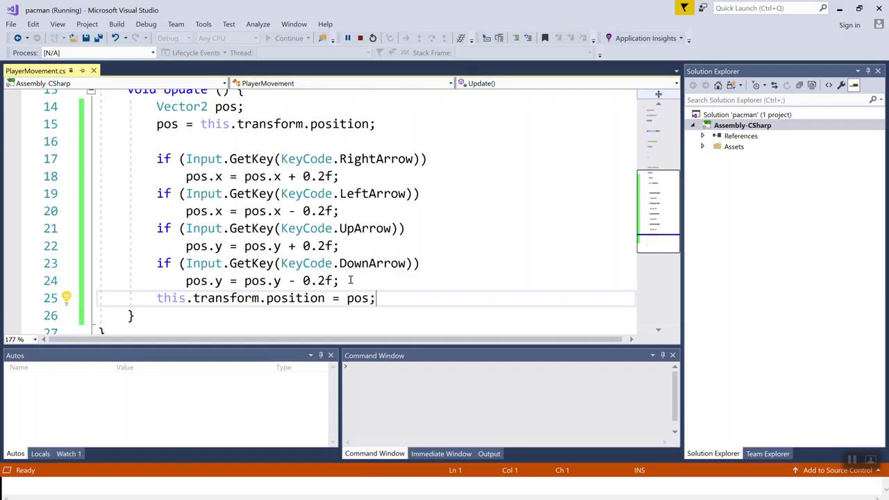
Switch to Unity, run the game, test moving Pac-Man up and down repeatedly with the arrow controls, and stop play mode
key(alt+Tab)
key(alt+Tab)
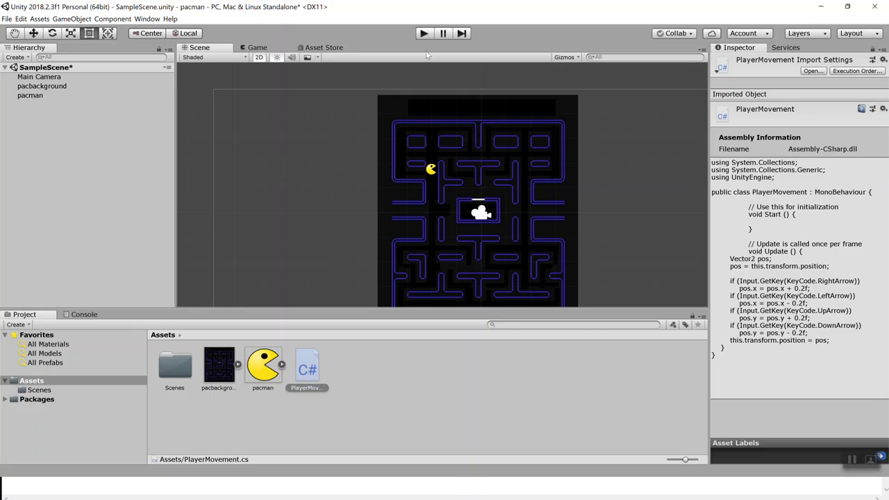
click(425, 35)
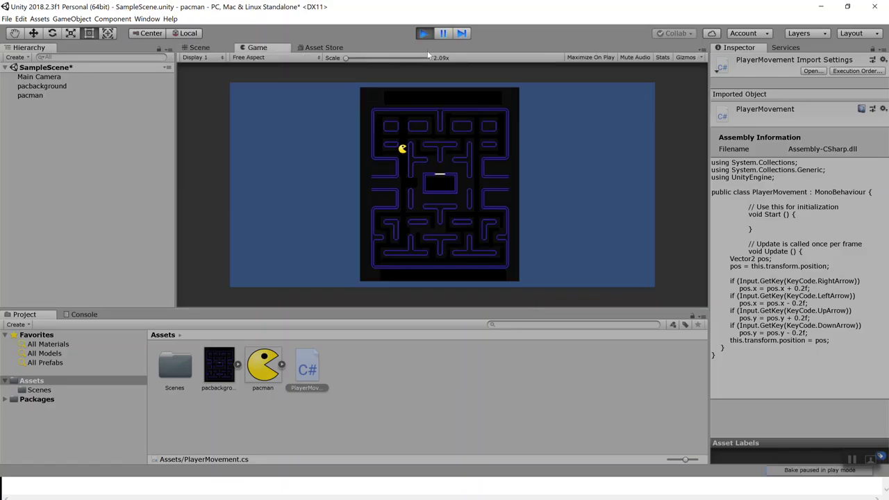
key(Up)
key(Down)
key(Down)
key(Up)
key(Down)
key(Up)
key(Down)
key(Up)
key(Up)
key(Down)
key(Up)
key(Down)
key(Up)
key(Down)
key(Up)
key(Down)
key(Down)
click(425, 34)
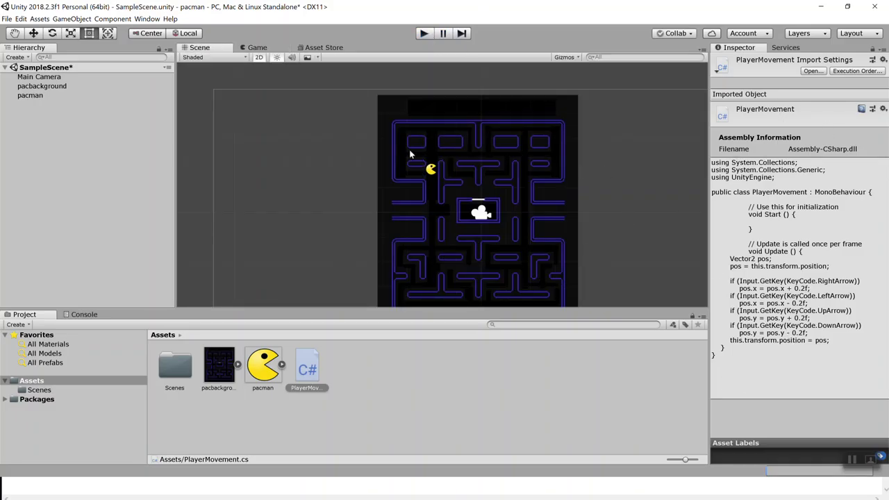
Select pacman and expand its Circle Collider 2D and Rigidbody 2D components to examine their settings
click(431, 169)
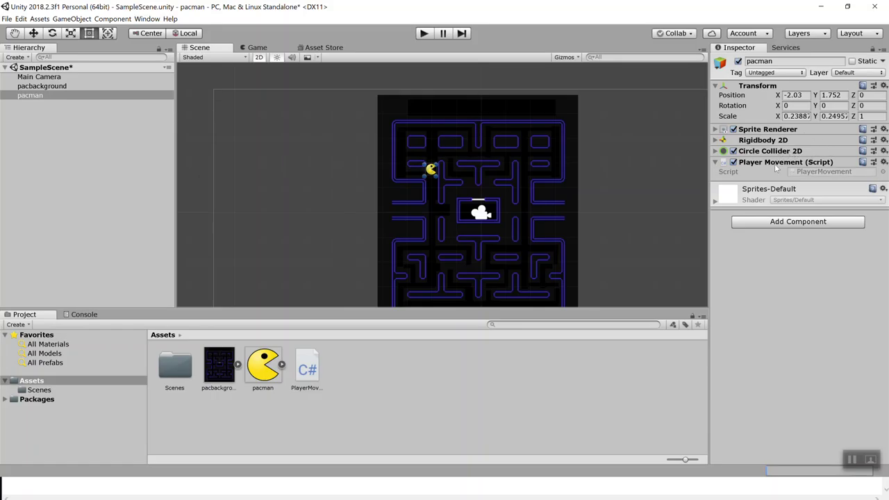
click(715, 151)
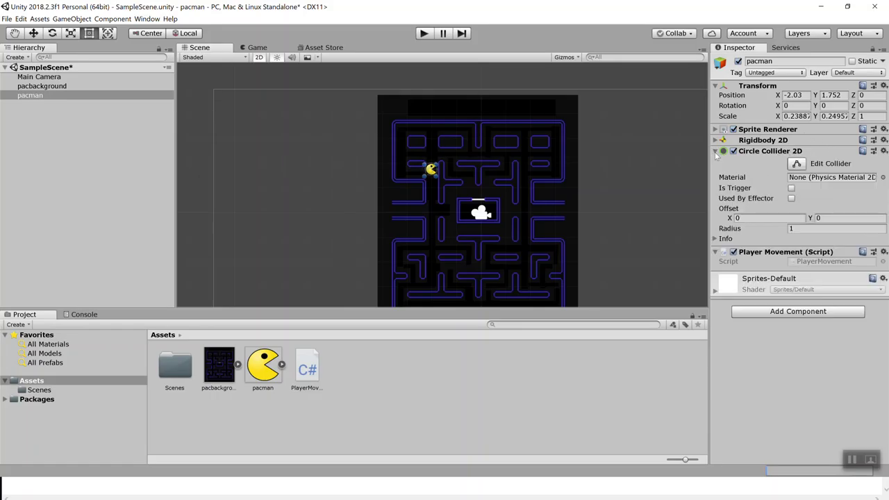
click(771, 152)
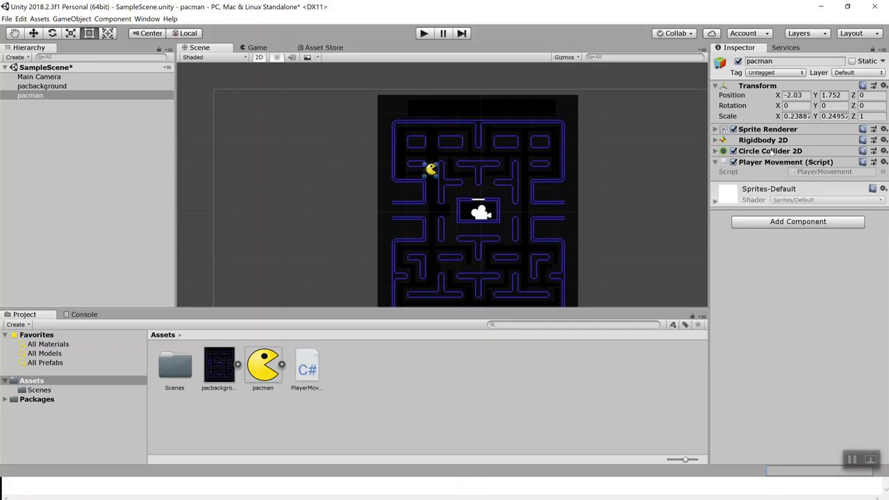
click(715, 151)
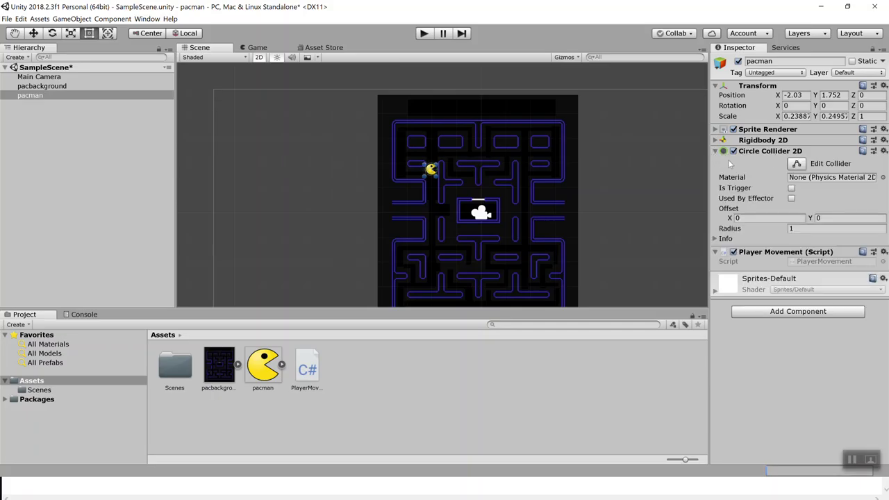
click(715, 140)
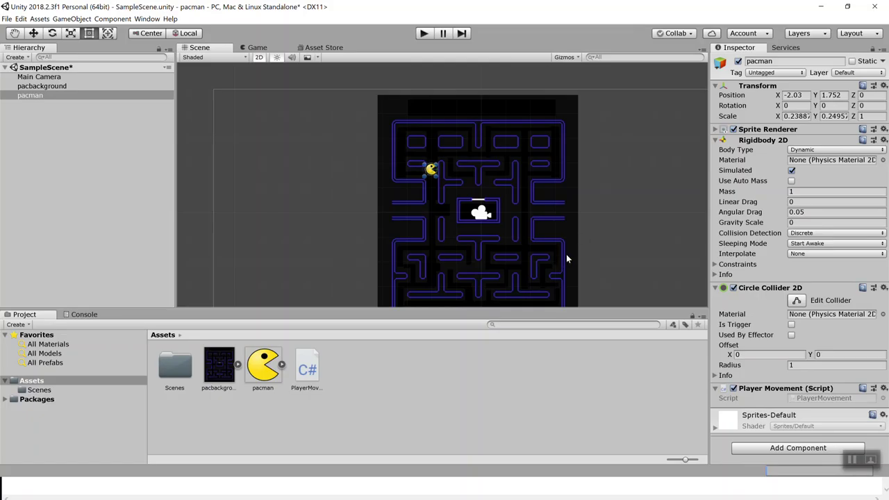
scroll(566, 259, down, 1)
scroll(566, 258, down, 1)
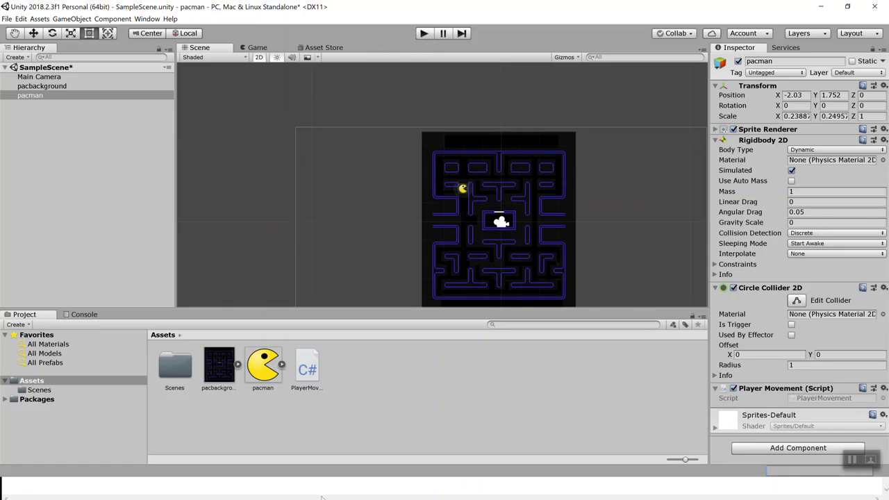
Switch to Visual Studio and stop the running debug session of the pacman project
key(alt+Tab)
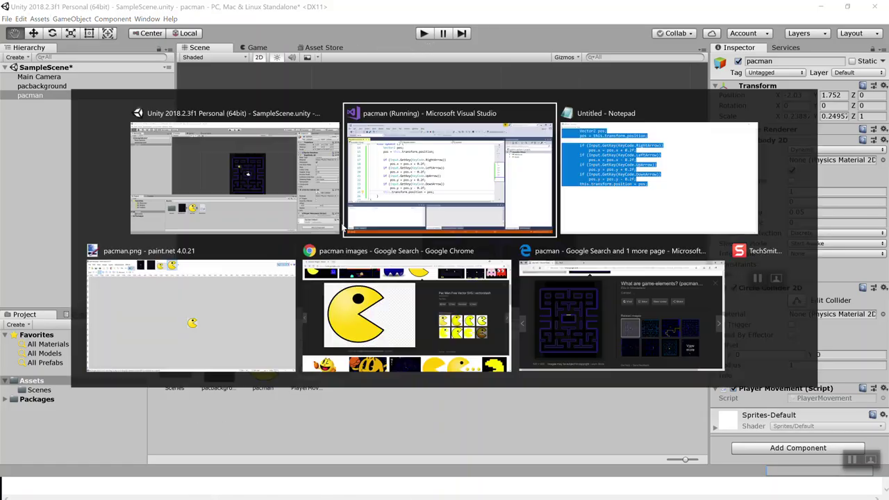
click(317, 176)
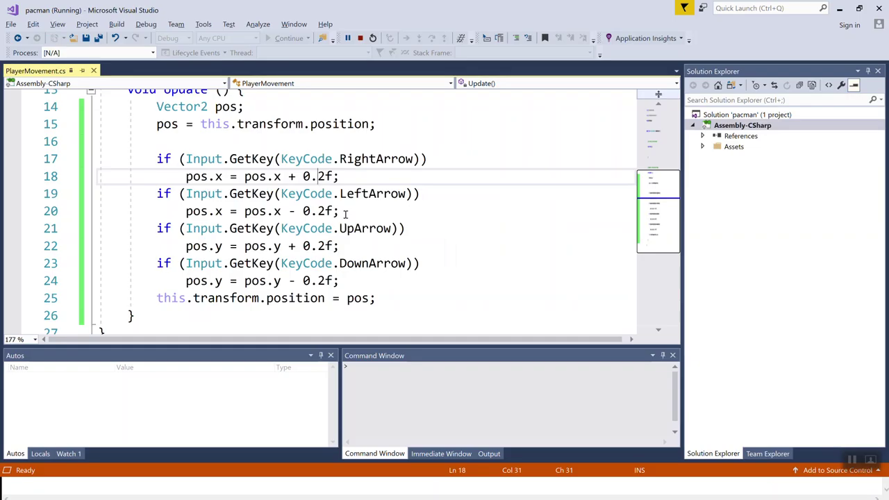
click(360, 39)
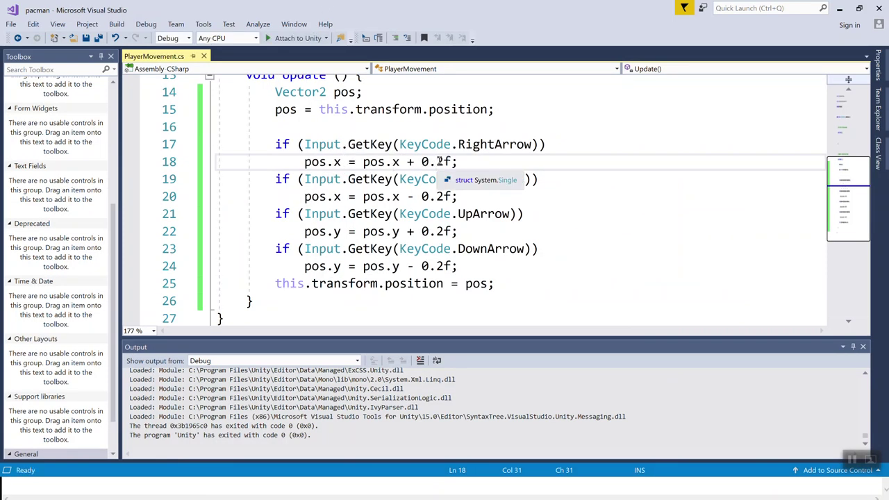
Set the position increment in all four arrow-key conditions of PlayerMovement.cs to 0.1f and attach the debugger to Unity
drag(435, 162, 443, 161)
text(1)
drag(436, 196, 443, 196)
text(1)
drag(436, 231, 443, 231)
text(1)
drag(436, 266, 443, 266)
text(1)
click(297, 38)
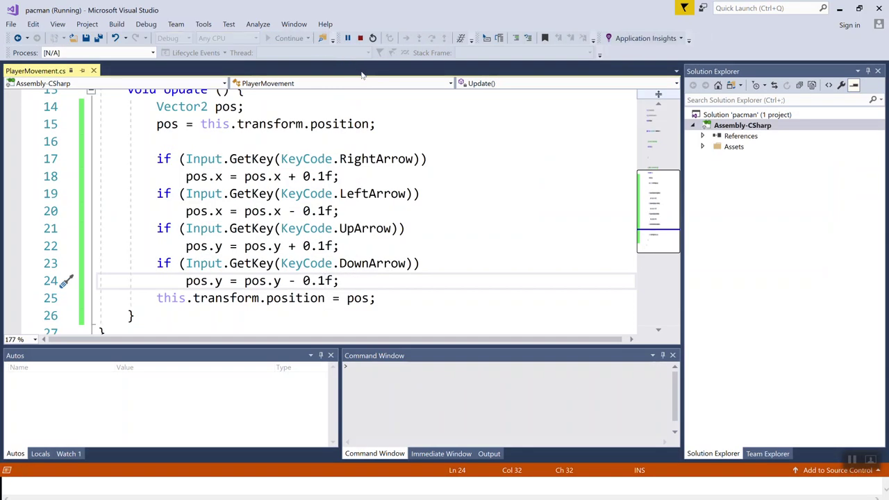
Switch to Unity, run the game, test moving Pac-Man up, and stop play mode
key(alt+Tab)
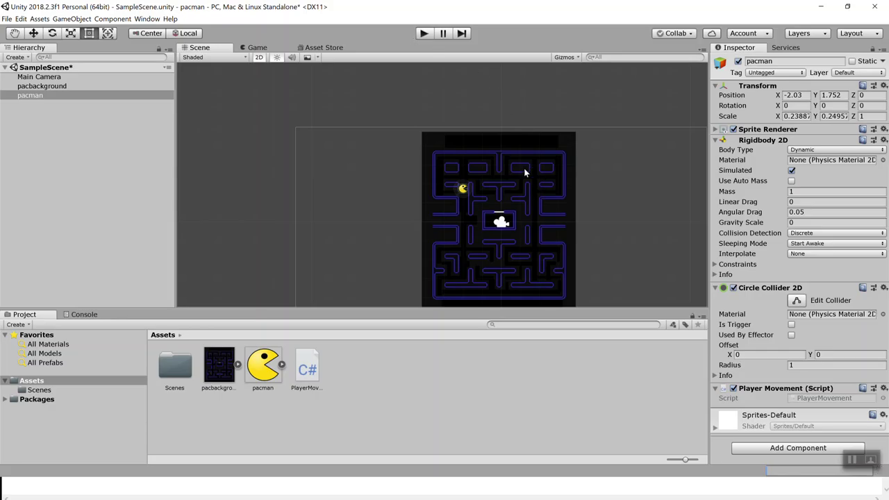
click(424, 34)
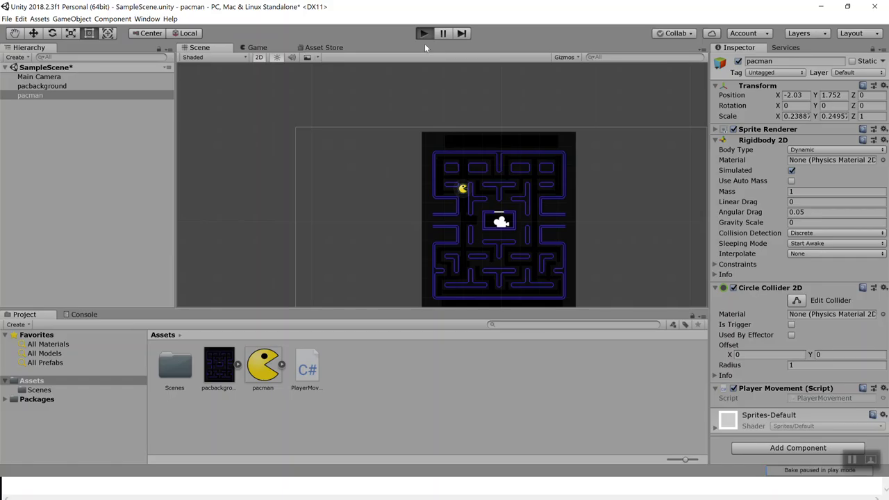
key(Up)
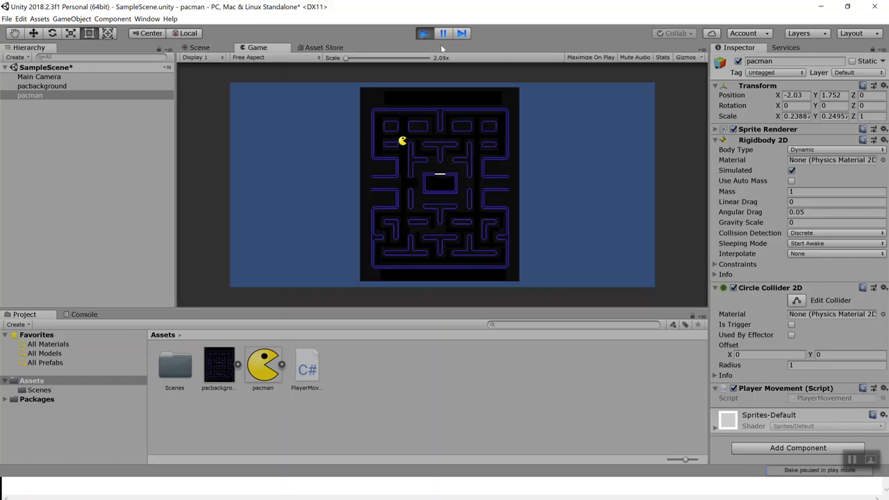
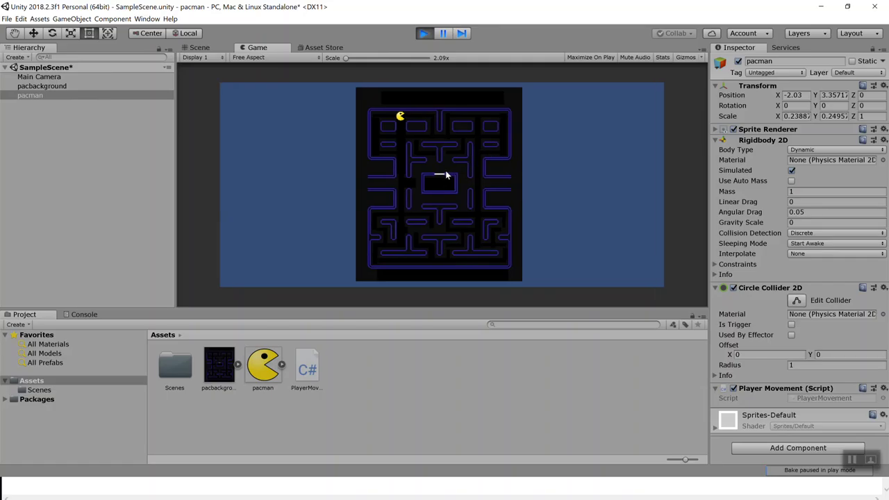
click(424, 35)
Select pacbackground, collapse its two Box Collider 2D components, and add a third Box Collider 2D
scroll(492, 209, up, 3)
scroll(489, 198, up, 5)
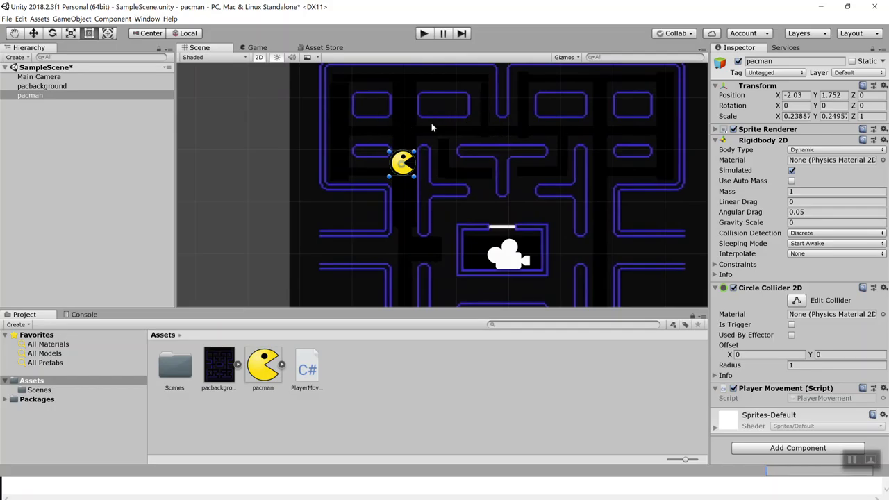
mouse_move(481, 125)
middle_down()
mouse_move(512, 162)
mouse_move(473, 133)
middle_up()
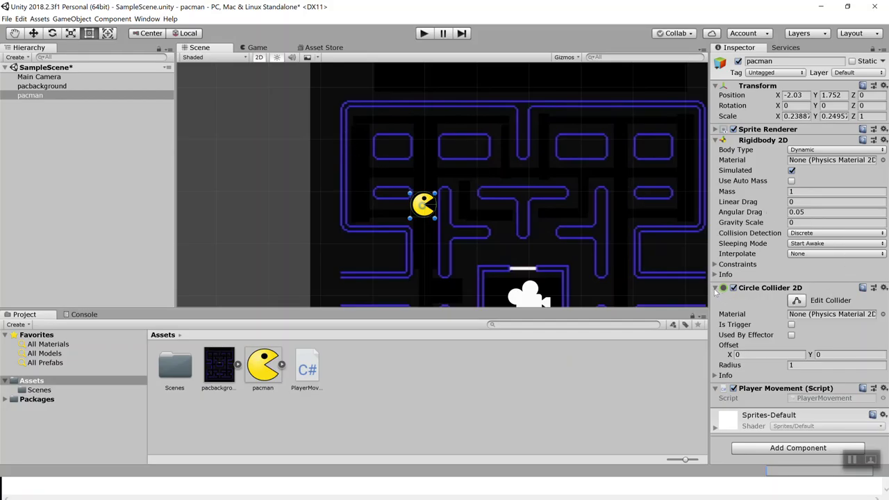
click(525, 159)
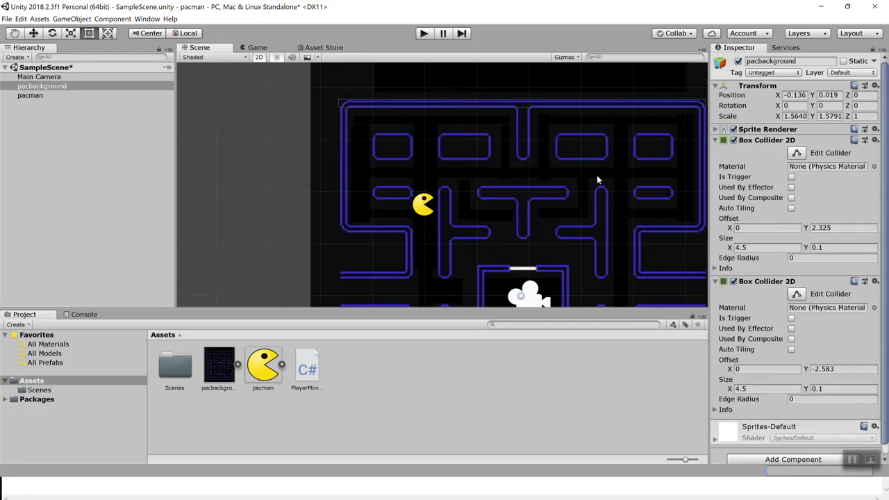
click(715, 141)
click(715, 150)
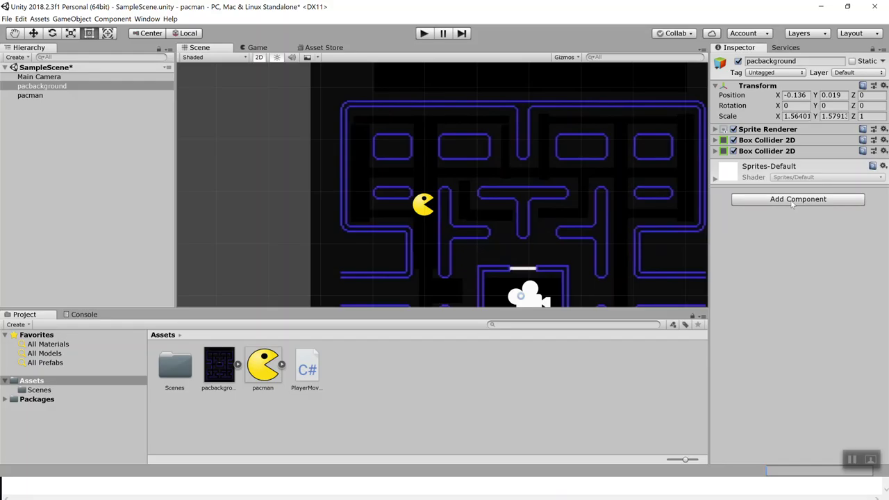
click(792, 199)
scroll(790, 330, down, 3)
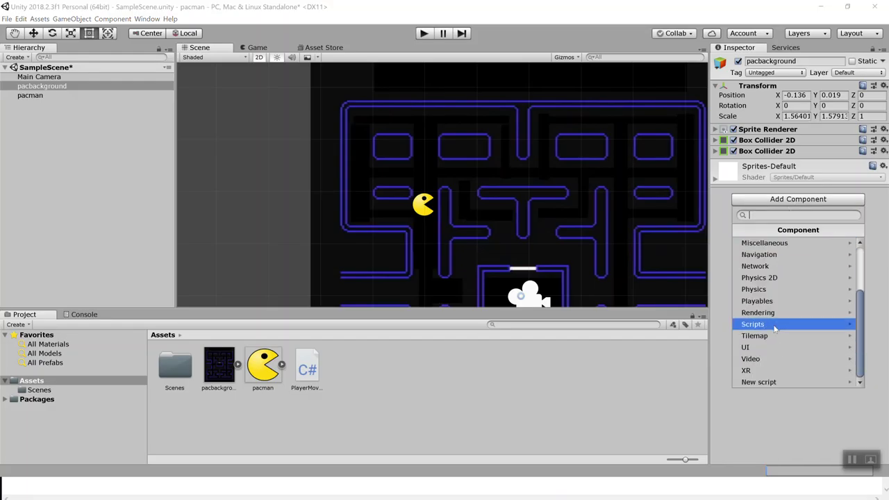
click(776, 278)
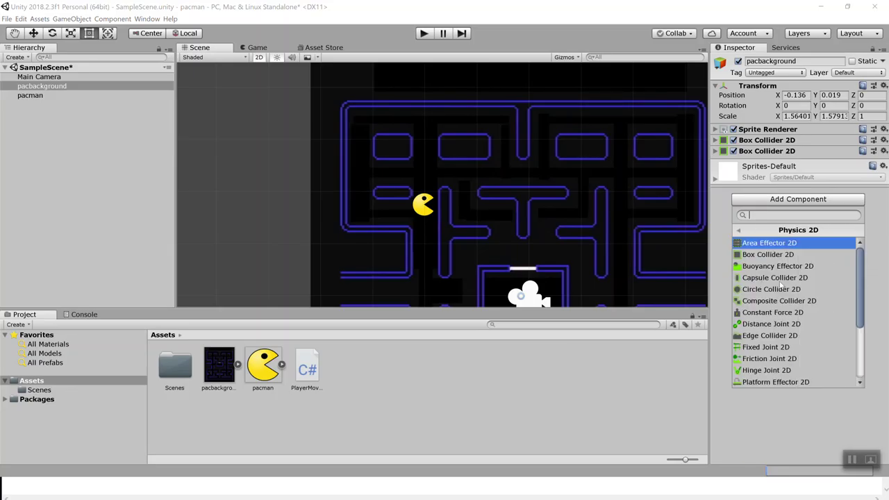
click(774, 256)
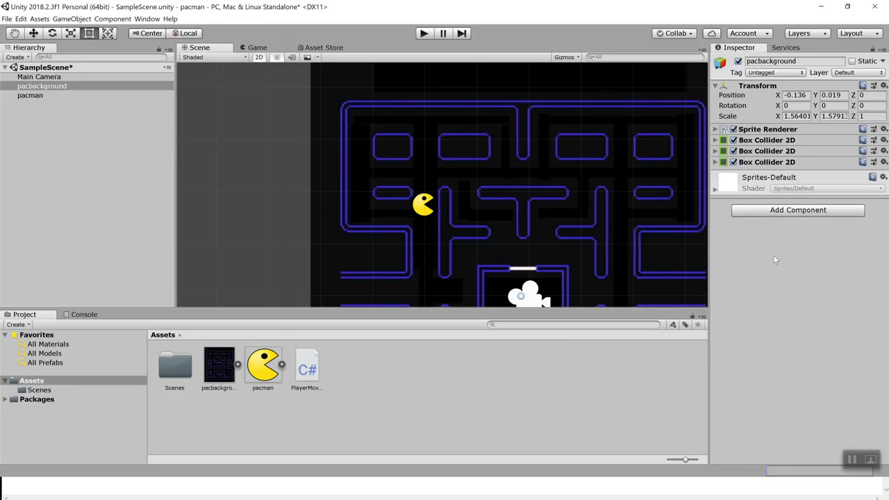
Expand the third Box Collider 2D and set its size to X 0.2 and Y 3
click(714, 162)
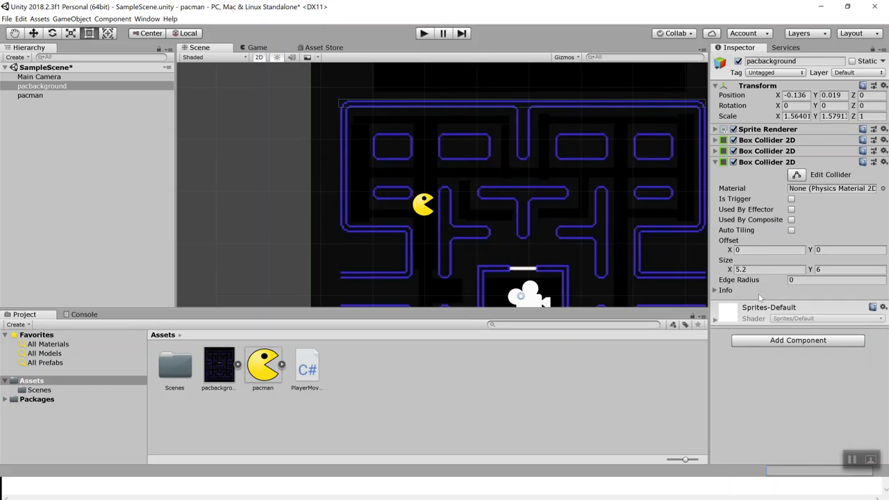
scroll(529, 210, down, 6)
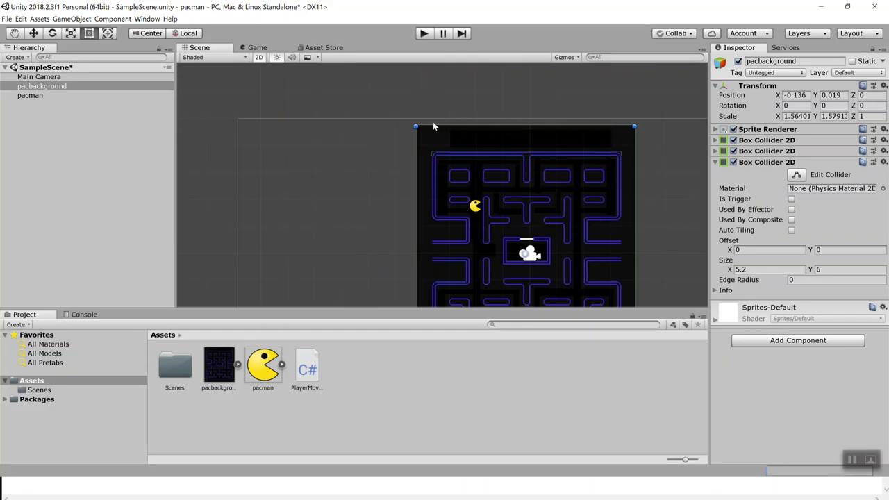
click(783, 269)
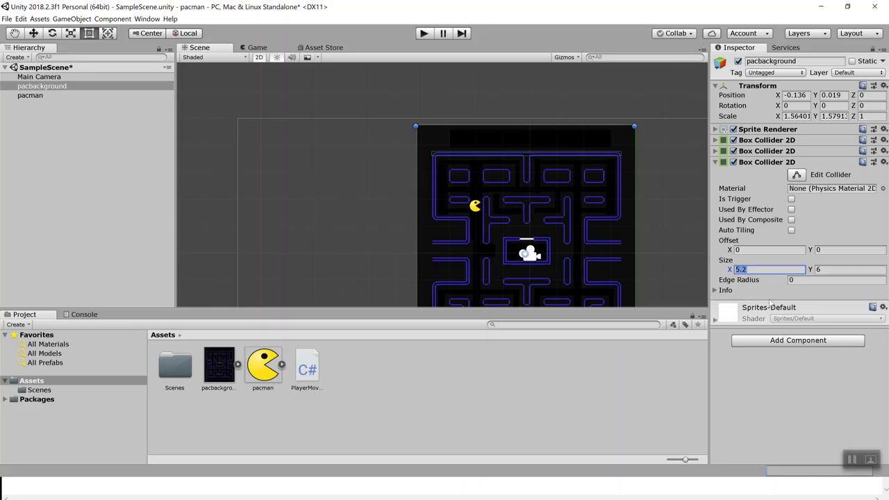
text(0.2)
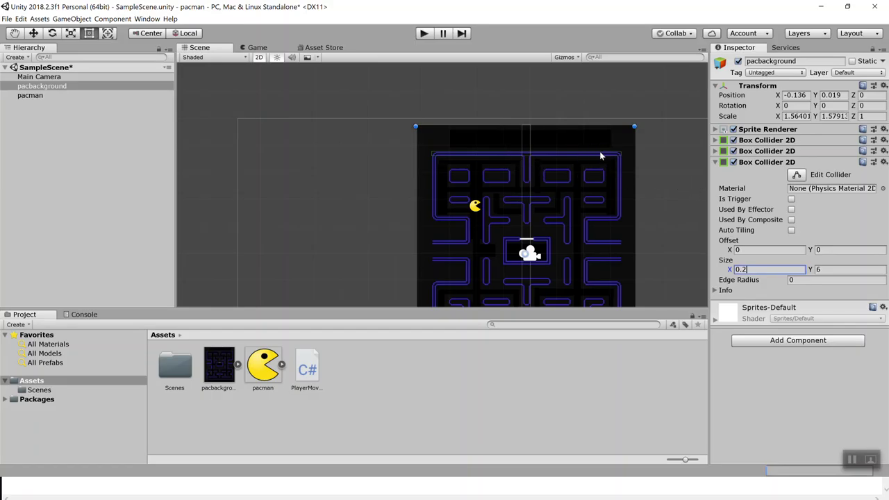
click(830, 273)
text(3)
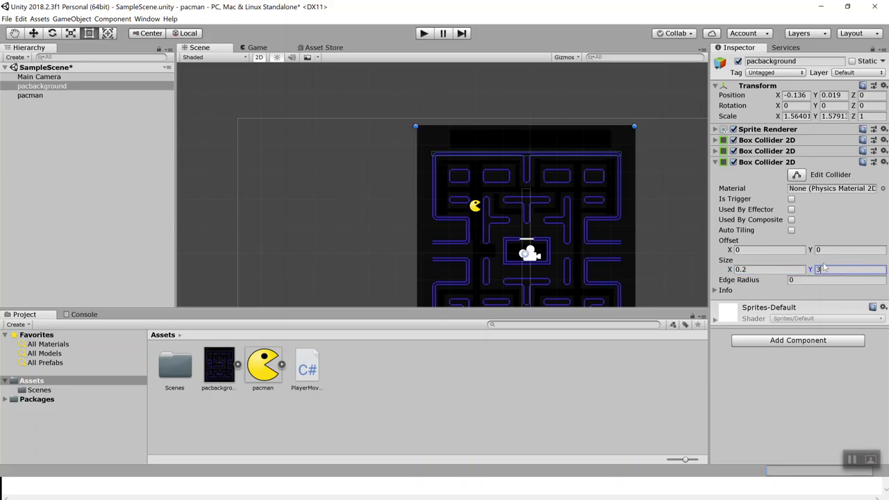
Set the third Box Collider 2D's X offset to -2.258 so it lines up with the maze's left outer wall
click(758, 250)
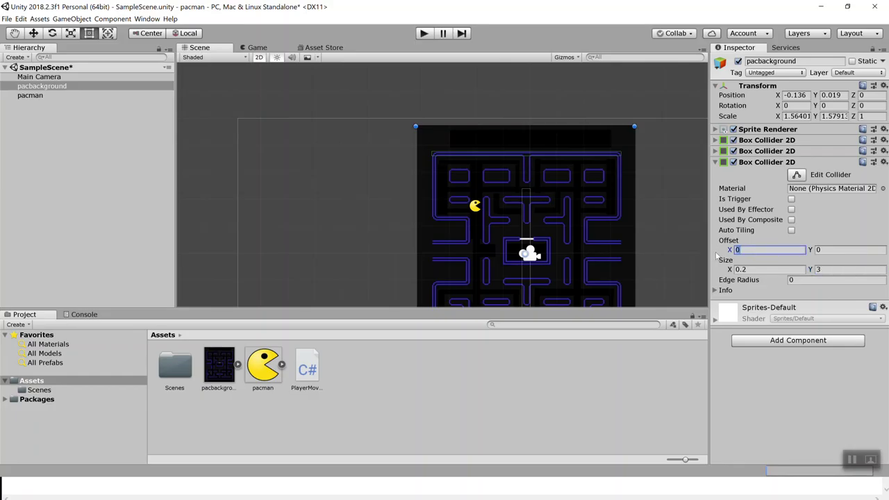
text(-2)
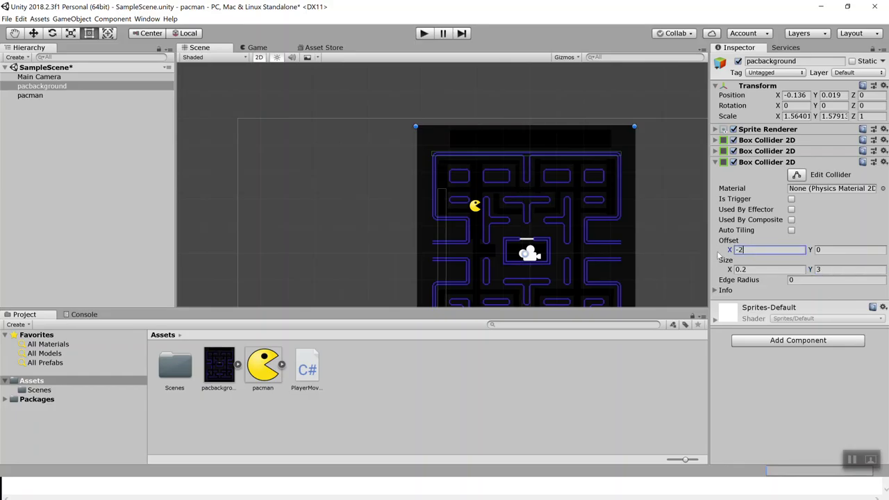
text(.3)
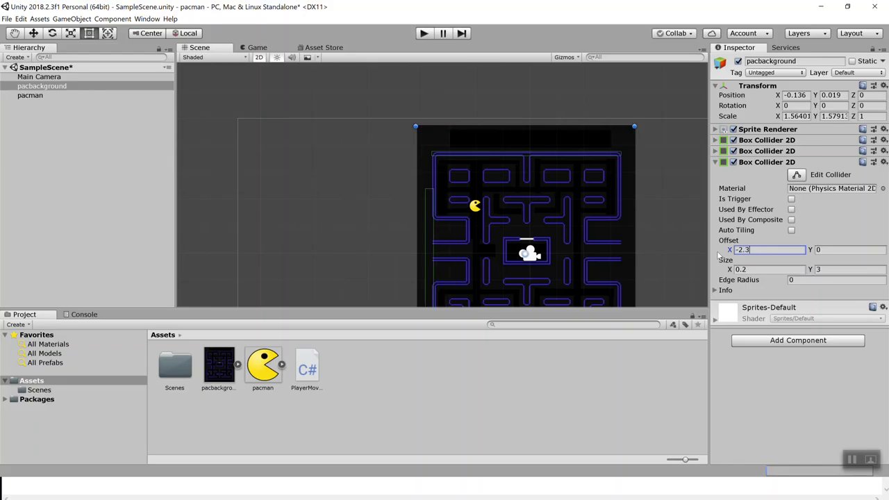
key(BackSpace)
text(28)
key(BackSpace)
text(78)
scroll(419, 246, up, 5)
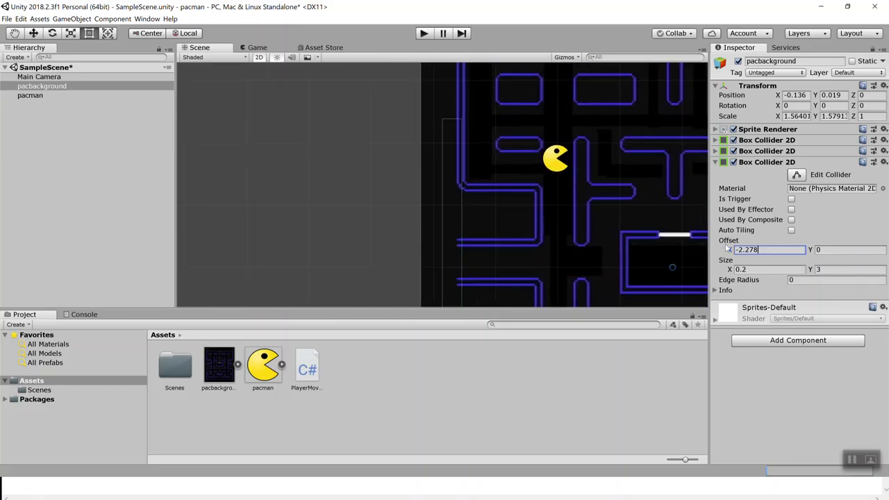
key(BackSpace)
key(BackSpace)
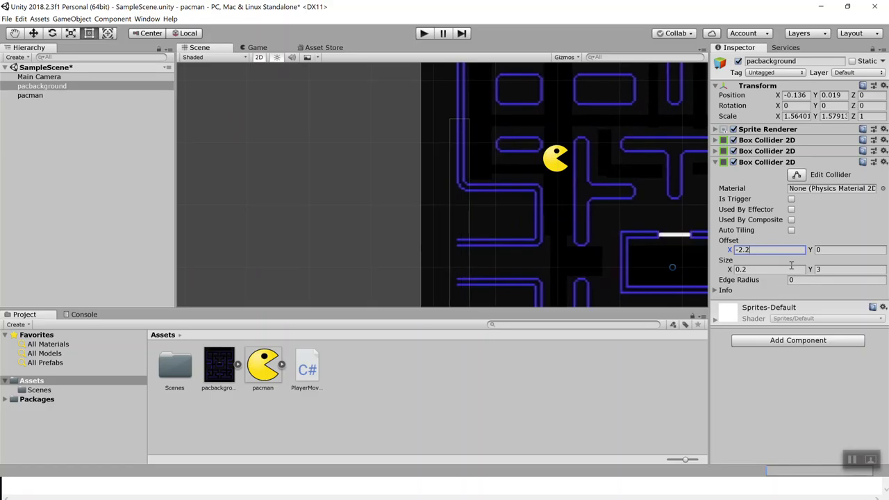
text(72)
key(BackSpace)
text(0)
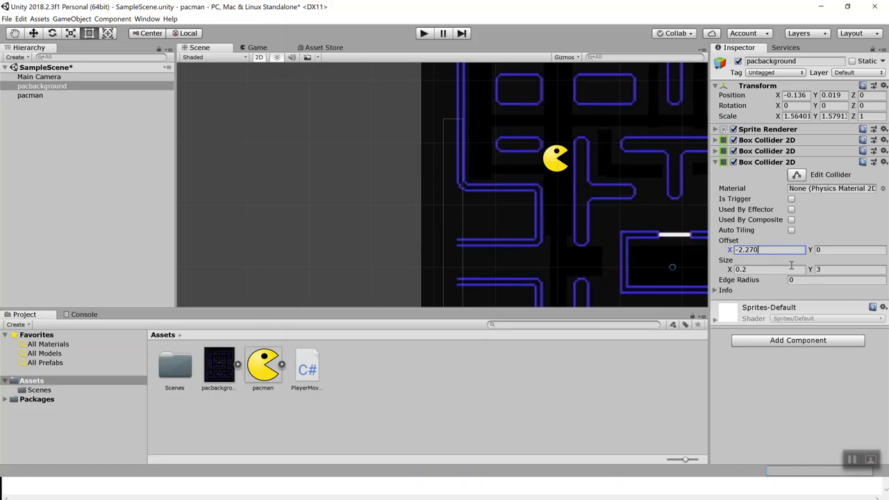
key(BackSpace)
key(BackSpace)
text(58)
scroll(663, 257, down, 3)
scroll(672, 294, down, 1)
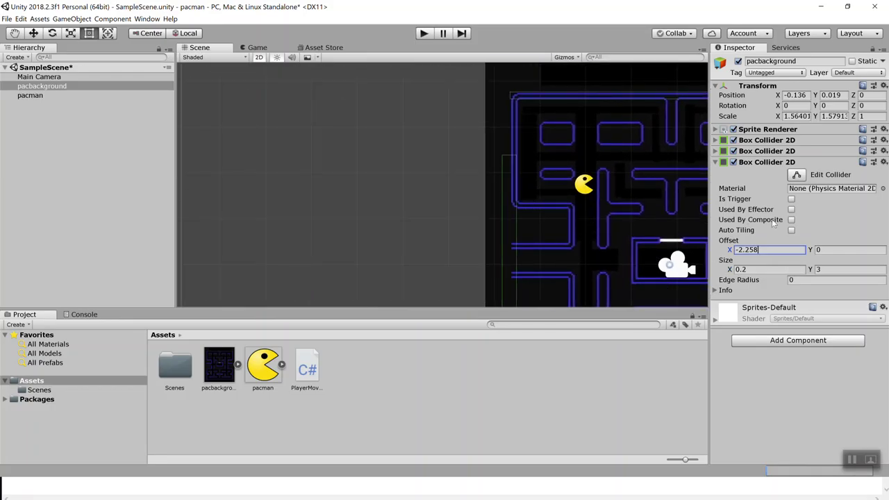
Adjust the left wall collider's vertical fit with a Y offset of 1.3 and a Y size of 2.5
click(837, 251)
text(1)
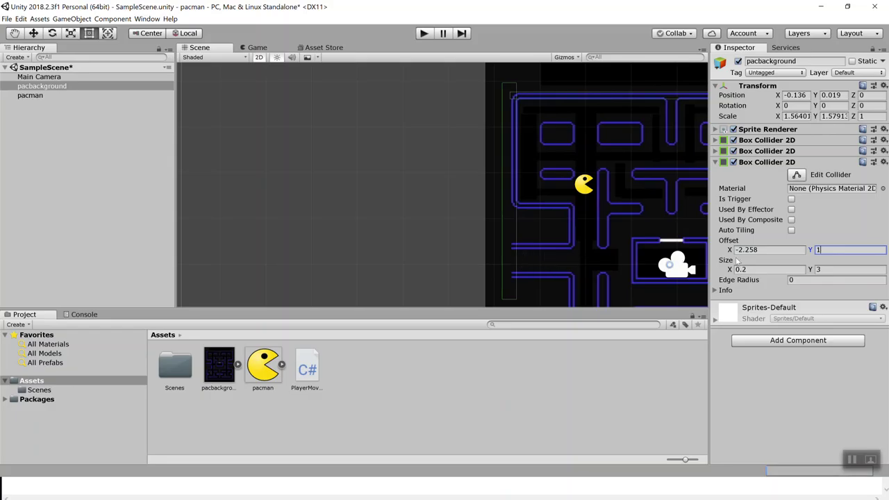
click(825, 269)
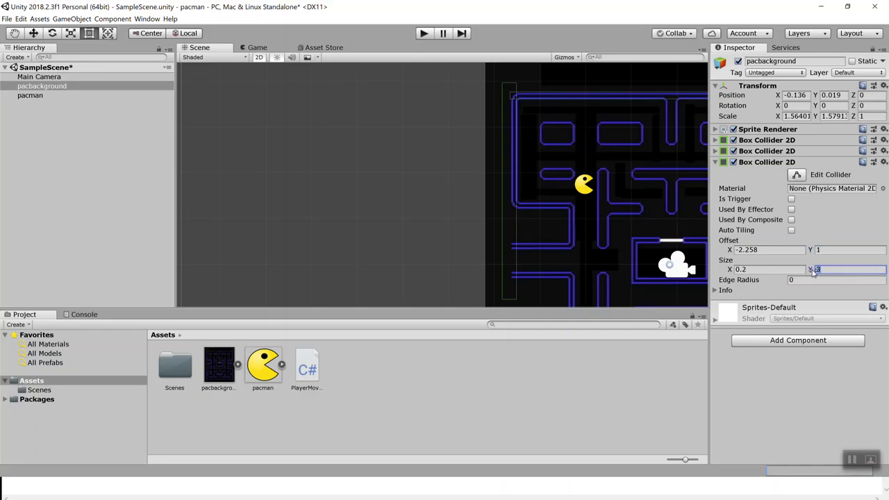
text(2)
click(836, 251)
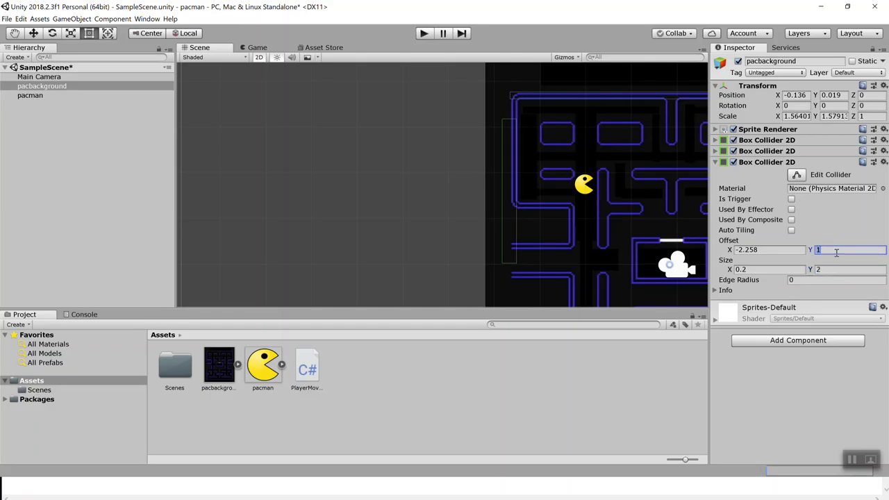
text(.3)
click(830, 269)
text(2.5)
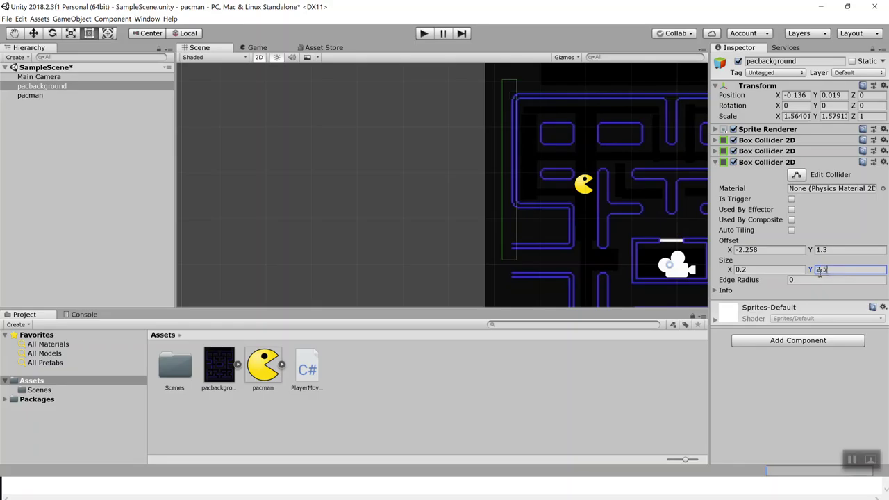
Set the left wall collider's Y offset to 1.45 and collapse its component settings
click(840, 248)
text(1.5)
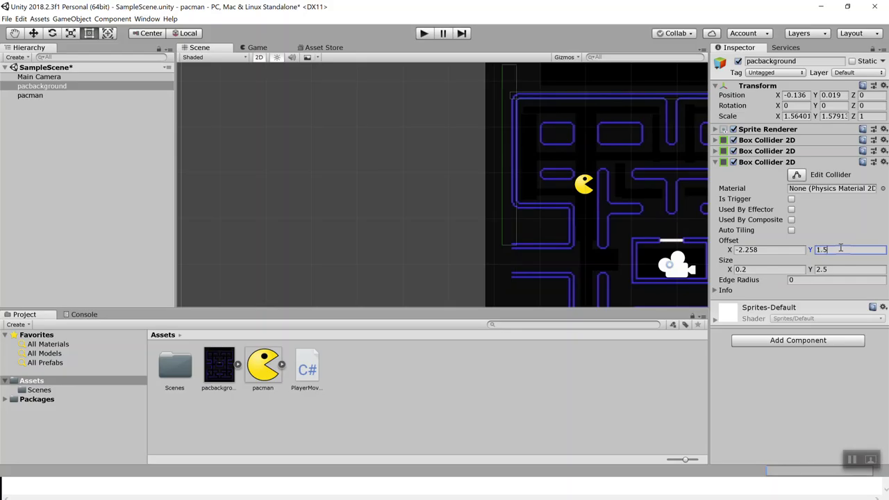
text(5)
key(BackSpace)
text(6)
key(BackSpace)
key(BackSpace)
text(45)
click(715, 162)
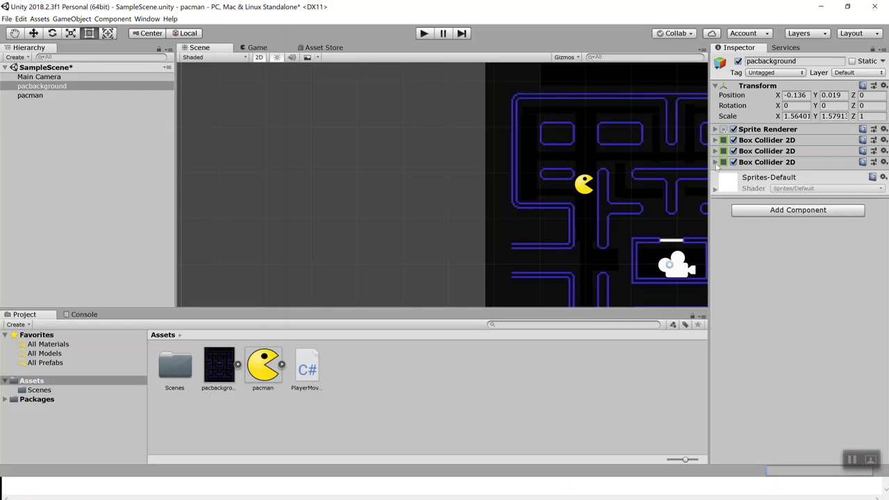
Add a fourth Box Collider 2D to the pacbackground object and expand its settings
click(775, 215)
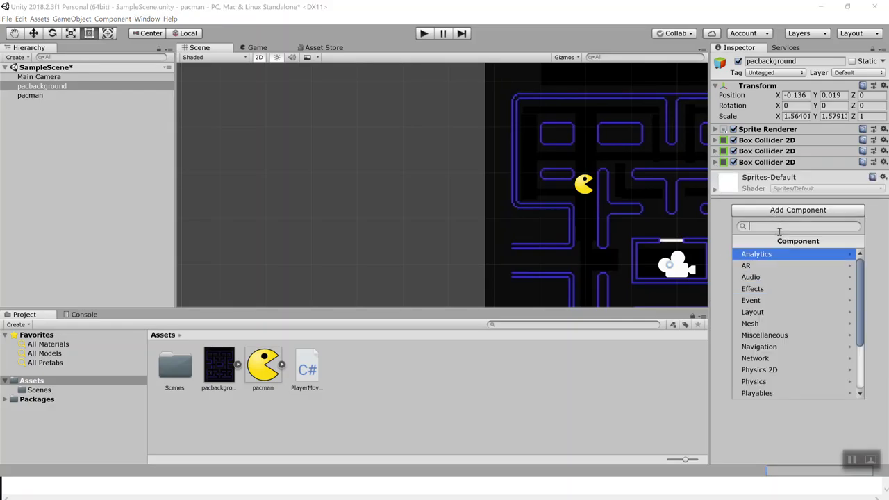
text(box)
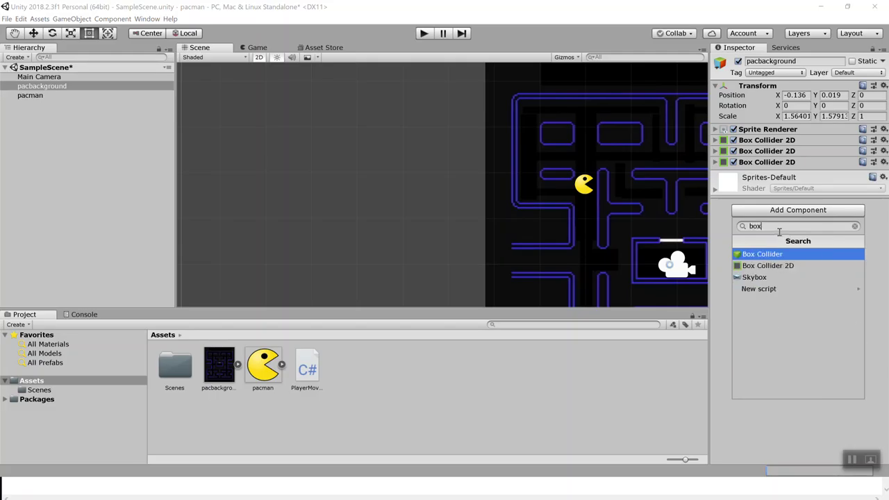
click(787, 267)
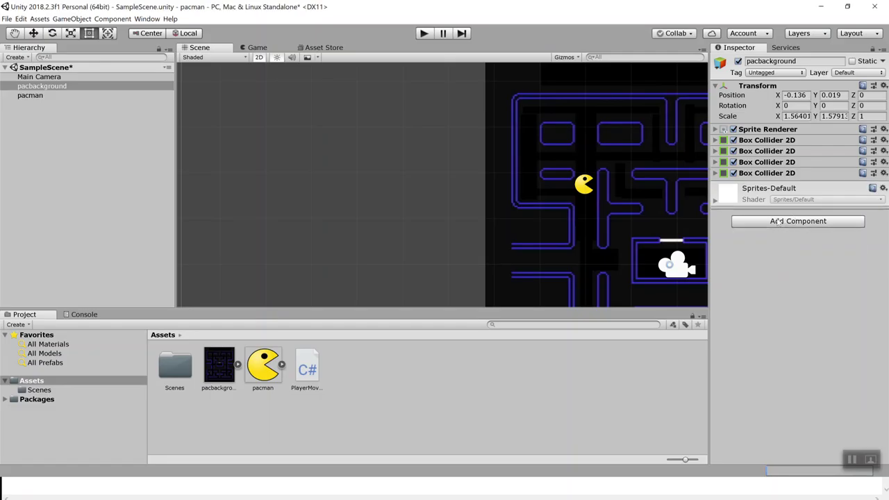
click(715, 174)
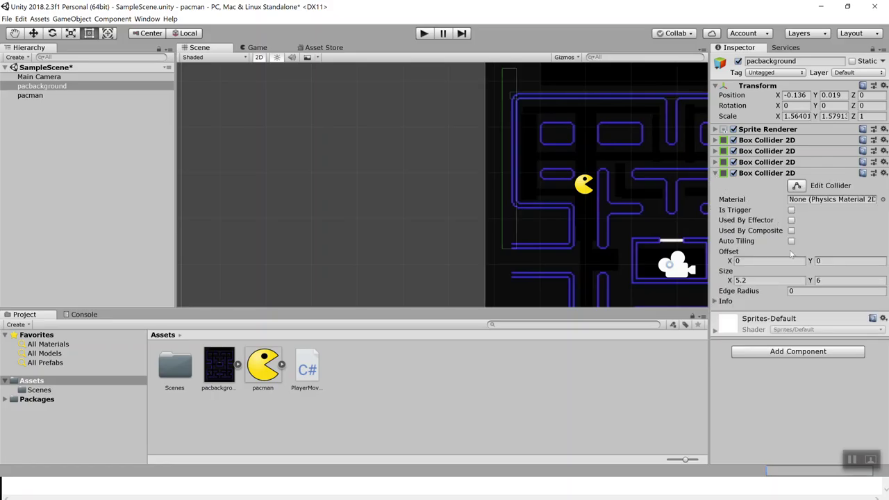
Set the fourth Box Collider 2D's X offset to 2
click(769, 261)
text(-2)
key(BackSpace)
text(1)
key(BackSpace)
key(BackSpace)
text(2)
key(Tab)
key(Tab)
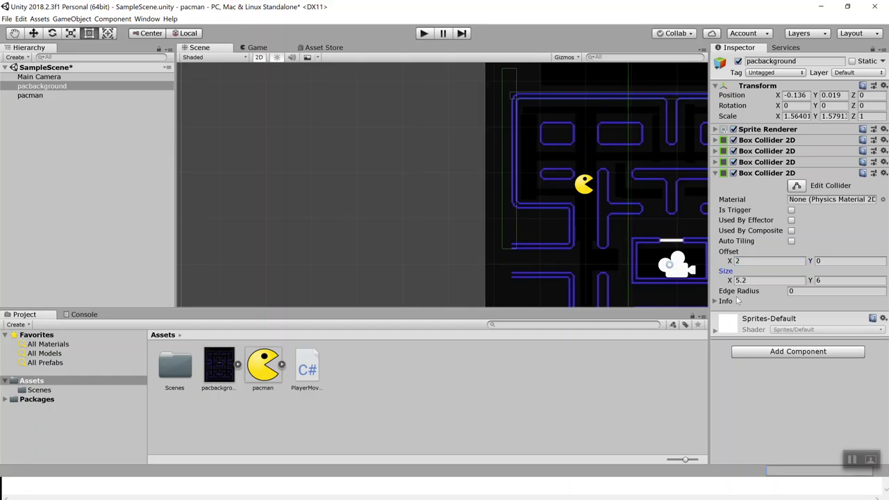
Shrink the fourth Box Collider 2D to a size of X 1 and Y 1
key(Tab)
text(2)
key(BackSpace)
text(1)
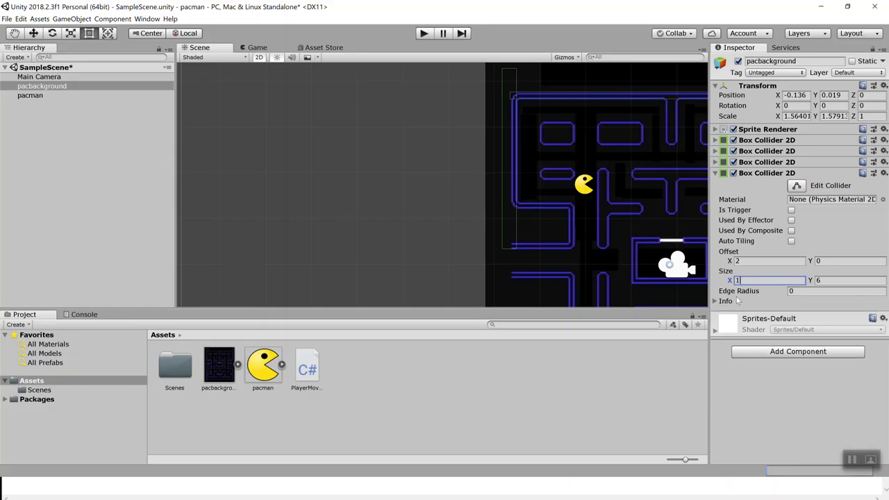
key(Tab)
text(1)
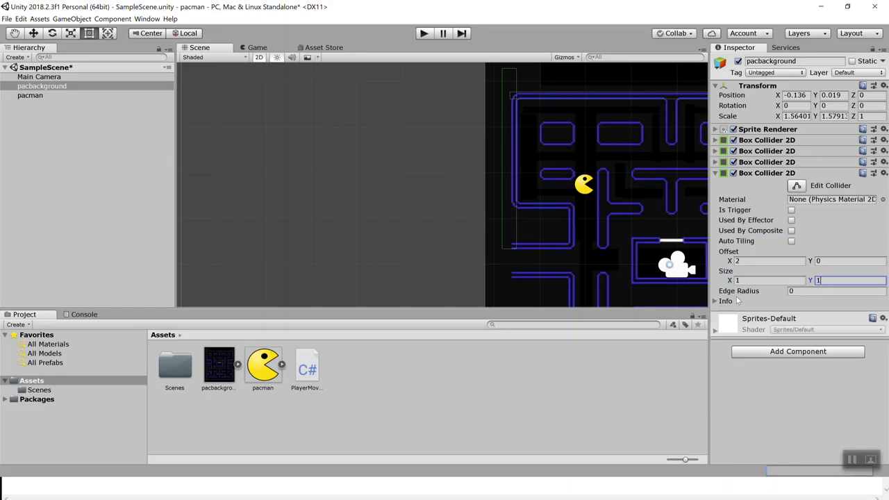
Move the fourth collider to the maze's upper-left area with an offset of X -1.5 and Y 1.8
scroll(547, 186, down, 5)
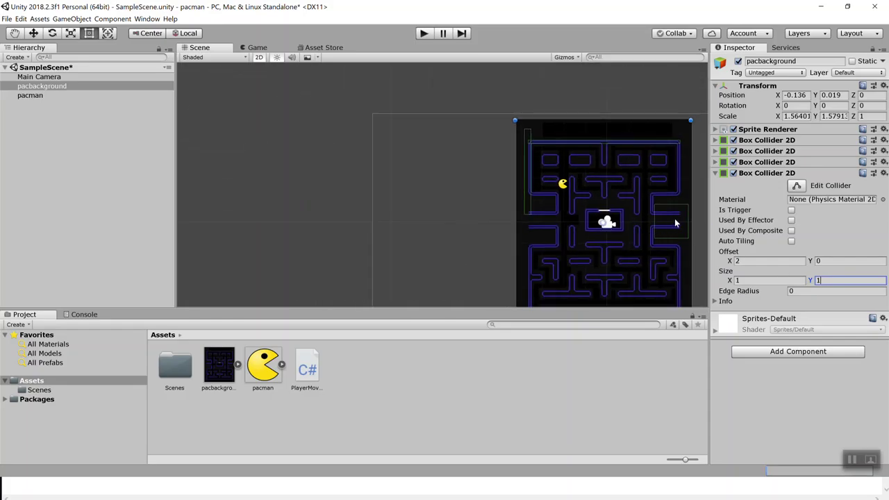
click(764, 261)
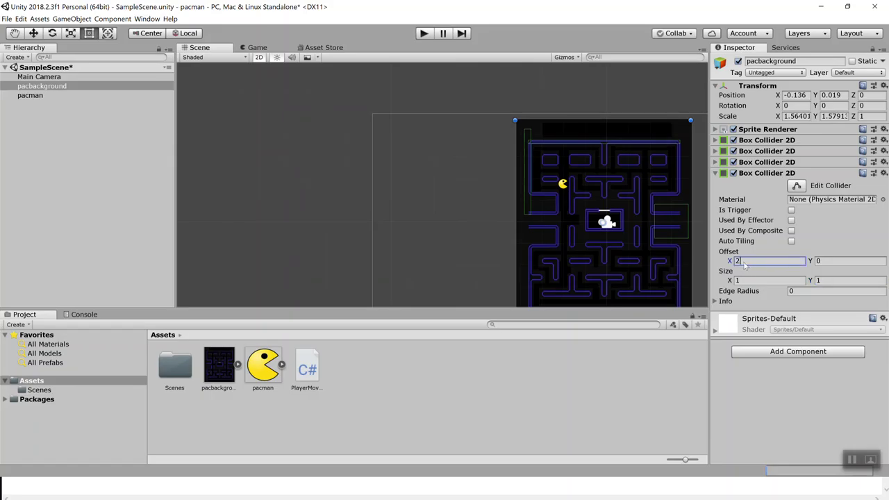
text(-2)
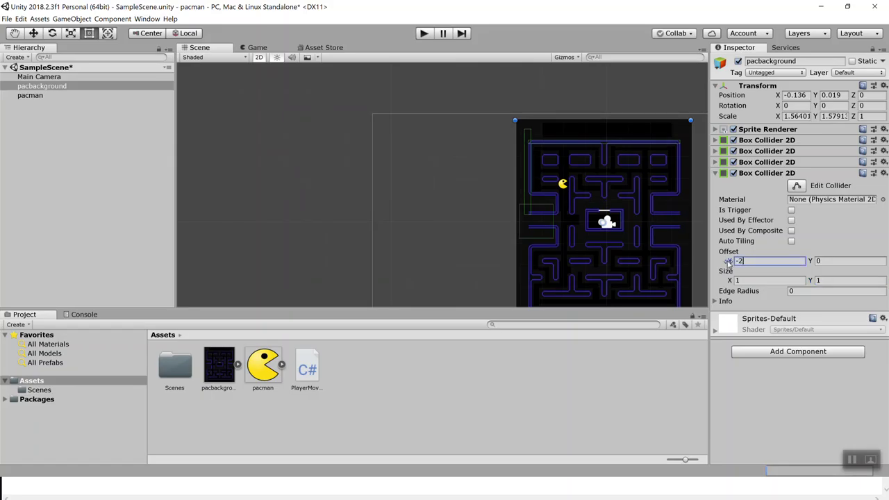
key(BackSpace)
text(1.5)
key(Tab)
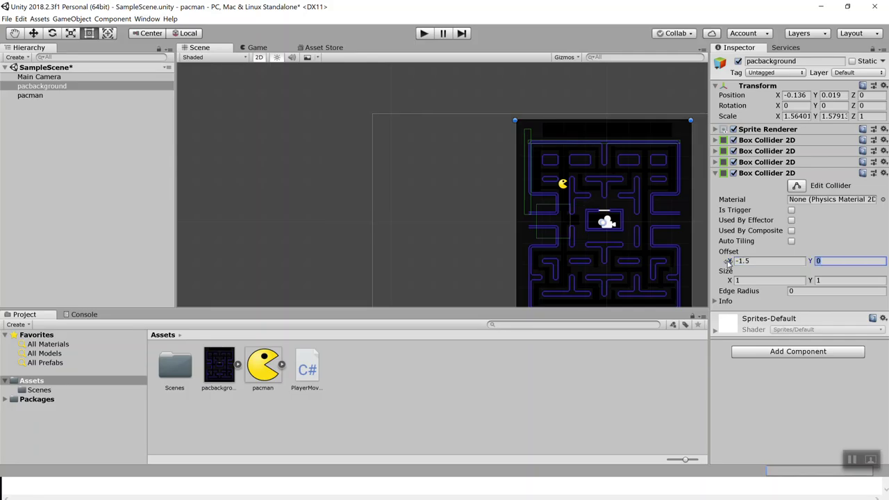
text(1)
key(BackSpace)
text(2)
key(BackSpace)
text(1.8)
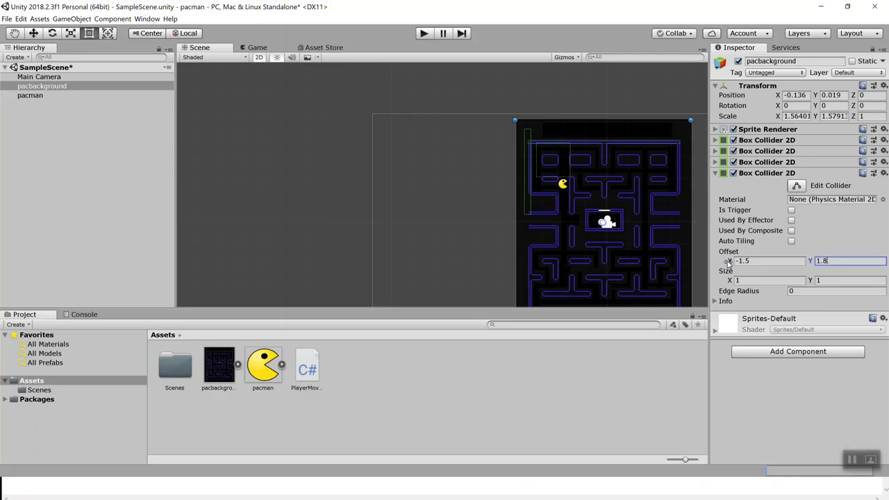
Shift the fourth collider horizontally by setting its X offset to -1.32
click(767, 283)
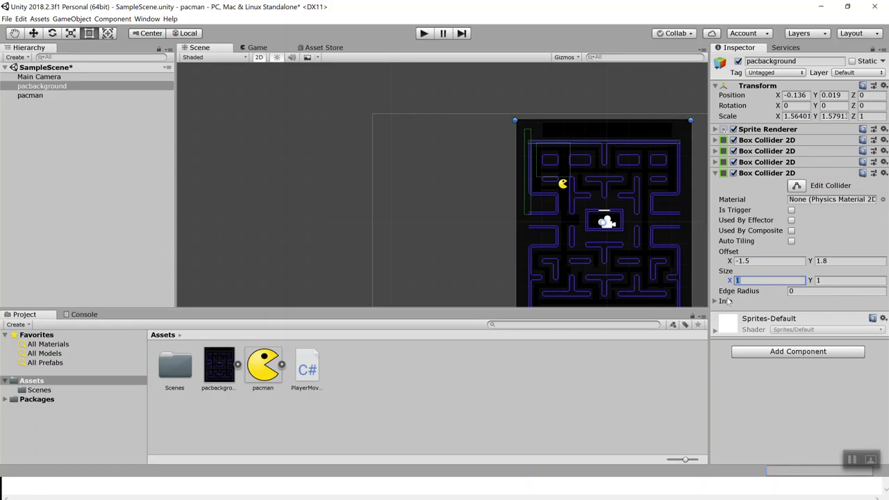
click(743, 261)
text(-)
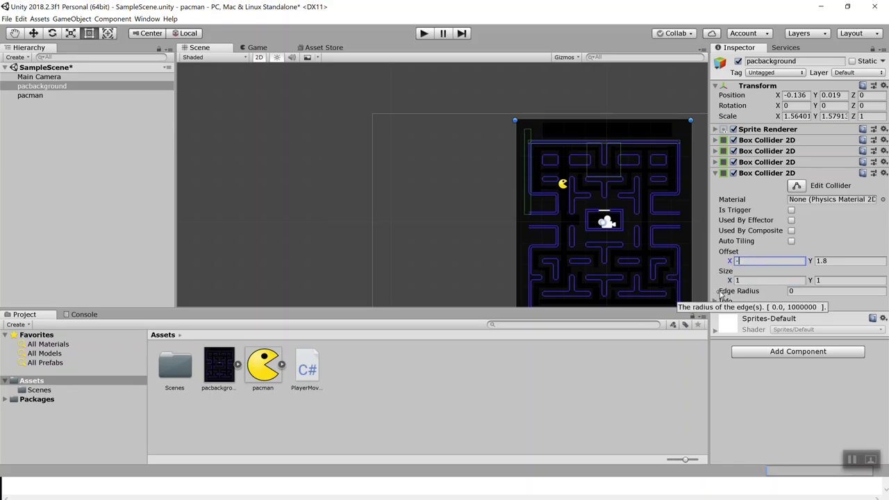
text(1.1)
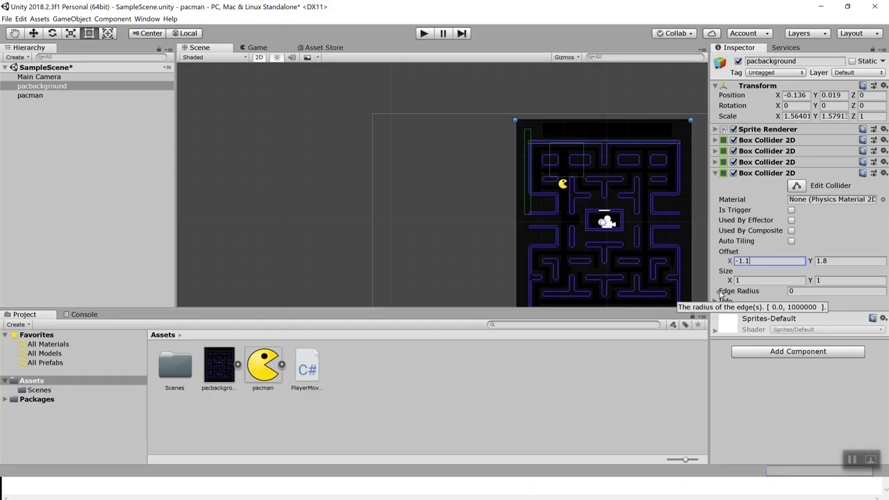
key(BackSpace)
text(2)
key(BackSpace)
text(32)
Set the fourth collider's Y offset to 1.45 so its top edge lines up with the maze's upper-left block
scroll(545, 230, up, 5)
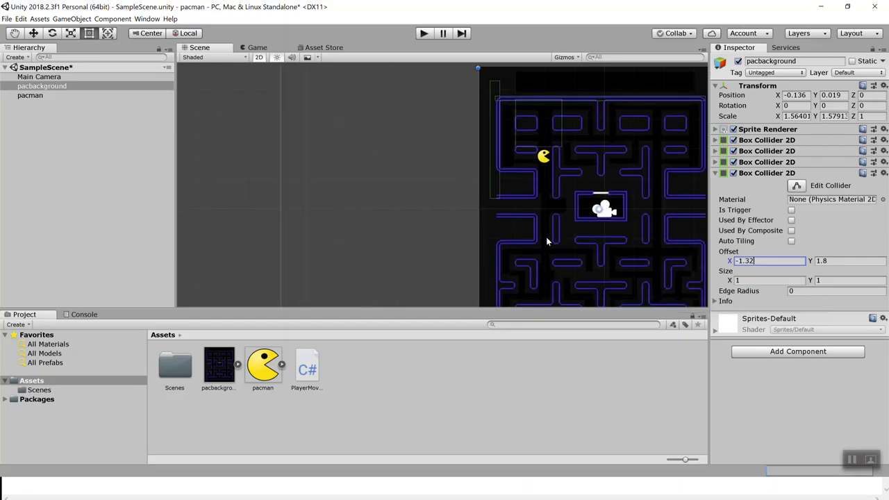
middle_drag(568, 139, 570, 162)
scroll(569, 162, up, 3)
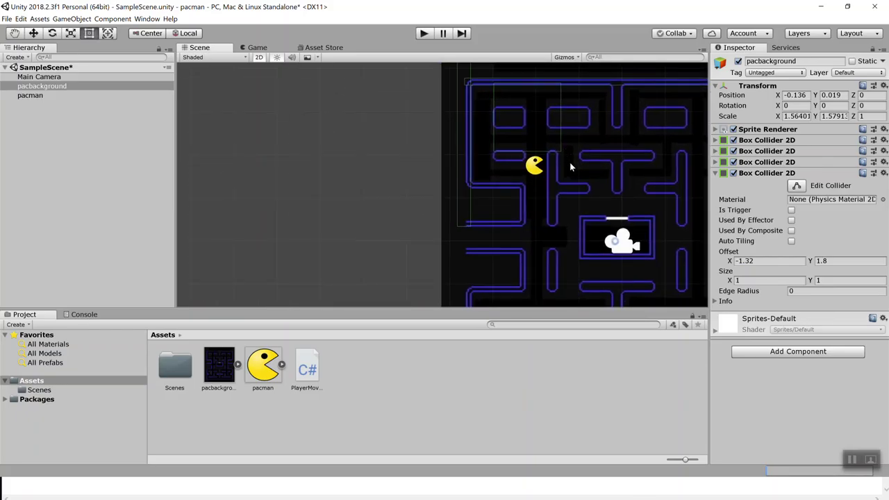
scroll(567, 165, up, 2)
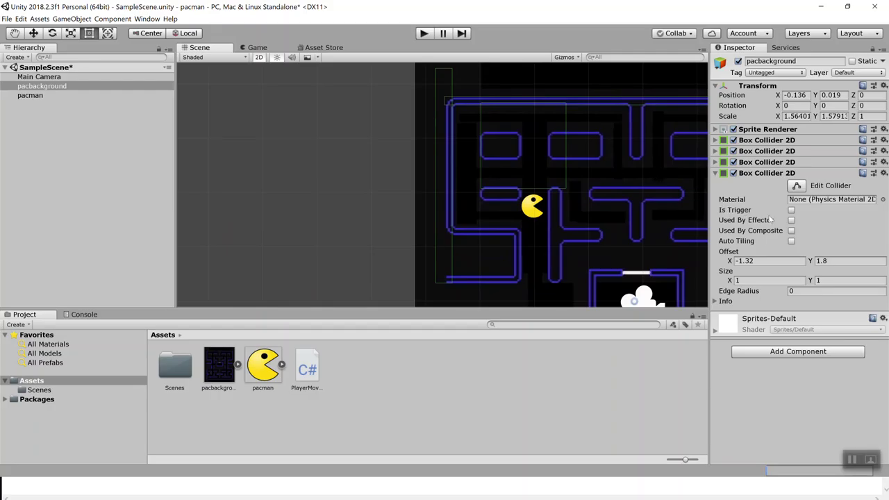
click(838, 261)
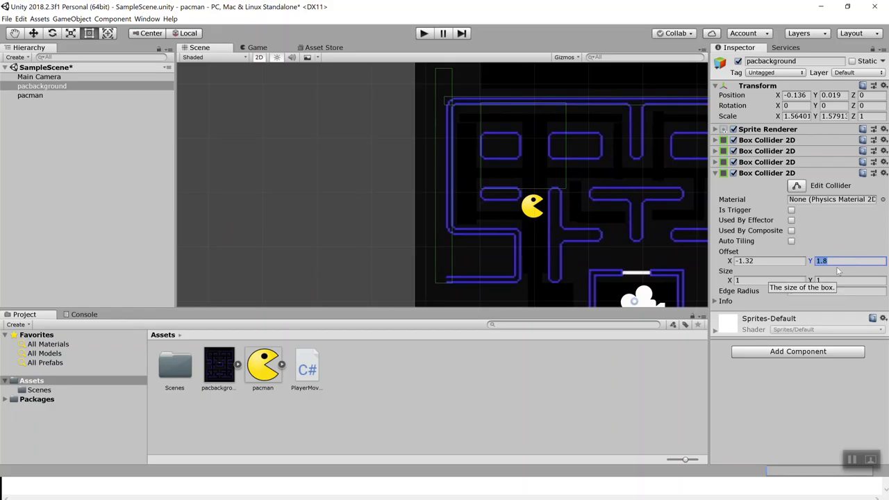
text(1.2)
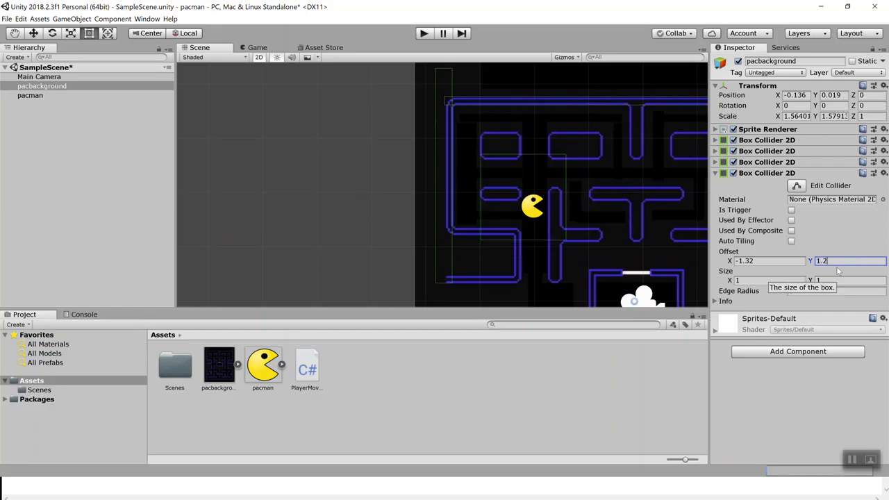
key(BackSpace)
text(3)
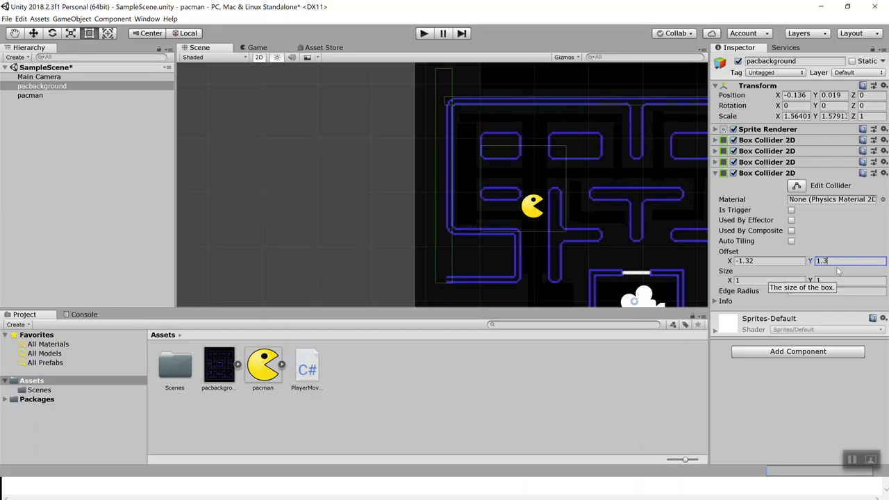
key(BackSpace)
text(4)
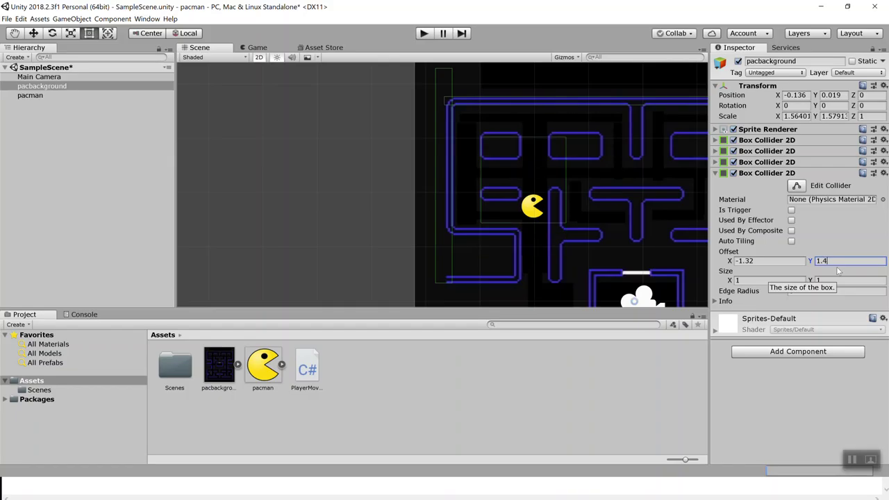
text(5)
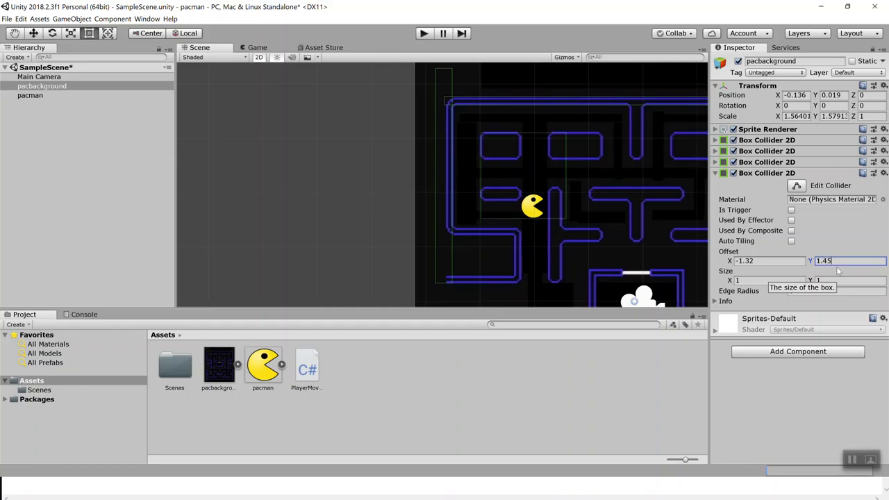
Narrow the fourth collider to an X size of 0.5 and align it with the upper-left block using an X offset of -1.58
click(767, 279)
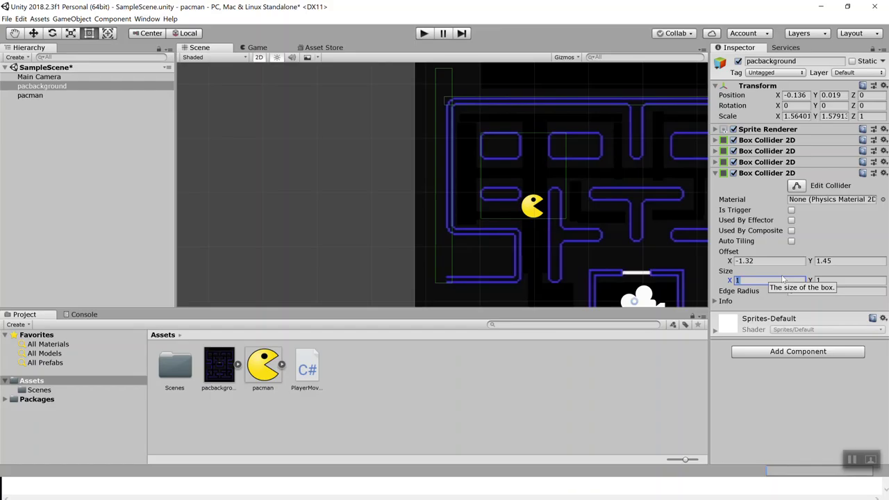
text(0.5)
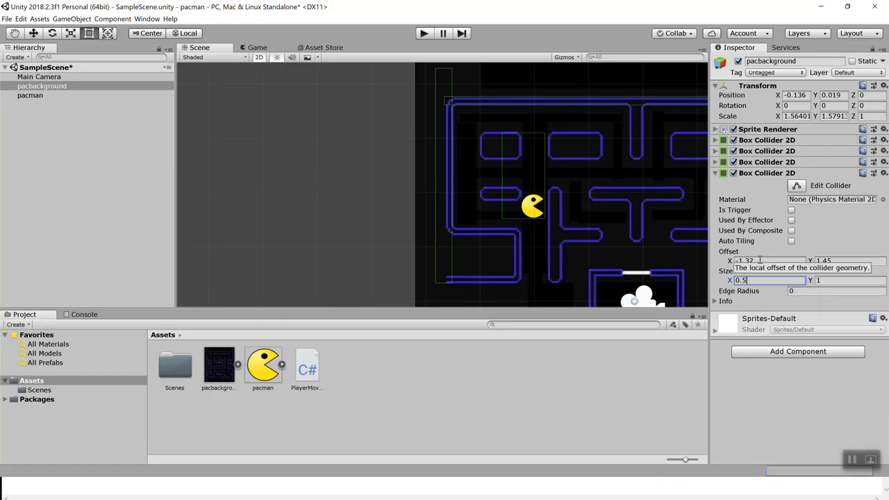
click(759, 261)
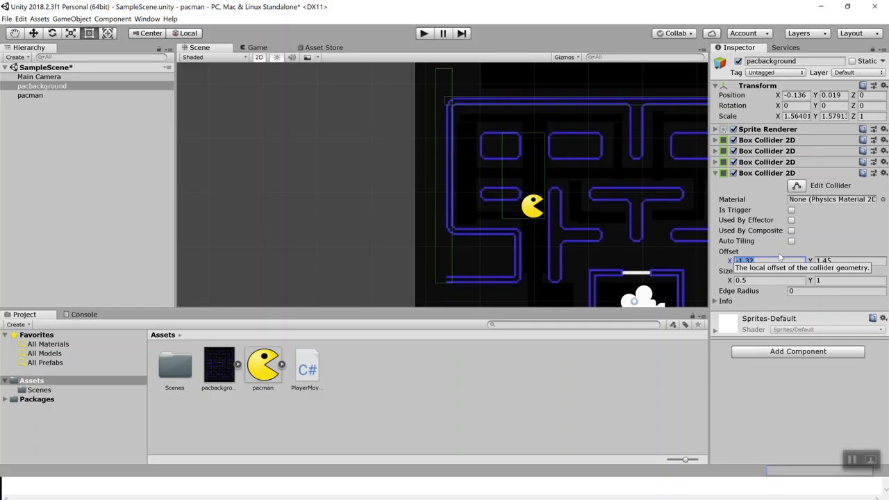
text(-1)
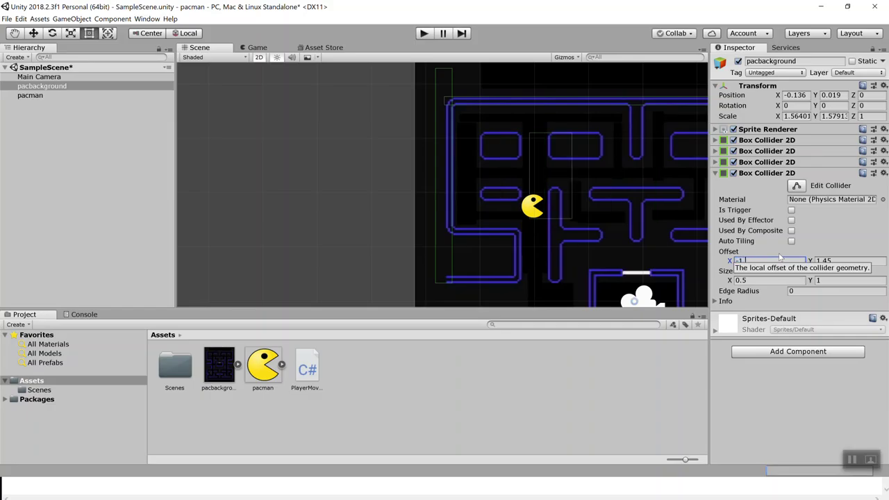
text(.7)
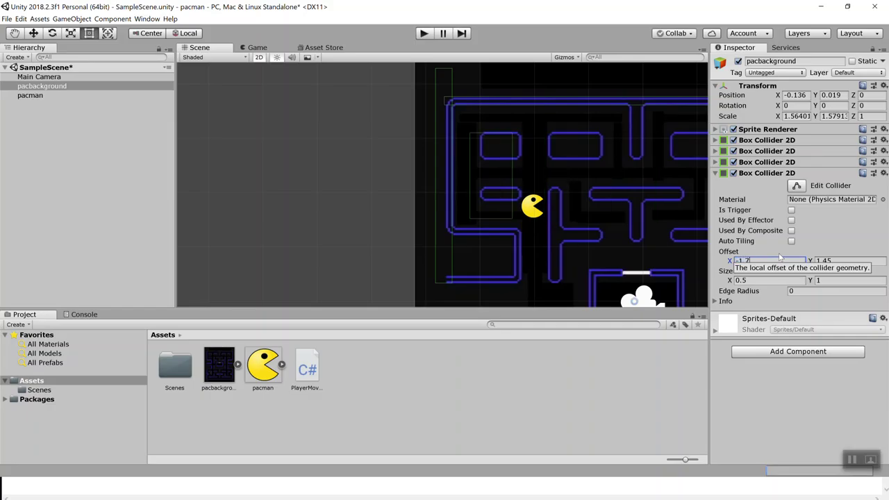
key(BackSpace)
text(6)
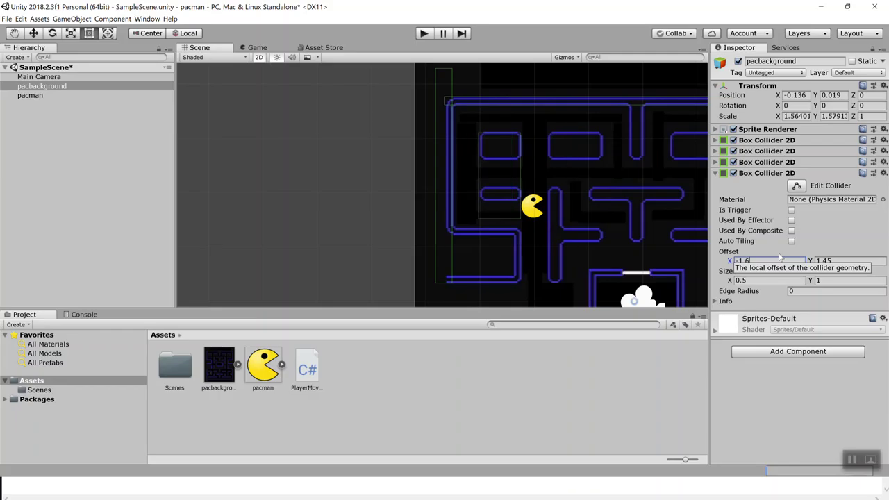
key(BackSpace)
text(58)
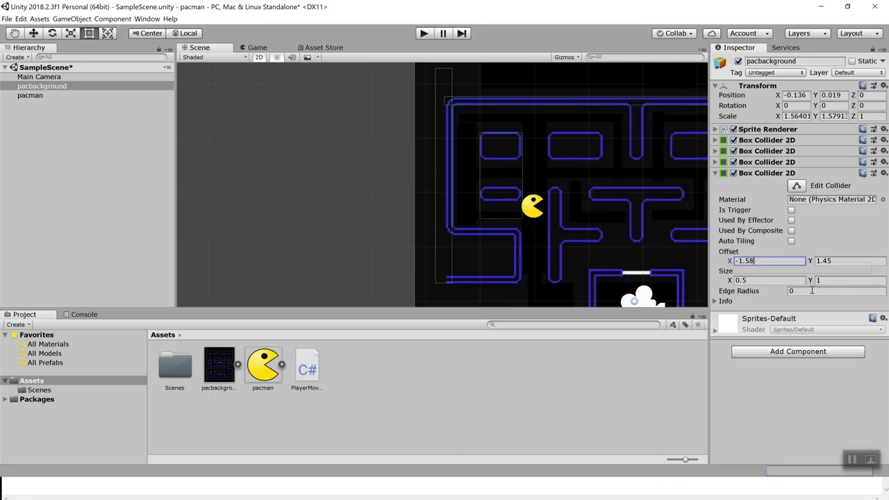
Refine the fourth collider's size to X 0.47 and Y 0.4
click(798, 280)
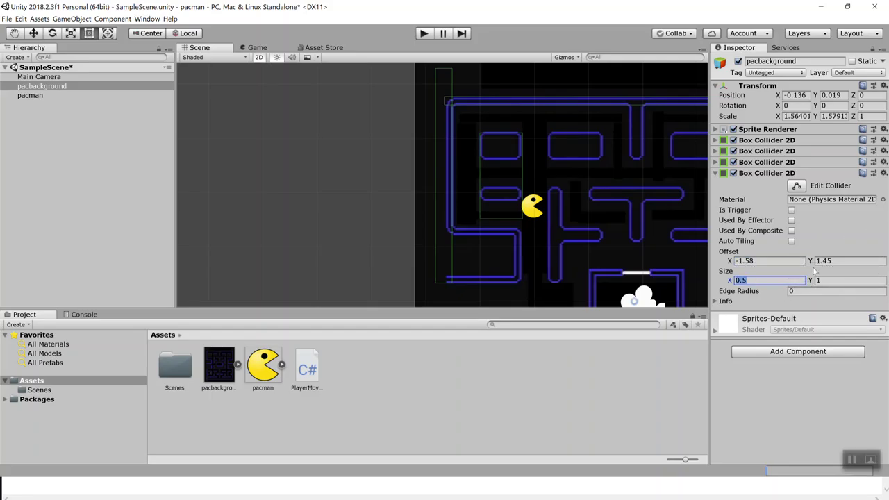
text(0.48)
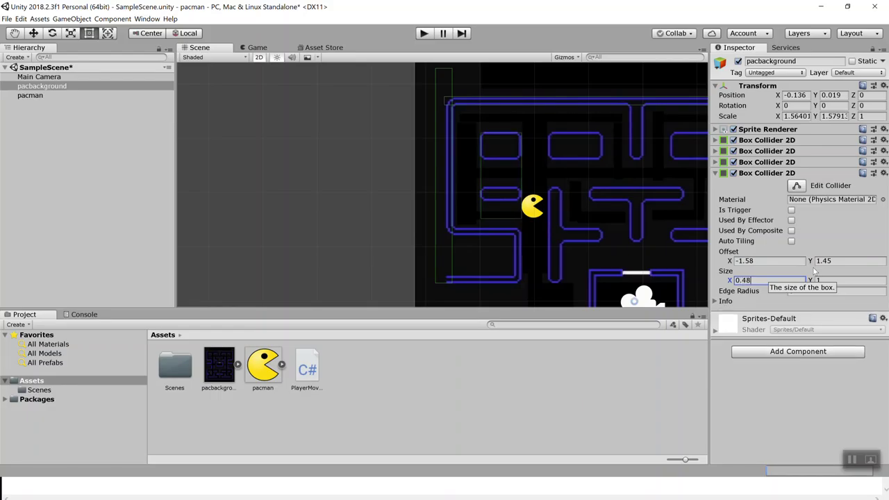
key(BackSpace)
text(7)
key(Return)
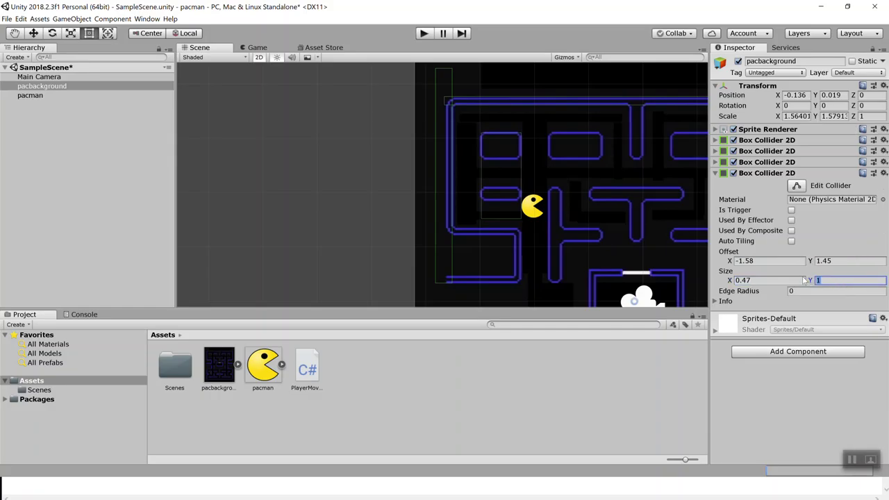
text(0)
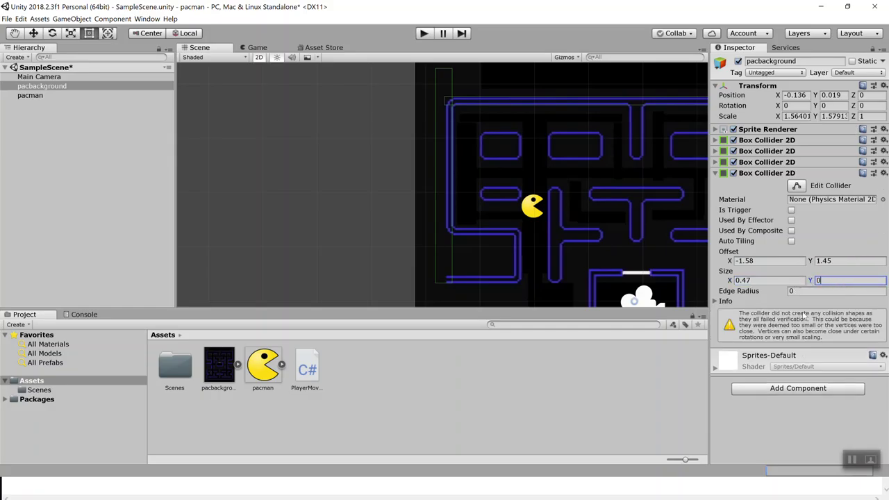
text(.4)
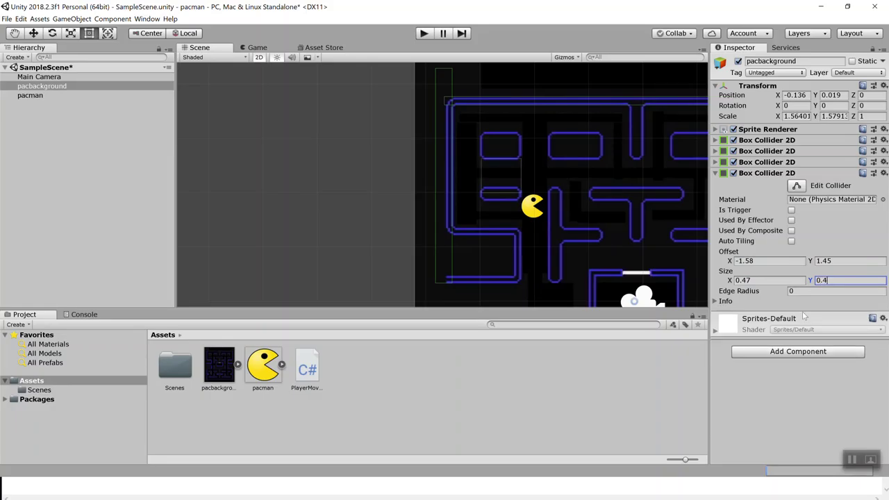
Reduce the fourth collider's Y size to 0.3 and raise it to the upper-left block with a Y offset of 1.82
key(BackSpace)
text(3)
click(836, 260)
text(1.75)
key(BackSpace)
key(BackSpace)
text(82)
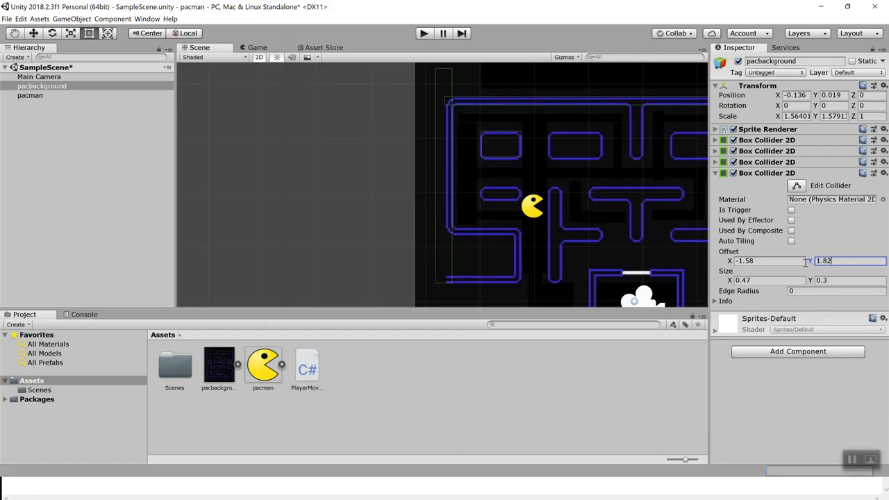
Fine-tune the fourth collider's offset to X -1.59 and Y 1.8 so it fits the upper-left block
key(BackSpace)
text(1)
key(BackSpace)
key(BackSpace)
text(79)
key(BackSpace)
key(BackSpace)
text(8)
click(763, 264)
click(766, 262)
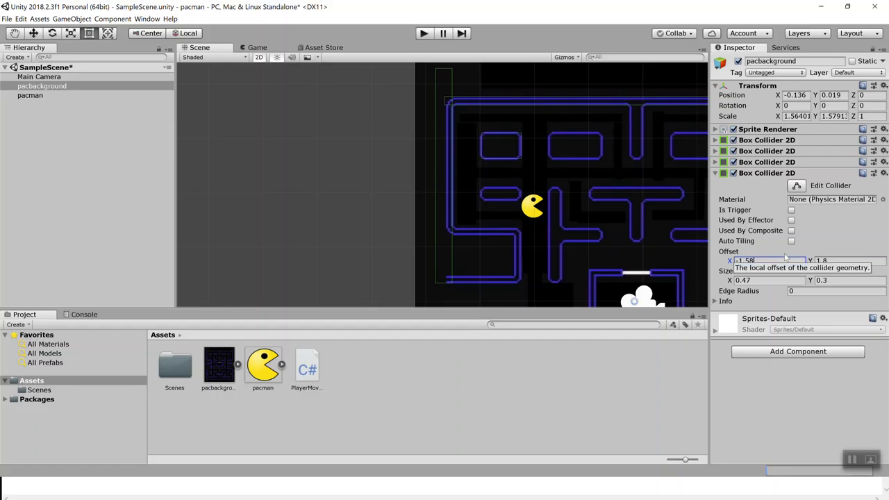
key(BackSpace)
text(9)
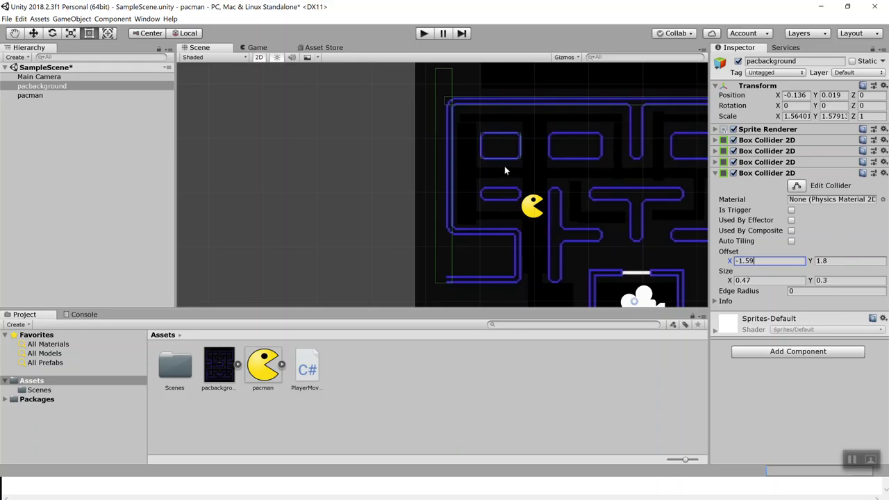
scroll(505, 154, down, 5)
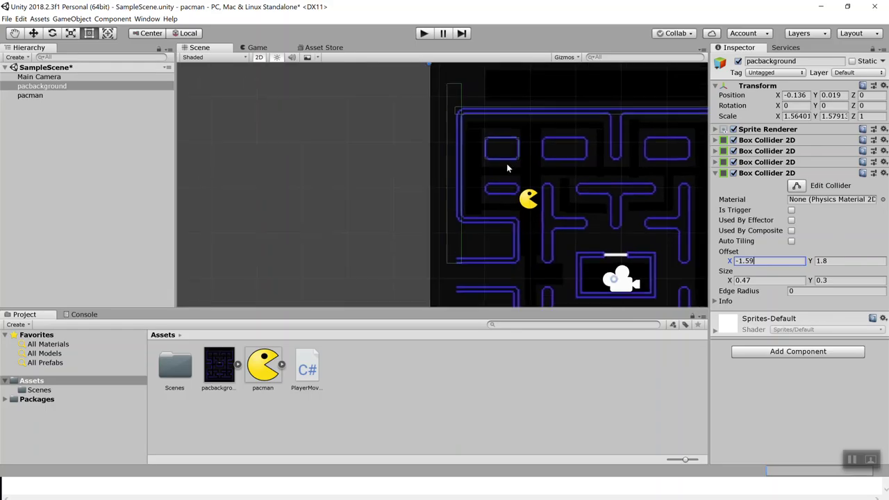
scroll(595, 193, down, 1)
drag(608, 205, 529, 223)
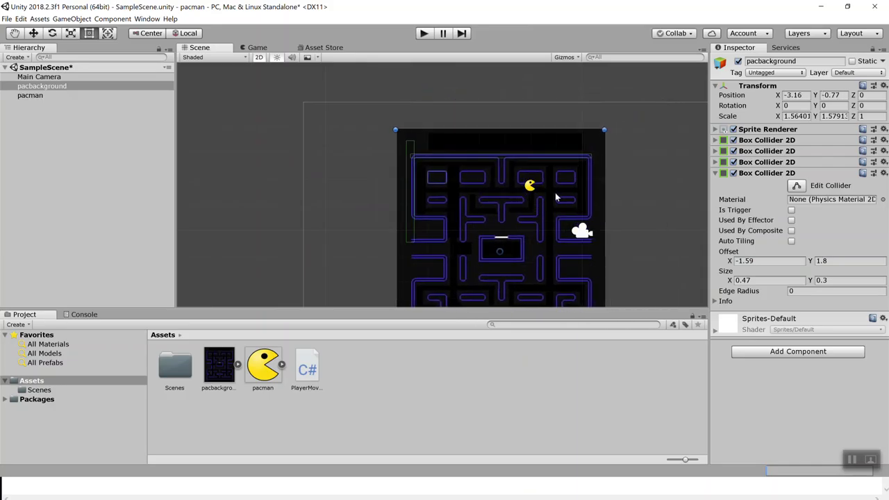
key(ctrl+z)
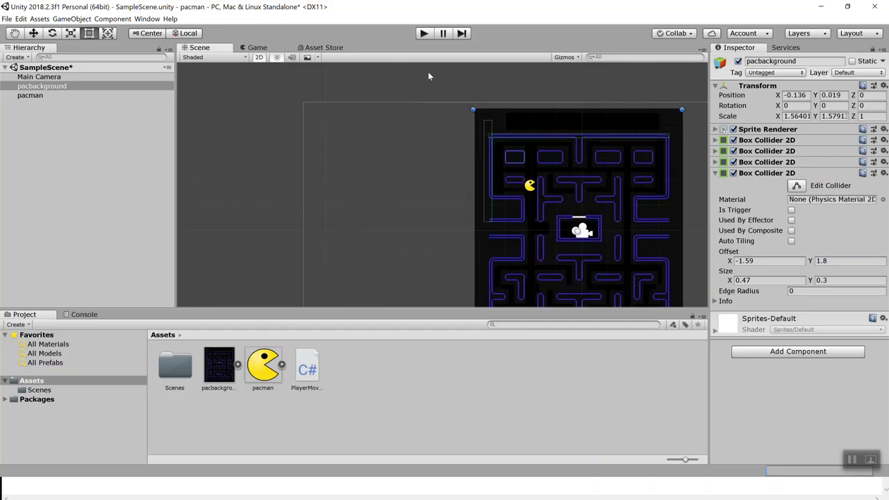
Play-test the game by steering Pac-Man up, left and down around the upper-left block, and stop play mode
click(423, 34)
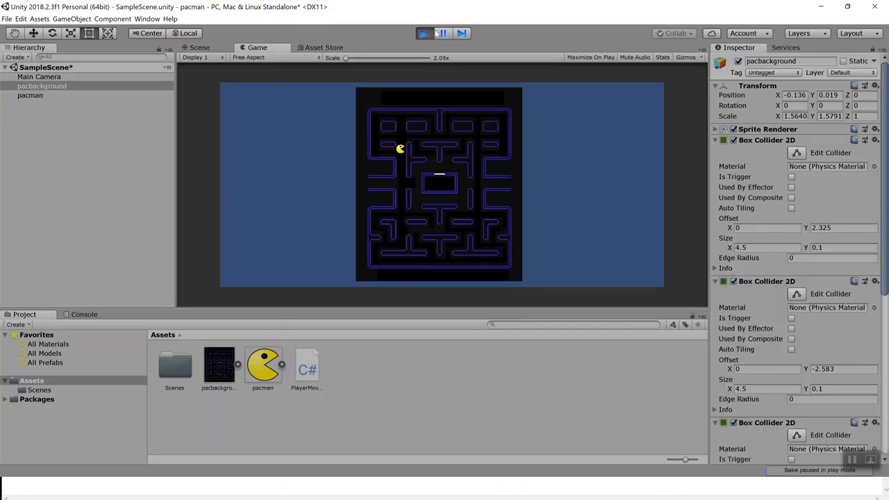
key(Up)
key(Left)
key(Down)
key(Up)
click(420, 34)
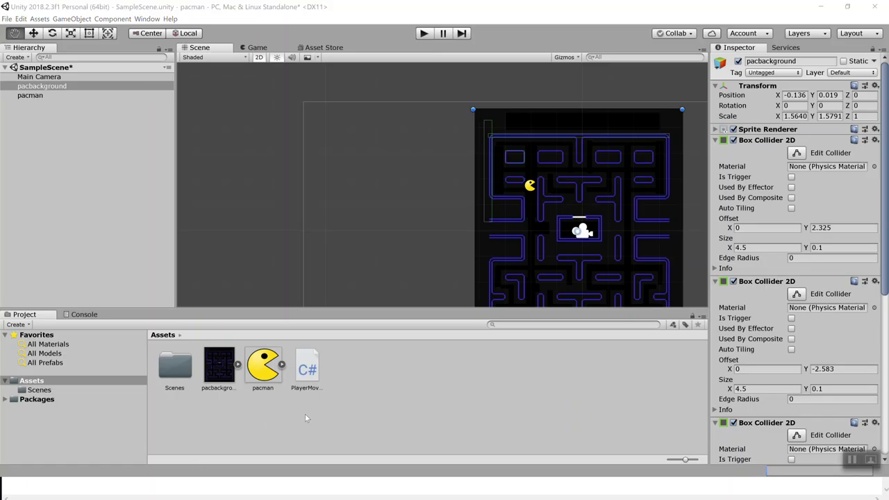
Switch to Visual Studio, stop debugging, and set the RightArrow and LeftArrow movement increments to 0.05f in PlayerMovement.cs
key(alt+Tab)
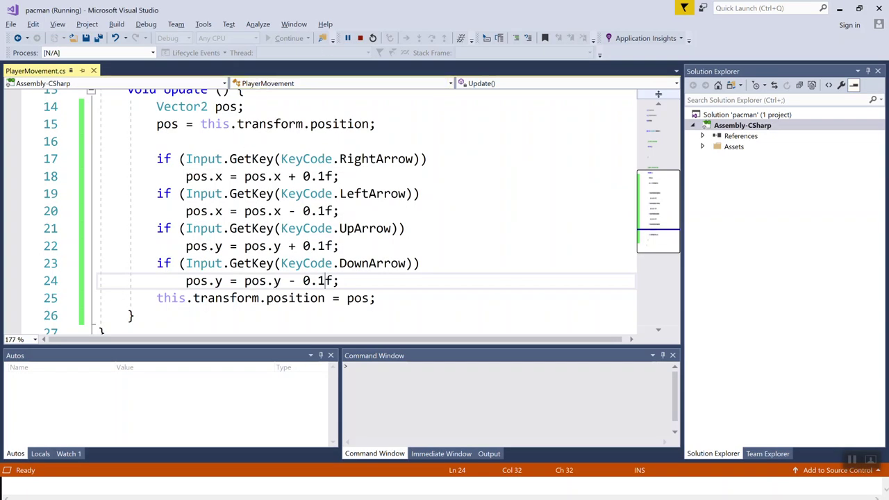
click(359, 38)
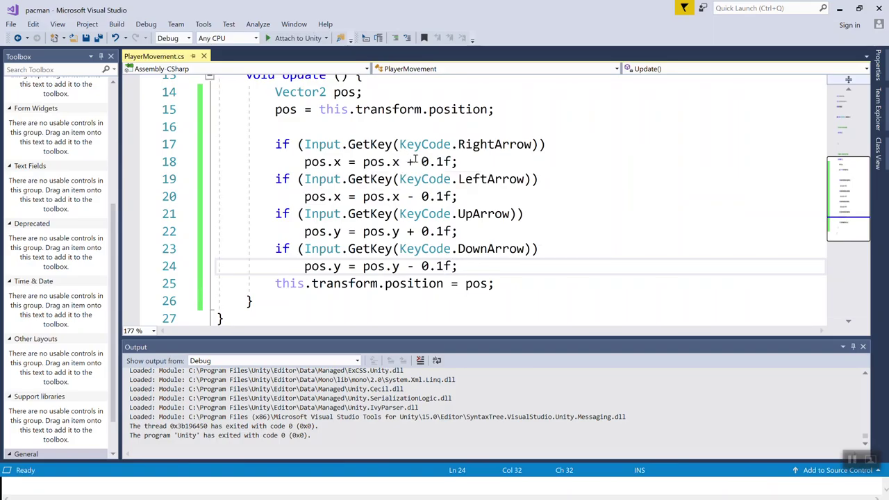
click(445, 161)
key(BackSpace)
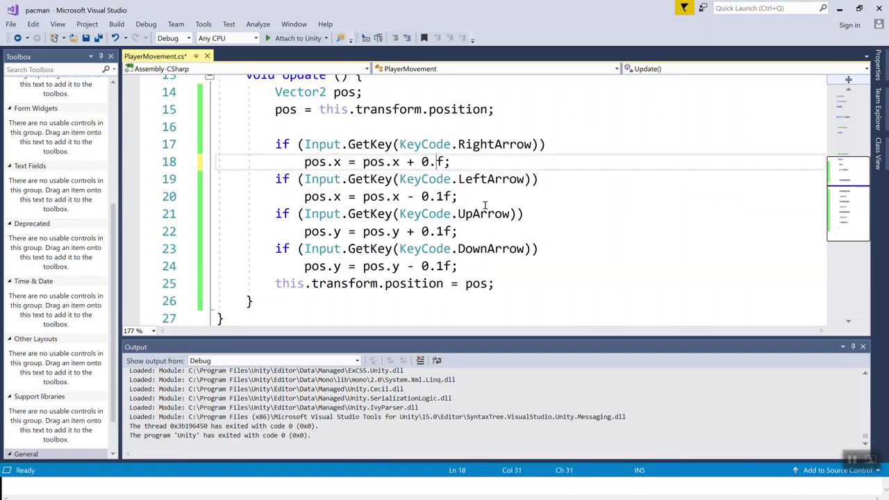
text(05)
key(Down)
key(Down)
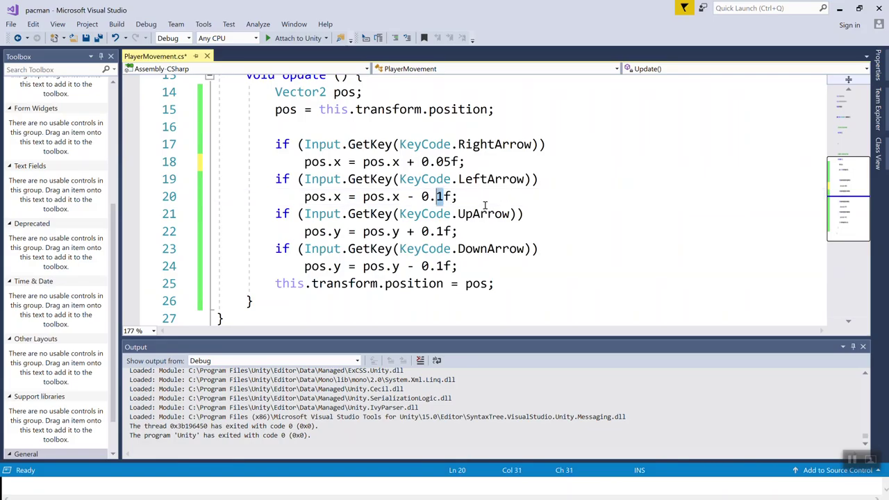
key(BackSpace)
text(05)
key(Down)
key(Down)
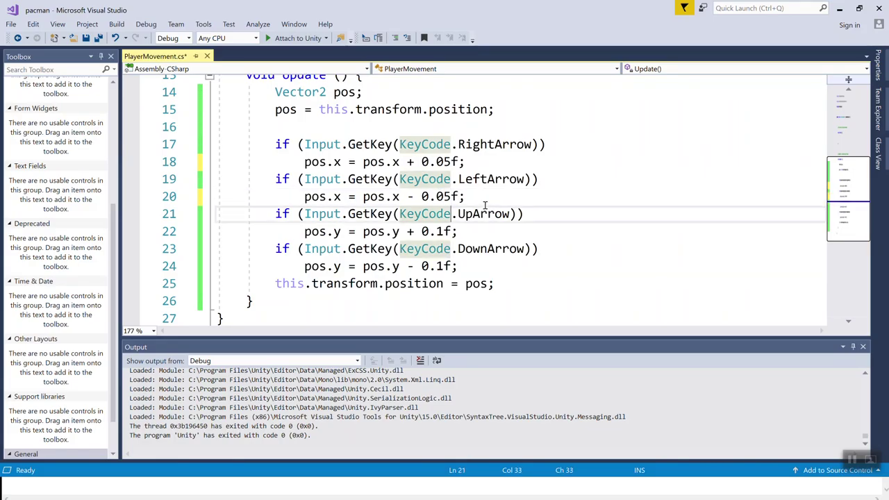
Set the UpArrow and DownArrow movement increments to 0.05f and attach the debugger to Unity
key(BackSpace)
text(05)
key(Down)
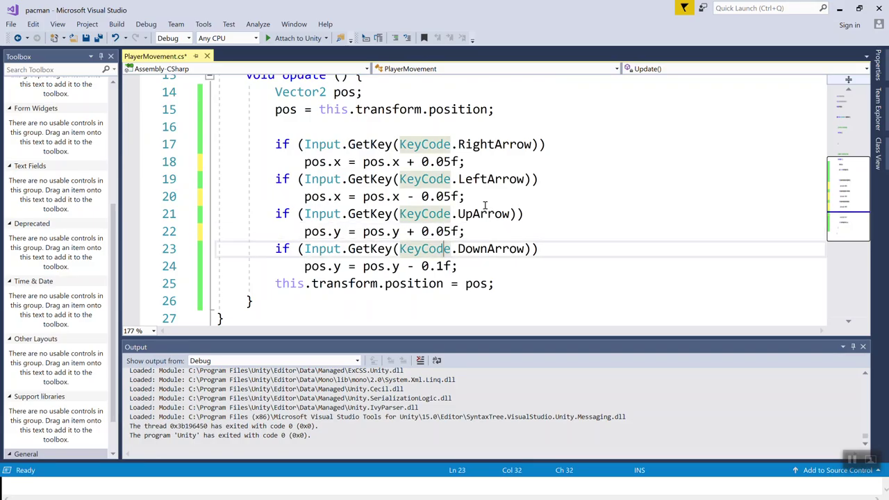
key(Down)
key(Left)
key(BackSpace)
text(05)
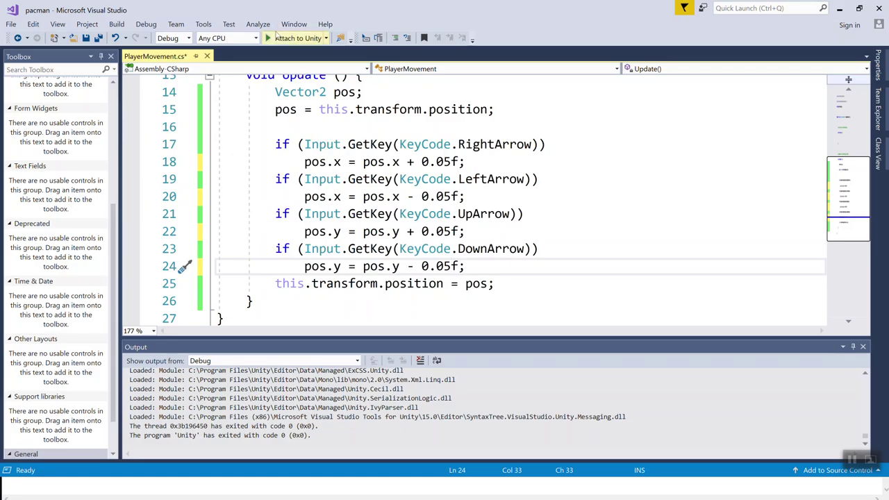
click(295, 38)
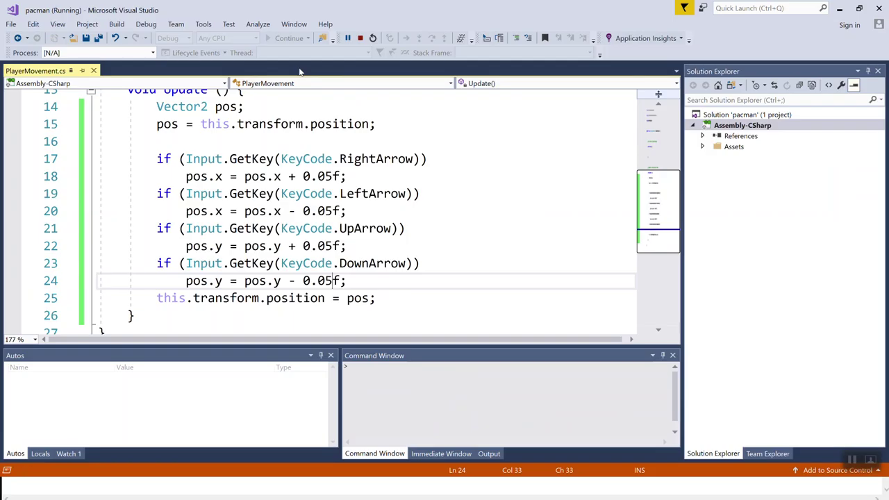
Switch to Unity, play-test Pac-Man's movement against the upper-left block and maze walls, and stop play mode
key(alt+Tab)
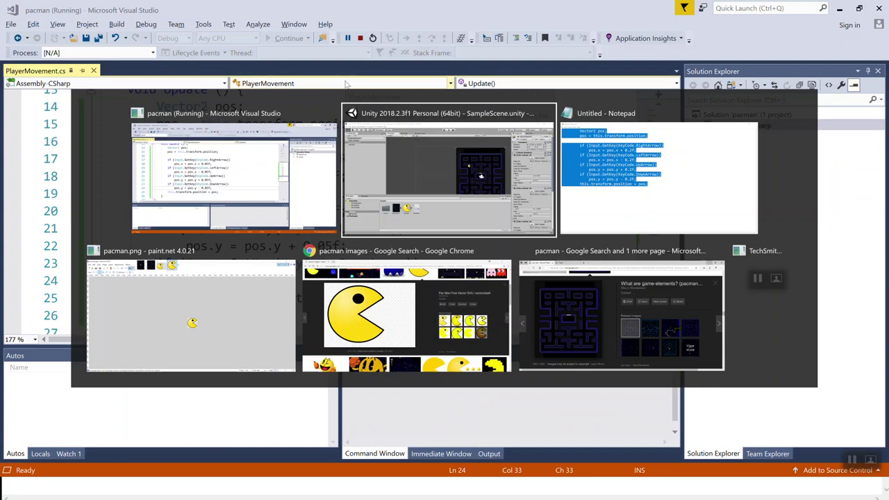
key(alt+Tab)
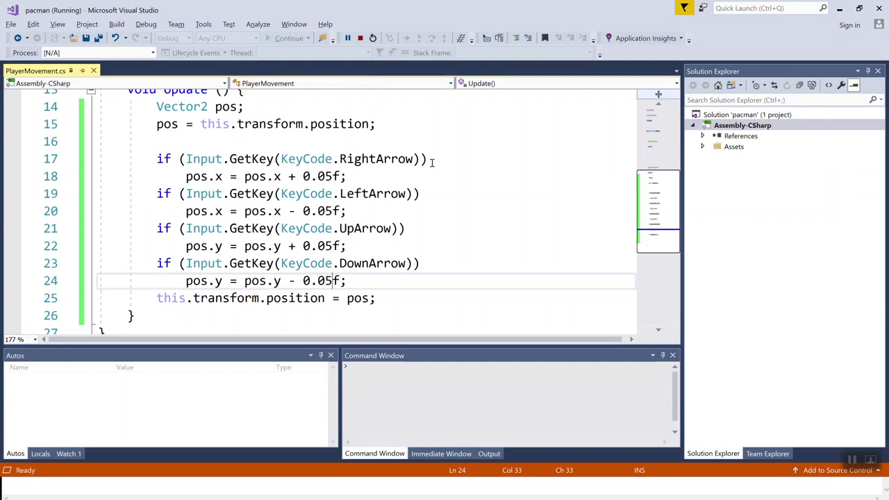
key(alt+Tab)
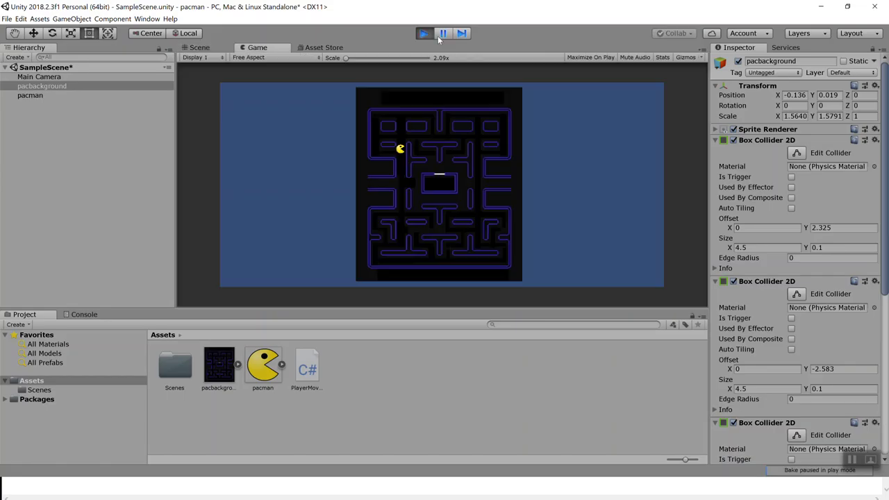
key(Up)
key(Left)
key(Down)
key(Up)
key(Right)
key(Left)
key(Down)
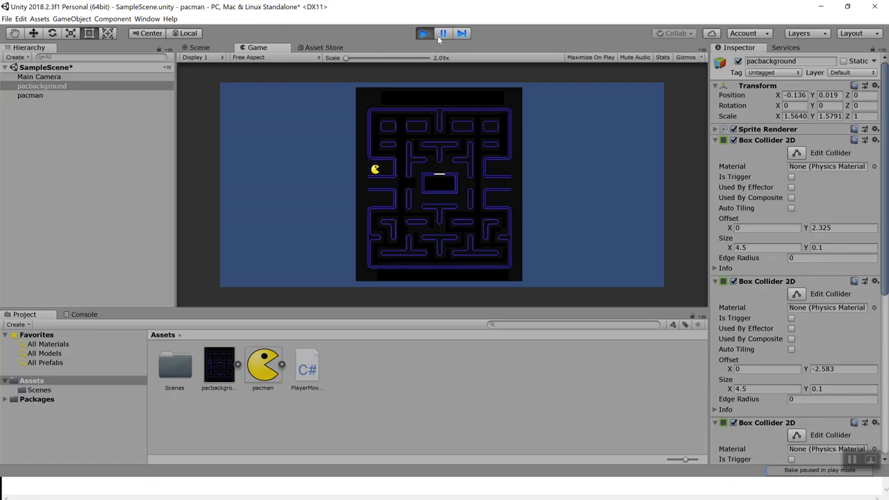
key(Up)
key(Down)
key(Up)
key(Down)
key(Up)
click(424, 33)
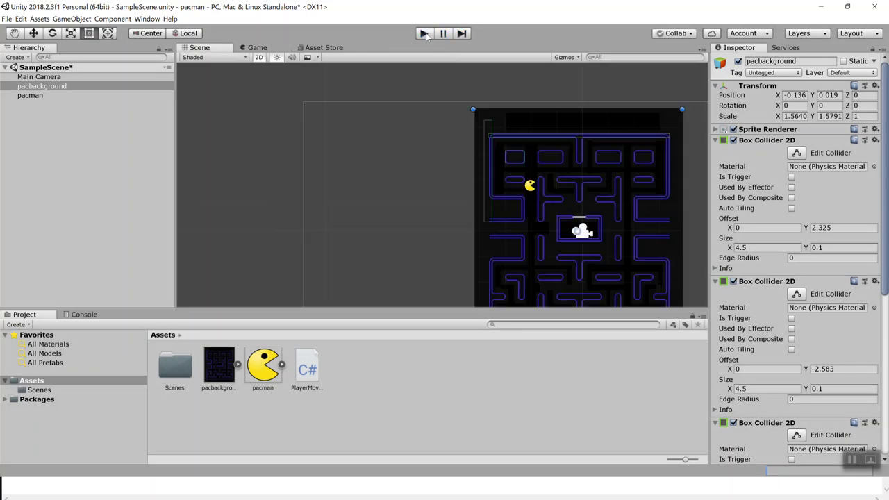
Switch to Visual Studio, stop debugging, and set the RightArrow and LeftArrow movement increments to 0.01f
key(alt+Tab)
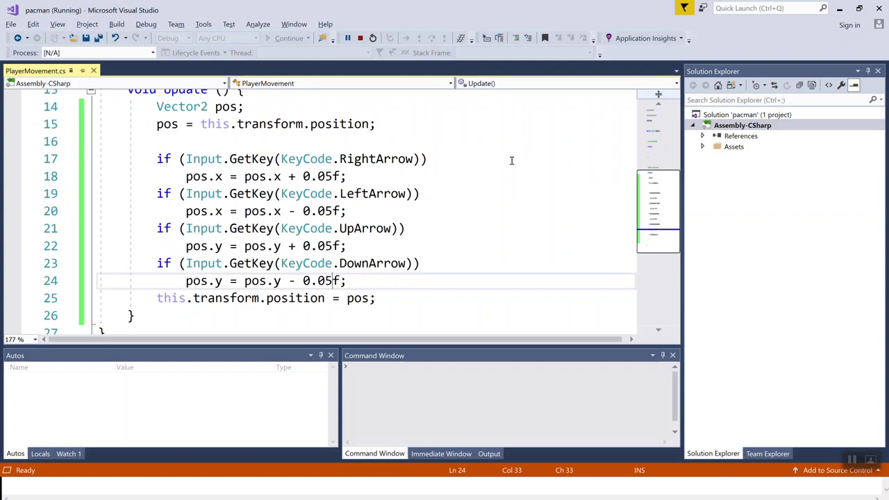
key(Up)
key(Up)
key(Up)
key(Up)
key(Up)
key(Up)
key(Up)
click(325, 178)
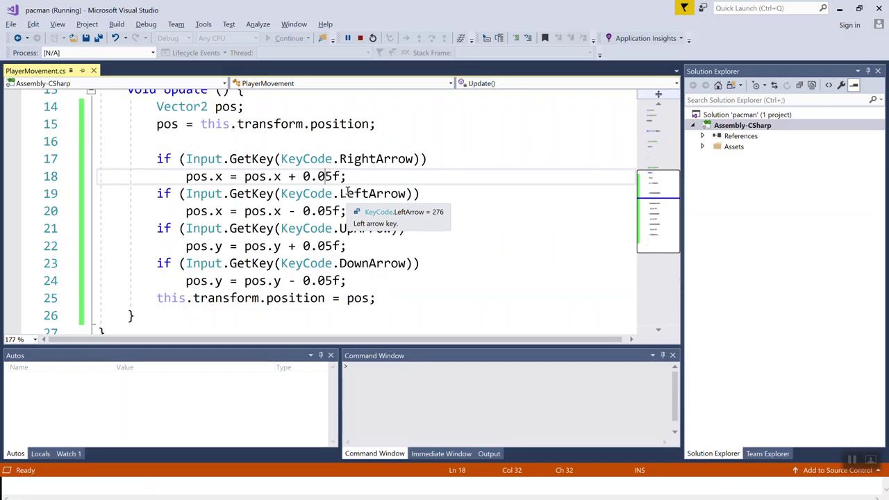
click(360, 37)
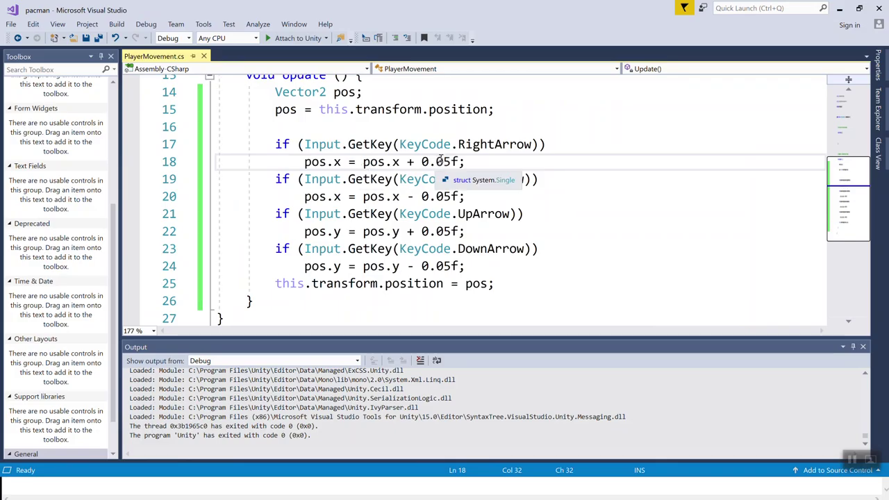
key(Delete)
text(1)
click(452, 196)
key(BackSpace)
text(1)
Set the UpArrow and DownArrow movement increments to 0.01f and attach the debugger to Unity
click(453, 231)
key(BackSpace)
text(1)
click(452, 266)
key(BackSpace)
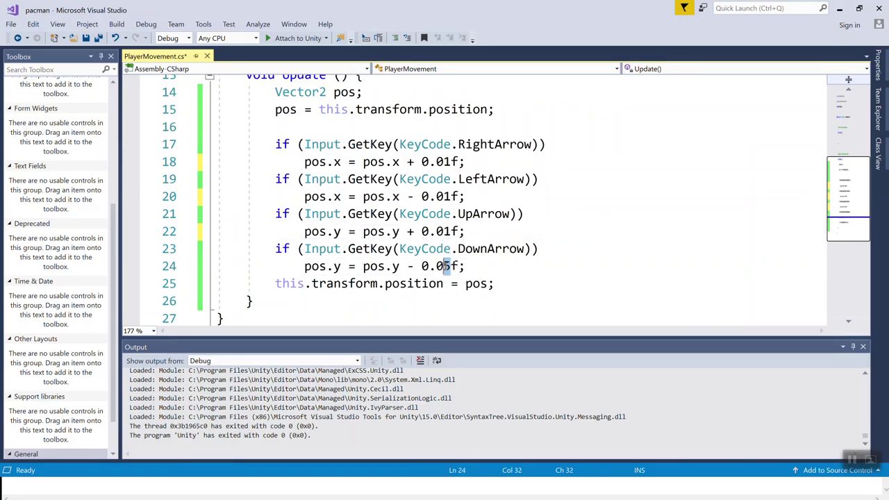
text(1)
click(306, 38)
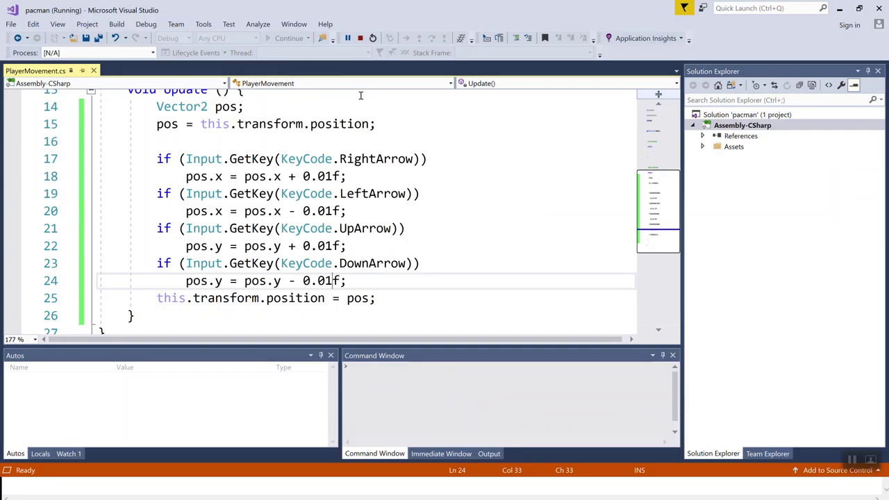
Switch to Unity, play-test Pac-Man along the maze's upper and left corridors, and stop play mode
key(alt+Tab)
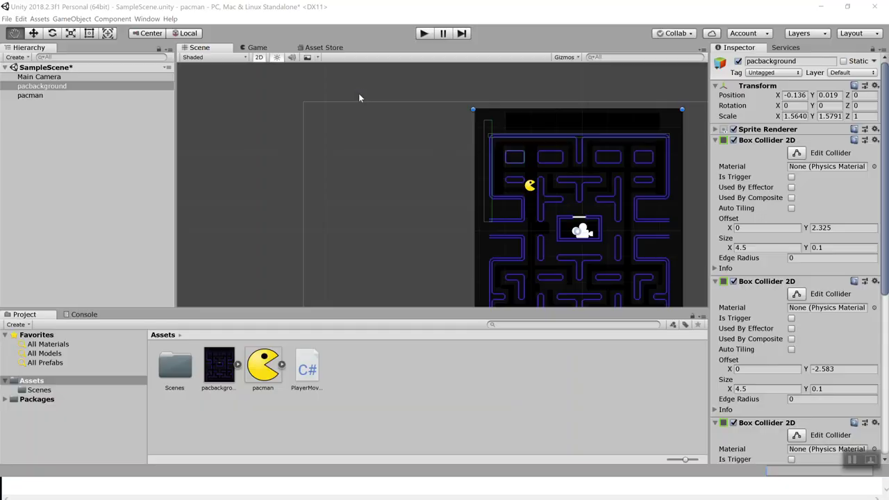
click(424, 33)
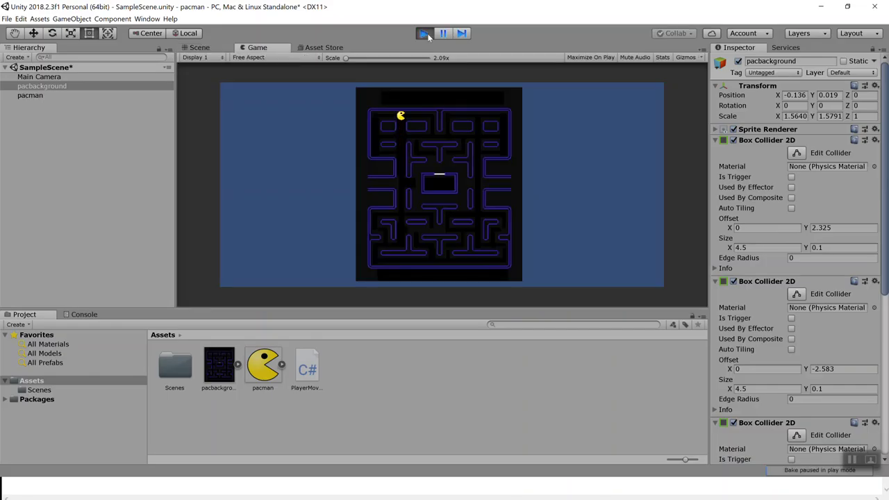
key(Left)
key(Down)
click(426, 33)
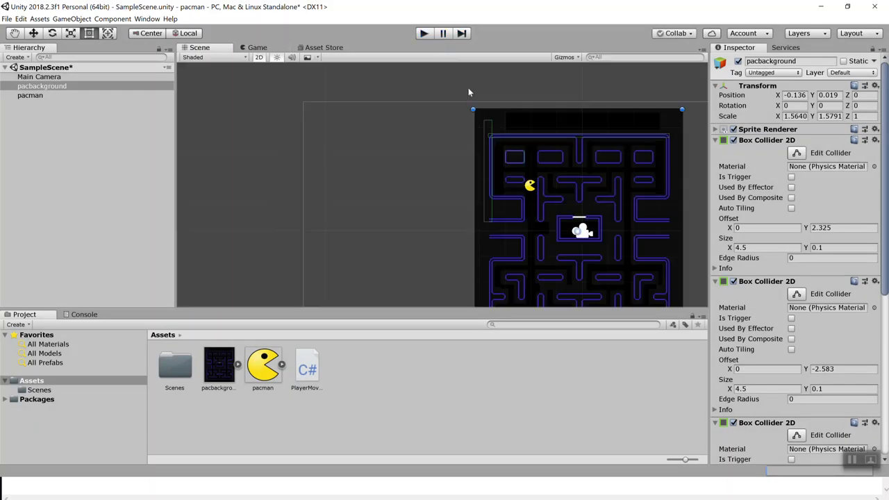
Save the scene, and close both Unity and Visual Studio
scroll(560, 224, down, 2)
scroll(564, 226, up, 2)
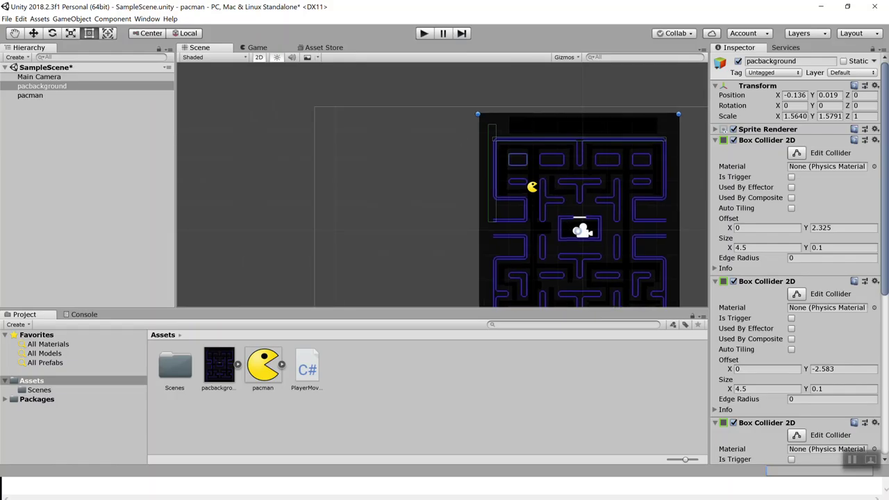
click(6, 18)
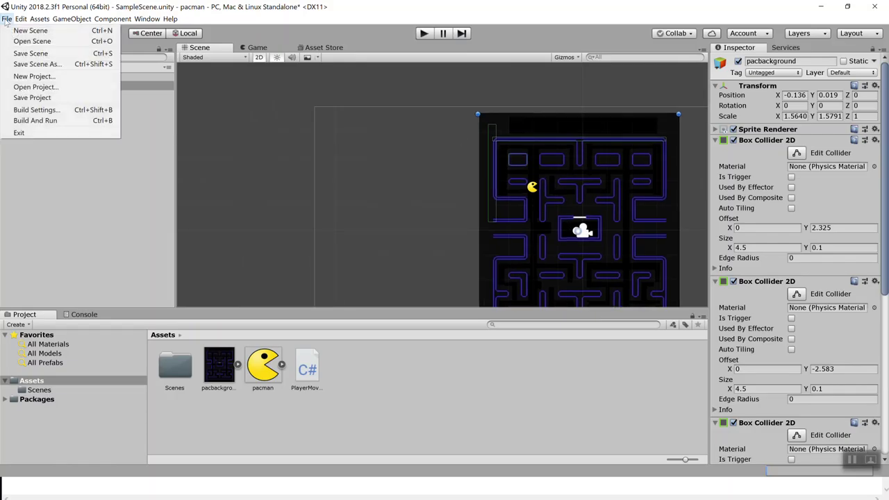
mouse_move(16, 21)
click(340, 10)
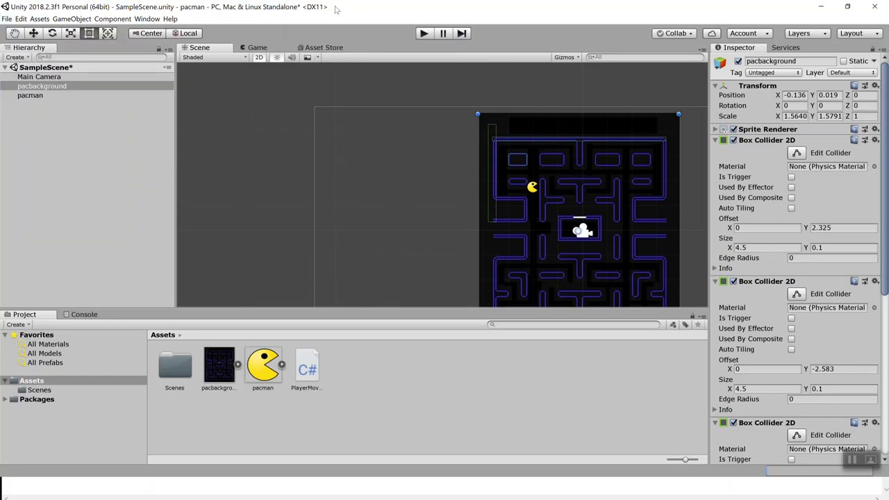
click(6, 19)
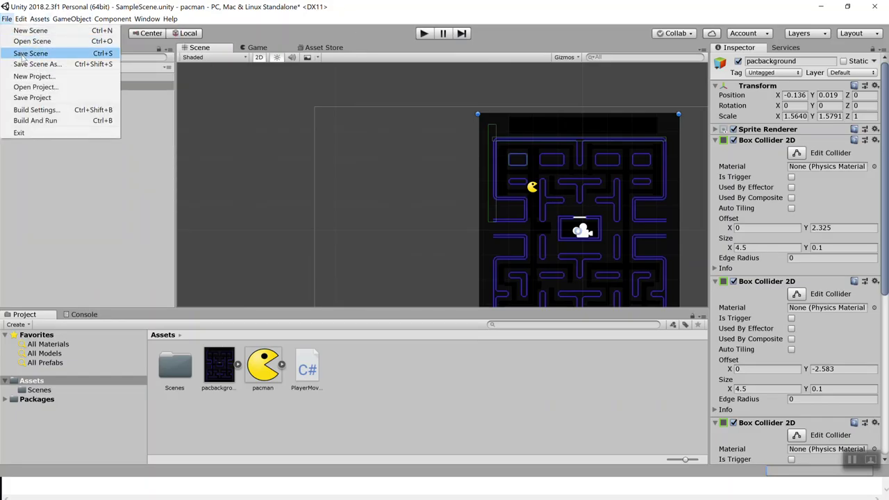
click(22, 56)
click(876, 9)
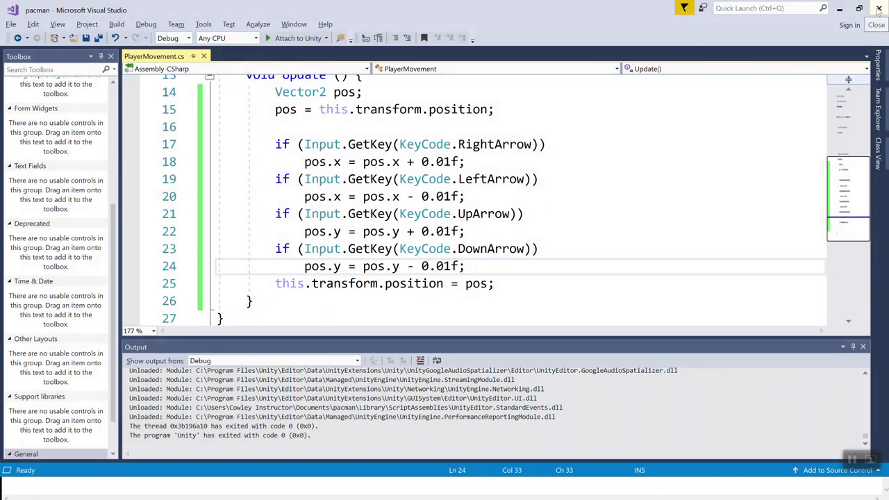
click(879, 8)
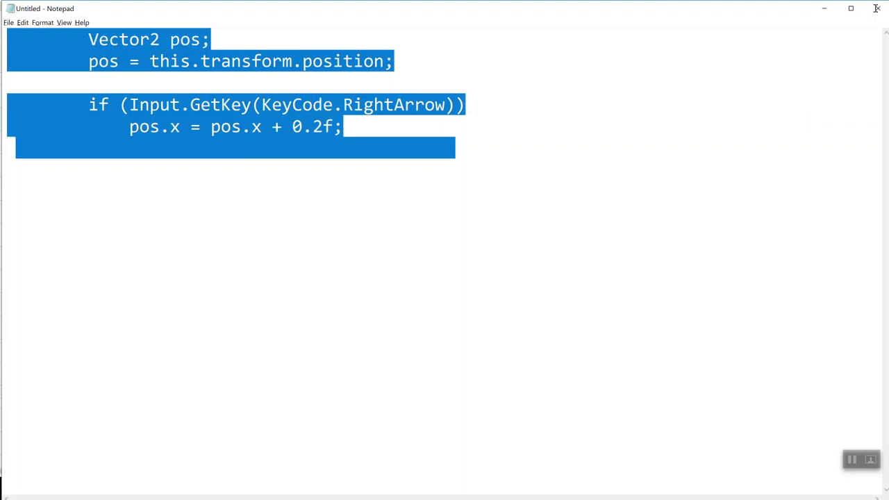
Minimize the Notepad window with the movement code and the paint.net window to clear the desktop
key(shift+Down)
key(shift+Down)
key(shift+Down)
key(shift+Down)
key(shift+Down)
key(shift+Down)
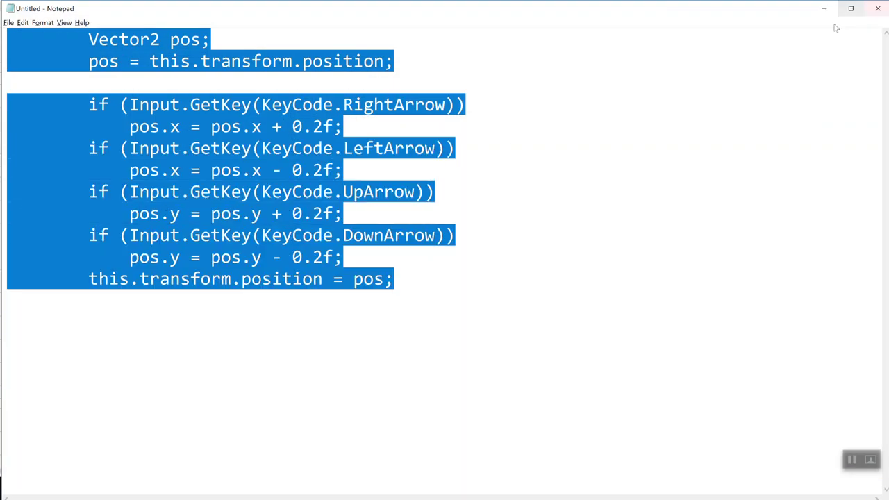
click(824, 10)
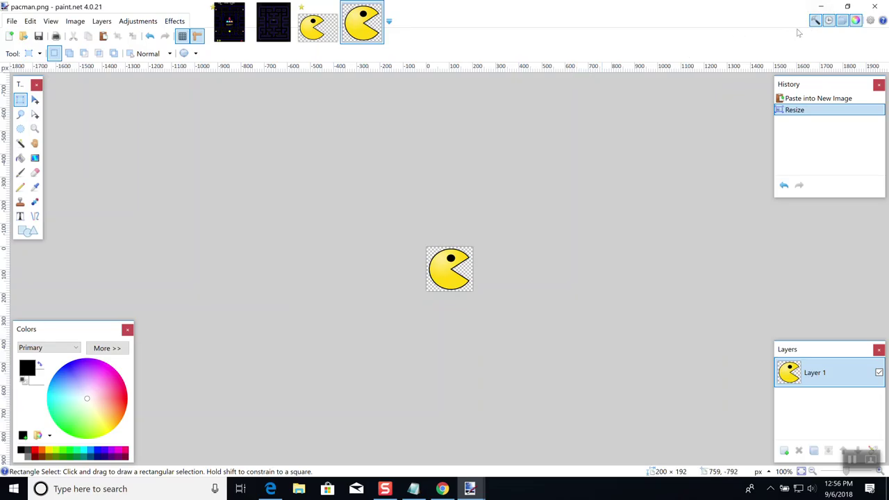
click(827, 8)
click(824, 8)
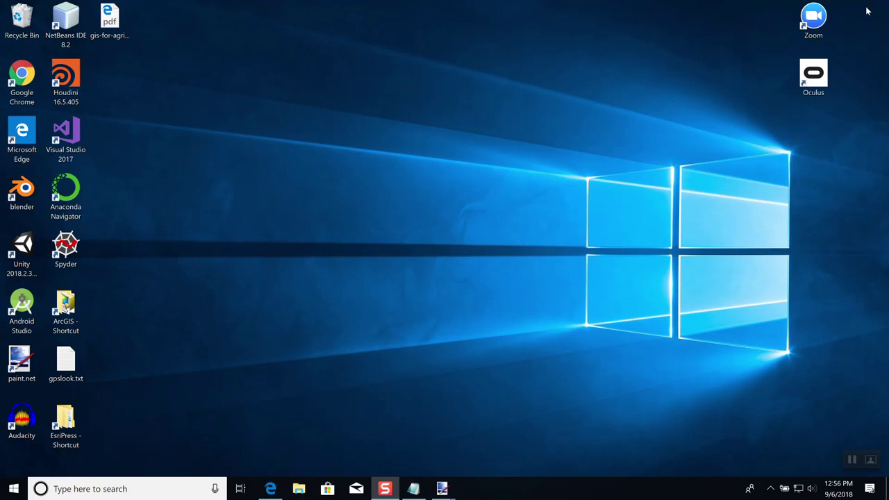
Switch to File Explorer, open the Documents folder, sort its contents by name, and select the pacman project folder
click(299, 489)
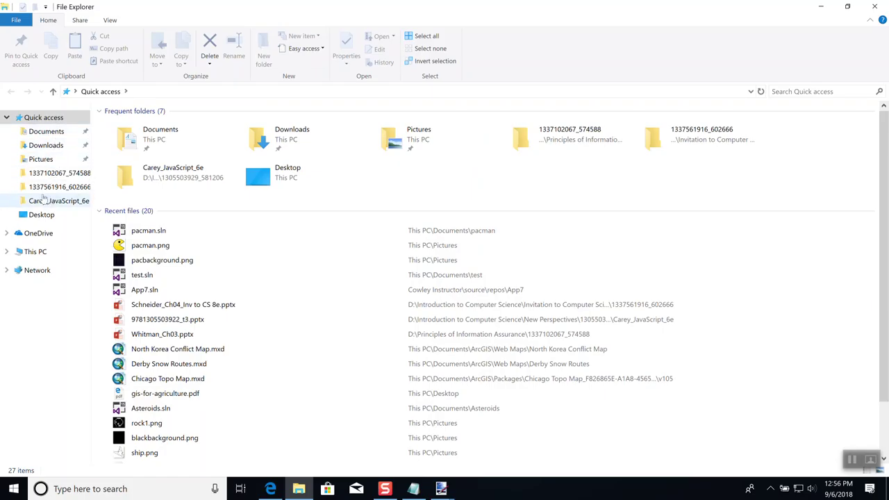
click(44, 133)
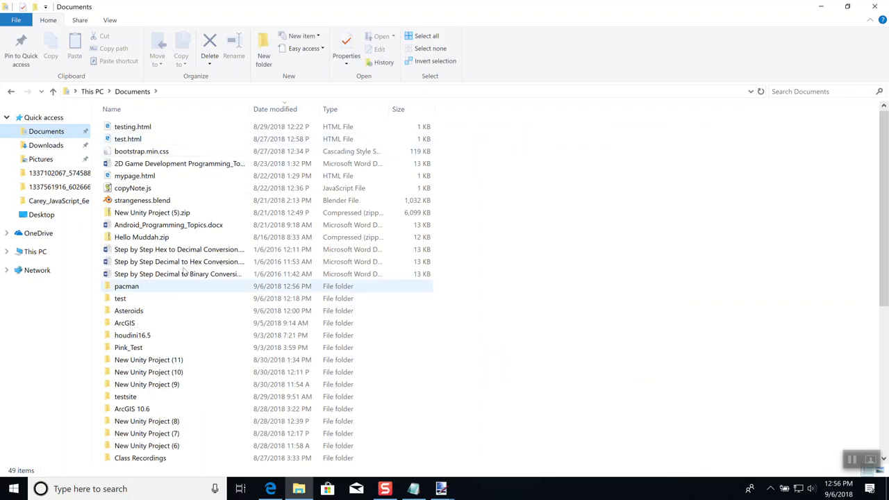
click(175, 109)
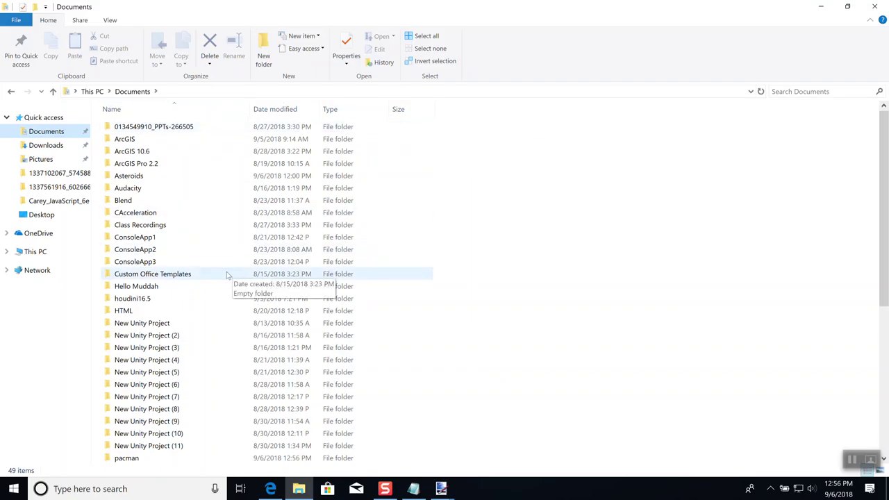
scroll(228, 278, down, 1)
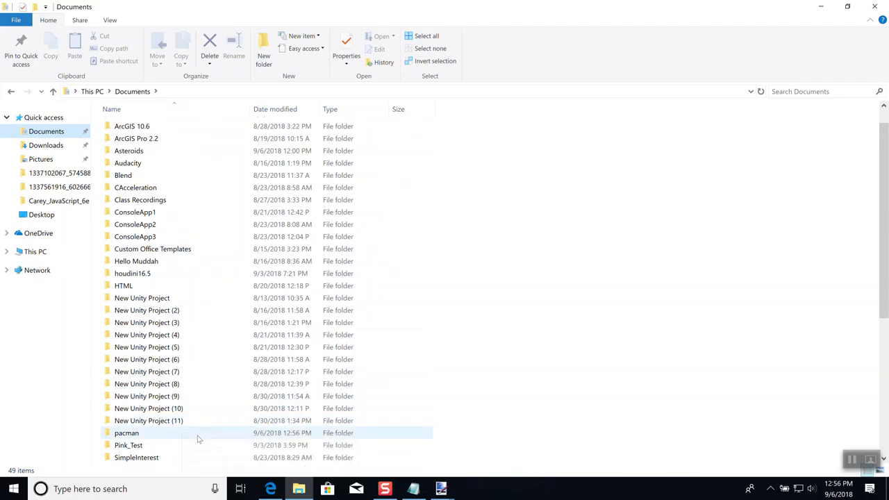
click(147, 436)
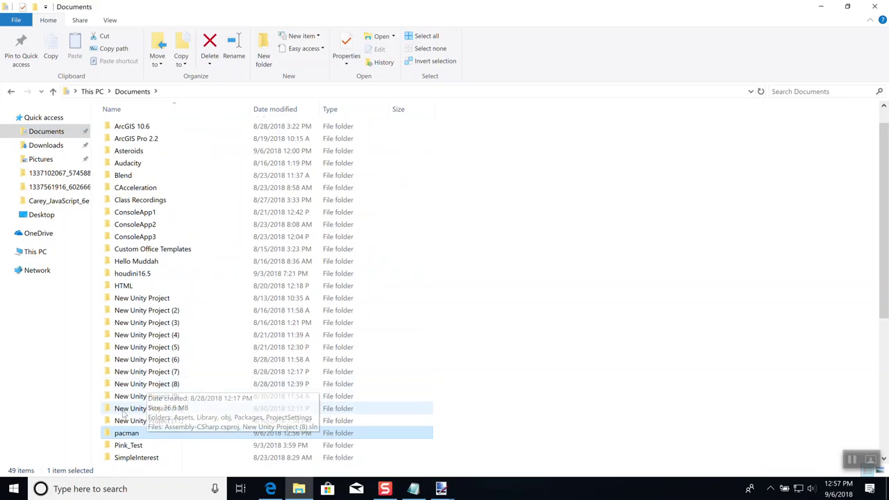
Examine the Send to destinations offered for the pacman folder, including Compressed (zipped) folder, and dismiss them
right_click(117, 436)
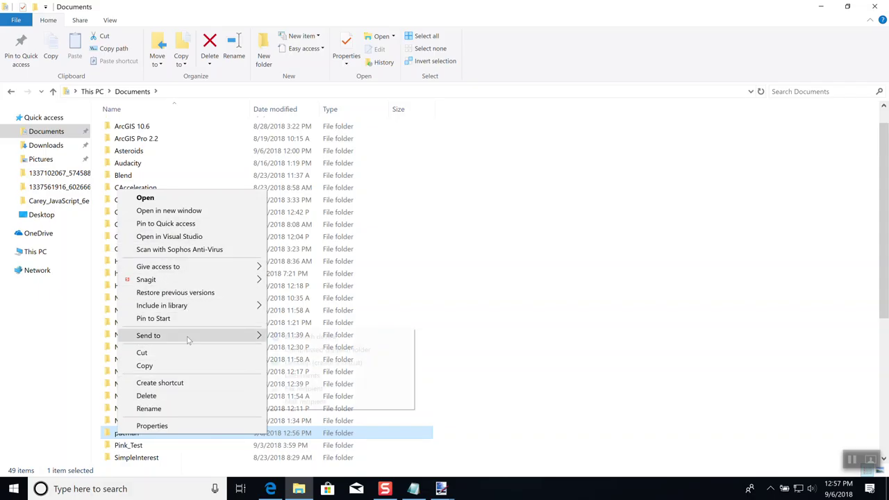
mouse_move(189, 336)
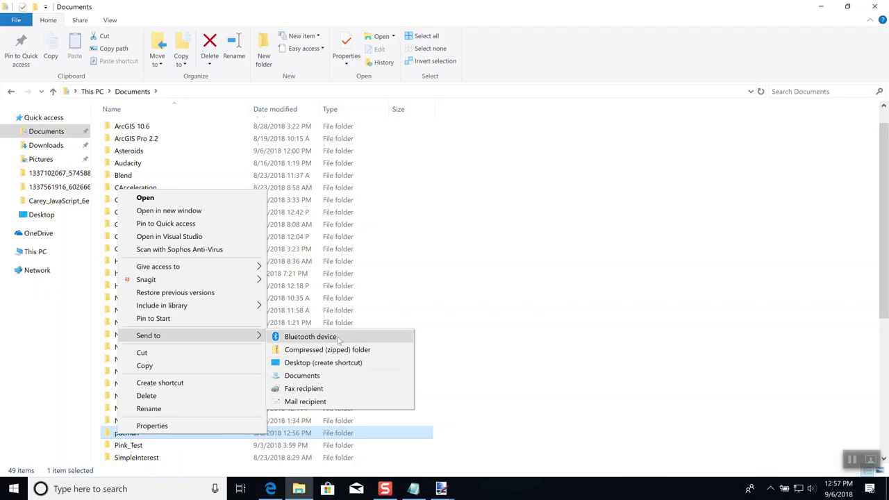
click(649, 21)
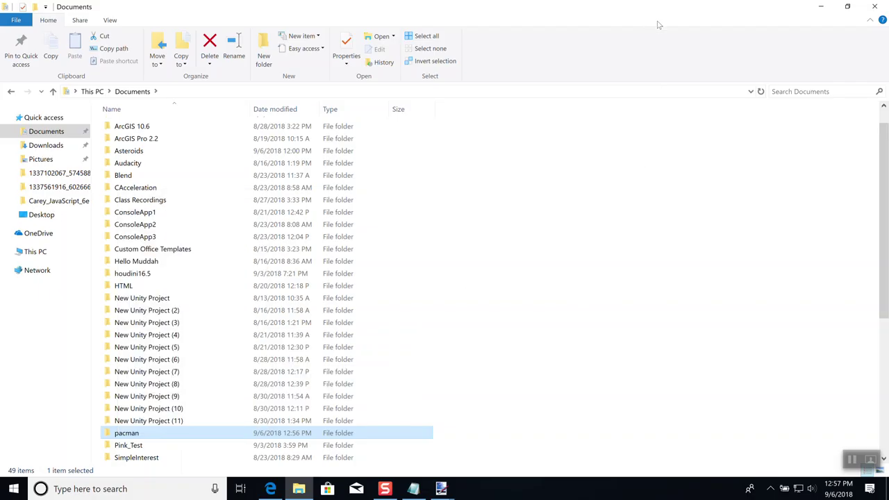